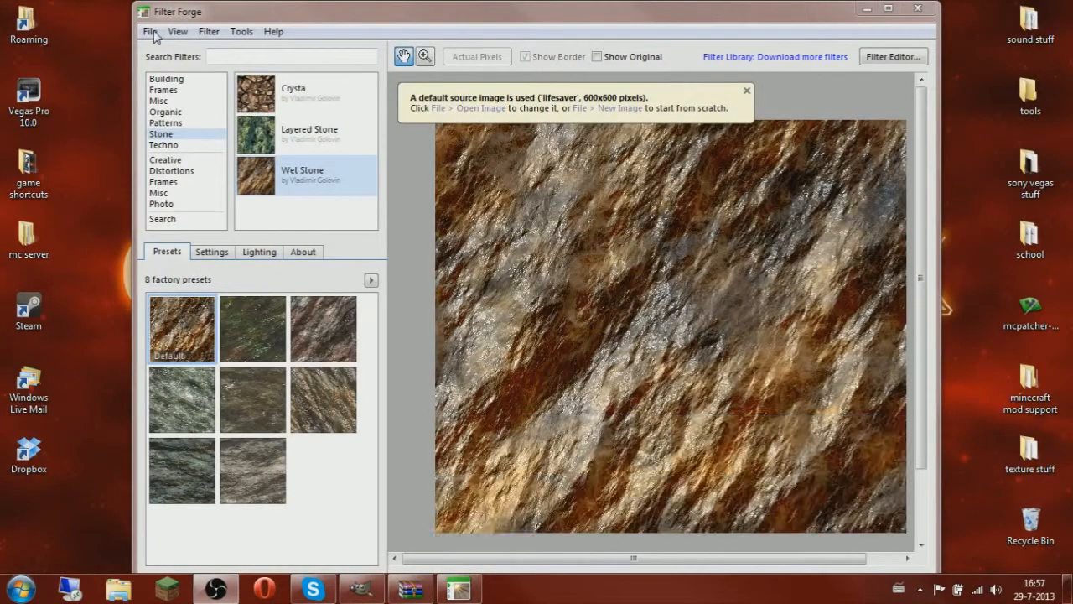
# Create a new 64 by 64 pixel image with a white fill and maximize the window
pyautogui.click(151, 32)
pyautogui.click(168, 53)
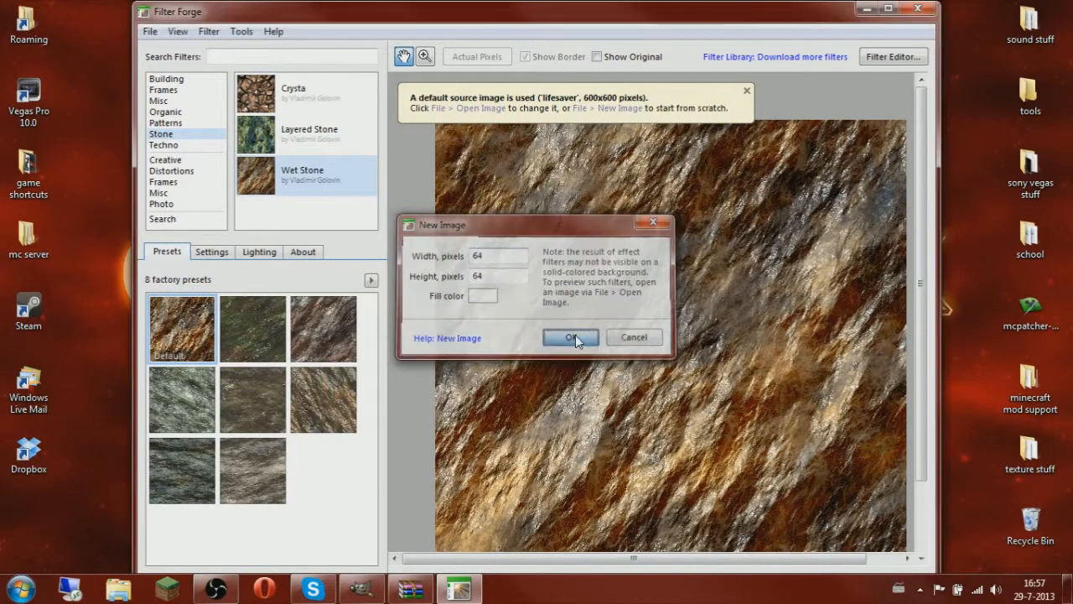
pyautogui.click(574, 338)
pyautogui.click(891, 10)
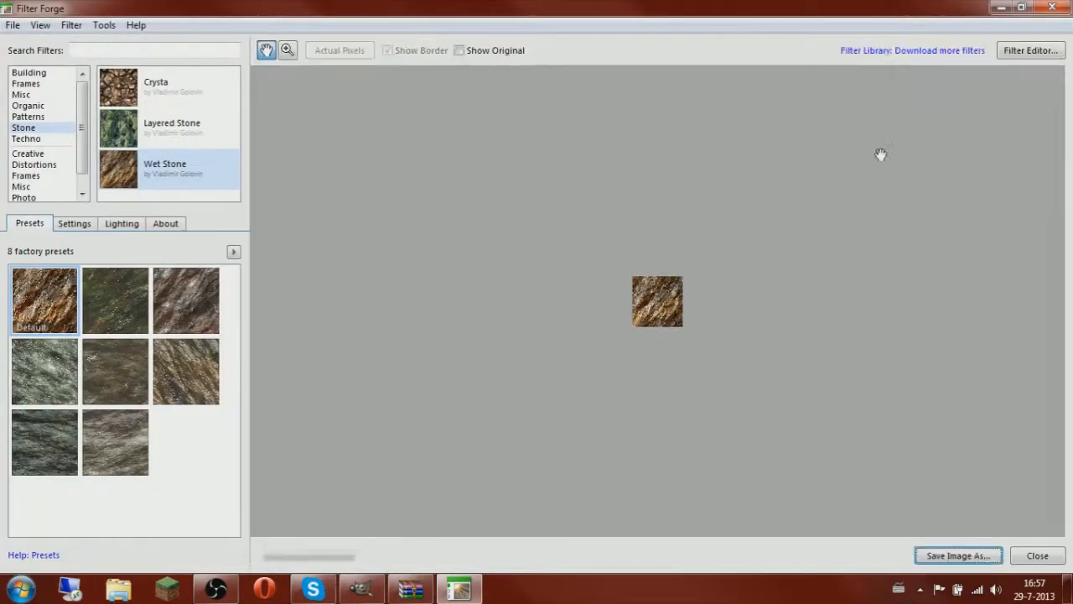
pyautogui.scroll(5, 751, 324)
pyautogui.scroll(-3, 751, 326)
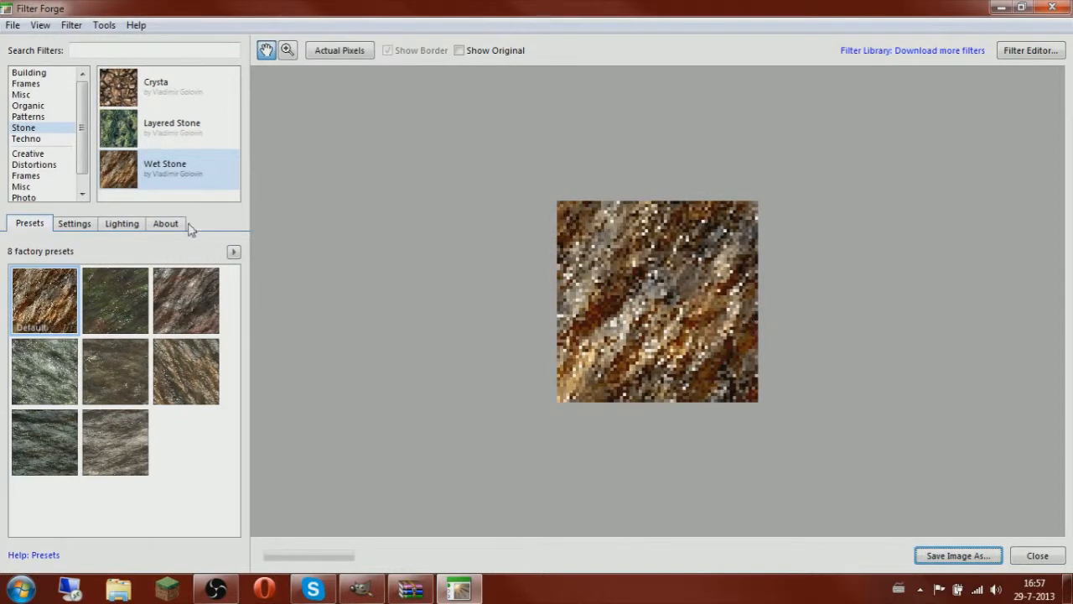
# Choose the Wet Stone filter from the Stone category and enable seamless tiling for it
pyautogui.click(25, 128)
pyautogui.click(176, 176)
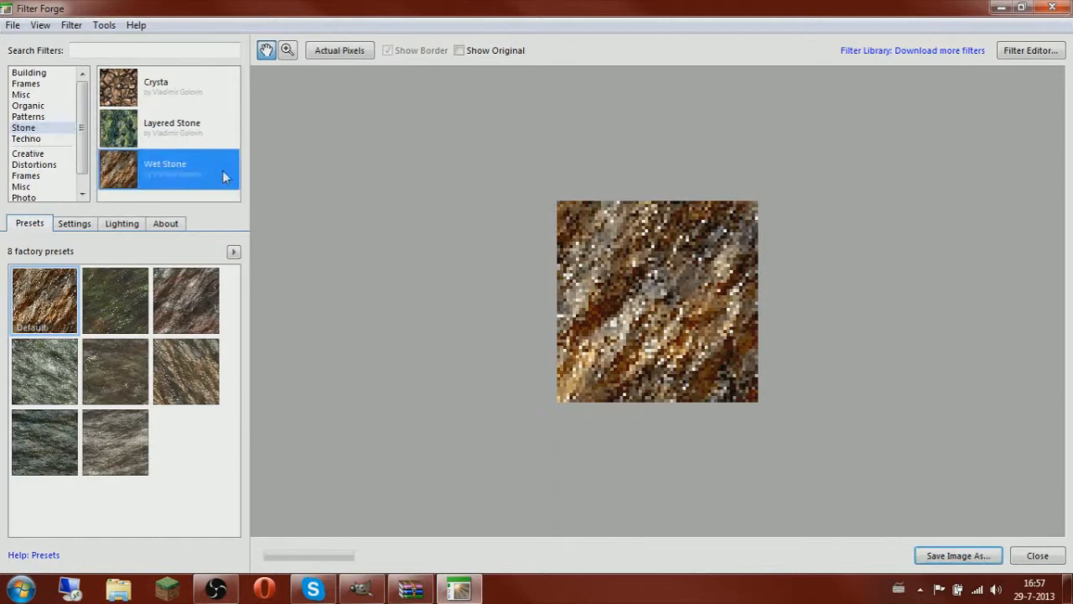
pyautogui.click(72, 225)
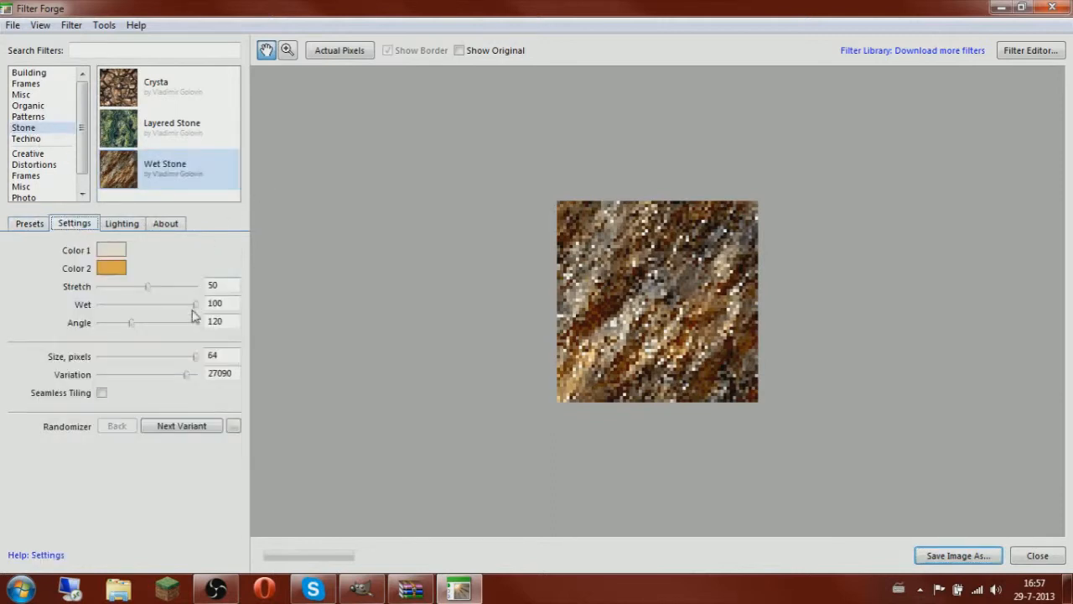
pyautogui.click(101, 394)
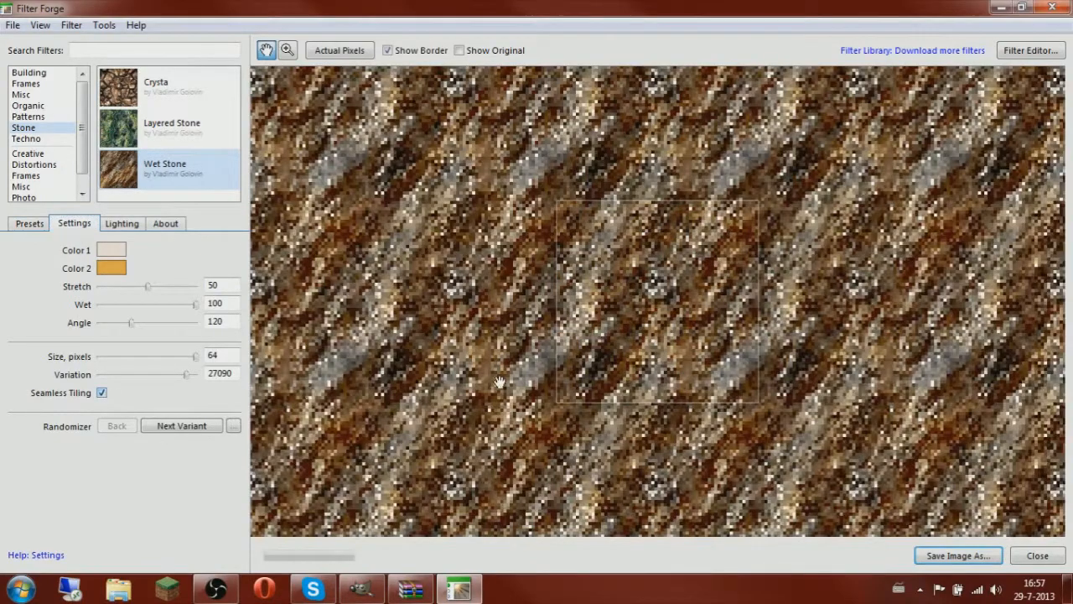
pyautogui.scroll(-2, 559, 371)
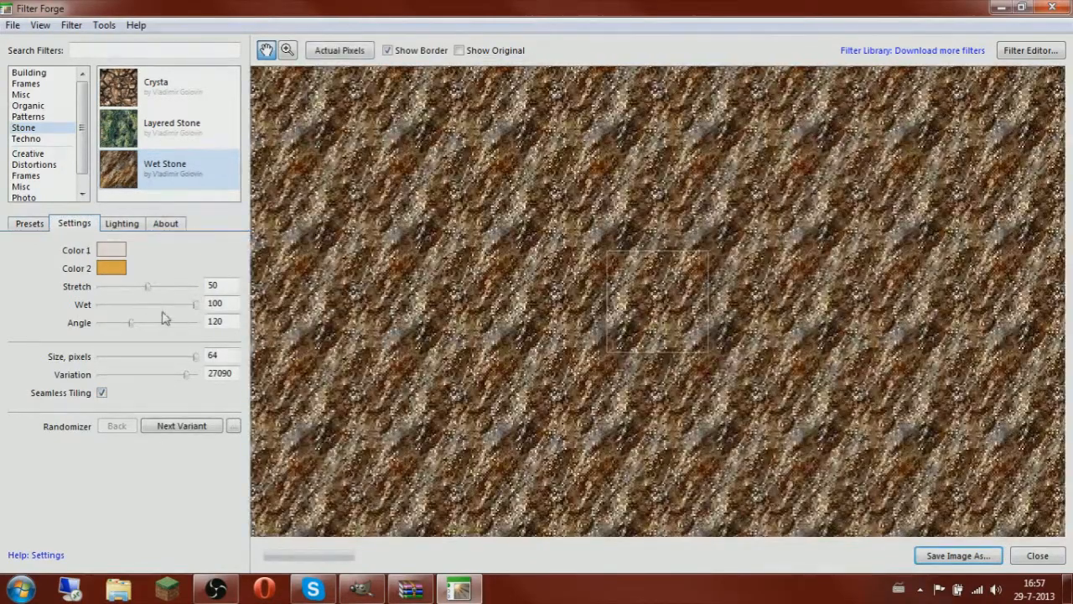
pyautogui.scroll(5, 673, 297)
pyautogui.scroll(-4, 674, 297)
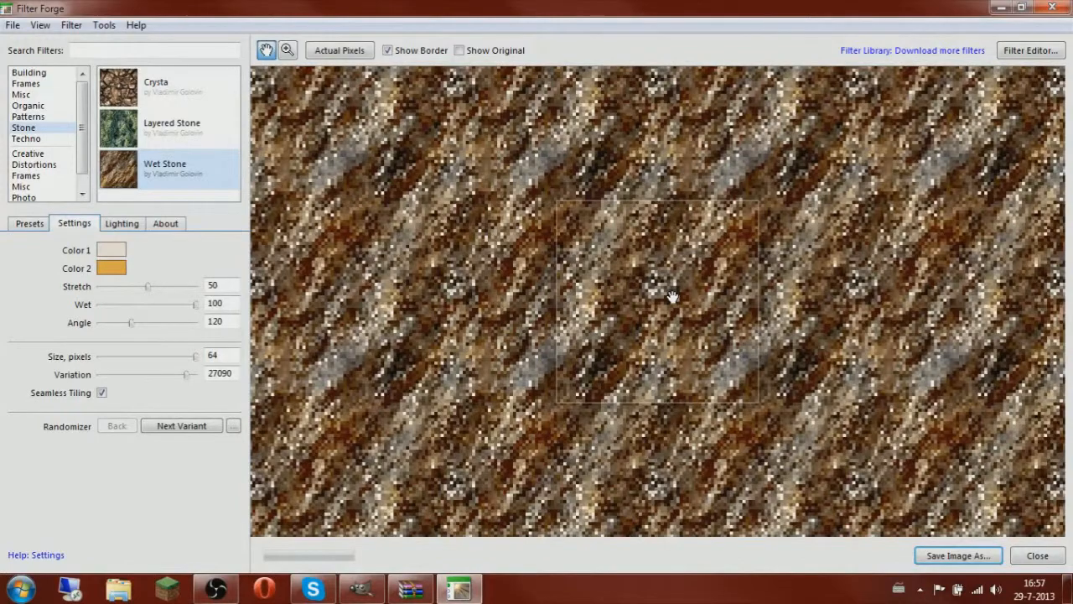
pyautogui.scroll(-4, 681, 301)
pyautogui.scroll(1, 681, 301)
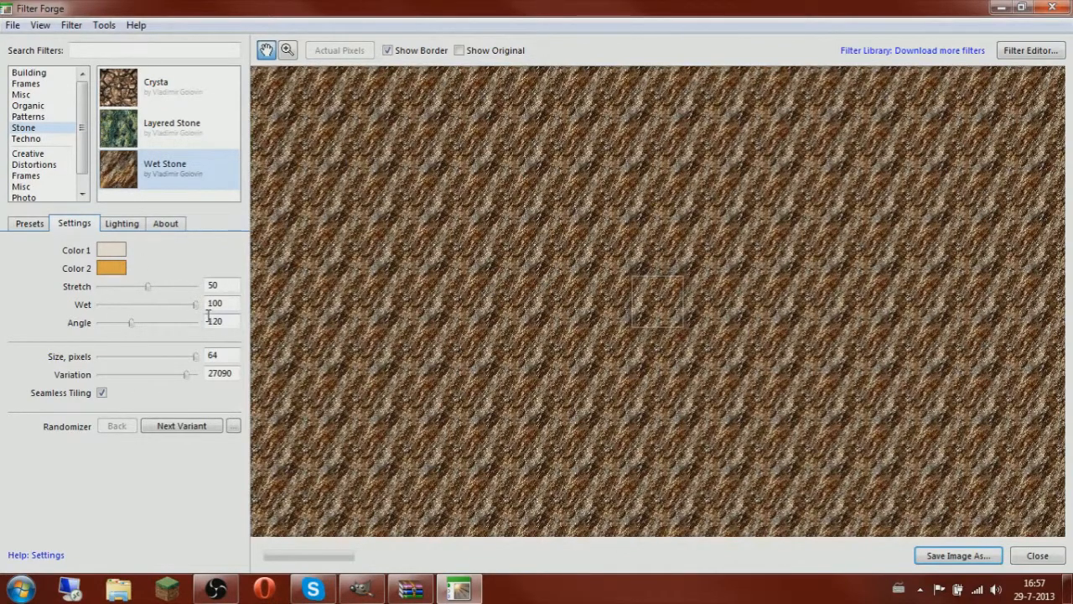
# Change the Wet Stone filter's Color 2 to a medium neutral grey and Color 1 to a light grey
pyautogui.click(116, 271)
pyautogui.click(504, 307)
pyautogui.click(112, 268)
pyautogui.moveTo(154, 393); pyautogui.dragTo(146, 398)
pyautogui.click(503, 307)
pyautogui.click(112, 250)
pyautogui.moveTo(168, 317); pyautogui.dragTo(134, 326)
pyautogui.click(503, 307)
# Set Stretch to 11, Wet to 46 and Angle to 126, and try Variation values from 1 up to 8
pyautogui.moveTo(196, 307); pyautogui.dragTo(109, 286)
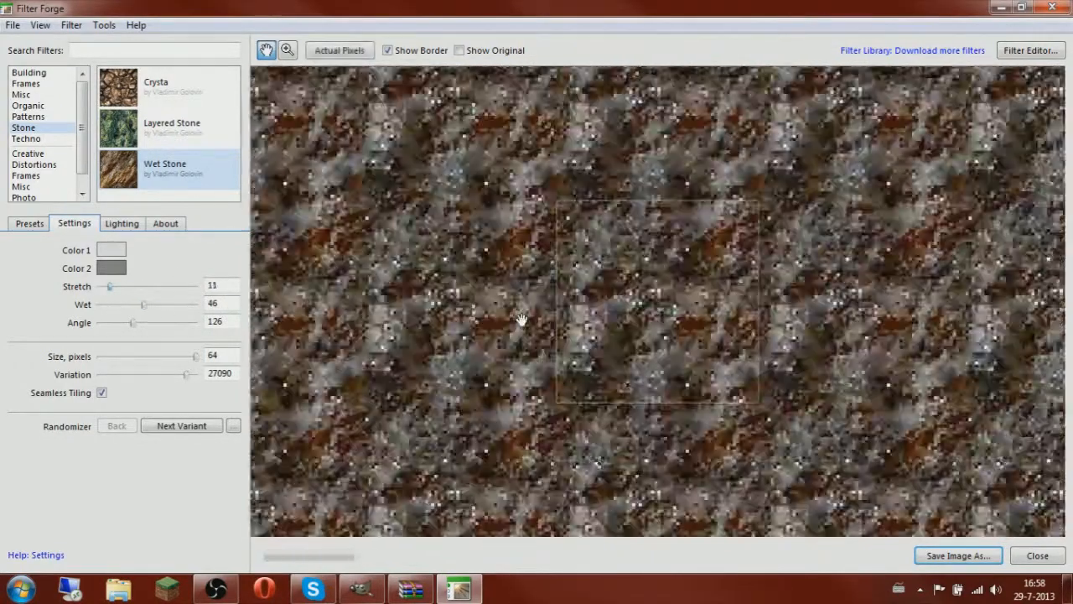
pyautogui.moveTo(185, 374); pyautogui.dragTo(24, 371)
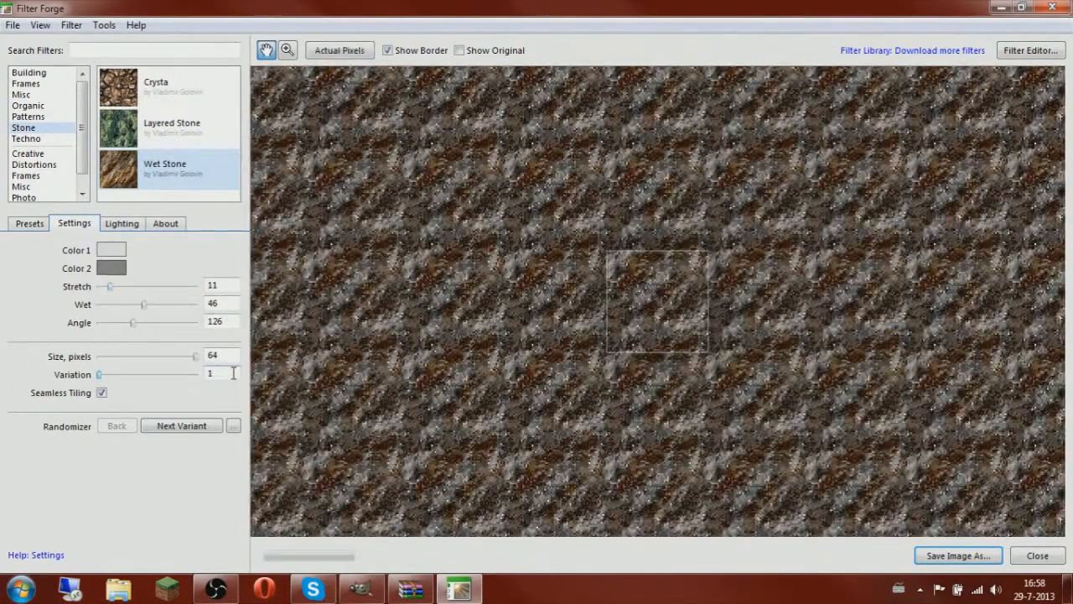
pyautogui.scroll(3, 234, 373)
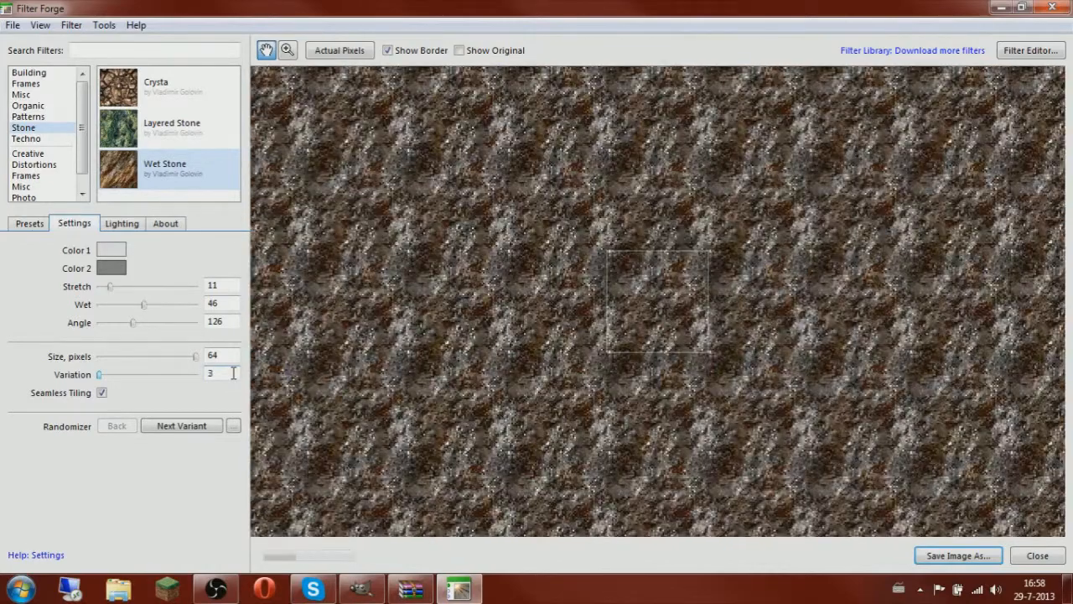
pyautogui.scroll(1, 233, 373)
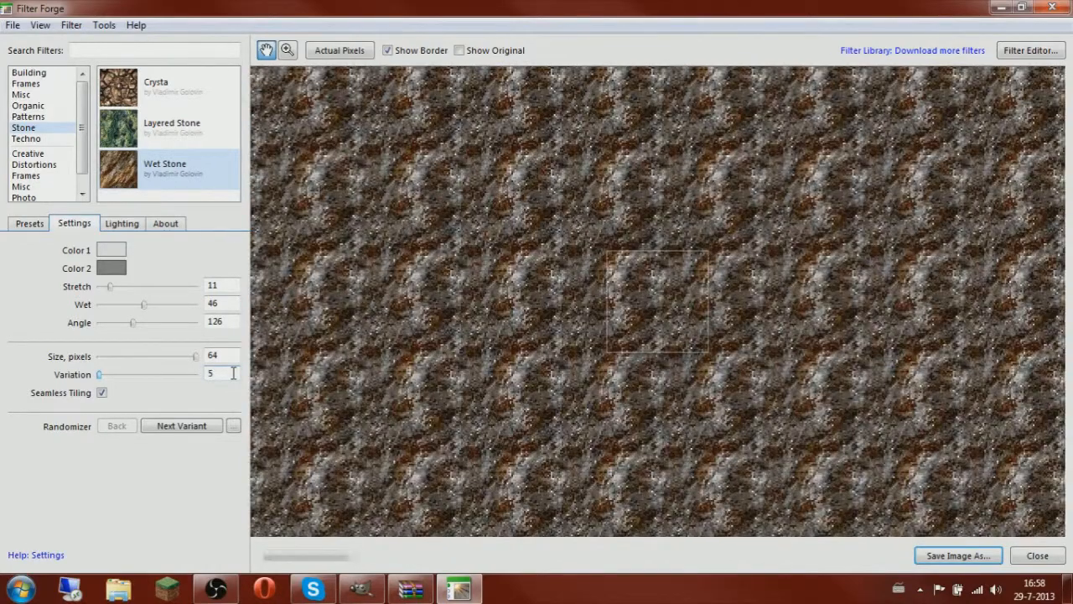
pyautogui.scroll(3, 234, 373)
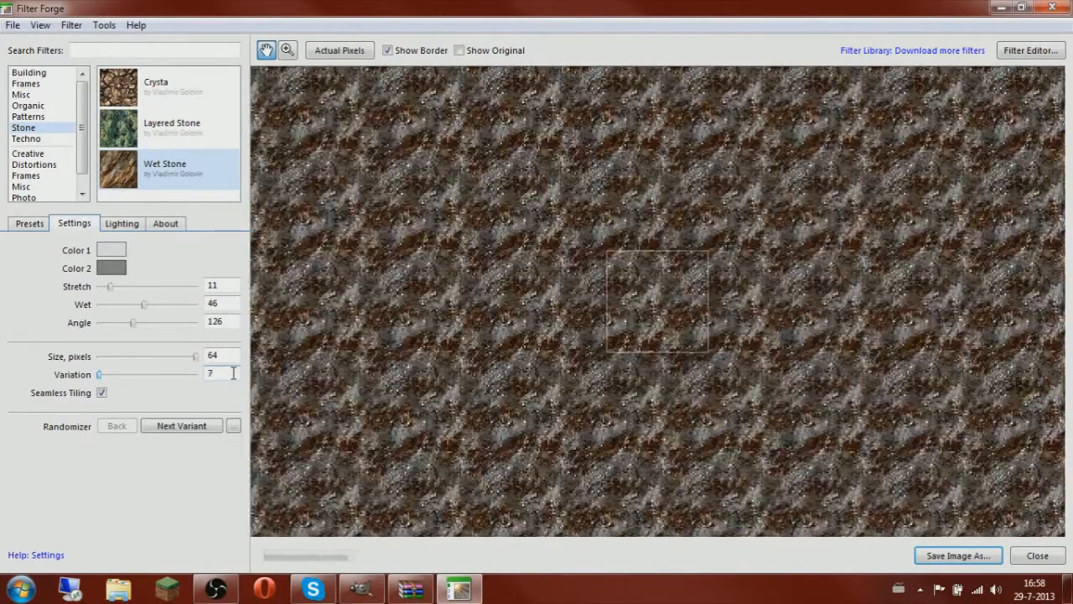
pyautogui.scroll(-1, 475, 271)
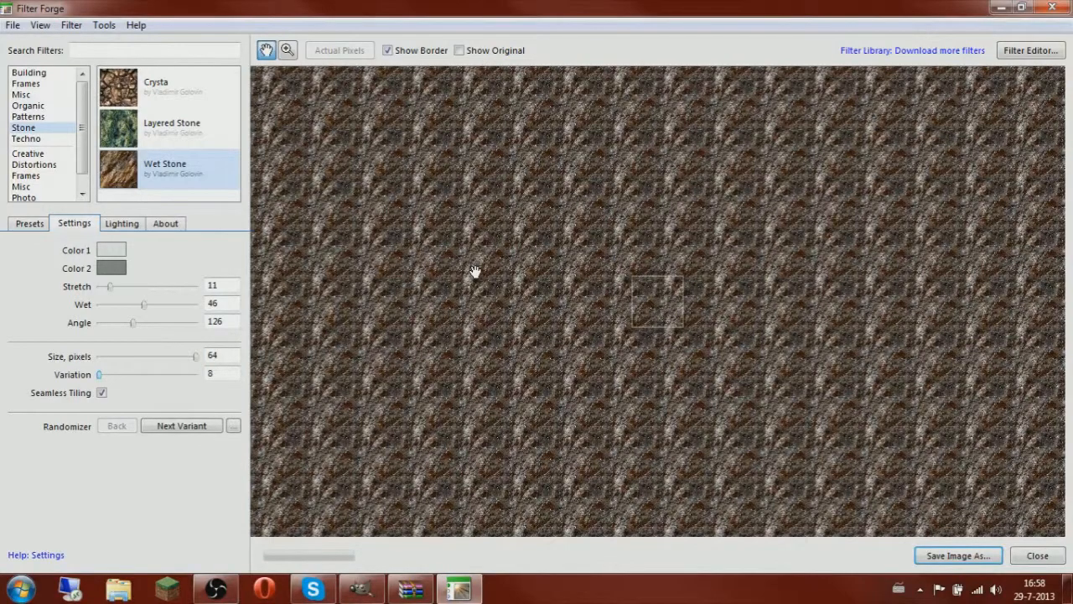
# Step the Wet Stone texture's Variation up to 20 and inspect how the pattern tiles
pyautogui.press('Right')
pyautogui.press('Right')
pyautogui.press('Right')
pyautogui.press('Right')
pyautogui.press('Right')
pyautogui.press('Right')
pyautogui.press('Right')
pyautogui.press('Right')
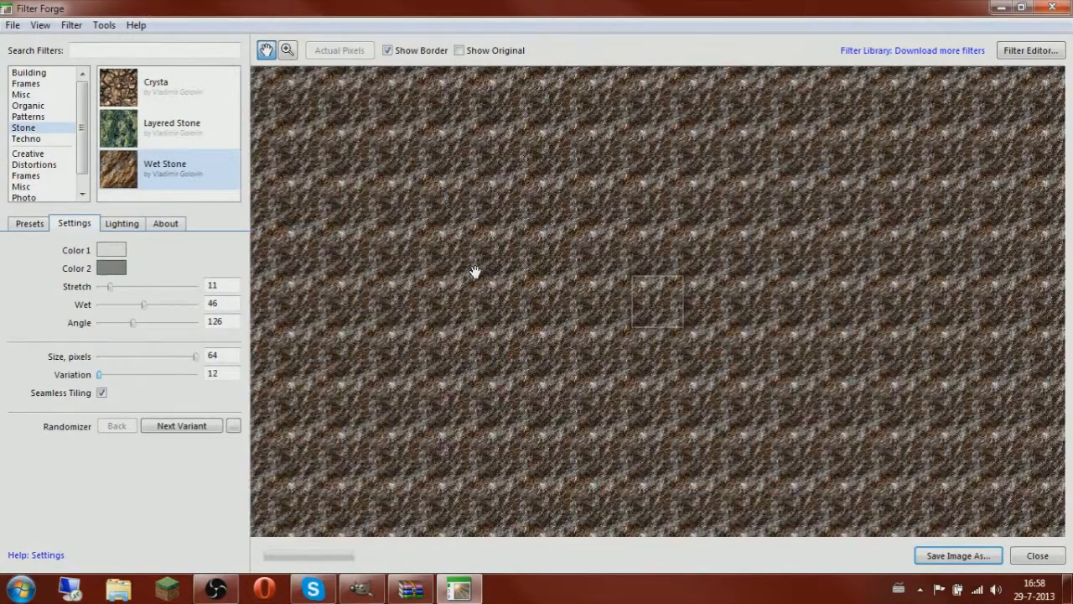
pyautogui.press('Right')
pyautogui.press('Right')
pyautogui.press('Right')
pyautogui.press('Right')
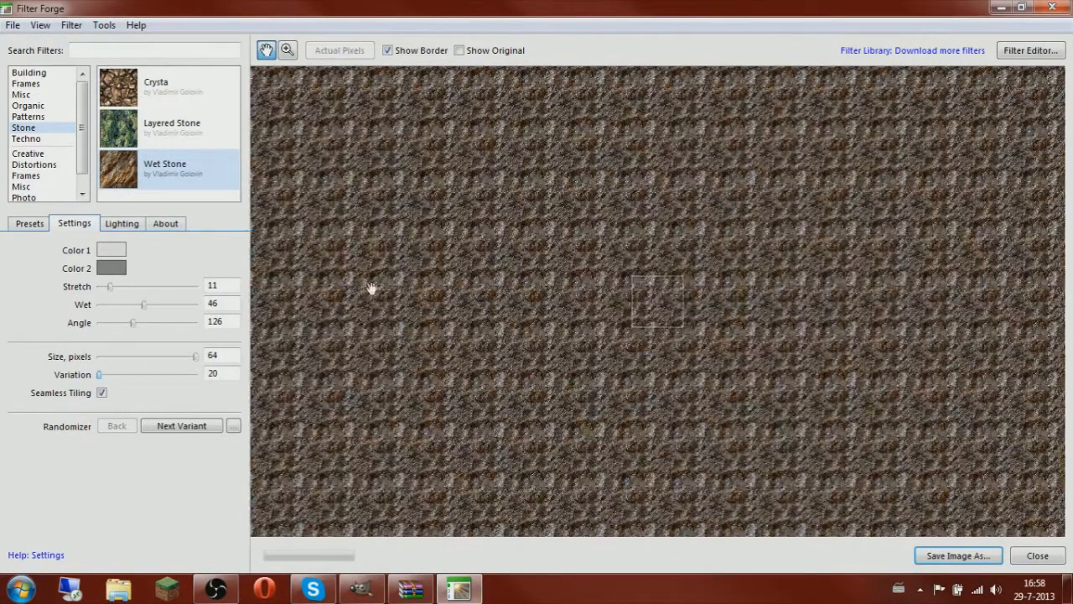
pyautogui.scroll(3, 670, 309)
pyautogui.scroll(-2, 670, 309)
pyautogui.scroll(1, 670, 309)
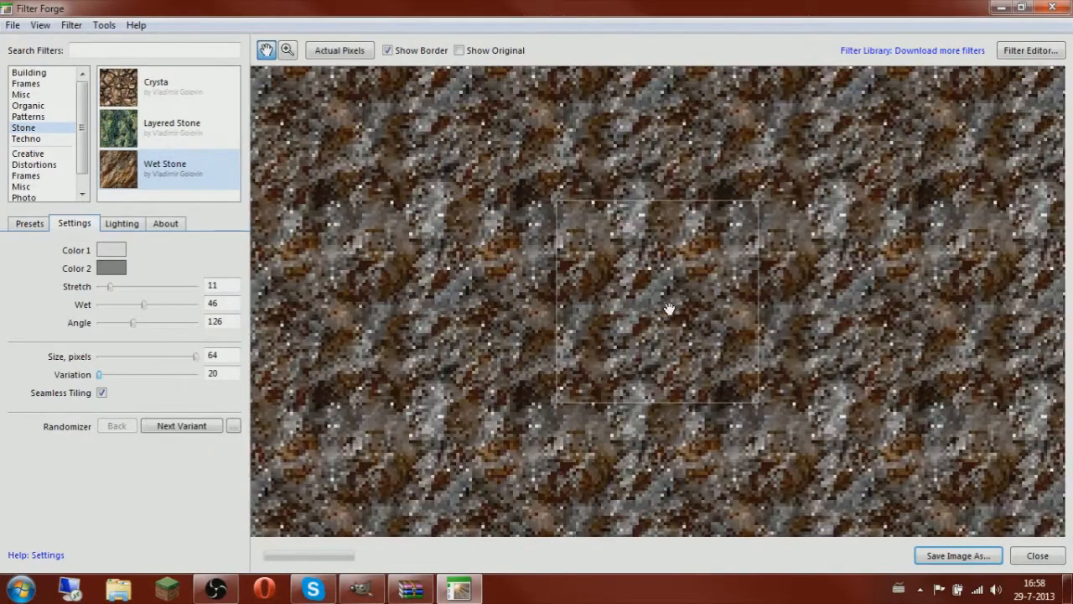
# Compare several lighting environments, choose Entrance, Night, and rotate the environment sphere to adjust the reflections
pyautogui.click(128, 229)
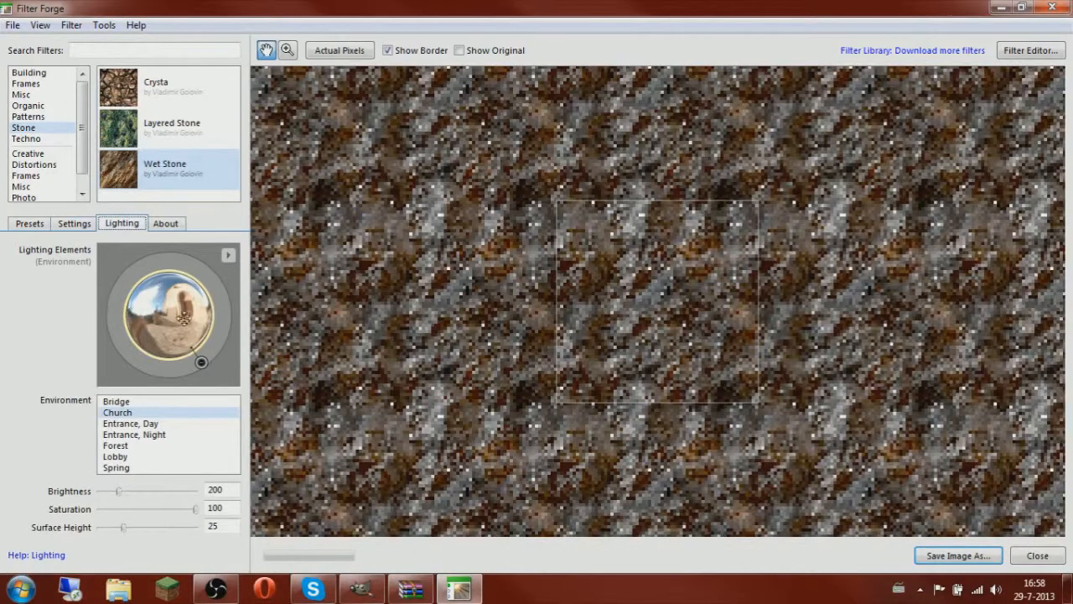
pyautogui.moveTo(179, 323); pyautogui.dragTo(185, 318)
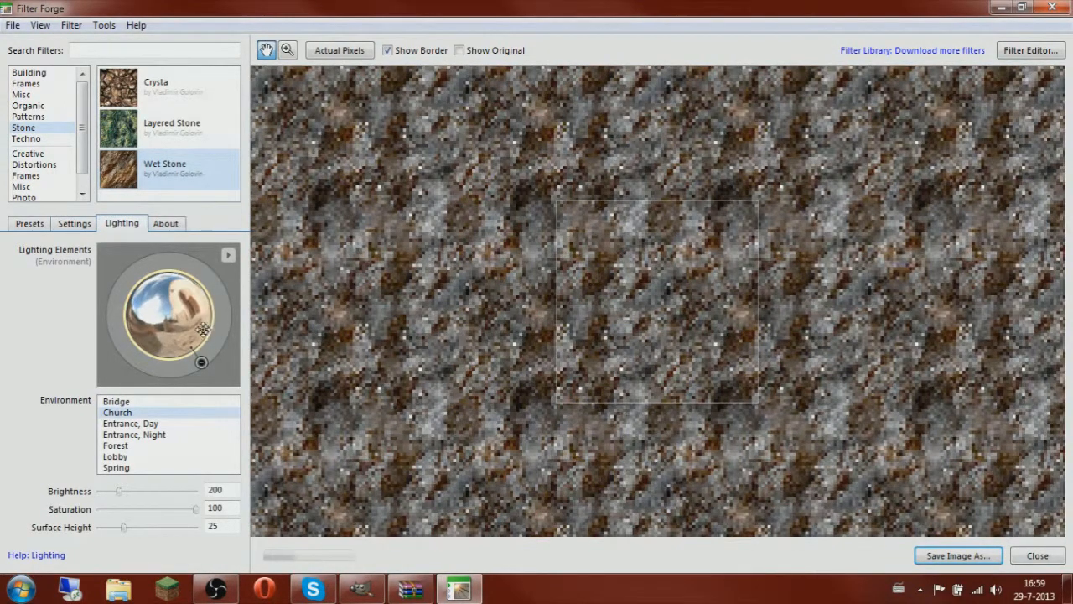
pyautogui.click(121, 403)
pyautogui.click(117, 424)
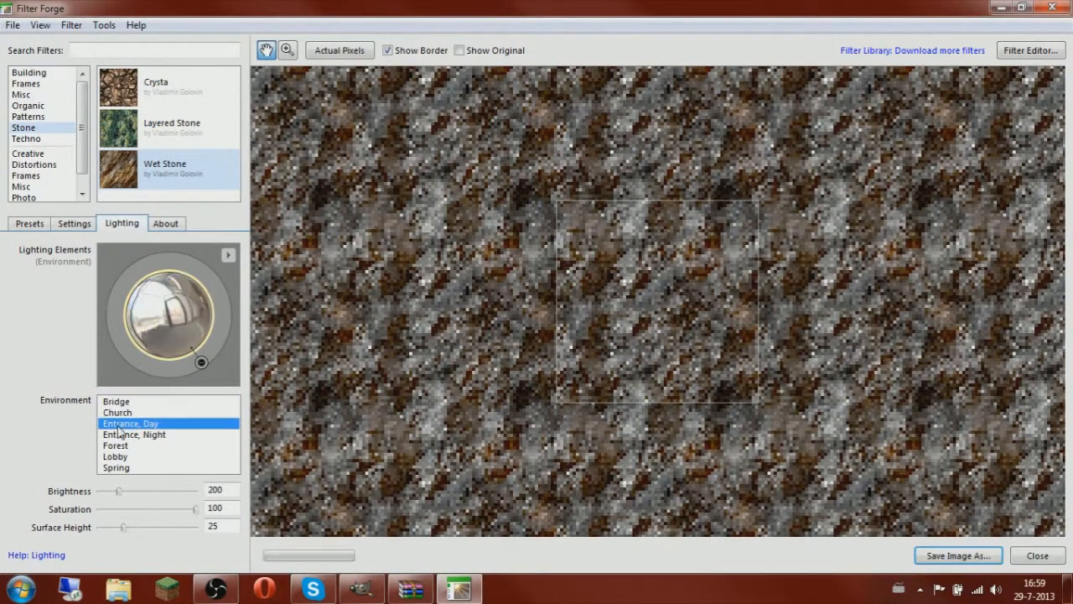
pyautogui.click(114, 434)
pyautogui.click(121, 446)
pyautogui.click(119, 436)
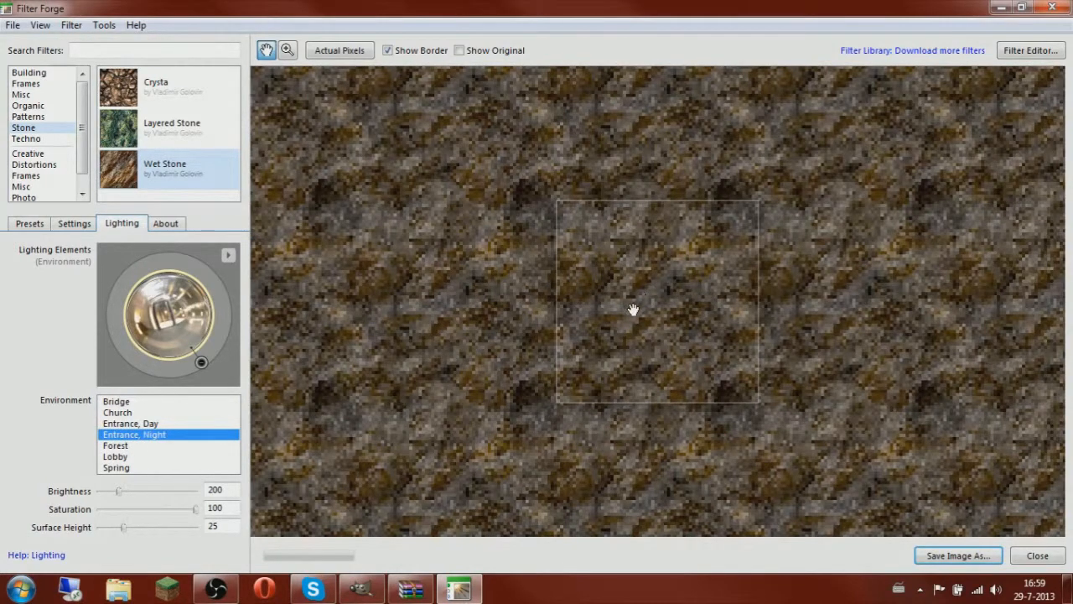
pyautogui.moveTo(168, 334); pyautogui.dragTo(157, 302)
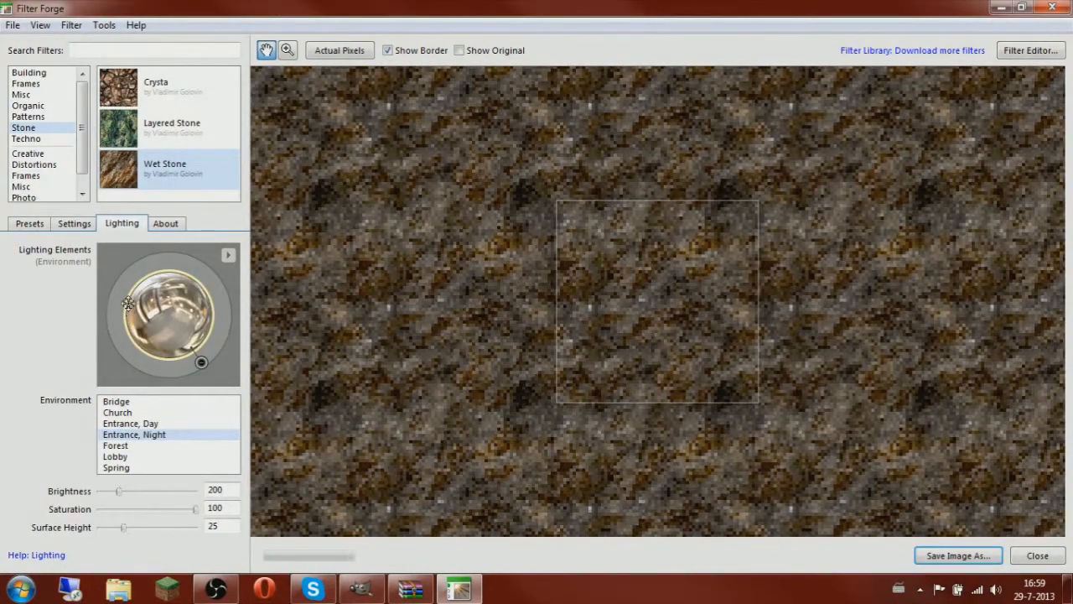
# Save the texture to the Desktop as stone 1.jpg in JPEG format at the highest quality
pyautogui.click(12, 25)
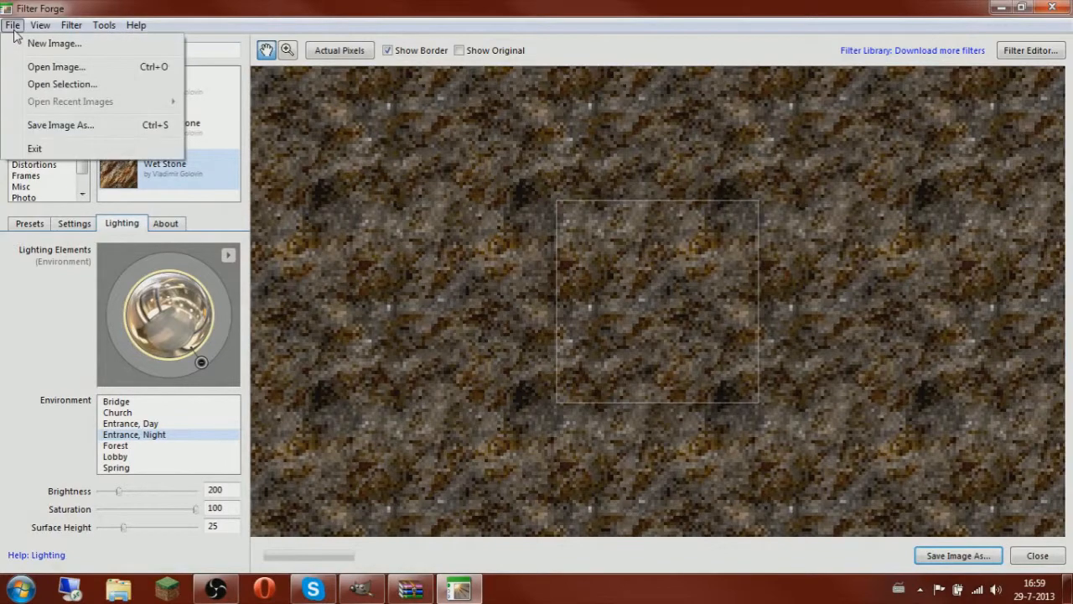
pyautogui.click(83, 133)
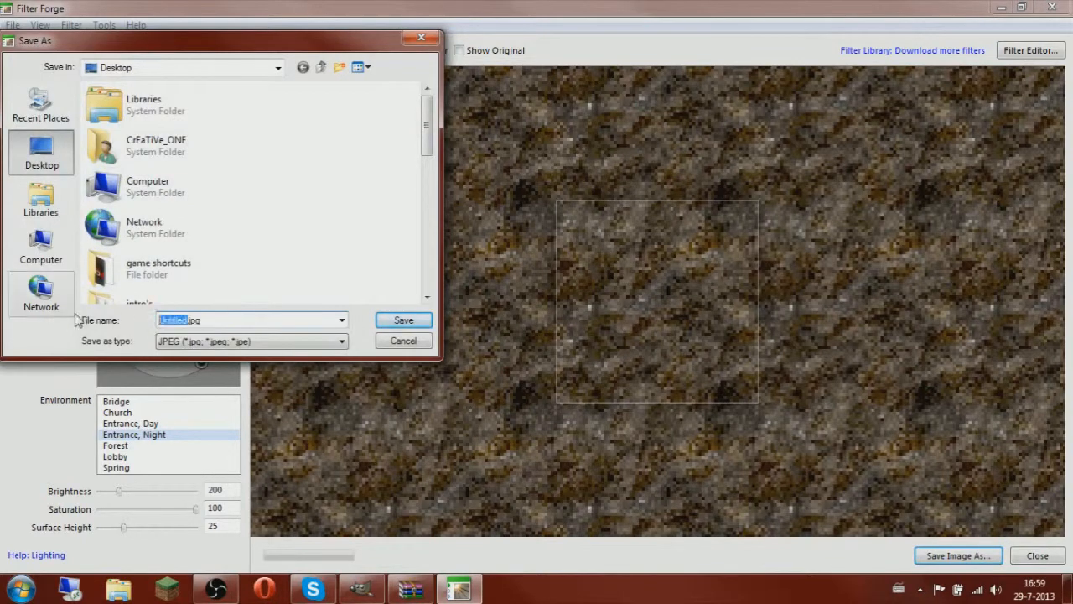
pyautogui.write('stone 1')
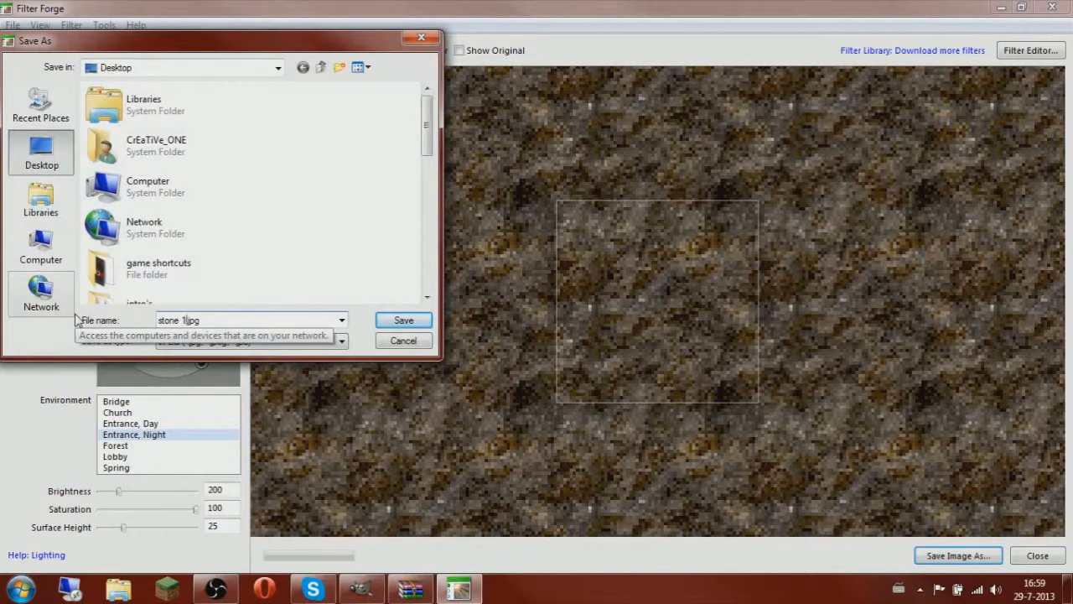
pyautogui.press('Return')
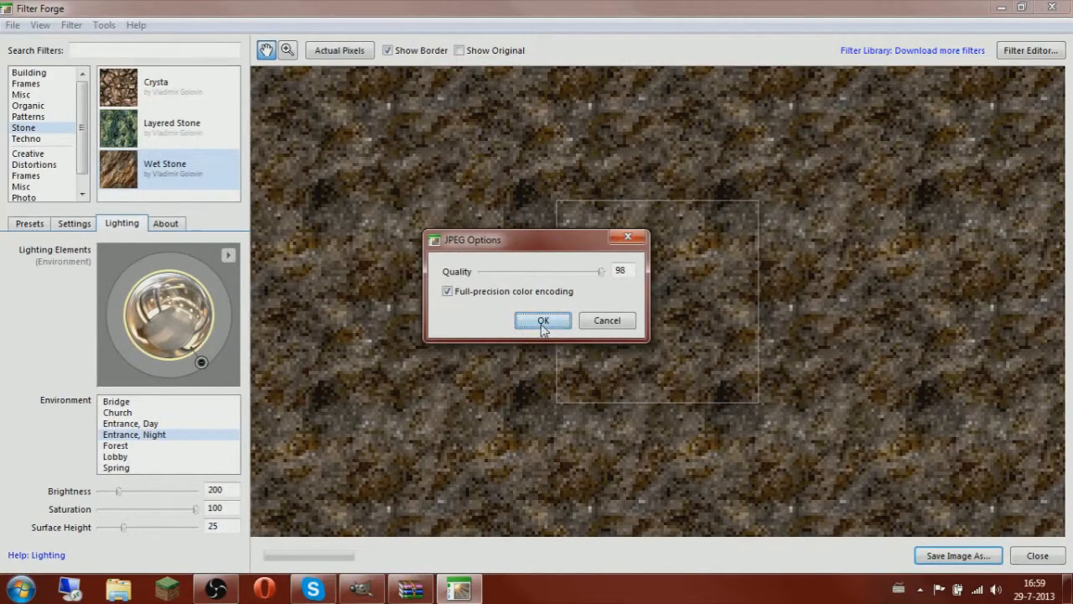
pyautogui.moveTo(601, 278); pyautogui.dragTo(664, 288)
pyautogui.click(540, 323)
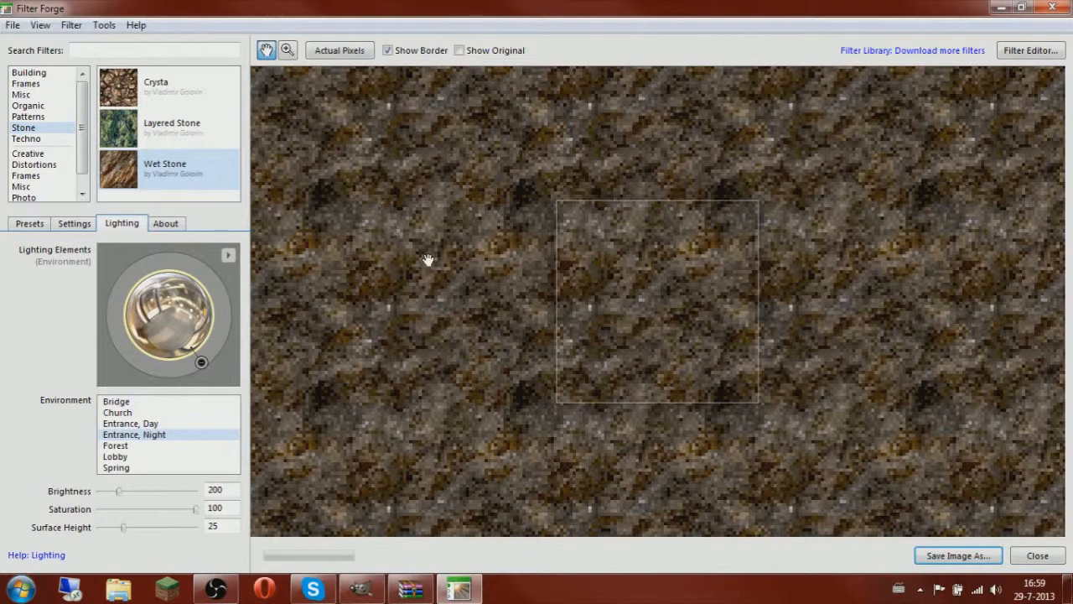
# Switch to the Crysta stone filter and set its size to 64 pixels
pyautogui.click(164, 95)
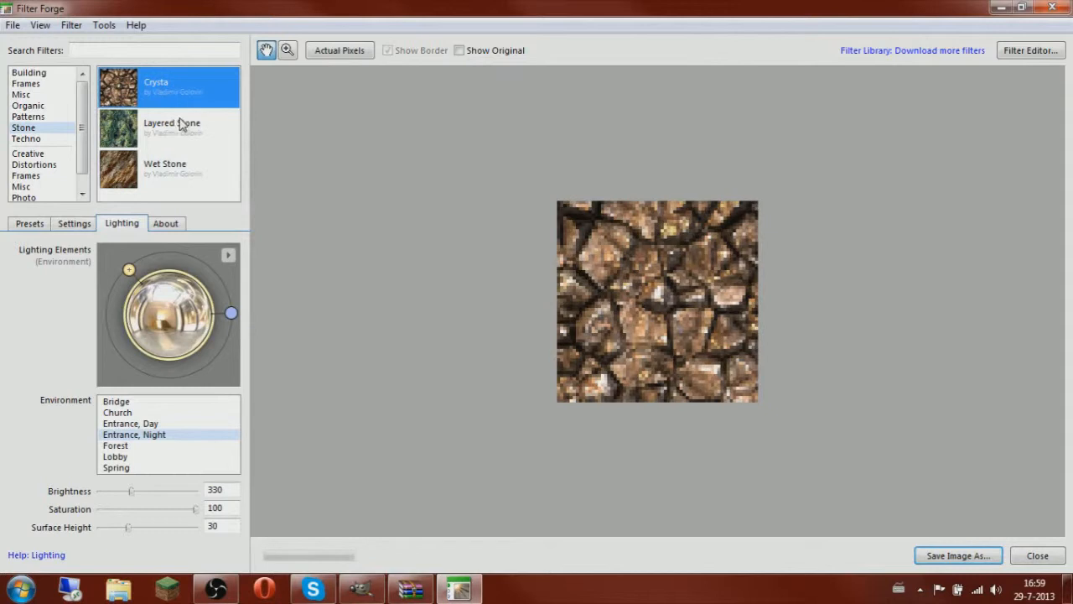
pyautogui.click(74, 223)
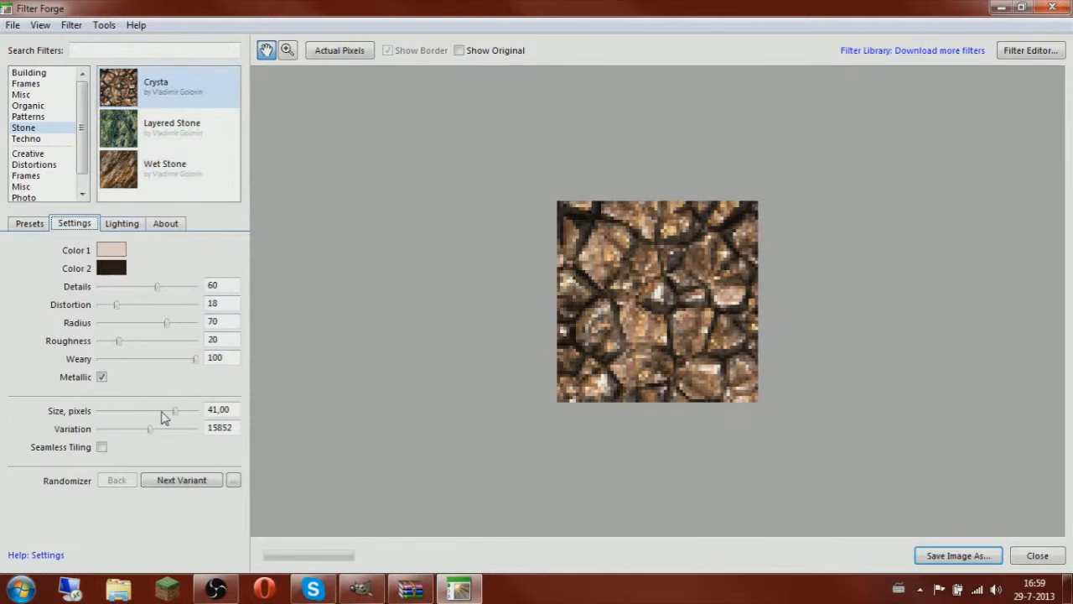
pyautogui.moveTo(177, 415); pyautogui.dragTo(266, 419)
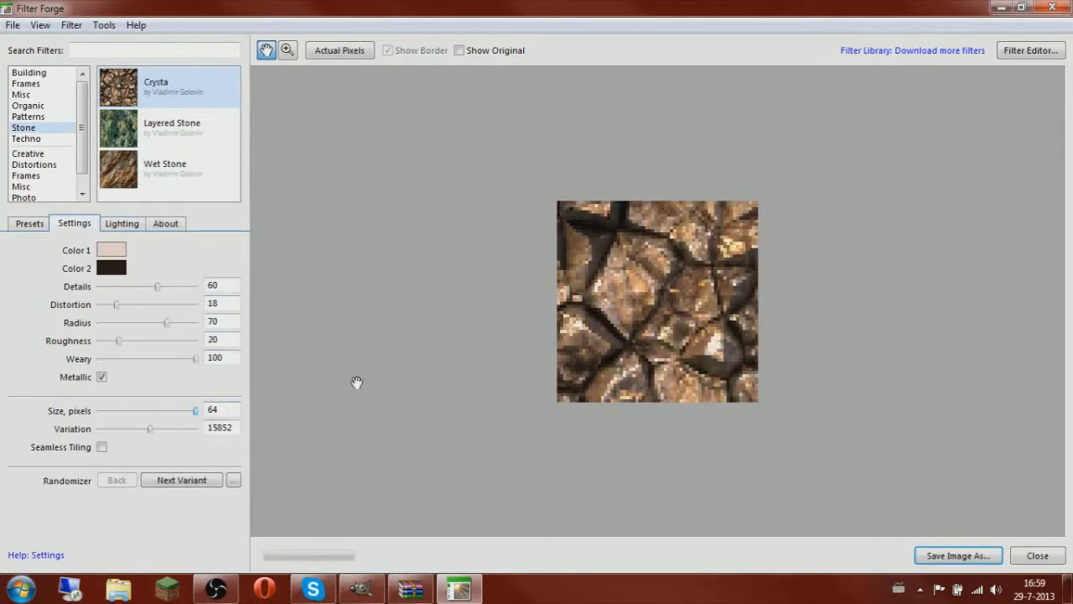
# Set Crysta's Color 1 to light grey at 92,25 brightness and Color 2 to dark grey at 15,12, both with zero saturation
pyautogui.click(112, 250)
pyautogui.moveTo(167, 310); pyautogui.dragTo(136, 317)
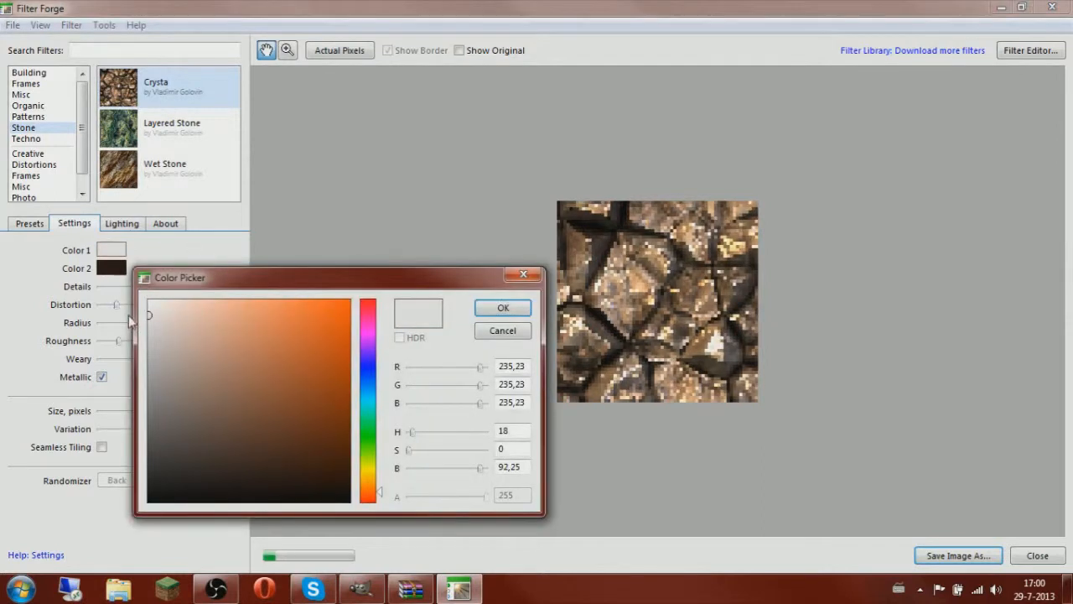
pyautogui.click(502, 307)
pyautogui.click(111, 268)
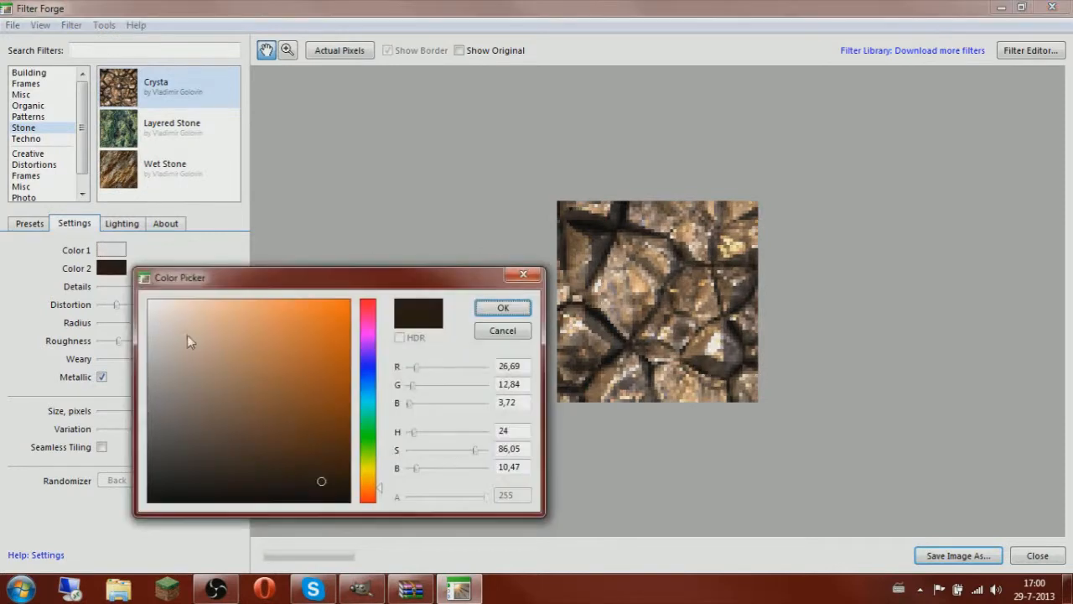
pyautogui.moveTo(178, 472); pyautogui.dragTo(148, 473)
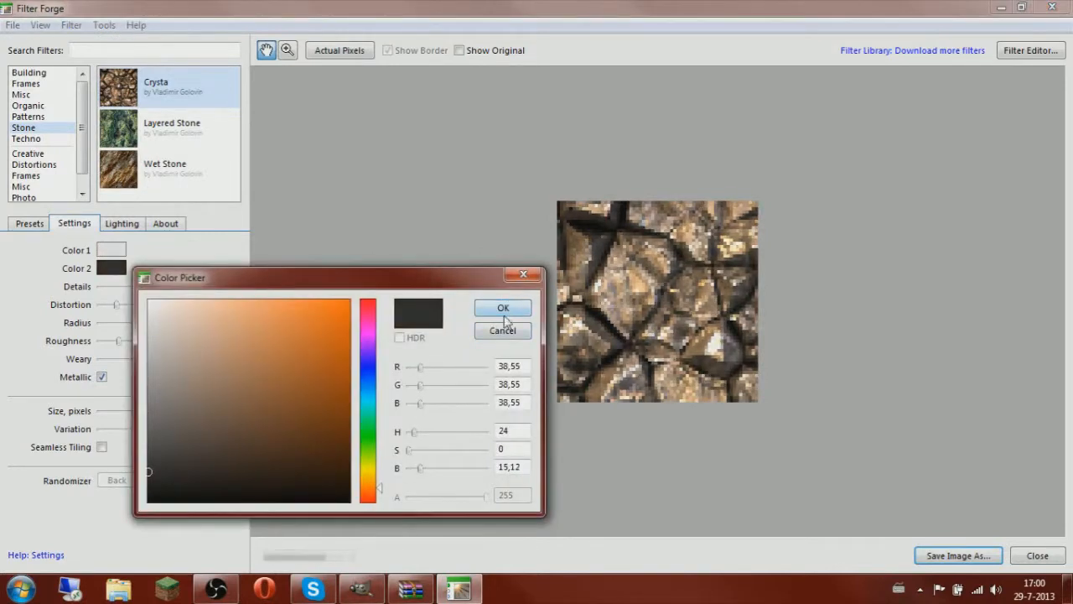
pyautogui.click(503, 308)
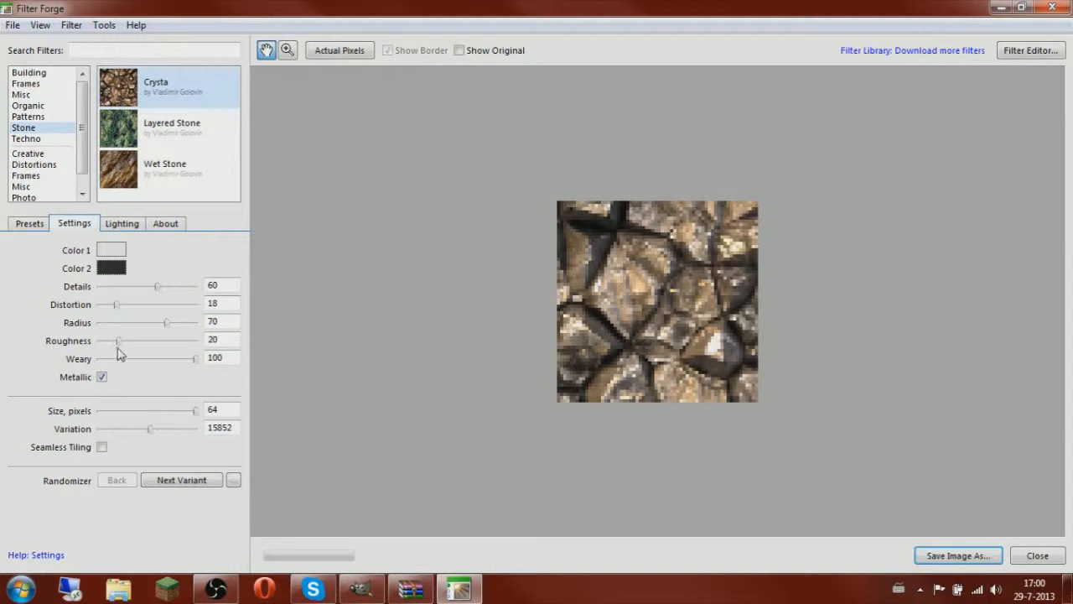
# Set Crysta's Roughness to 0, enable Seamless Tiling and check the tiled pattern in the preview
pyautogui.moveTo(124, 347); pyautogui.dragTo(49, 354)
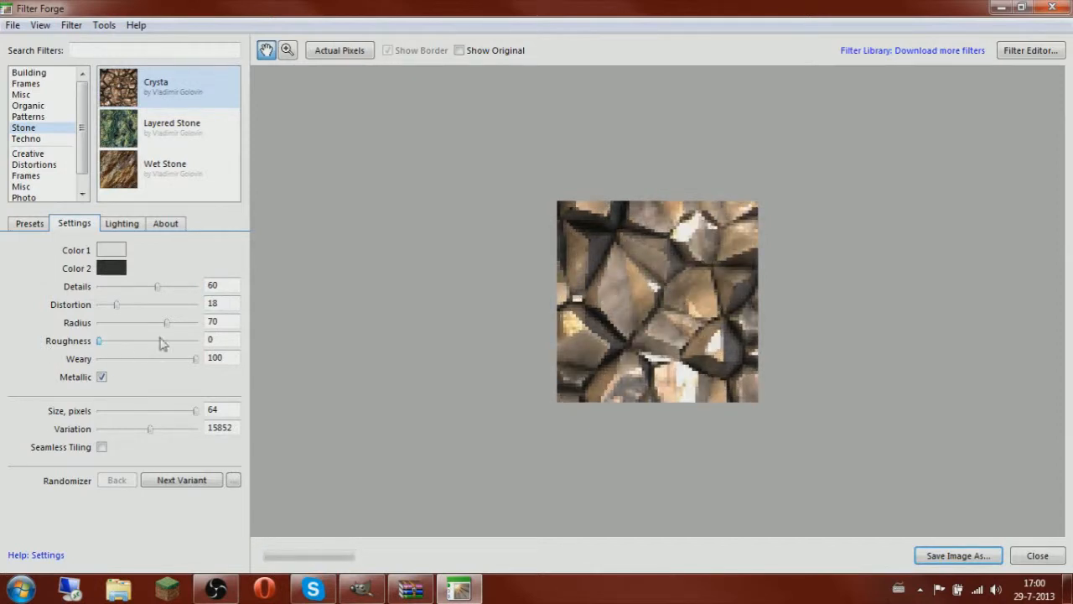
pyautogui.click(102, 448)
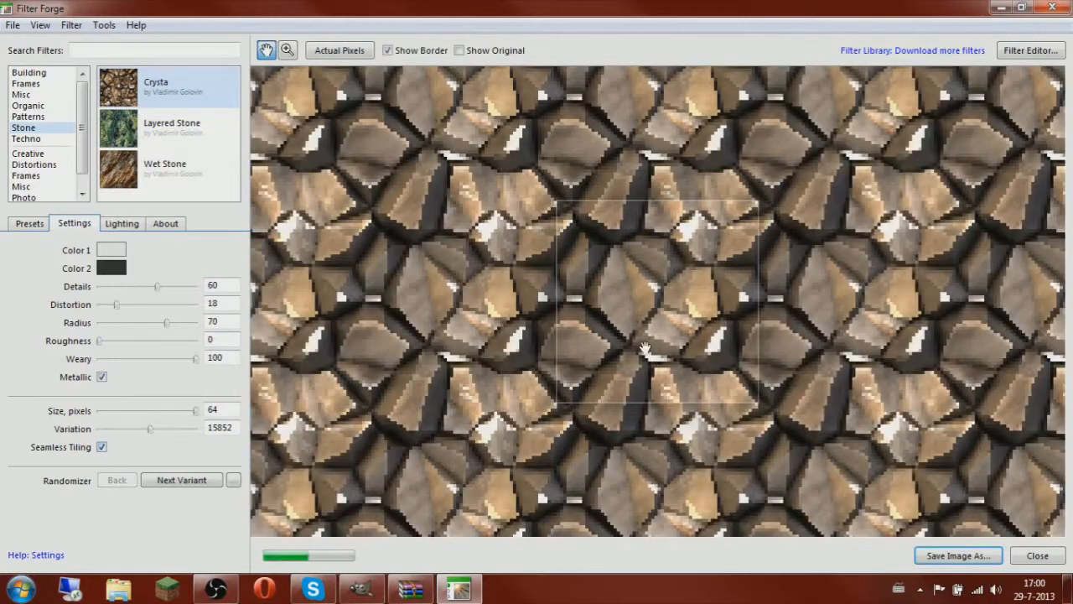
pyautogui.scroll(2, 645, 347)
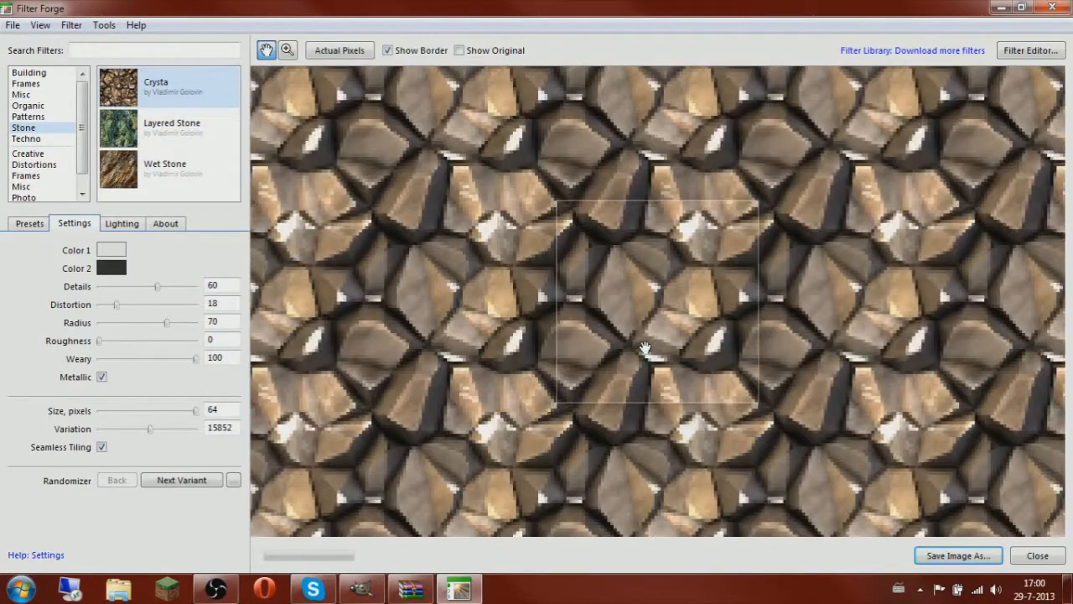
pyautogui.scroll(-2, 645, 346)
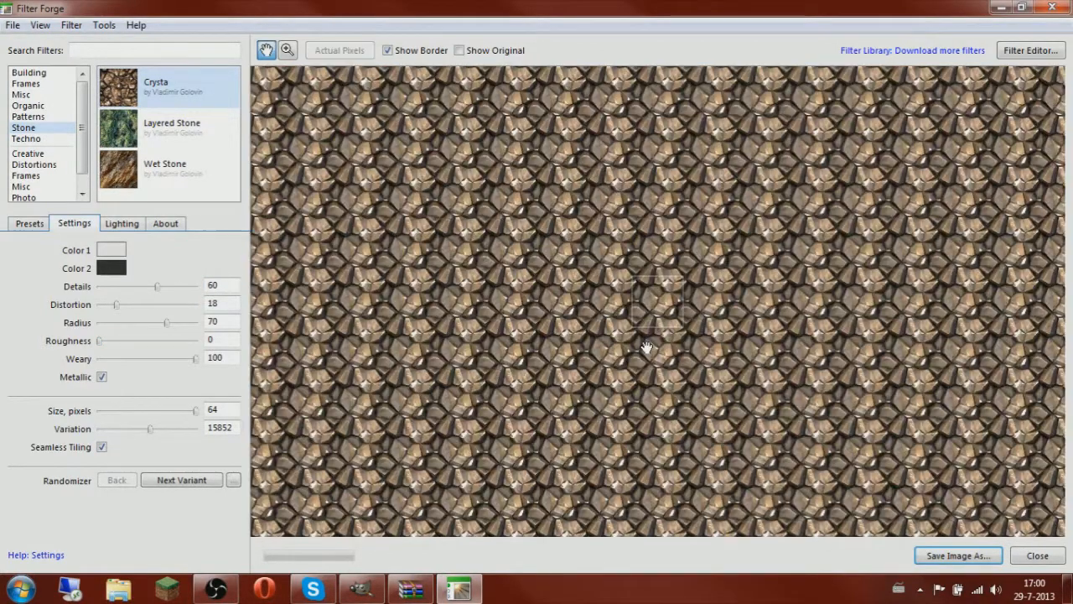
pyautogui.scroll(-1, 648, 321)
# Step through Crysta's variations up to Variation 15883 and inspect the tiled result
pyautogui.click(150, 429)
pyautogui.press('Right')
pyautogui.press('Right')
pyautogui.press('Right')
pyautogui.press('Right')
pyautogui.press('Right')
pyautogui.press('Right')
pyautogui.press('Right')
pyautogui.press('Right')
pyautogui.press('Right')
pyautogui.press('Right')
pyautogui.press('Right')
pyautogui.press('Right')
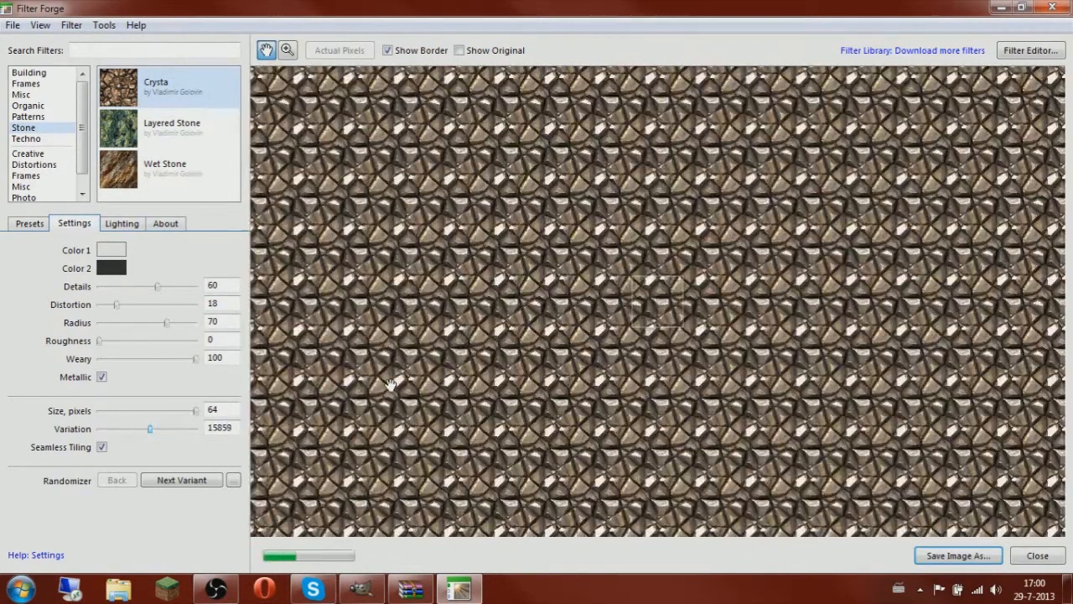
pyautogui.press('Right')
pyautogui.press('Right')
pyautogui.press('Right')
pyautogui.press('Right')
pyautogui.press('Right')
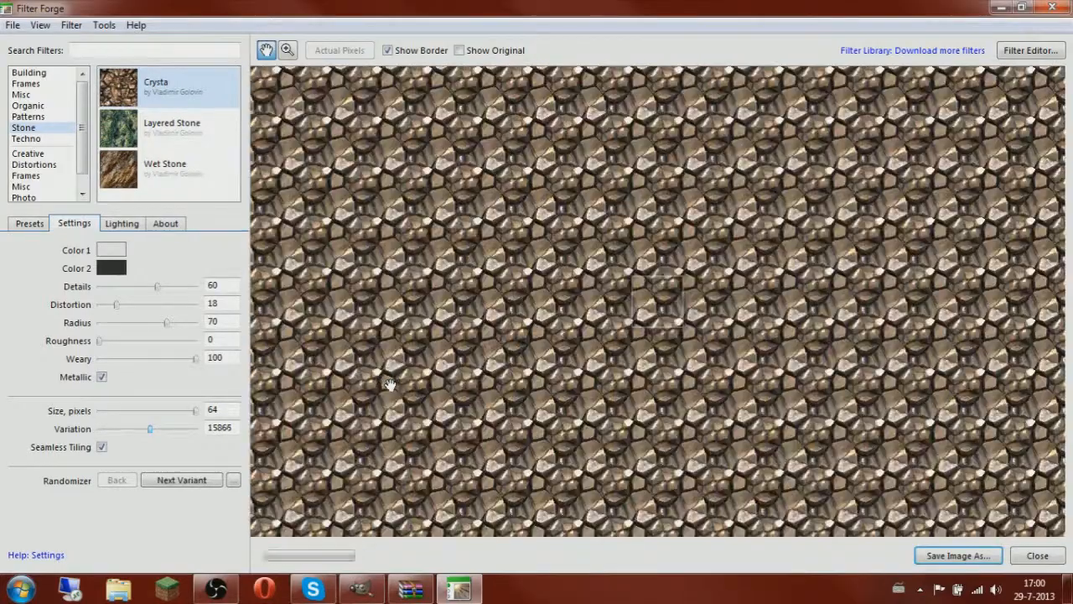
pyautogui.press('Right')
pyautogui.press('Right')
pyautogui.press('Right')
pyautogui.press('Right')
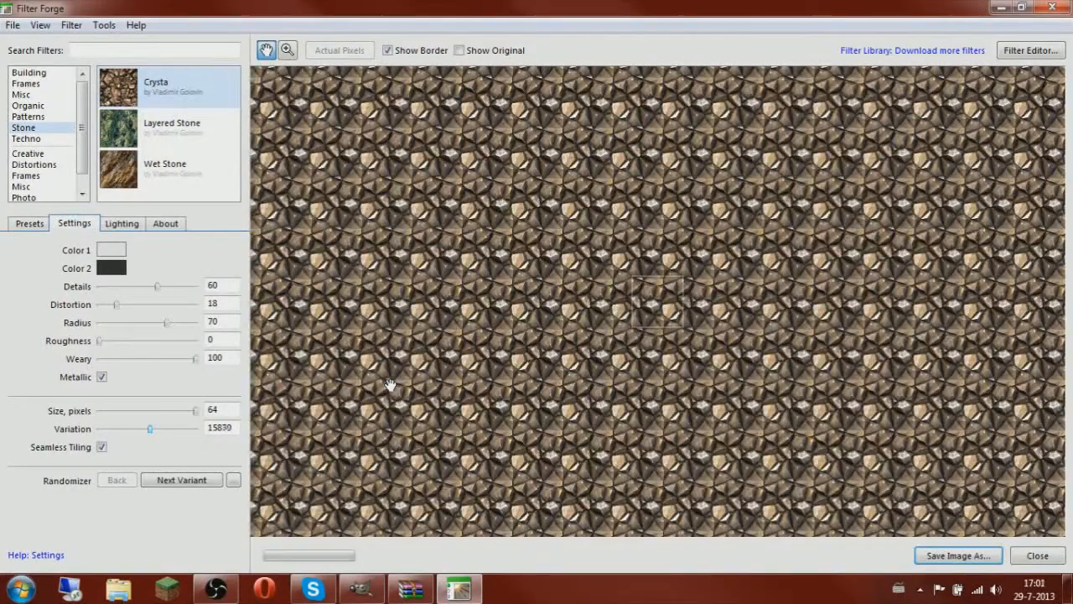
pyautogui.press('Right')
pyautogui.press('Right')
pyautogui.press('Right')
pyautogui.press('Right')
pyautogui.press('Right')
pyautogui.press('Right')
pyautogui.press('Right')
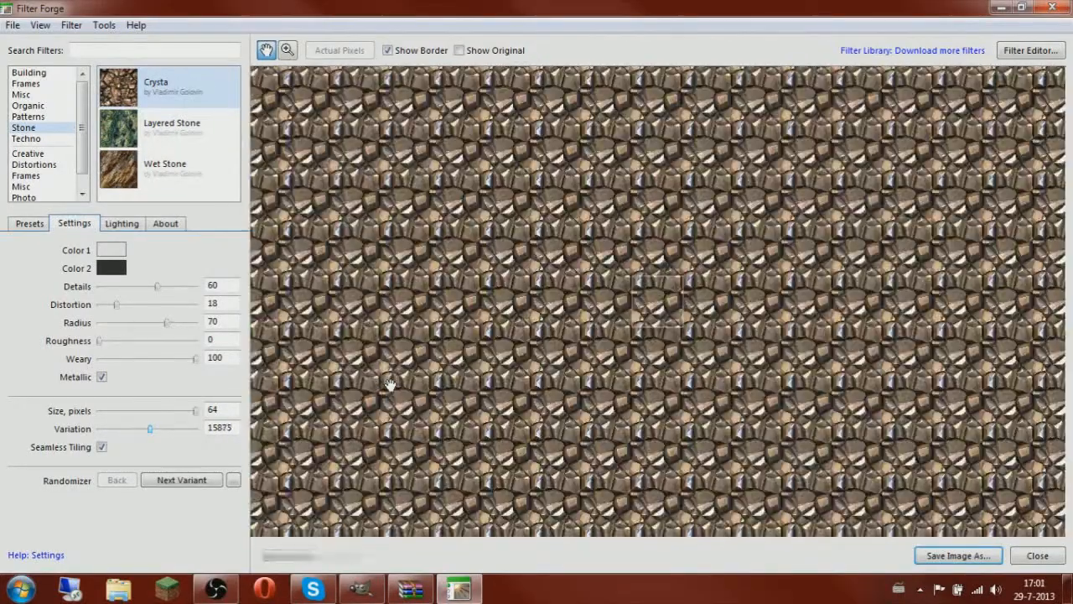
pyautogui.press('Right')
pyautogui.press('Right')
pyautogui.press('Right')
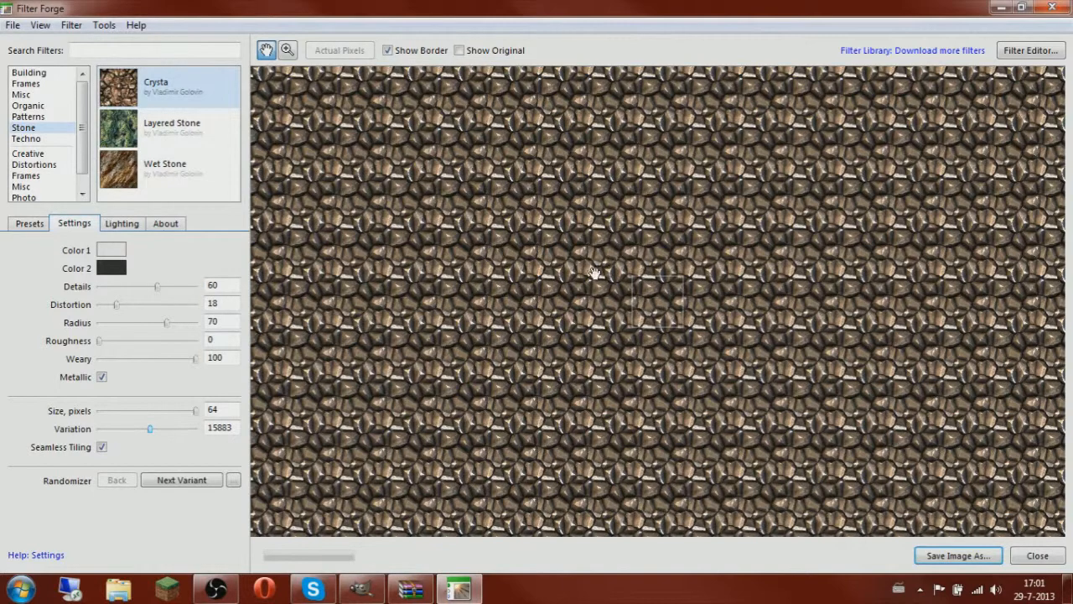
pyautogui.scroll(2, 644, 286)
pyautogui.scroll(-1, 656, 300)
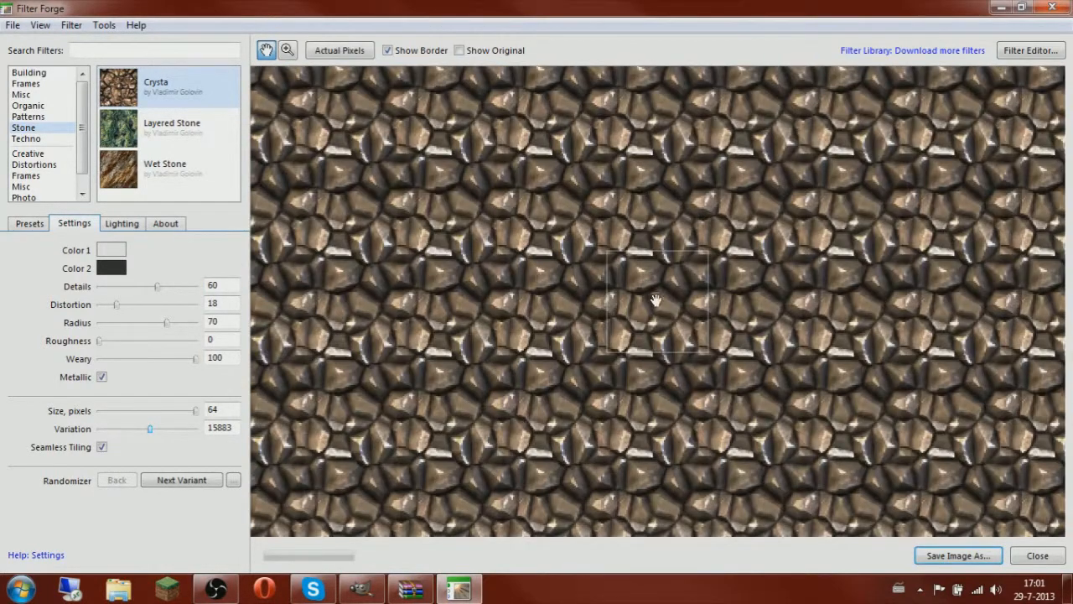
pyautogui.scroll(1, 643, 278)
pyautogui.scroll(-1, 695, 287)
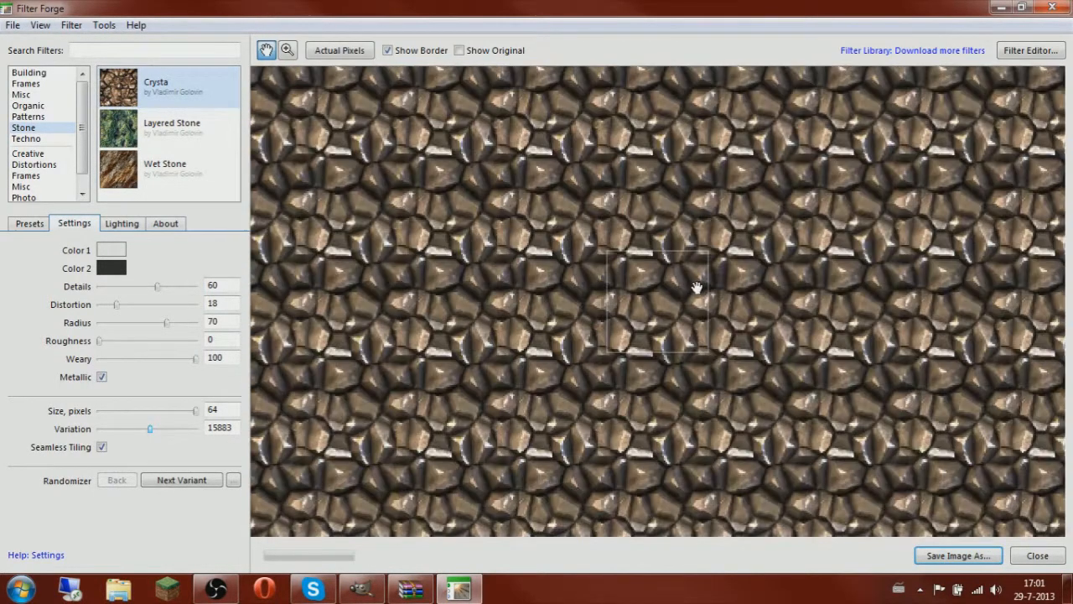
# Save the Crysta texture to the Desktop as stone 2.jpg in JPEG format at quality 100, and close Filter Forge
pyautogui.click(13, 26)
pyautogui.click(60, 125)
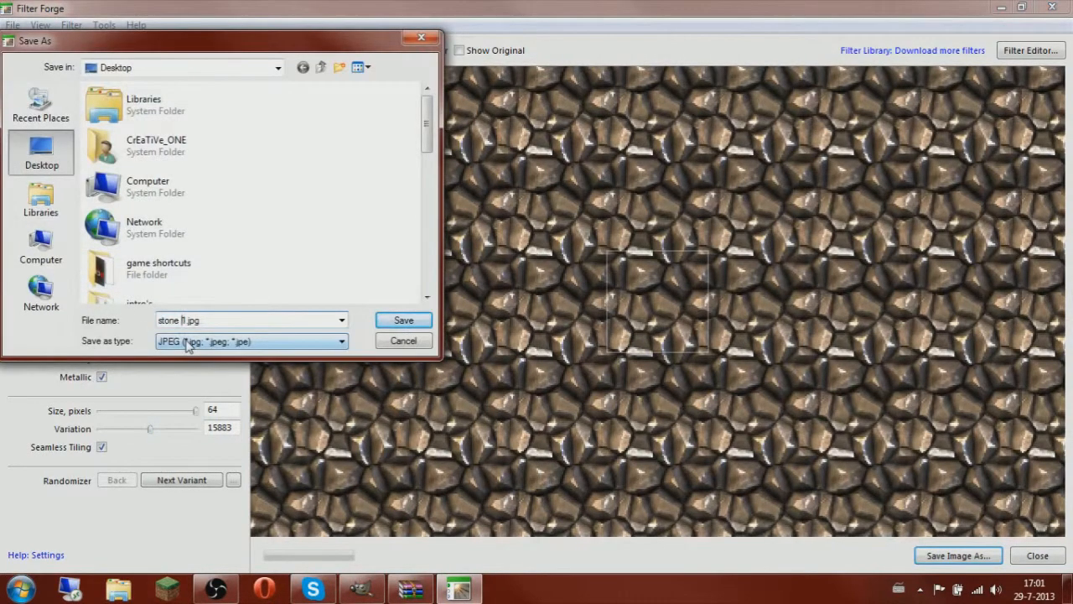
pyautogui.press('Return')
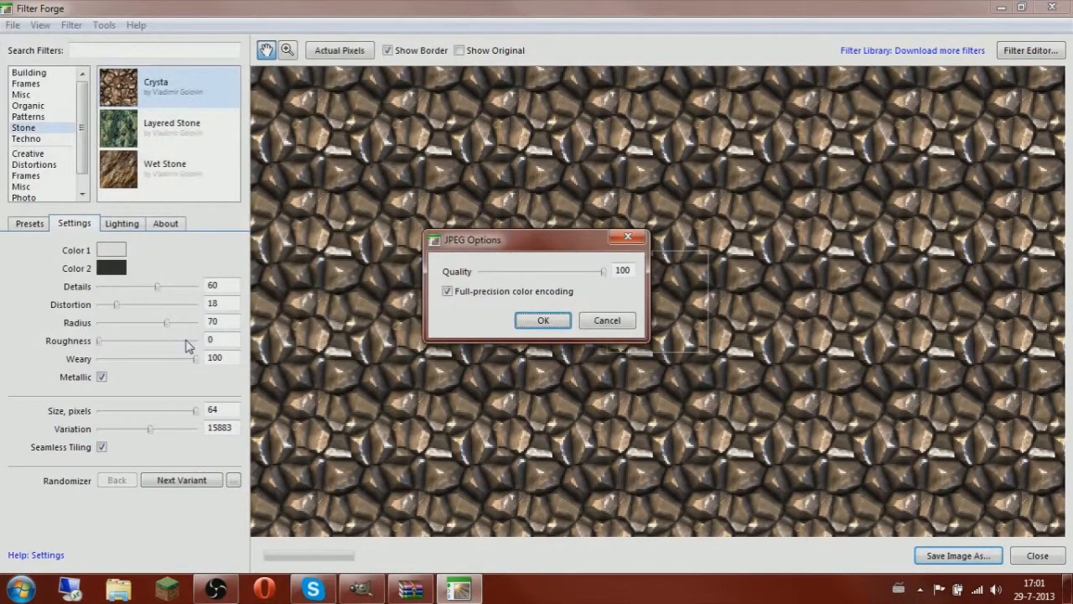
pyautogui.click(545, 322)
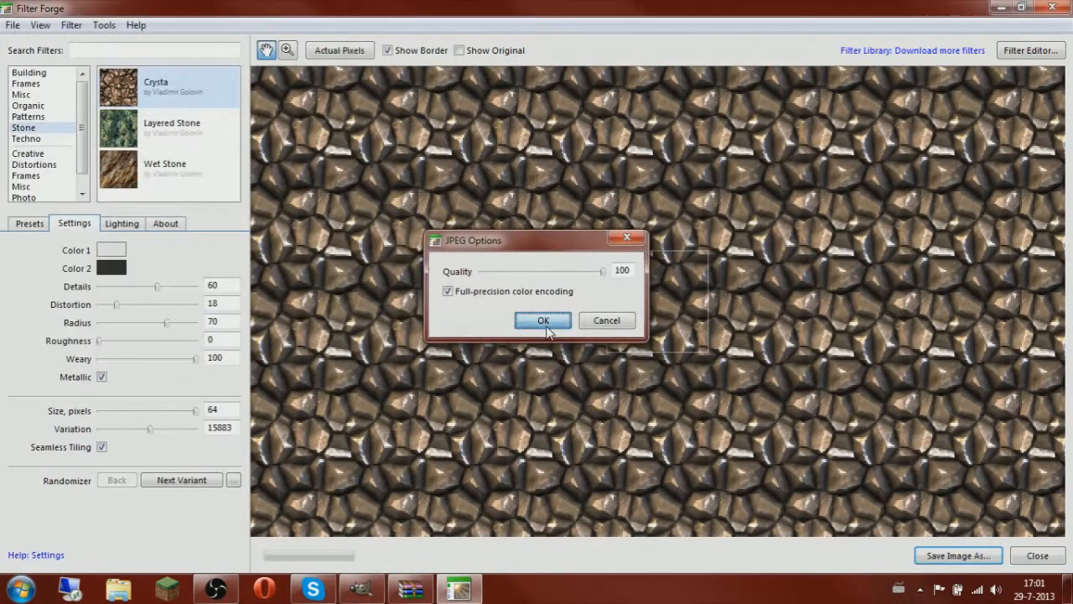
pyautogui.click(1054, 8)
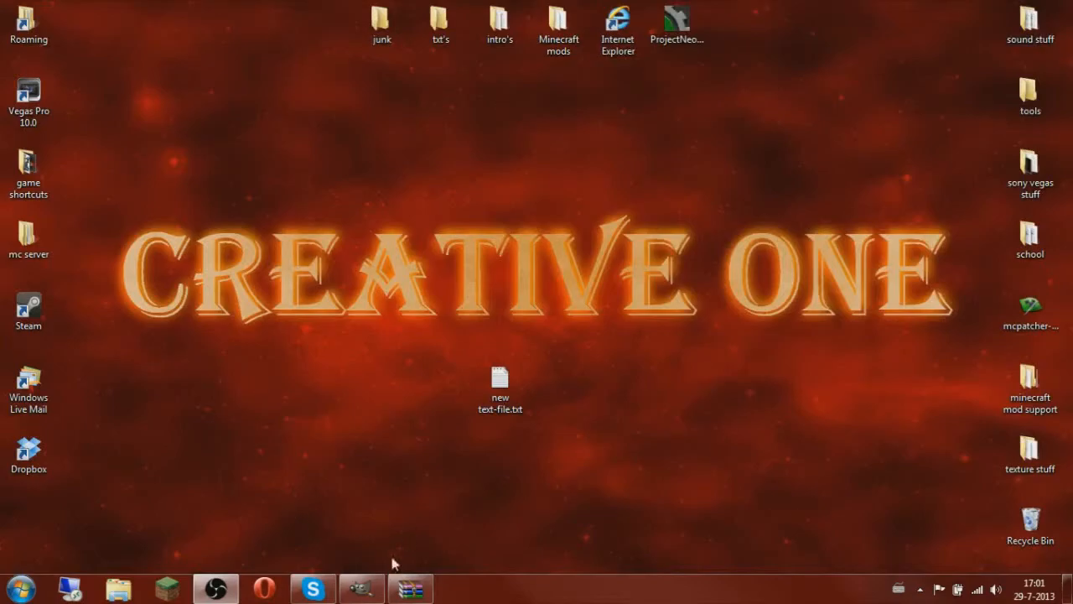
# Switch to GIMP and render Solid Noise clouds on the Background layer of the blank 64x64 image
pyautogui.click(361, 589)
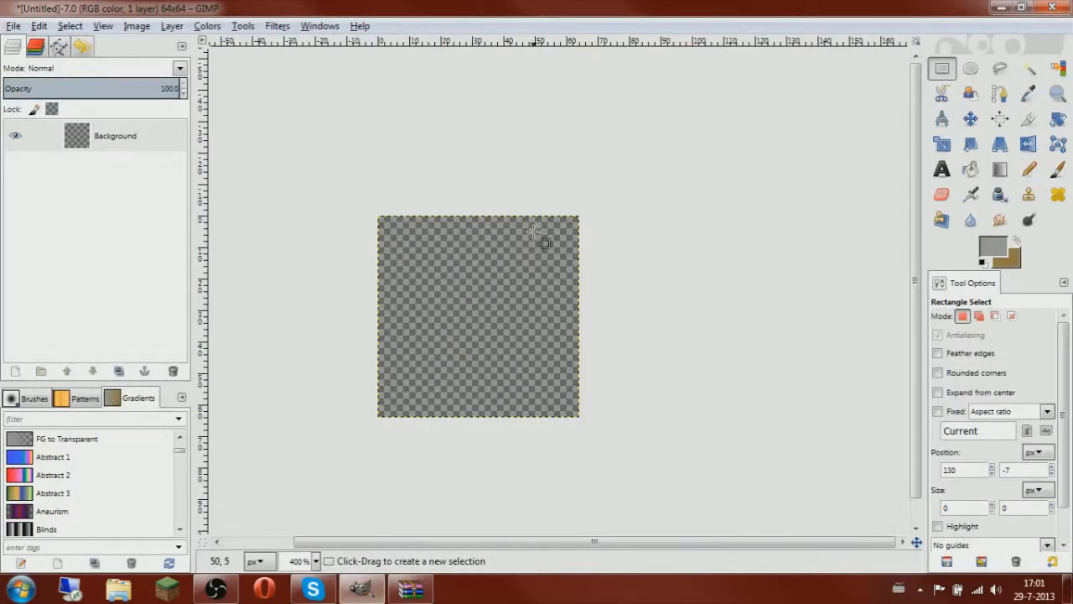
pyautogui.keyDown('ctrl'); pyautogui.scroll(1, 541, 284); pyautogui.keyUp('ctrl')
pyautogui.keyDown('ctrl'); pyautogui.scroll(-1, 544, 287); pyautogui.keyUp('ctrl')
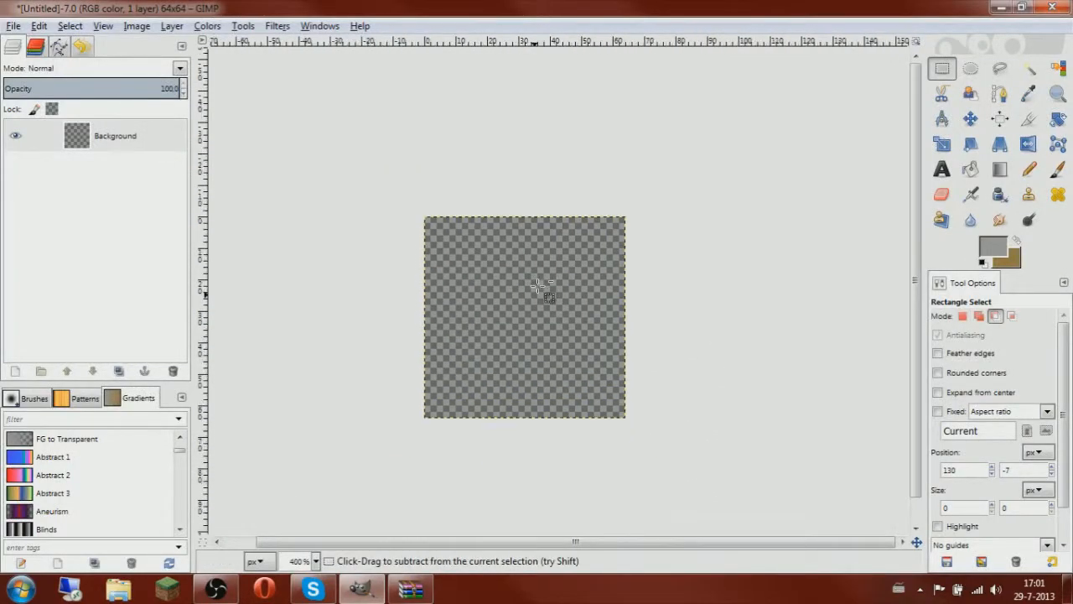
pyautogui.click(276, 26)
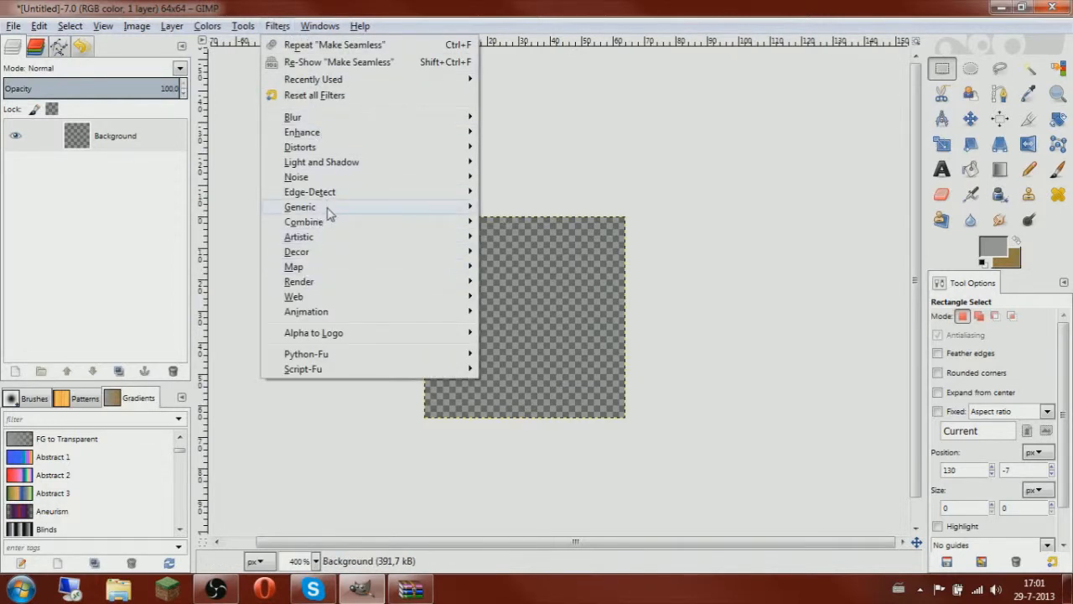
pyautogui.moveTo(398, 288)
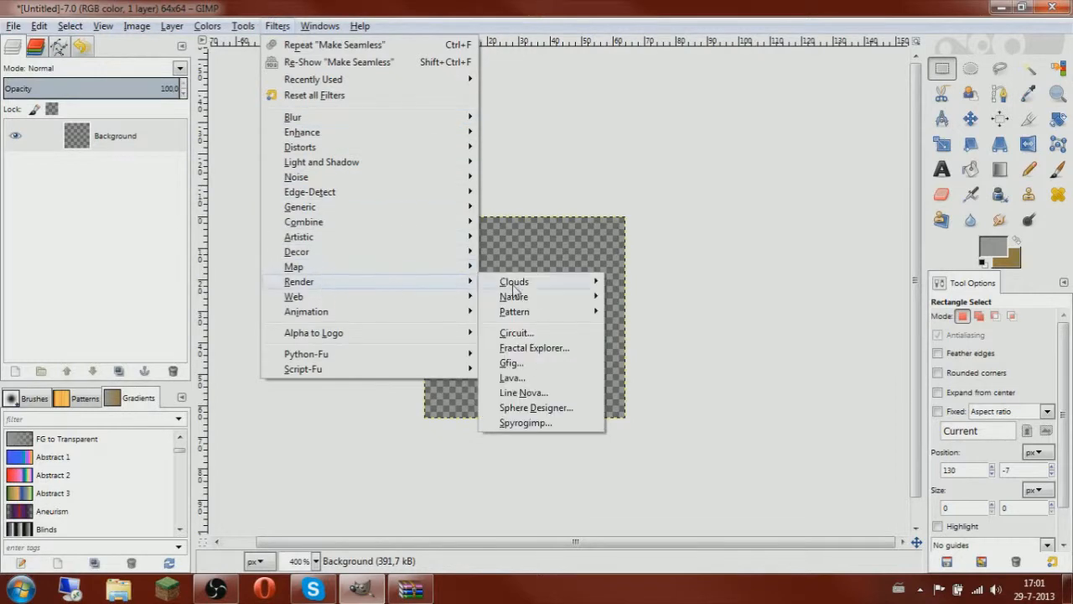
pyautogui.moveTo(516, 286)
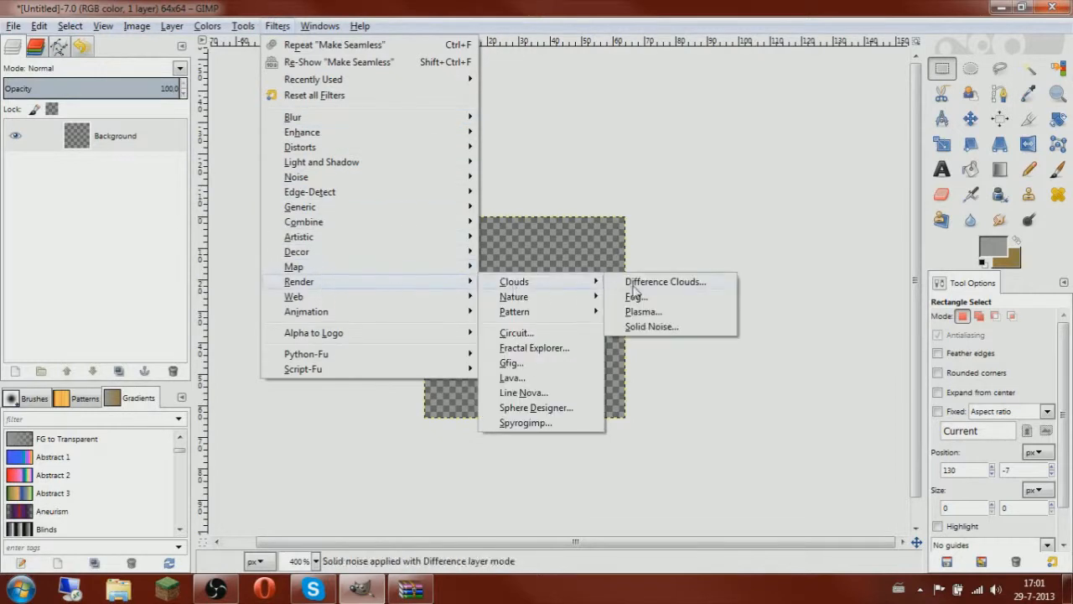
pyautogui.click(651, 327)
pyautogui.click(590, 421)
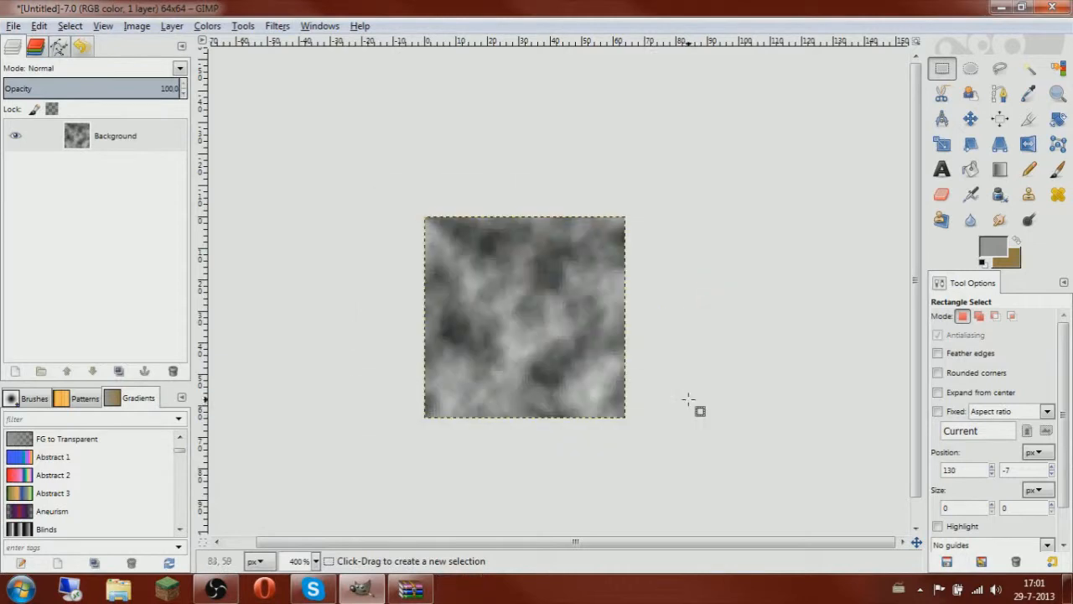
# Apply the Make Seamless filter to the noise on the Background layer
pyautogui.keyDown('ctrl'); pyautogui.scroll(1, 616, 360); pyautogui.keyUp('ctrl')
pyautogui.click(277, 26)
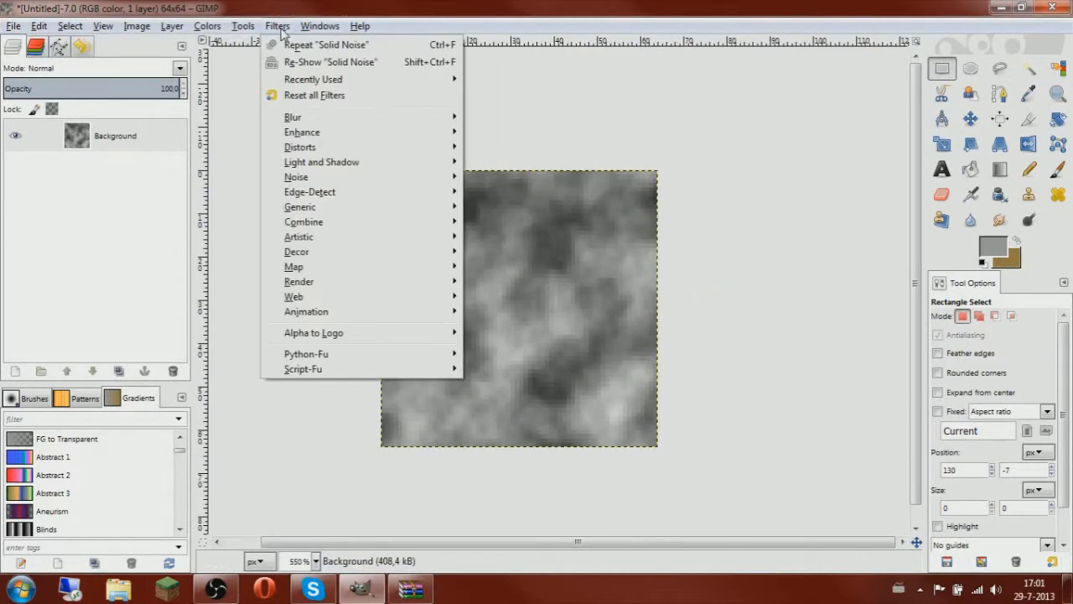
pyautogui.moveTo(336, 266)
pyautogui.click(503, 326)
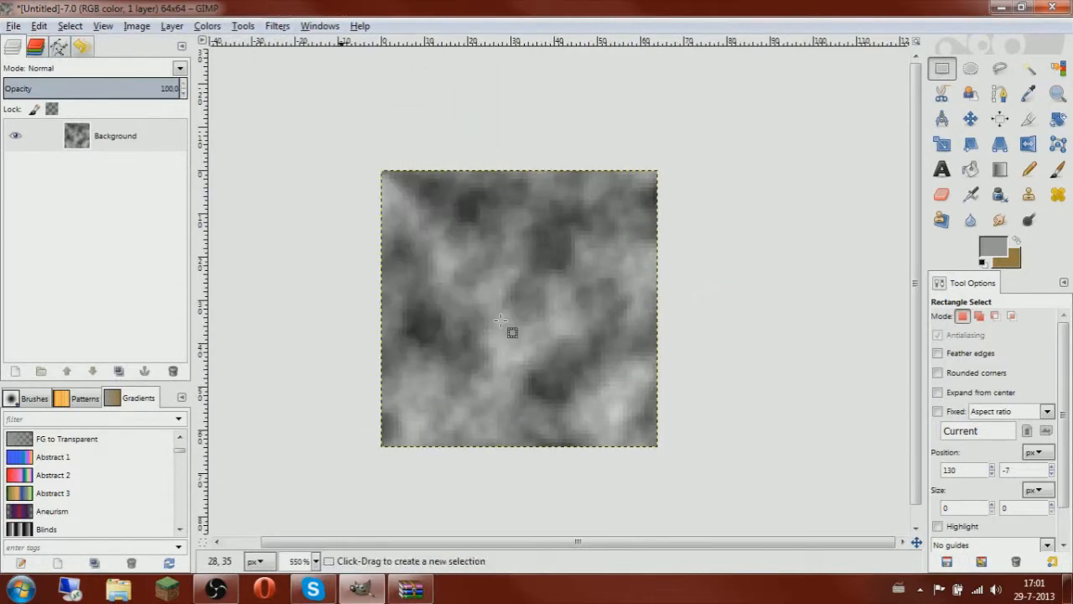
# Add a new 64x64 layer with transparent fill above the Background layer
pyautogui.rightClick(125, 144)
pyautogui.click(182, 179)
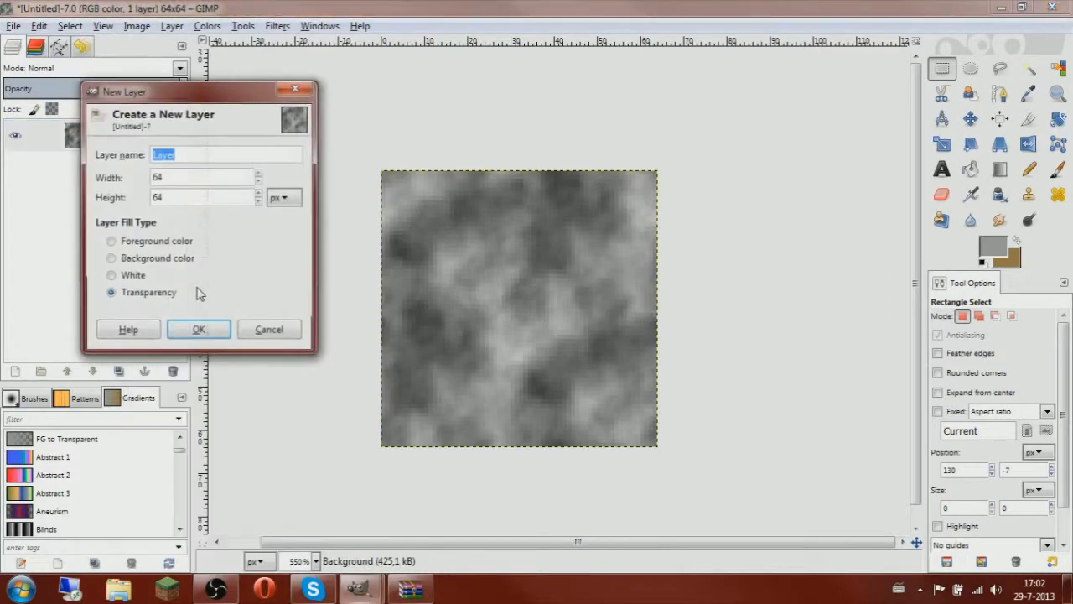
pyautogui.click(200, 327)
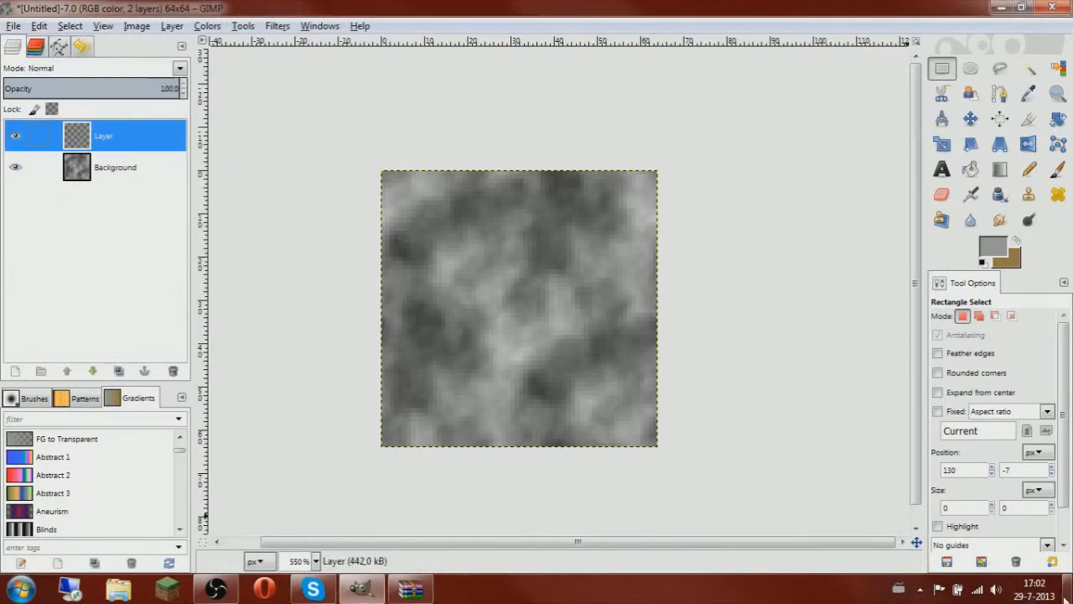
# Refresh the Windows desktop and place stone 1.jpg and stone 2.jpg side by side in its open area
pyautogui.click(1001, 10)
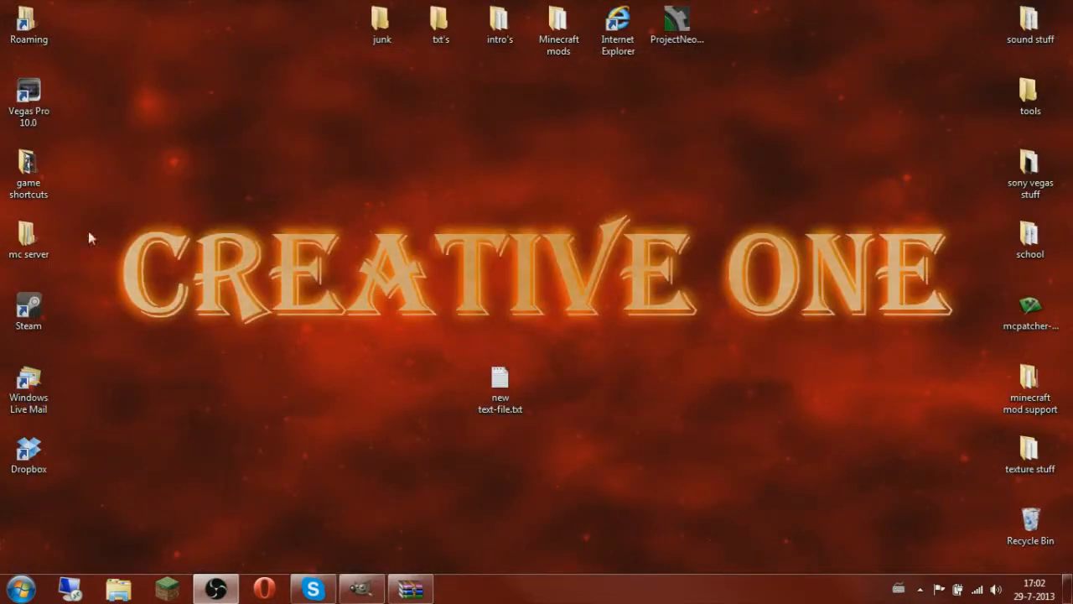
pyautogui.rightClick(431, 250)
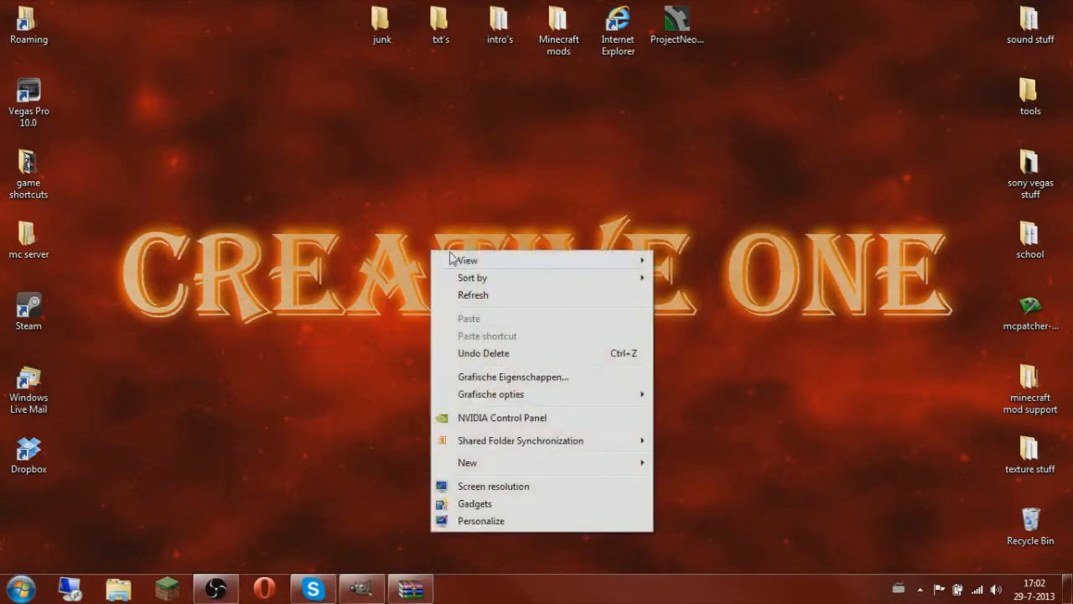
pyautogui.click(502, 297)
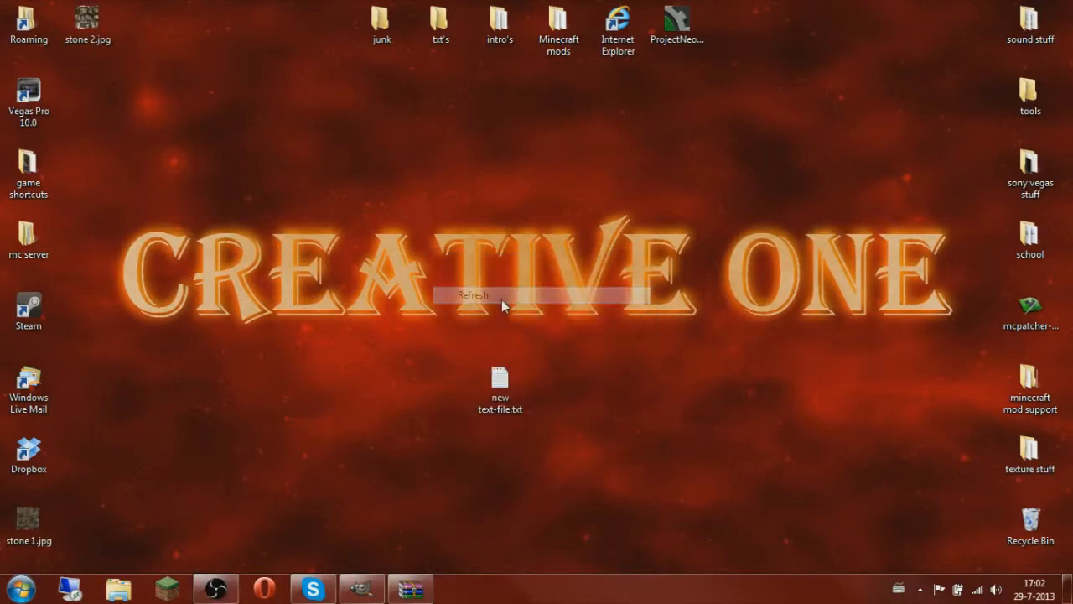
pyautogui.moveTo(27, 522); pyautogui.dragTo(266, 308)
pyautogui.moveTo(87, 20); pyautogui.dragTo(322, 302)
# Open stone 2.jpg and stone 1.jpg from the desktop for editing in GIMP
pyautogui.rightClick(322, 302)
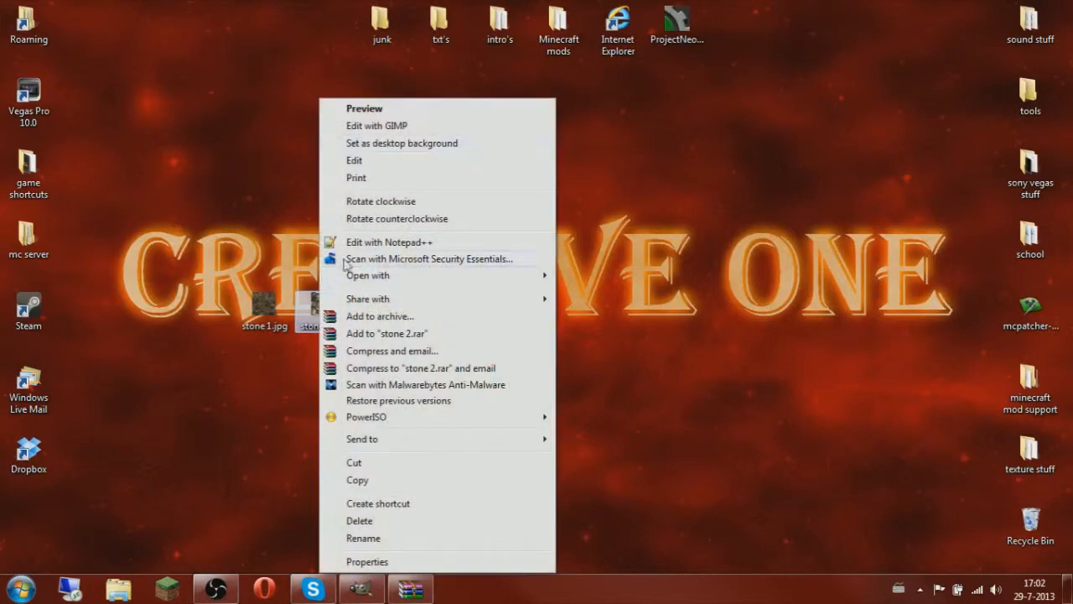
pyautogui.click(369, 130)
pyautogui.rightClick(253, 305)
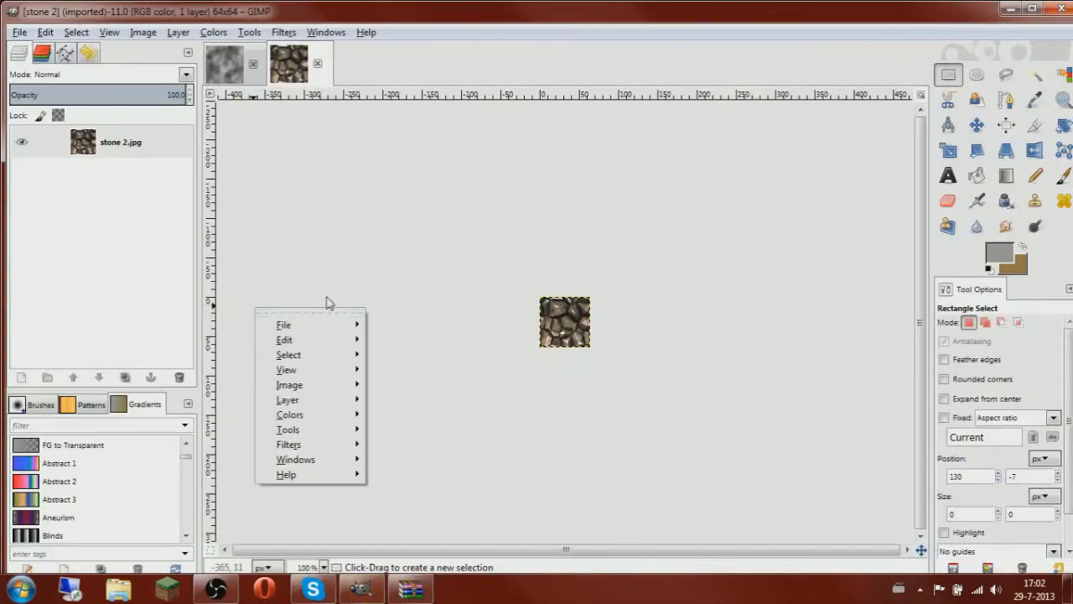
pyautogui.click(327, 297)
pyautogui.click(1063, 590)
pyautogui.rightClick(272, 323)
pyautogui.click(339, 130)
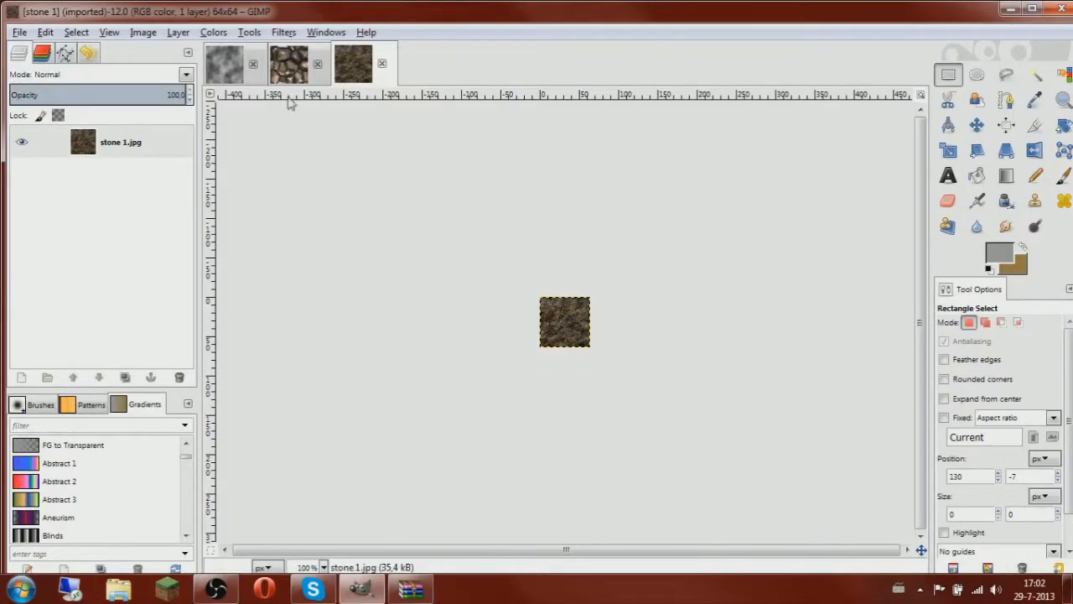
# Copy the stone 2 texture, paste it onto the empty layer of the noise image and anchor it
pyautogui.click(289, 65)
pyautogui.scroll(5, 539, 258)
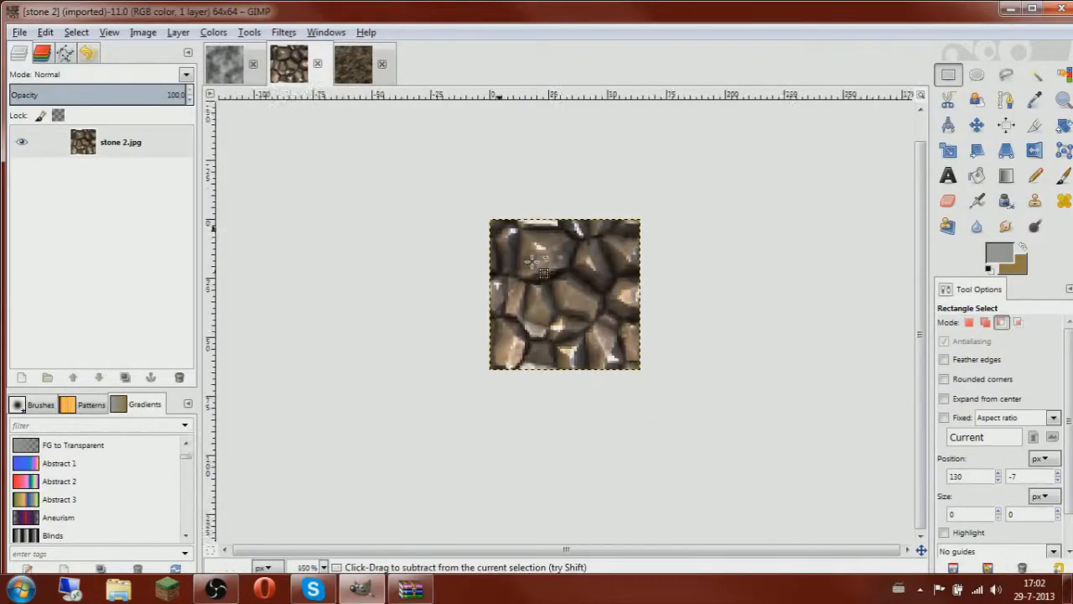
pyautogui.moveTo(576, 229); pyautogui.dragTo(539, 238)
pyautogui.hotkey('ctrl', 'c')
pyautogui.click(225, 63)
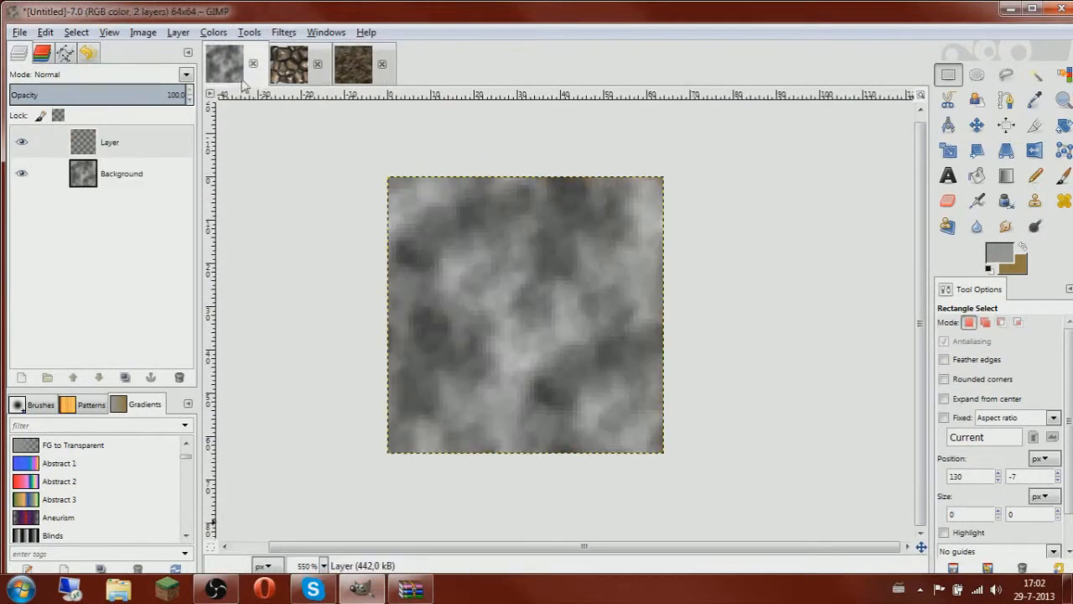
pyautogui.click(113, 138)
pyautogui.hotkey('ctrl', 'v')
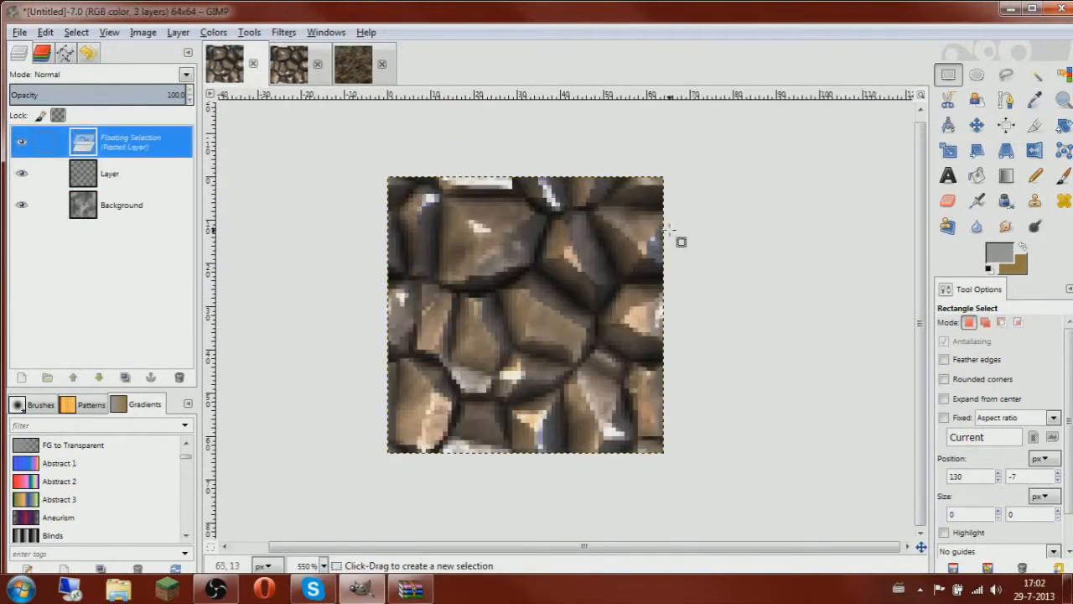
pyautogui.click(750, 243)
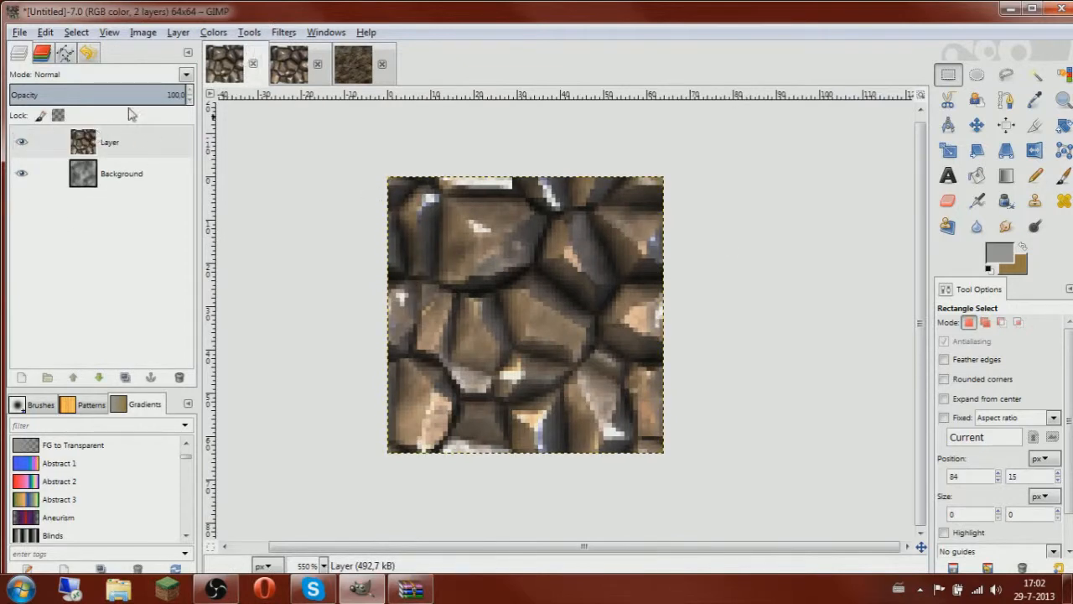
# Add a new transparent layer above the stone texture layer
pyautogui.click(202, 32)
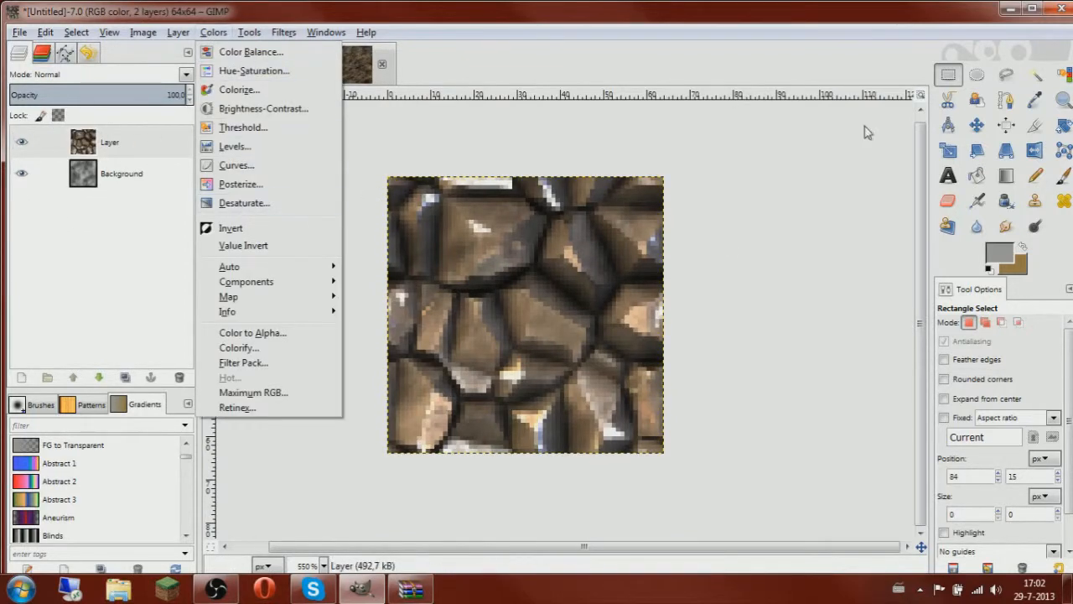
pyautogui.click(947, 75)
pyautogui.keyDown('ctrl'); pyautogui.scroll(-1, 761, 254); pyautogui.keyUp('ctrl')
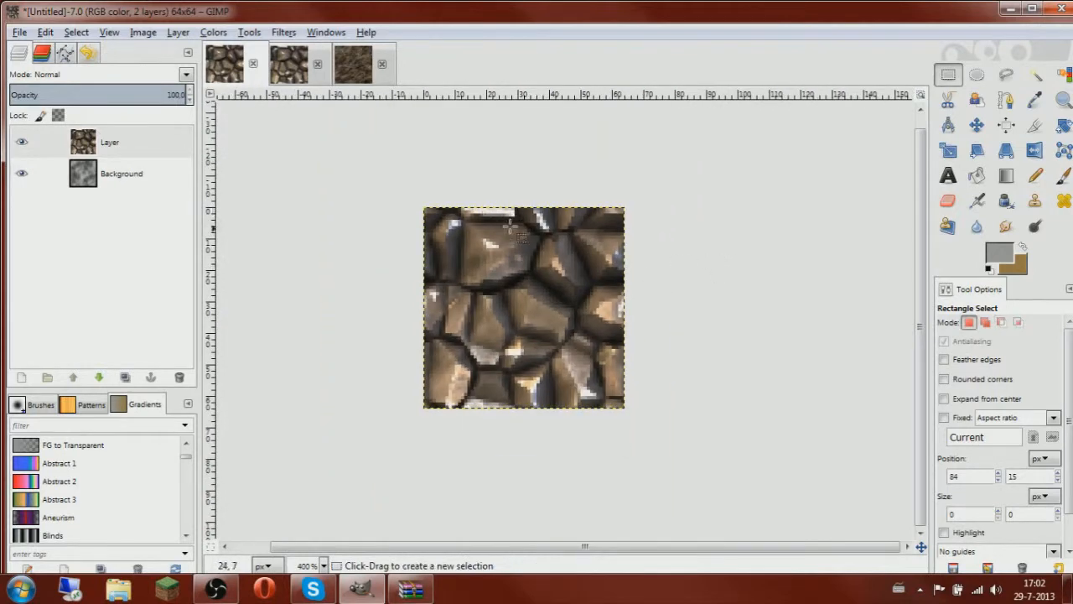
pyautogui.click(83, 144)
pyautogui.rightClick(101, 146)
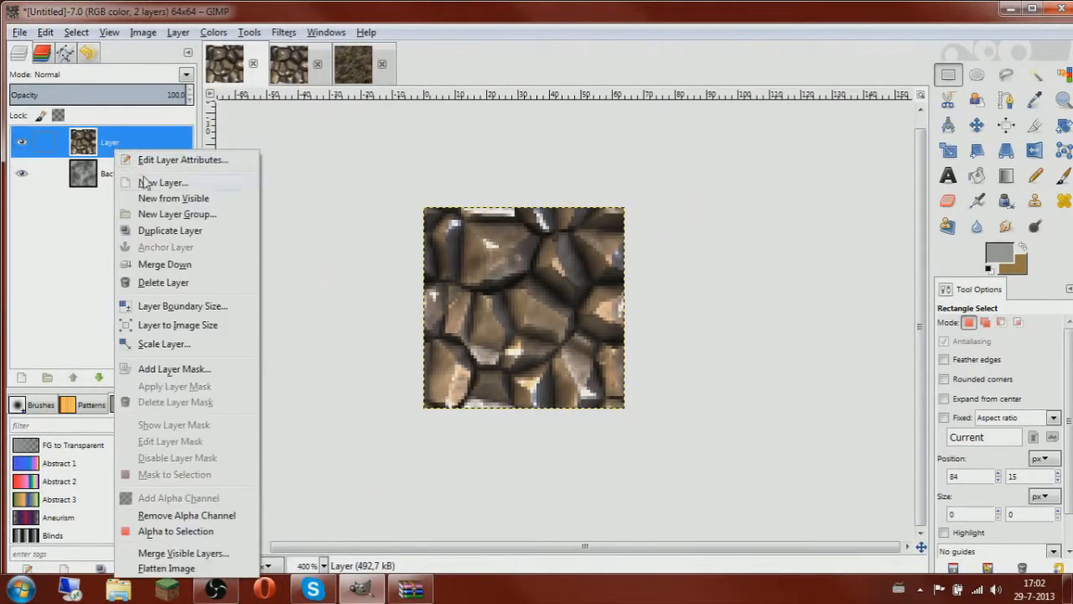
pyautogui.click(155, 181)
pyautogui.click(277, 387)
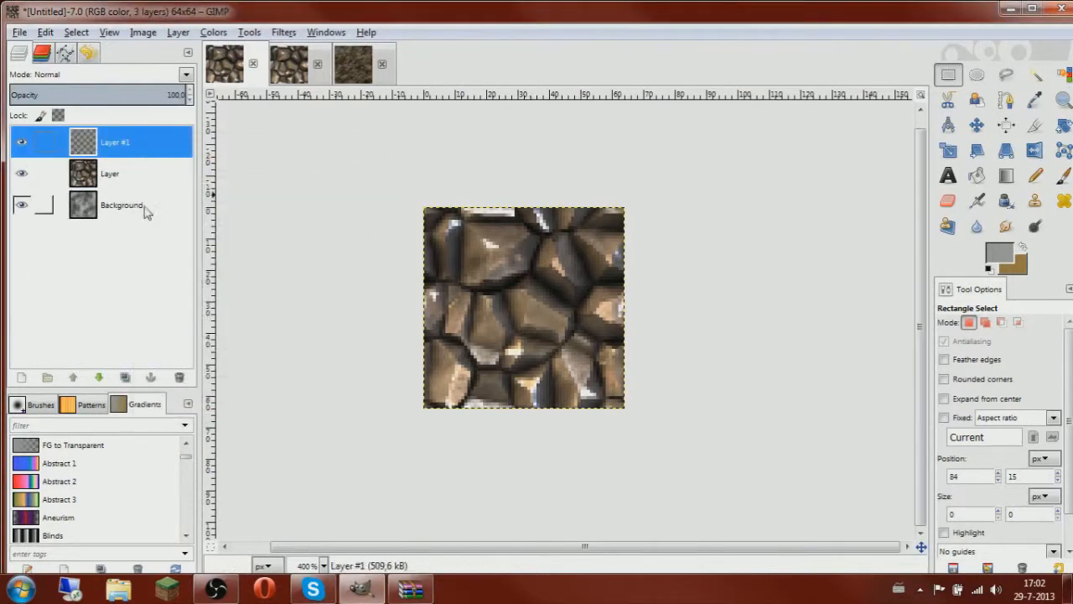
# Cut the upper half of the stone layer, paste it onto the new layer, move it to the lower half and anchor it
pyautogui.click(132, 176)
pyautogui.keyDown('ctrl'); pyautogui.scroll(2, 448, 175); pyautogui.keyUp('ctrl')
pyautogui.moveTo(360, 141); pyautogui.dragTo(762, 259)
pyautogui.moveTo(560, 252); pyautogui.dragTo(554, 337)
pyautogui.hotkey('ctrl', 'x')
pyautogui.click(120, 144)
pyautogui.hotkey('ctrl', 'v')
pyautogui.moveTo(467, 323); pyautogui.dragTo(480, 525)
pyautogui.click(819, 348)
# Cut the remaining half of the stone layer, paste it into the image's upper half, and merge the rearranged texture down into Layer
pyautogui.click(172, 172)
pyautogui.moveTo(294, 257); pyautogui.dragTo(792, 519)
pyautogui.hotkey('ctrl', 'x')
pyautogui.hotkey('ctrl', 'v')
pyautogui.moveTo(513, 436); pyautogui.dragTo(503, 280)
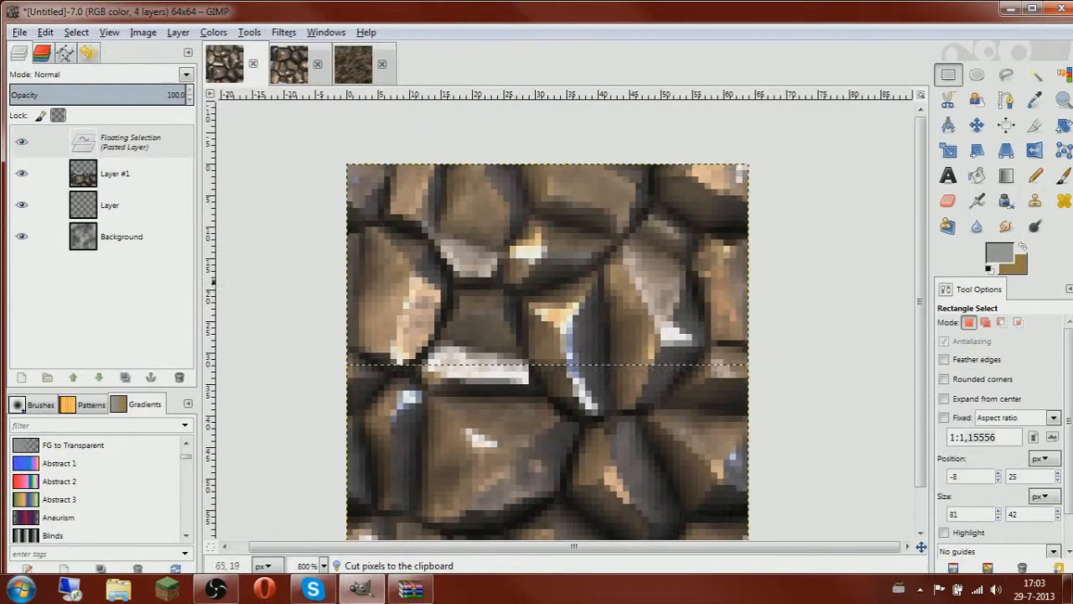
pyautogui.click(833, 273)
pyautogui.rightClick(135, 145)
pyautogui.click(183, 278)
# Duplicate the stone layer, leaving only the copy visible and hiding the layers beneath it
pyautogui.keyDown('ctrl'); pyautogui.scroll(-1, 495, 316); pyautogui.keyUp('ctrl')
pyautogui.keyDown('ctrl'); pyautogui.scroll(4, 491, 316); pyautogui.keyUp('ctrl')
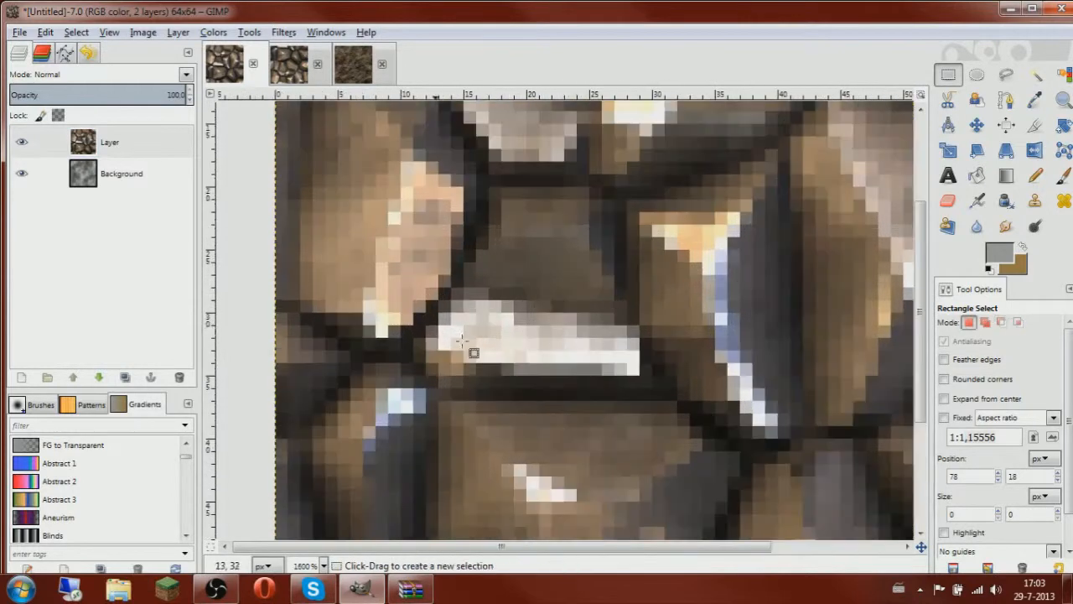
pyautogui.scroll(-2, 503, 336)
pyautogui.click(109, 153)
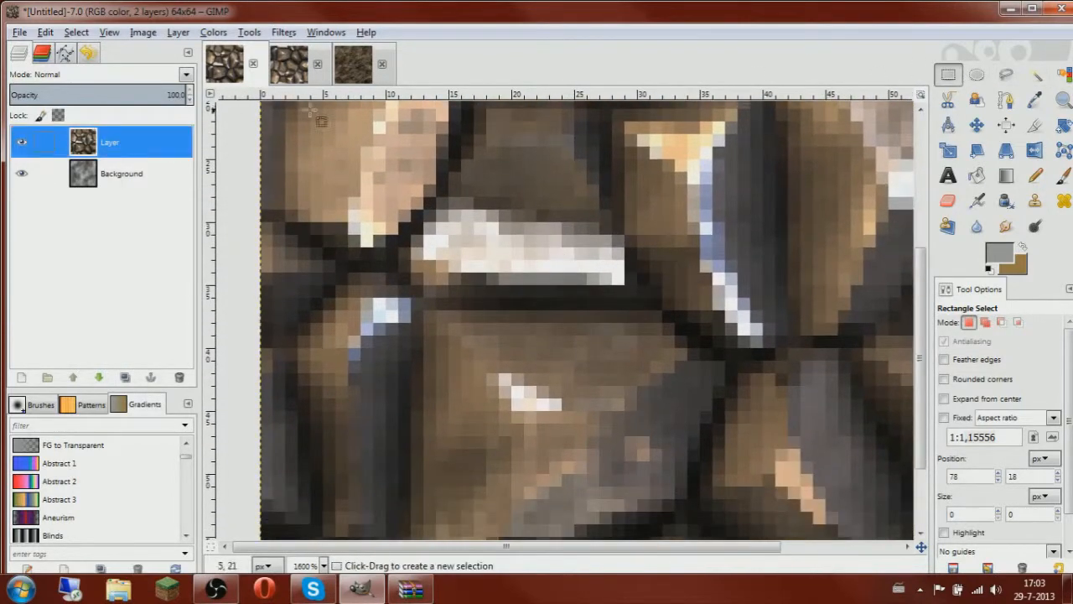
pyautogui.rightClick(87, 154)
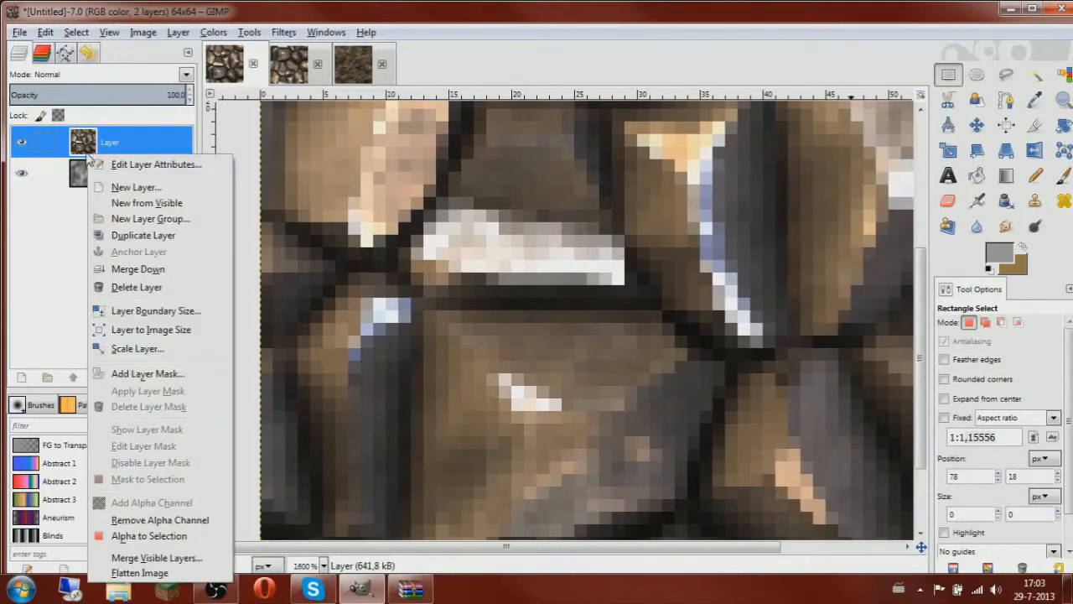
pyautogui.click(144, 236)
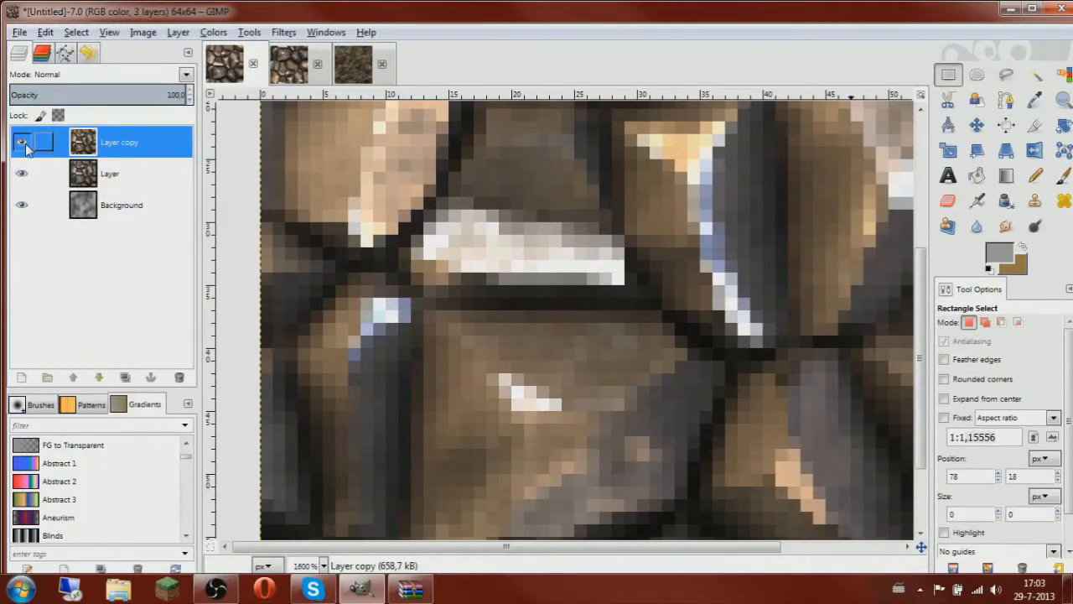
pyautogui.click(22, 174)
# Set the Eraser opacity to 100 and erase the white strip at the middle seam on Layer copy
pyautogui.click(950, 198)
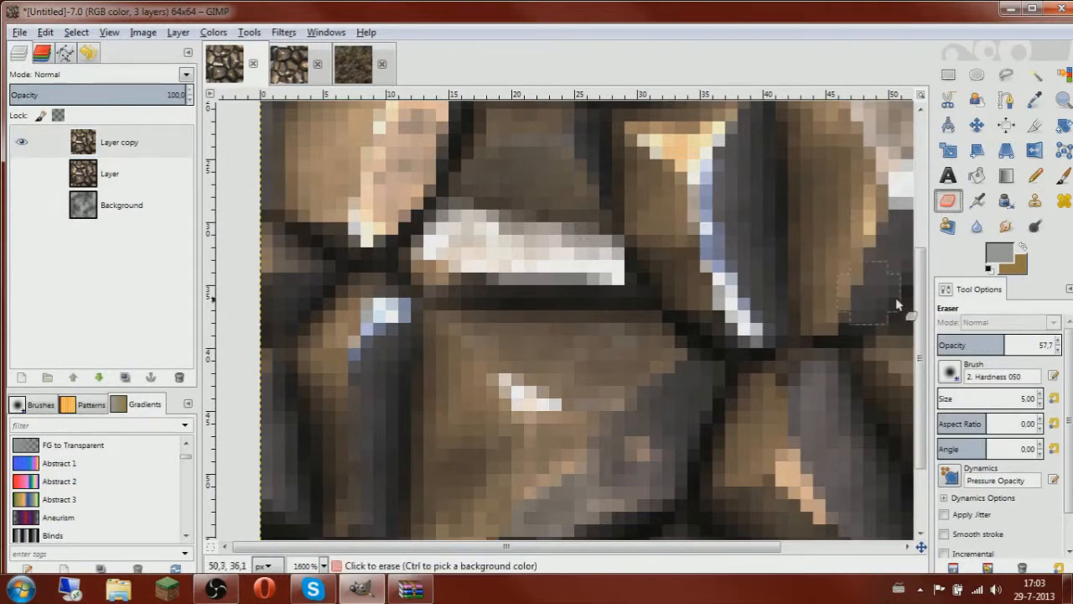
pyautogui.moveTo(1006, 345); pyautogui.dragTo(1059, 345)
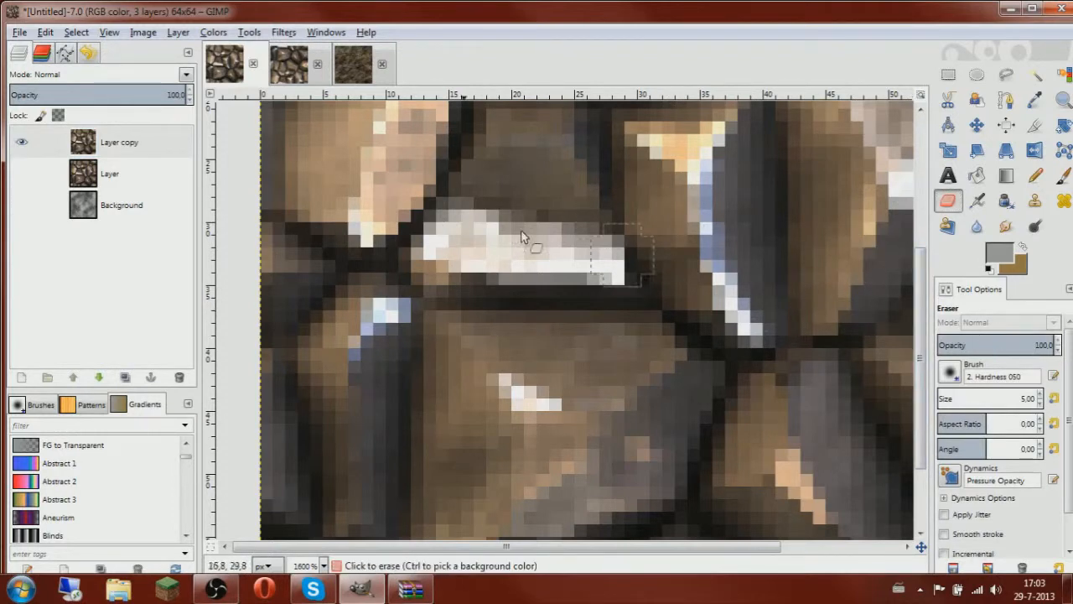
pyautogui.scroll(2, 525, 220)
pyautogui.click(115, 138)
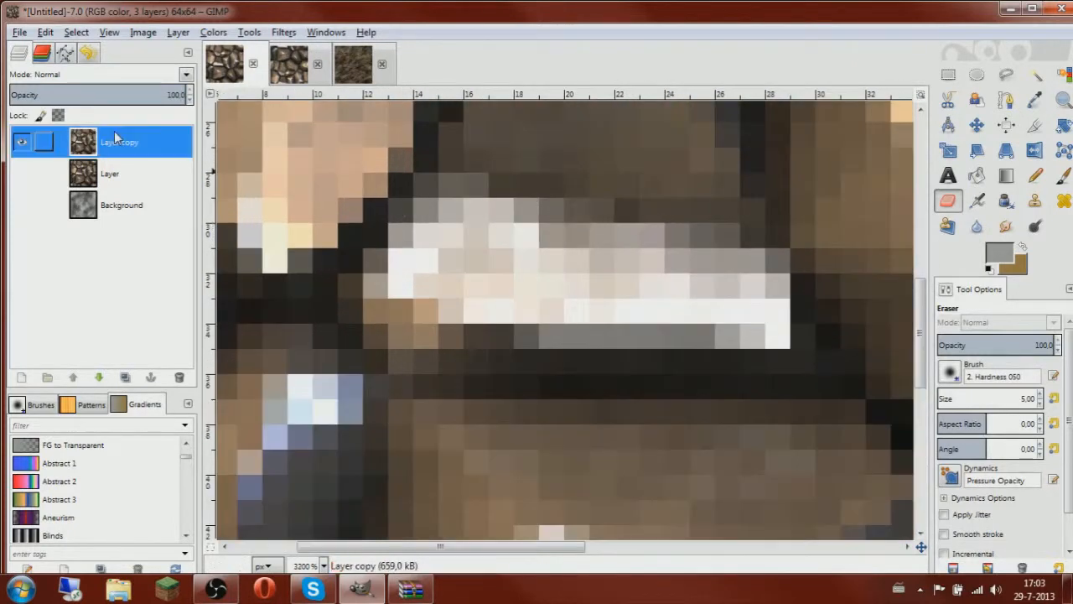
pyautogui.moveTo(465, 257)
pyautogui.mouseDown()
pyautogui.moveTo(496, 265)
pyautogui.moveTo(380, 258)
pyautogui.moveTo(405, 230)
pyautogui.moveTo(704, 307)
pyautogui.moveTo(391, 265)
pyautogui.moveTo(417, 234)
pyautogui.moveTo(626, 273)
pyautogui.moveTo(716, 318)
pyautogui.moveTo(363, 250)
pyautogui.moveTo(585, 281)
pyautogui.mouseUp()
pyautogui.press('-')
pyautogui.press('-')
pyautogui.press('-')
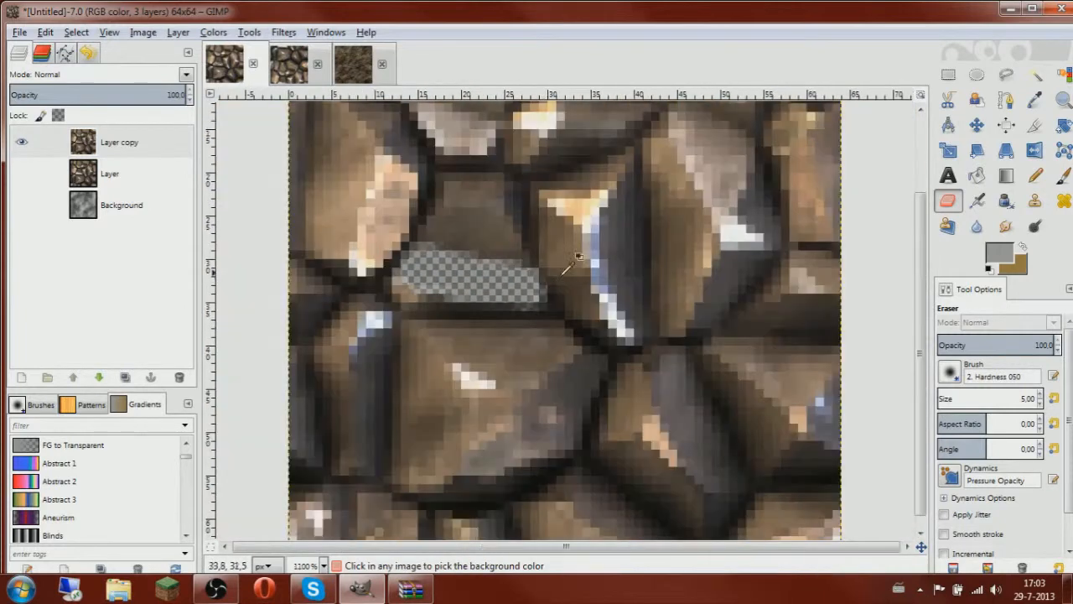
# Show the original stone layer again and darken it with a Curves adjustment
pyautogui.click(948, 75)
pyautogui.click(25, 175)
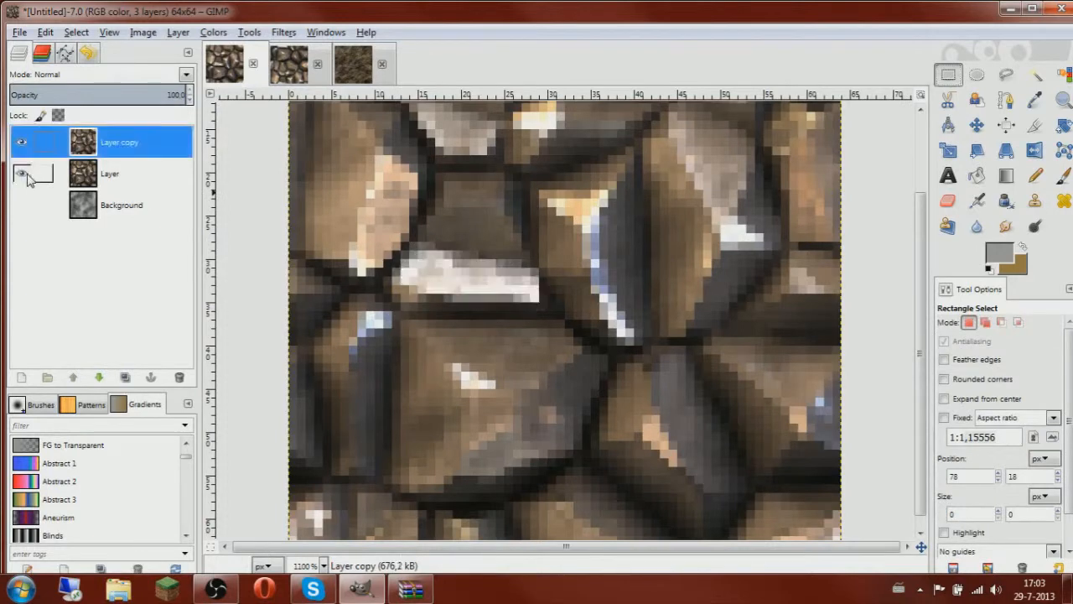
pyautogui.click(111, 177)
pyautogui.keyDown('ctrl'); pyautogui.scroll(-2, 431, 163); pyautogui.keyUp('ctrl')
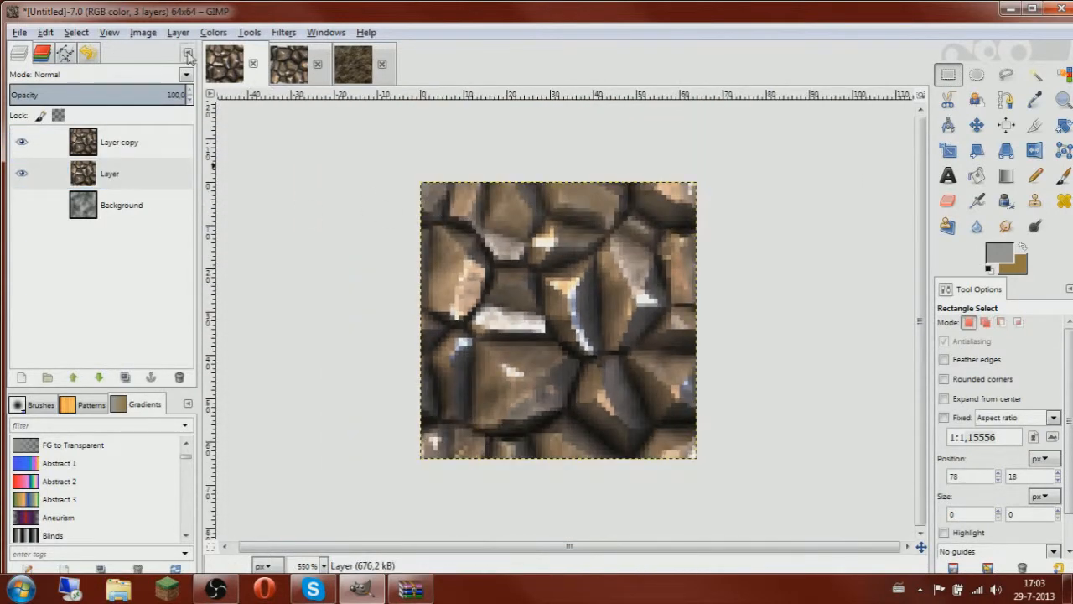
pyautogui.click(213, 32)
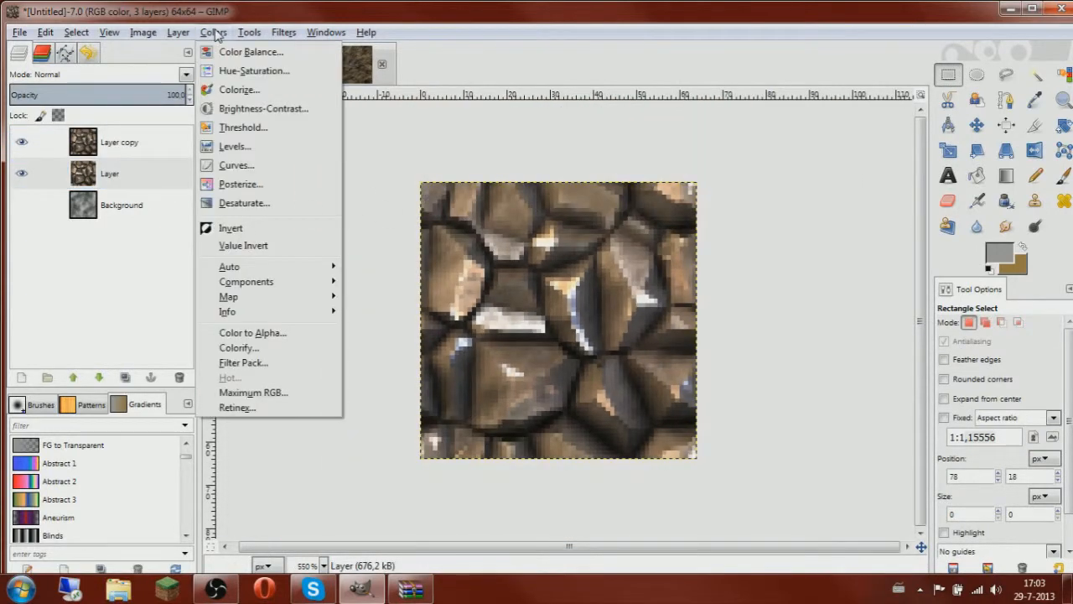
pyautogui.click(242, 167)
pyautogui.click(275, 283)
pyautogui.moveTo(276, 282); pyautogui.dragTo(234, 284)
pyautogui.click(213, 447)
# Apply Hue-Saturation to the original stone layer with lightness -34 and saturation -40
pyautogui.click(214, 32)
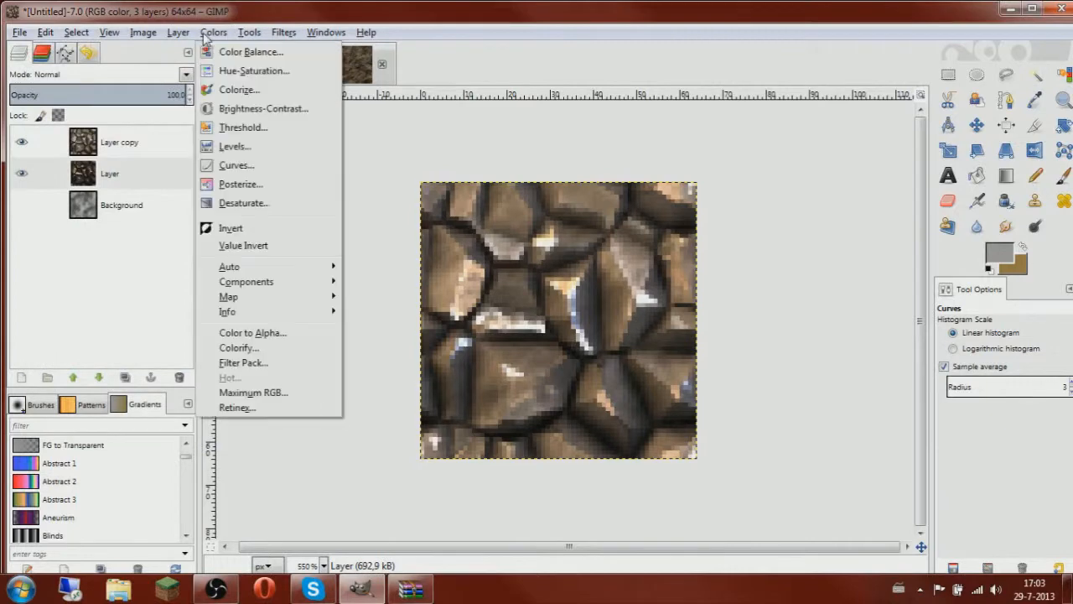
pyautogui.click(240, 79)
pyautogui.moveTo(779, 439); pyautogui.dragTo(741, 456)
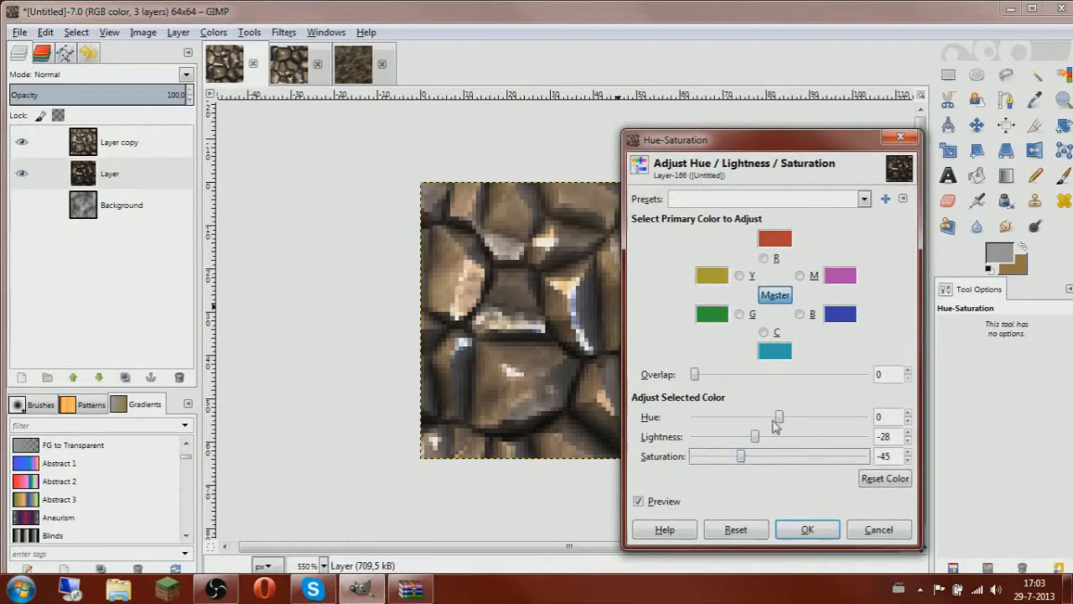
pyautogui.moveTo(754, 443); pyautogui.dragTo(751, 467)
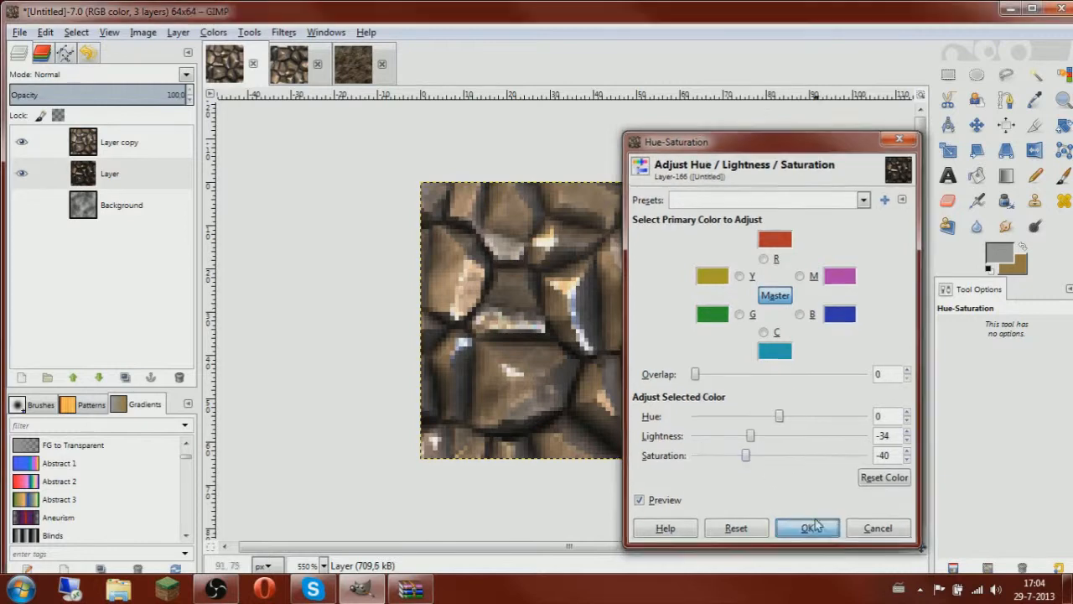
pyautogui.click(808, 529)
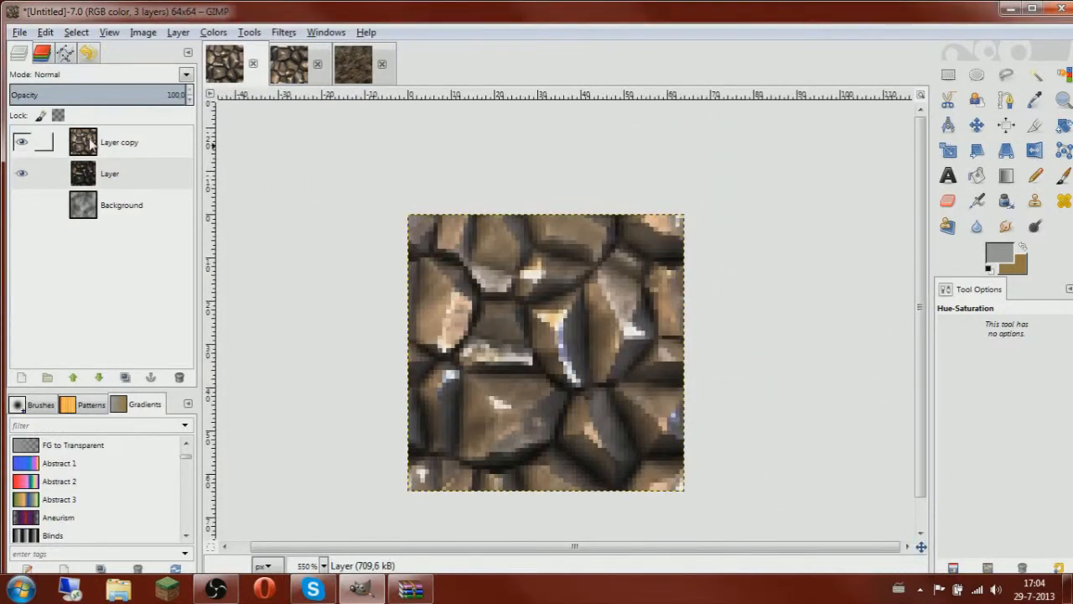
# Merge Layer copy down into the darkened stone layer
pyautogui.rightClick(92, 144)
pyautogui.click(164, 260)
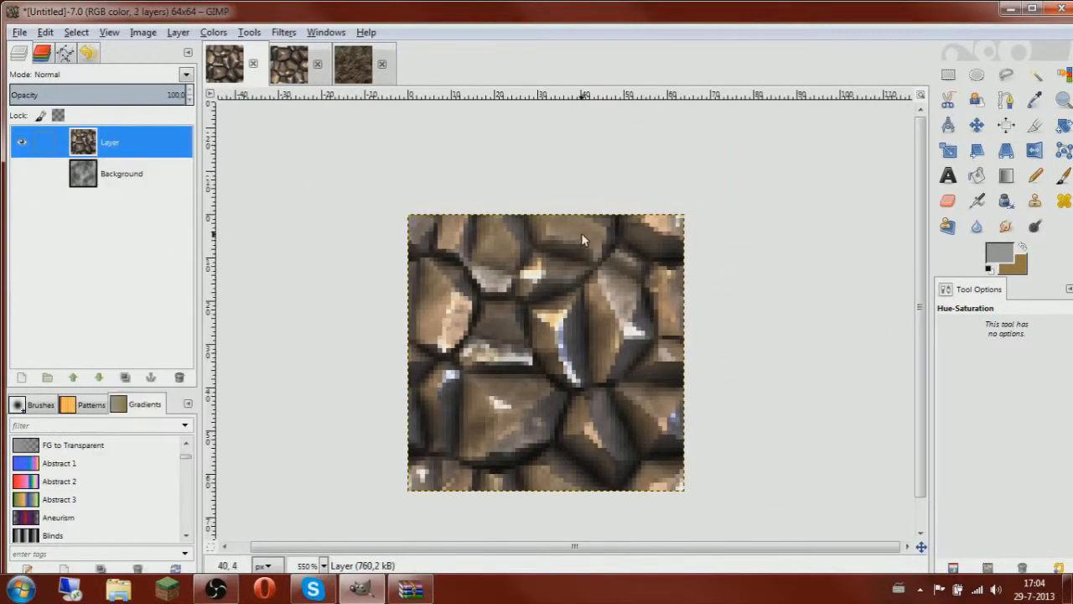
pyautogui.keyDown('ctrl'); pyautogui.scroll(-3, 563, 263); pyautogui.keyUp('ctrl')
pyautogui.keyDown('ctrl'); pyautogui.scroll(6, 548, 370); pyautogui.keyUp('ctrl')
pyautogui.keyDown('ctrl'); pyautogui.scroll(-3, 504, 402); pyautogui.keyUp('ctrl')
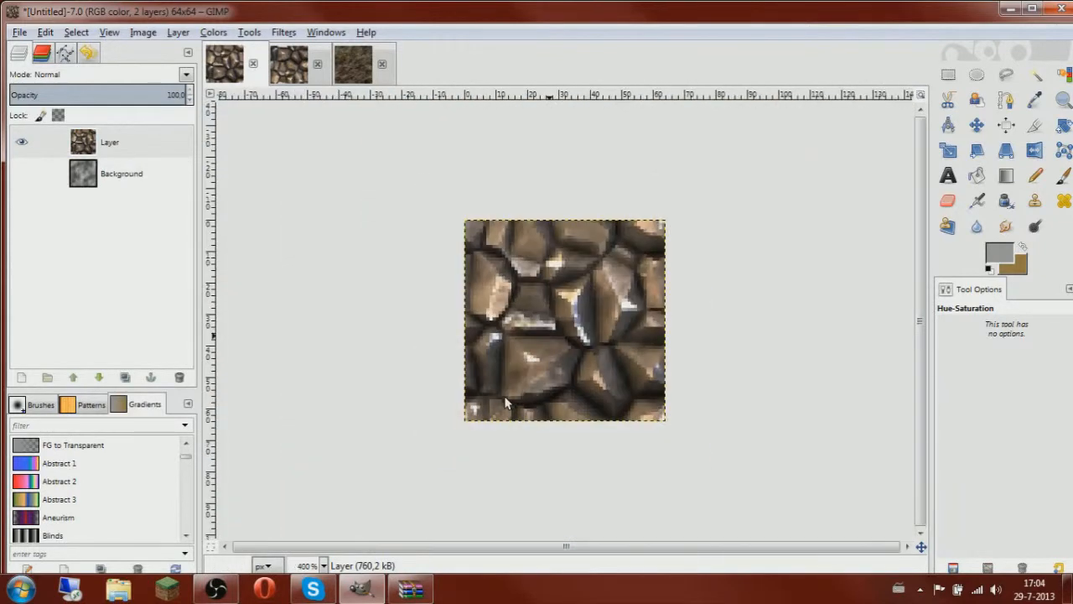
pyautogui.keyDown('ctrl'); pyautogui.scroll(2, 505, 401); pyautogui.keyUp('ctrl')
# Select the long yellow and white highlight on the central stone with a Free Select outline
pyautogui.click(1006, 75)
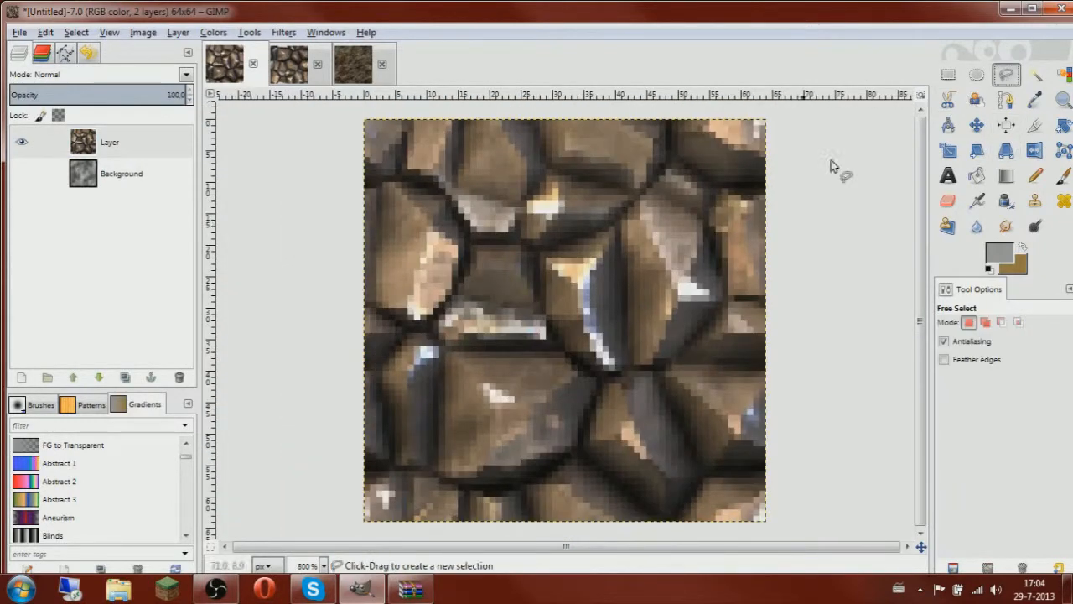
pyautogui.keyDown('ctrl'); pyautogui.scroll(-3, 543, 235); pyautogui.keyUp('ctrl')
pyautogui.keyDown('ctrl'); pyautogui.scroll(2, 543, 235); pyautogui.keyUp('ctrl')
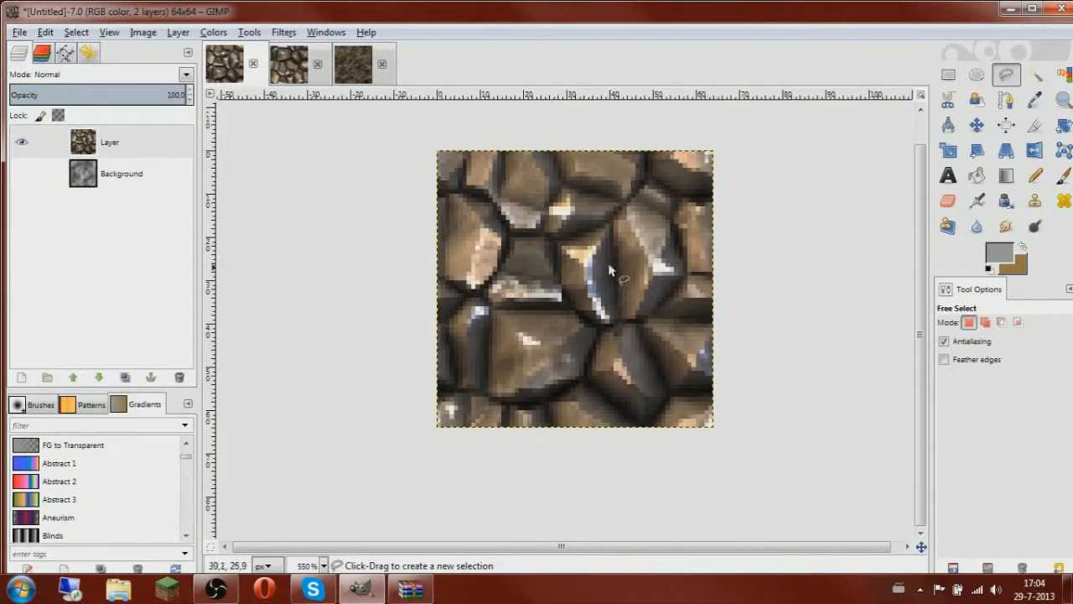
pyautogui.click(107, 143)
pyautogui.moveTo(579, 220); pyautogui.dragTo(568, 252)
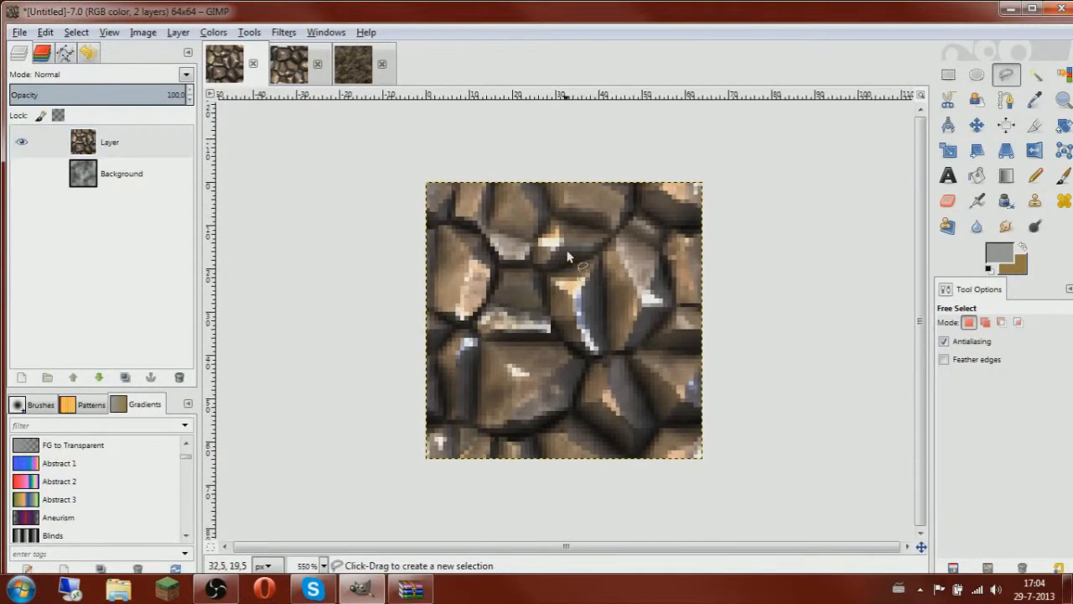
pyautogui.moveTo(431, 222); pyautogui.dragTo(426, 187)
pyautogui.keyDown('ctrl'); pyautogui.scroll(1, 419, 216); pyautogui.keyUp('ctrl')
pyautogui.click(131, 142)
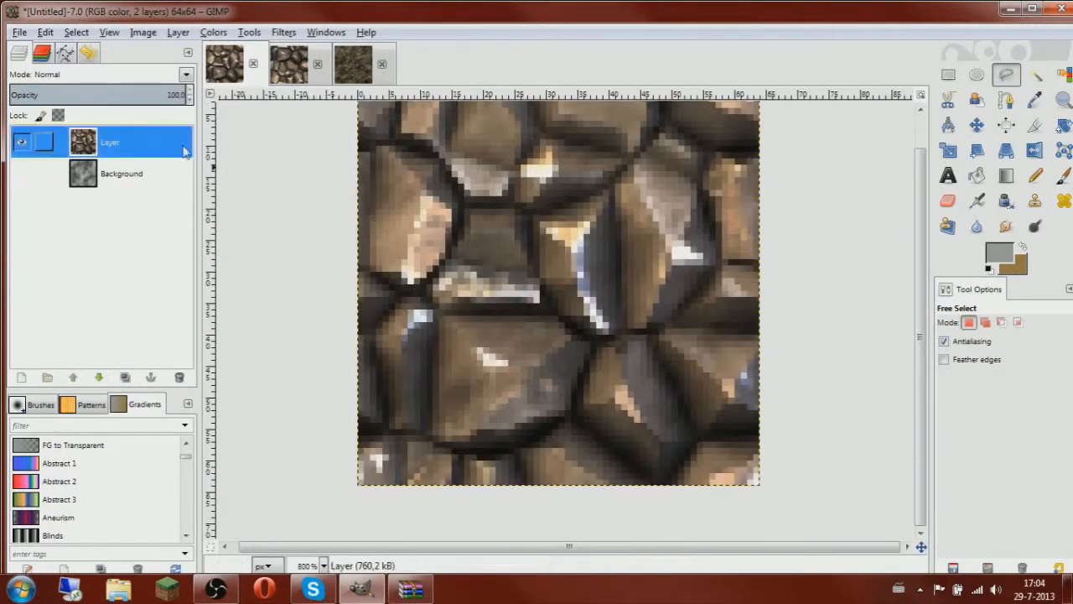
pyautogui.moveTo(536, 203); pyautogui.dragTo(499, 229)
pyautogui.press('shift')
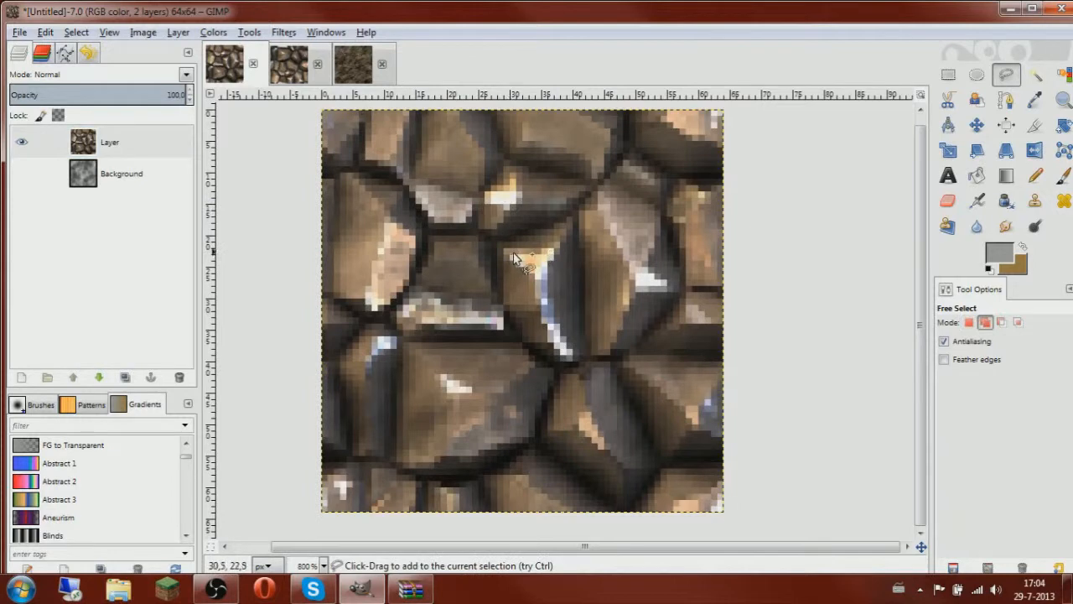
pyautogui.click(507, 250)
pyautogui.click(557, 250)
pyautogui.click(549, 286)
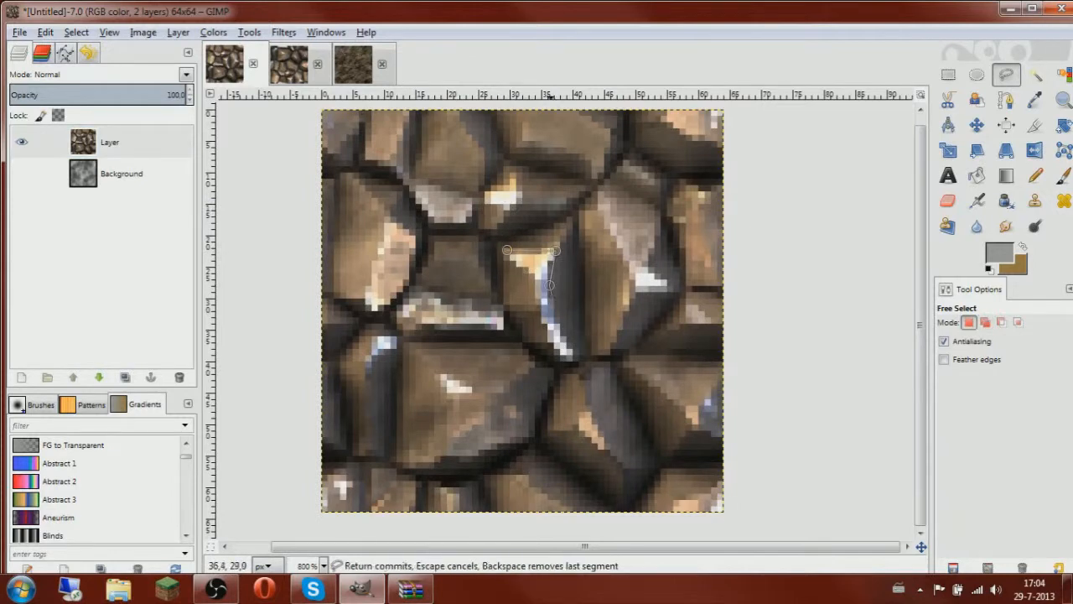
pyautogui.click(567, 349)
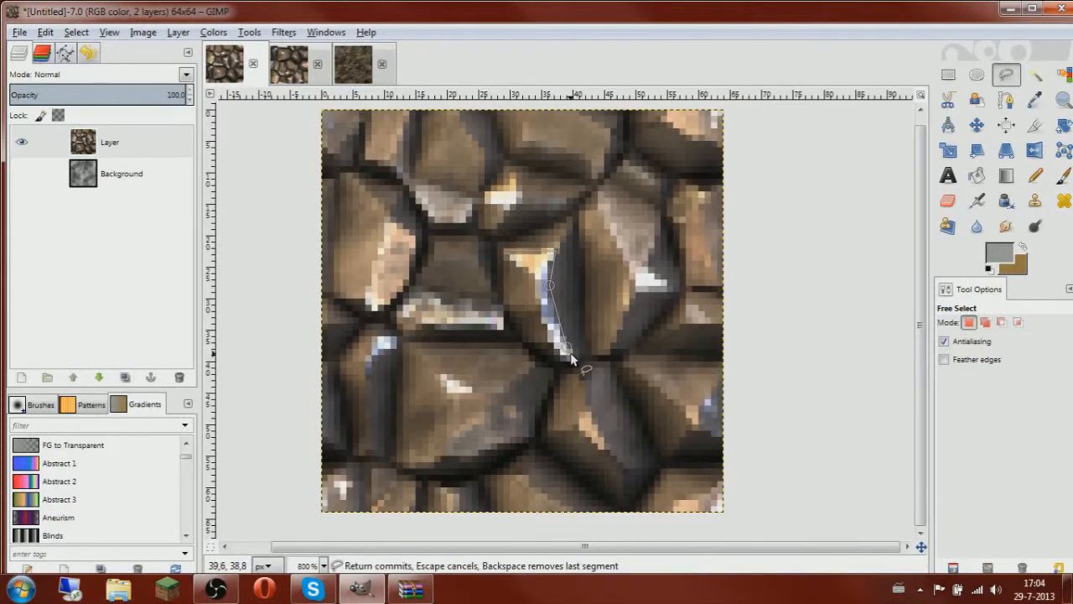
pyautogui.click(535, 309)
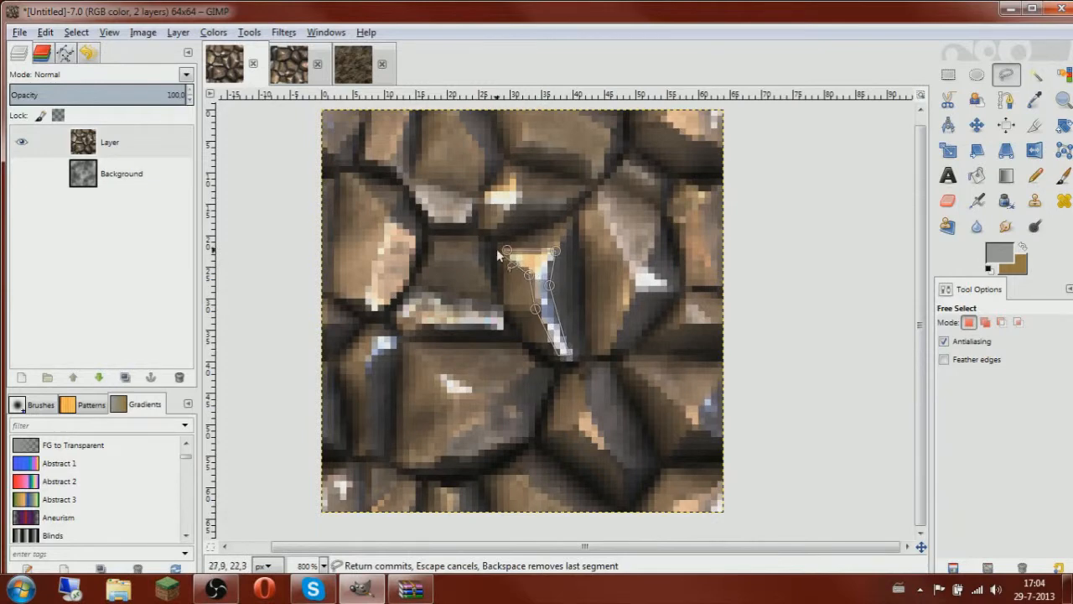
pyautogui.click(506, 251)
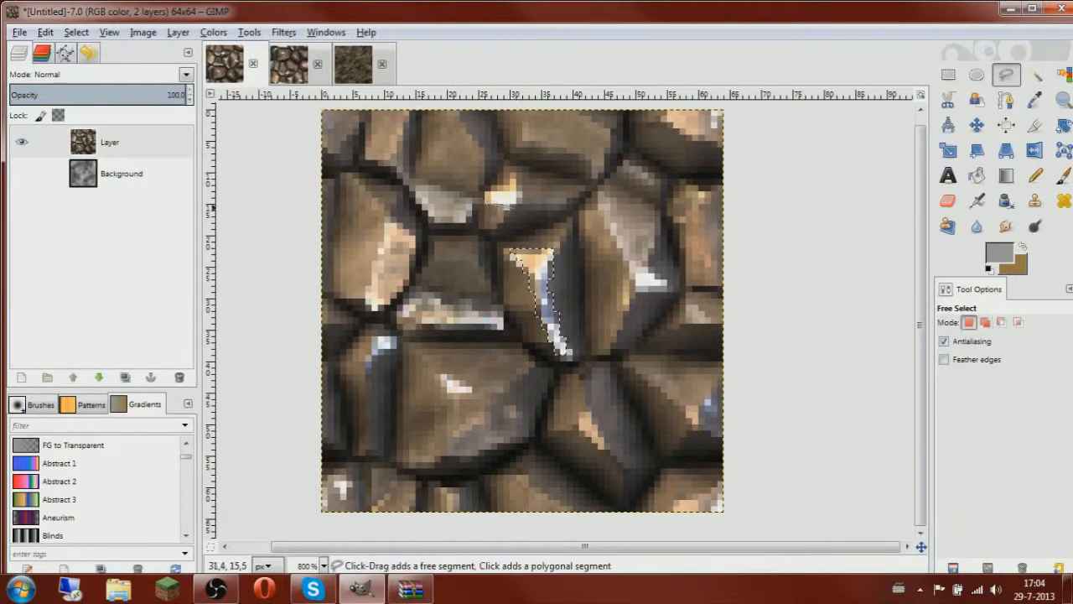
# Add the small bright highlights on the upper middle, lower left and right-hand stones to the Free Select selection
pyautogui.moveTo(519, 207); pyautogui.dragTo(537, 197)
pyautogui.press('Return')
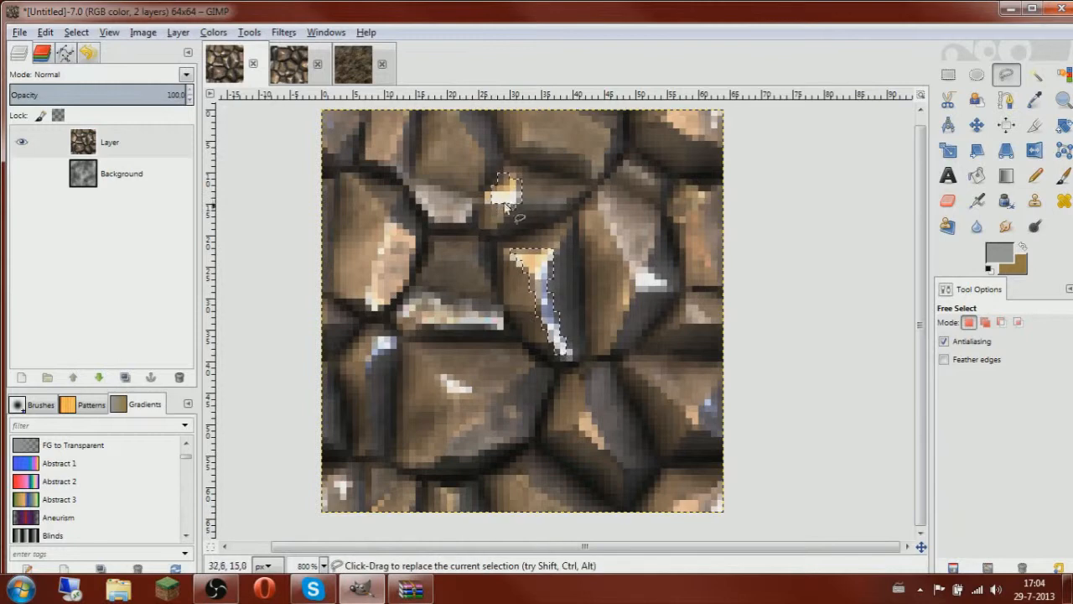
pyautogui.keyDown('shift'); pyautogui.click(398, 357); pyautogui.keyUp('shift')
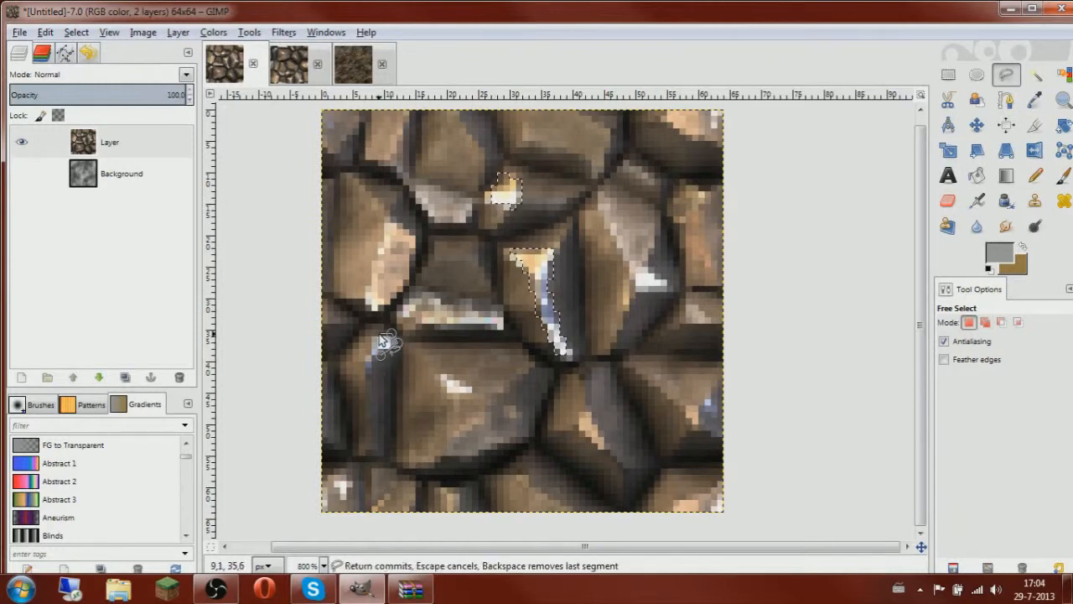
pyautogui.click(371, 352)
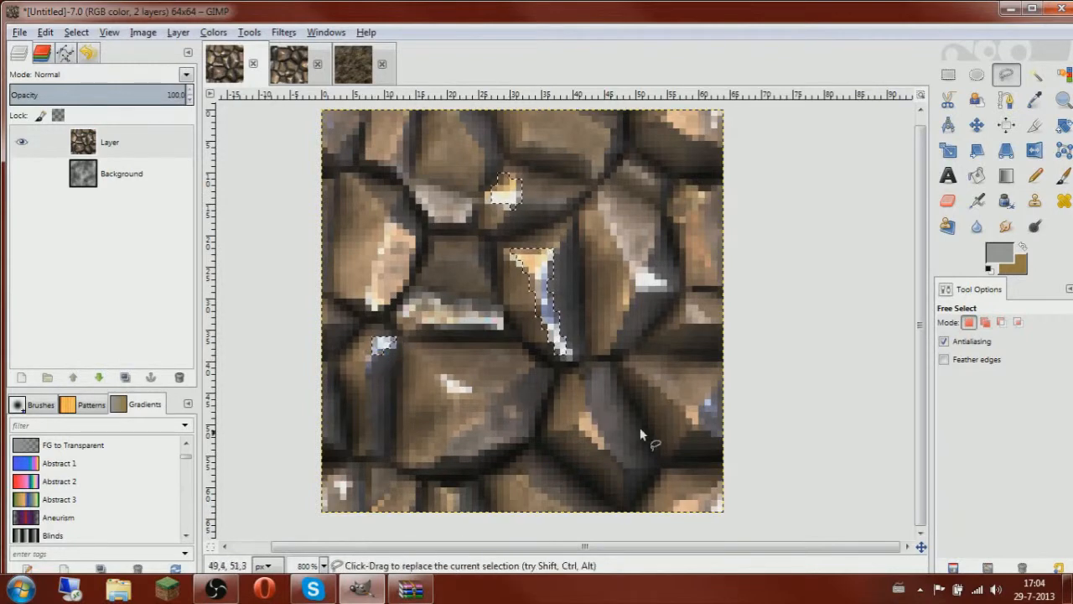
pyautogui.keyDown('shift'); pyautogui.click(626, 259); pyautogui.keyUp('shift')
pyautogui.click(669, 290)
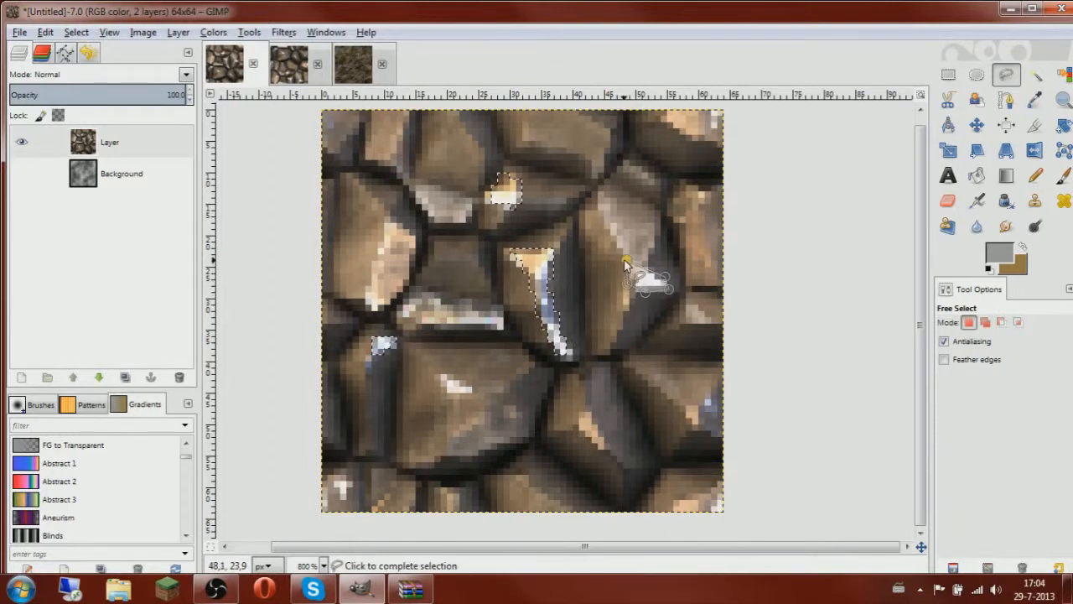
pyautogui.click(627, 260)
# Darken the selected highlights with a Curves adjustment that pulls the middle of the value curve down
pyautogui.click(213, 32)
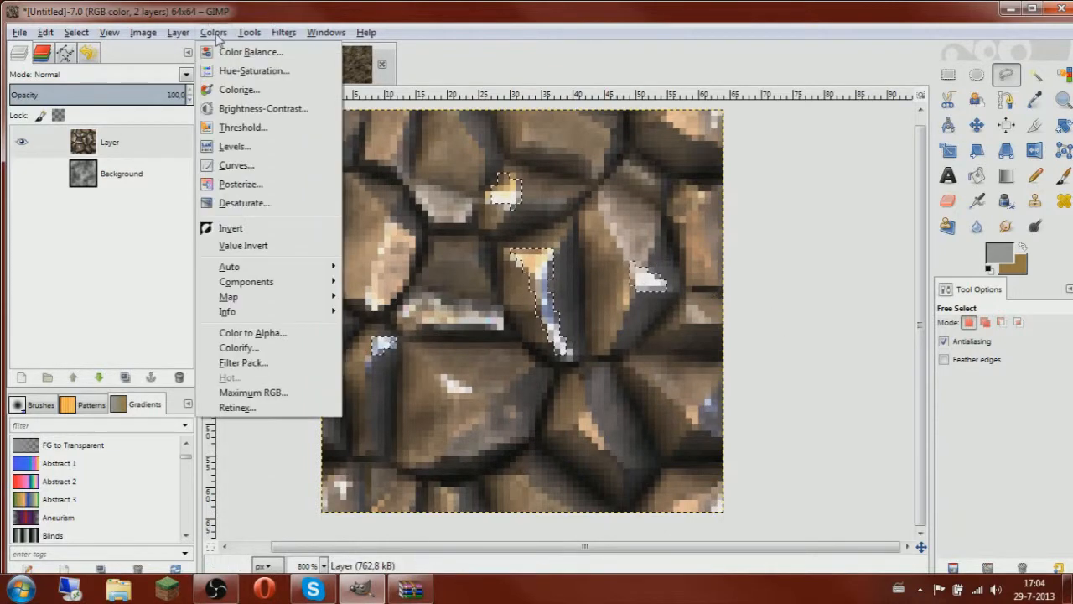
pyautogui.click(241, 175)
pyautogui.moveTo(240, 288)
pyautogui.mouseDown()
pyautogui.moveTo(264, 318)
pyautogui.moveTo(243, 267)
pyautogui.mouseUp()
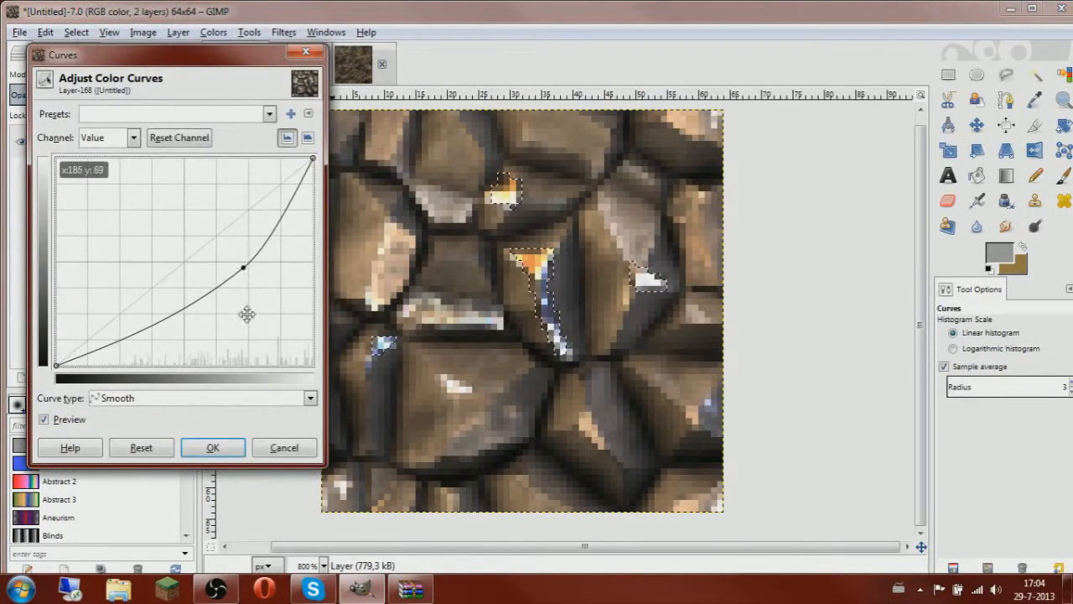
pyautogui.click(214, 447)
# Apply Hue-Saturation to the selected highlights with lightness -12 and saturation -59, and clear the selection
pyautogui.click(213, 32)
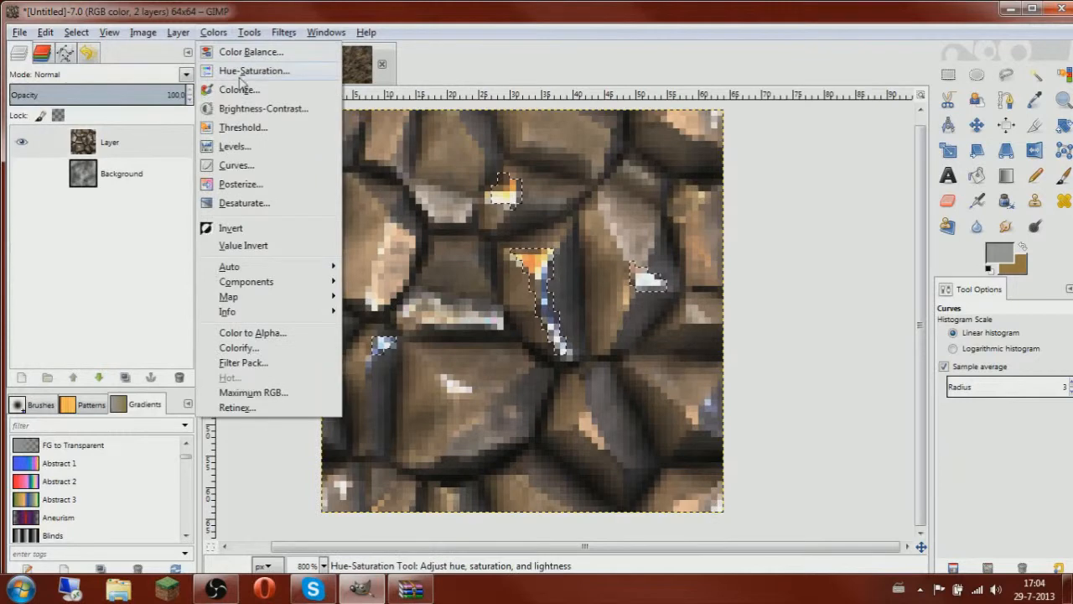
pyautogui.click(251, 71)
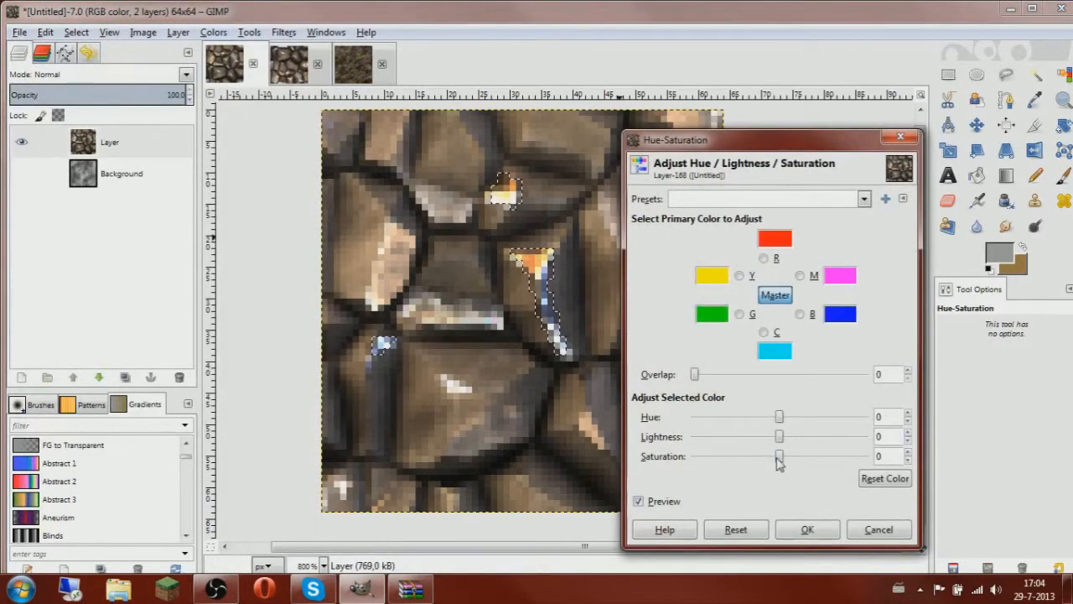
pyautogui.moveTo(779, 458); pyautogui.dragTo(726, 458)
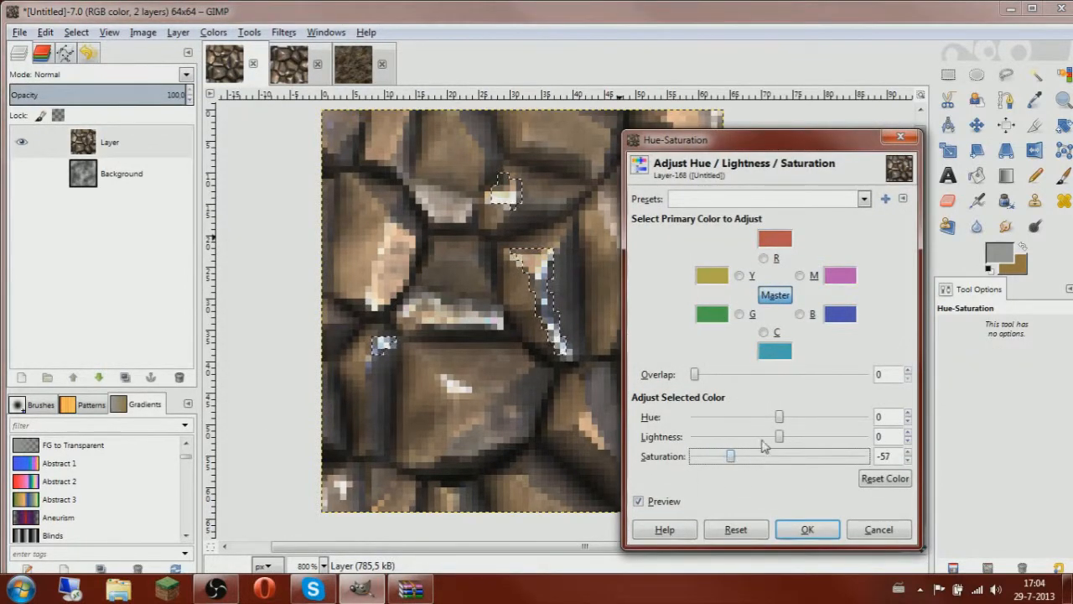
pyautogui.moveTo(780, 437); pyautogui.dragTo(727, 457)
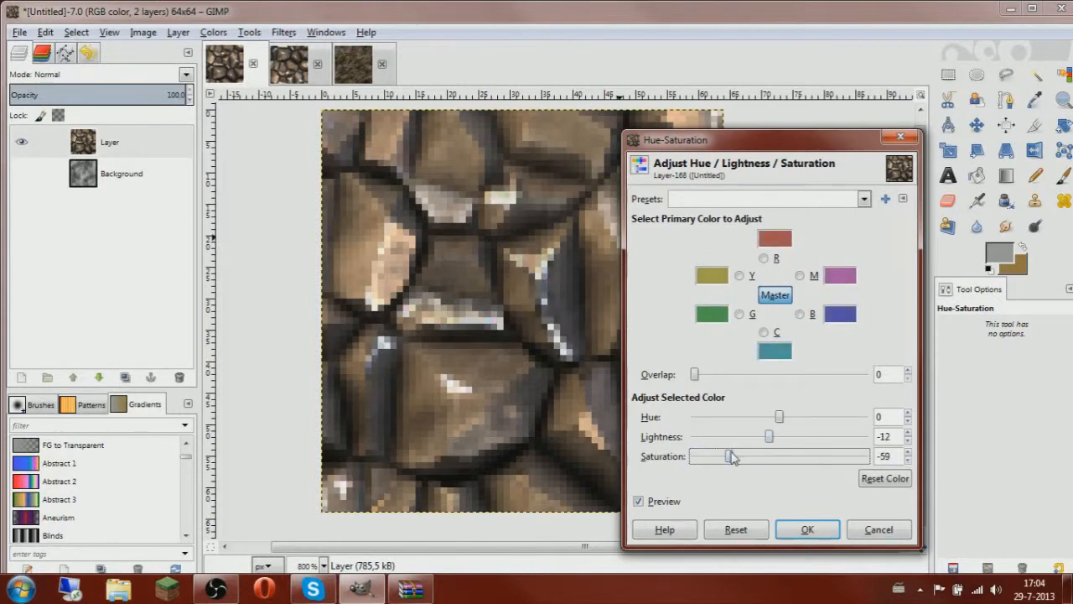
pyautogui.click(803, 529)
pyautogui.press('r')
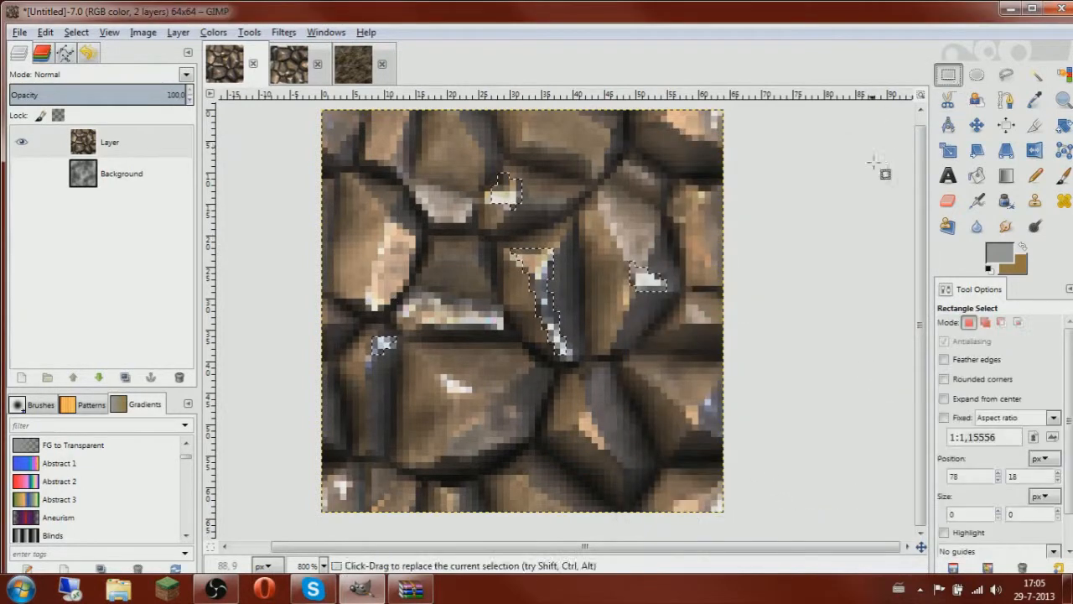
pyautogui.scroll(-5, 785, 251)
pyautogui.scroll(3, 626, 262)
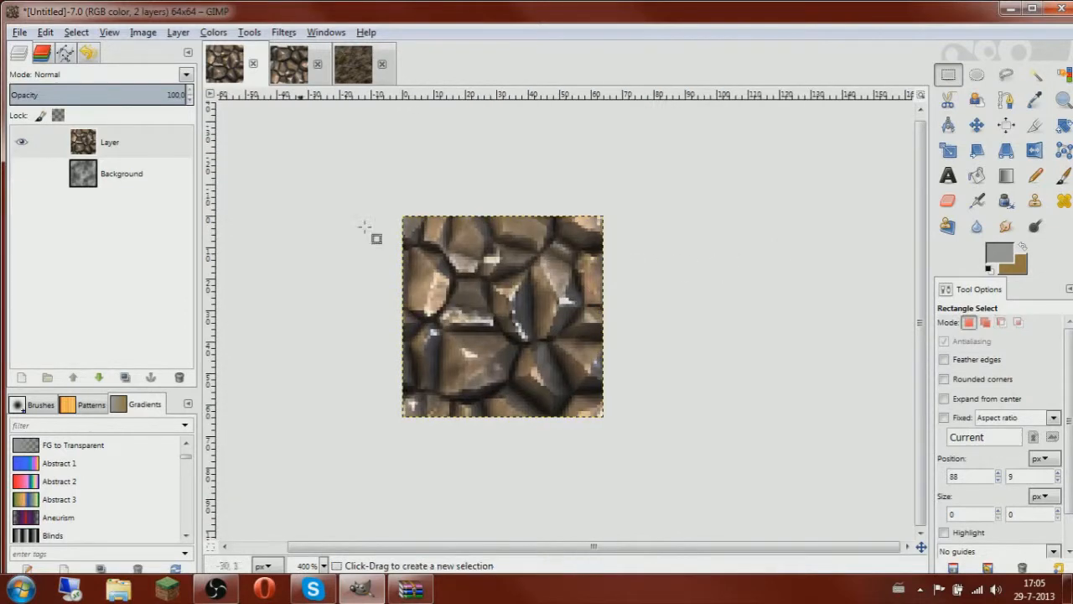
# Desaturate the stone layer using the Lightness shade of gray
pyautogui.click(214, 32)
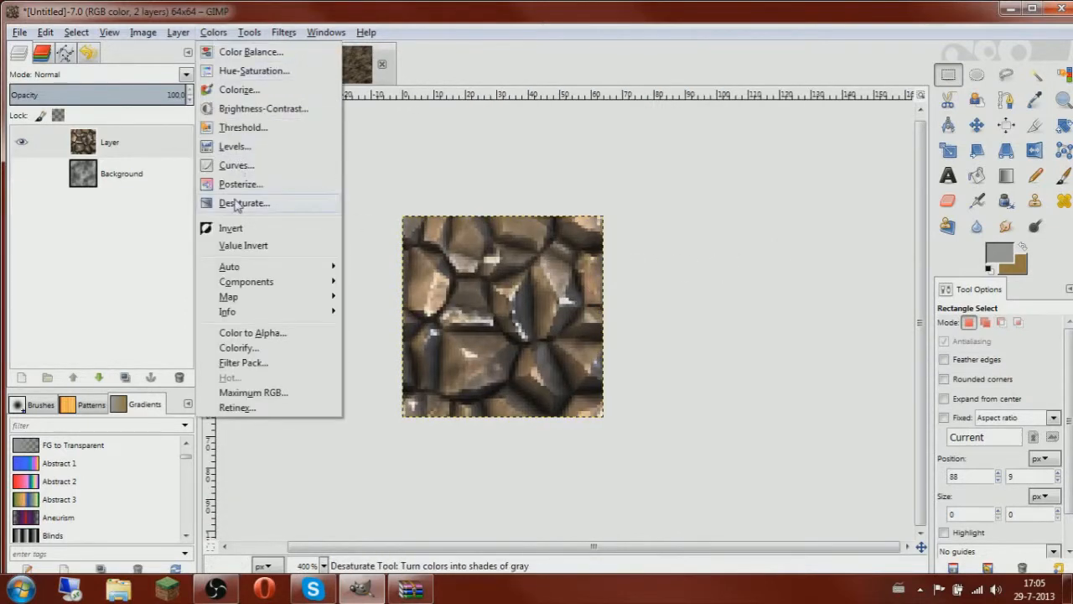
pyautogui.click(252, 202)
pyautogui.click(282, 215)
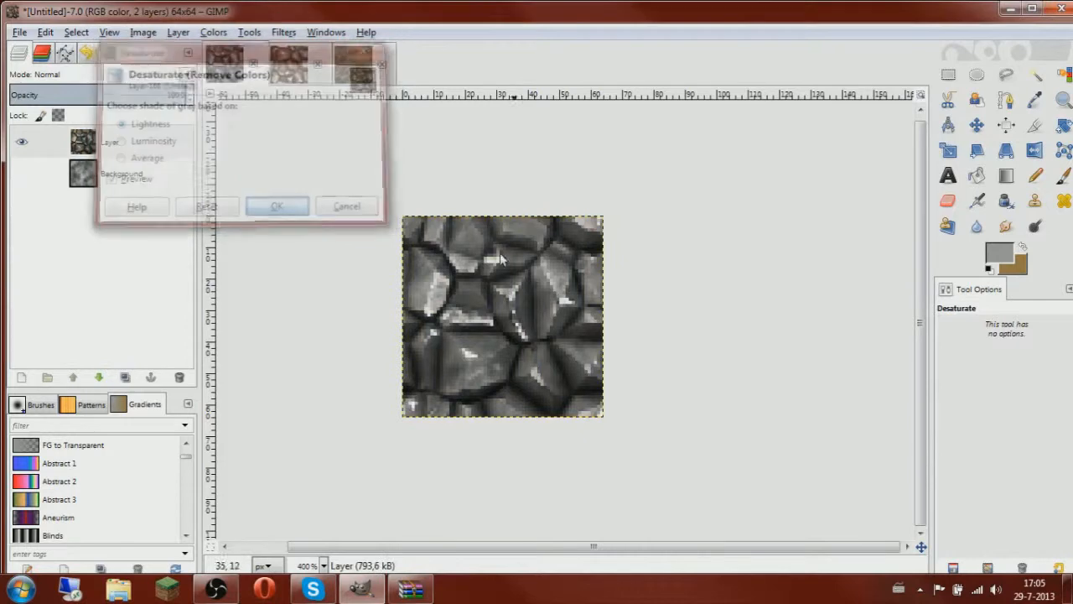
# Outline the bright patch on the left stone and the long highlight under the small middle stone with Free Select
pyautogui.scroll(2, 545, 304)
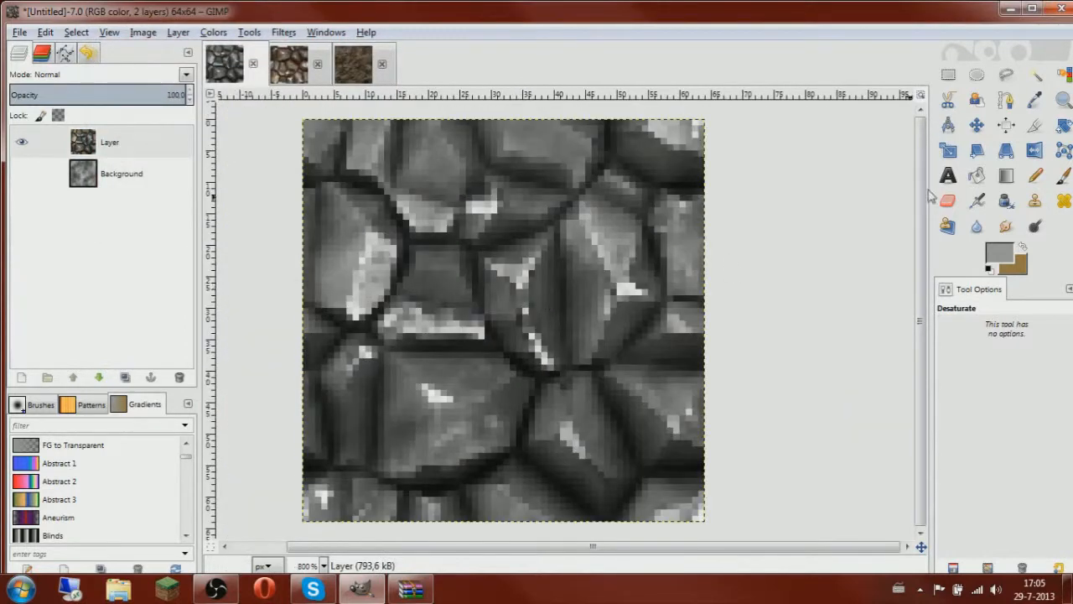
pyautogui.click(1007, 77)
pyautogui.click(140, 145)
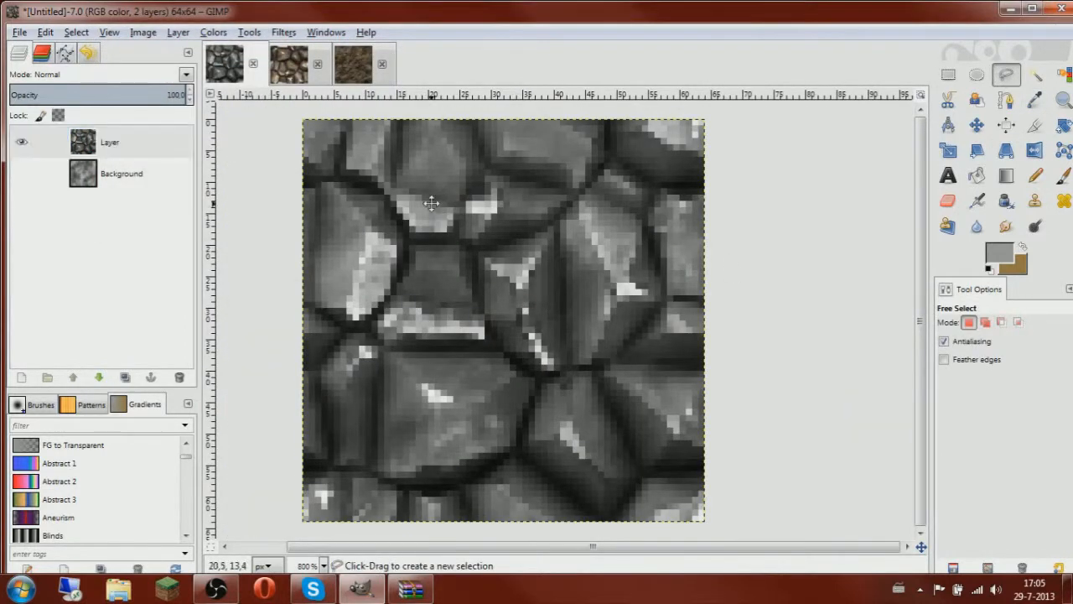
pyautogui.moveTo(468, 201); pyautogui.dragTo(461, 248)
pyautogui.scroll(2, 487, 242)
pyautogui.scroll(-2, 487, 241)
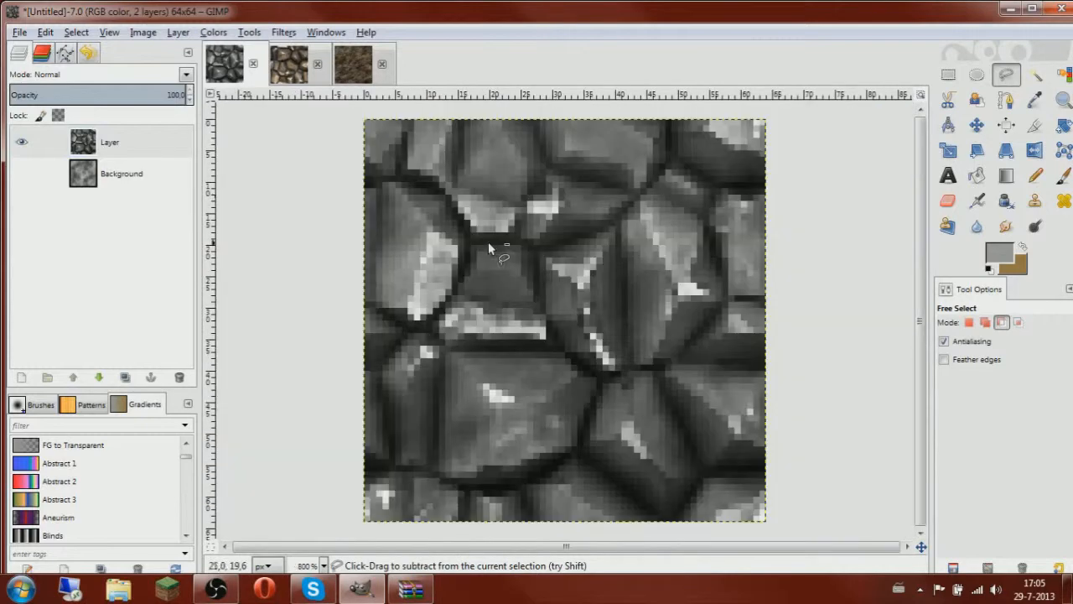
pyautogui.scroll(1, 511, 263)
pyautogui.scroll(-1, 385, 223)
pyautogui.scroll(-2, 426, 240)
pyautogui.scroll(-1, 549, 303)
pyautogui.scroll(2, 535, 309)
pyautogui.scroll(-2, 535, 309)
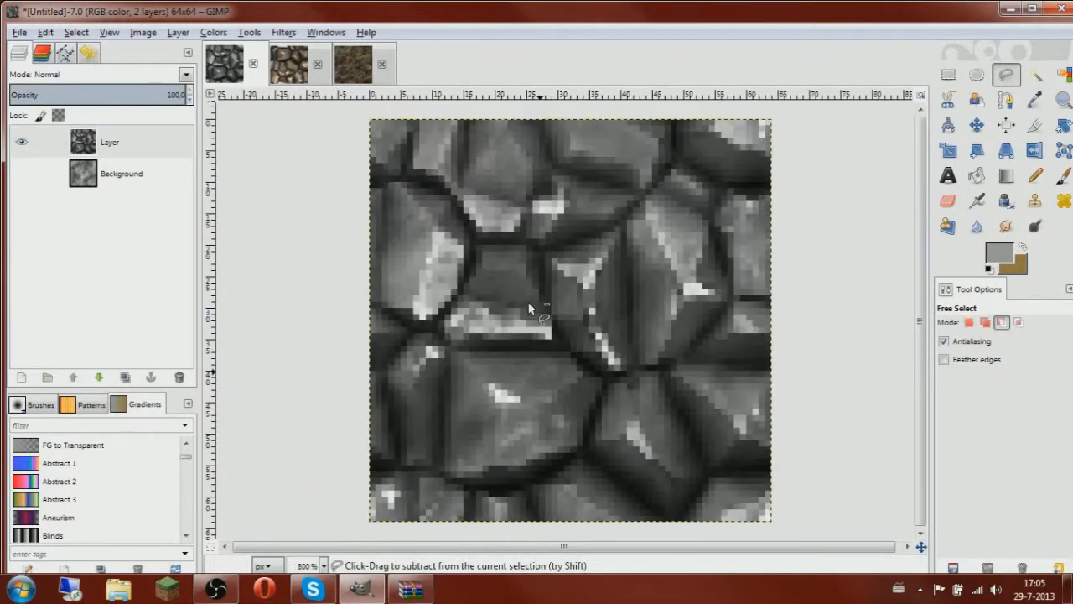
pyautogui.scroll(2, 520, 294)
pyautogui.scroll(-2, 587, 288)
pyautogui.scroll(3, 606, 287)
pyautogui.click(419, 151)
pyautogui.click(474, 262)
pyautogui.click(413, 337)
pyautogui.click(377, 335)
pyautogui.click(419, 151)
pyautogui.moveTo(429, 331); pyautogui.dragTo(614, 399)
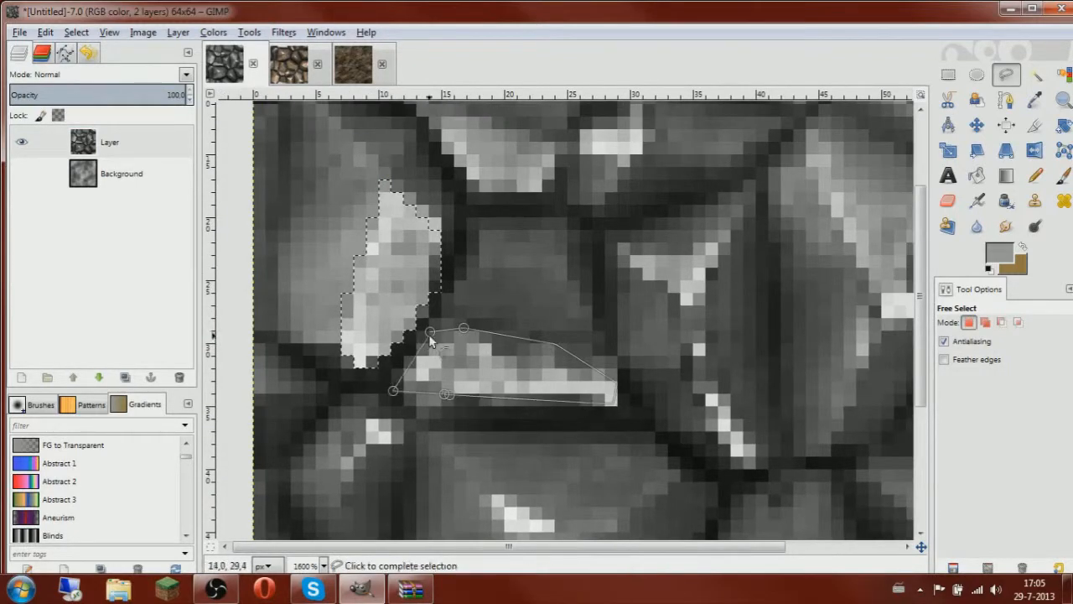
pyautogui.click(429, 332)
# Add the remaining bright highlights on the upper, central, right and lower-left stones to the Free Select selection
pyautogui.keyDown('shift'); pyautogui.click(516, 273); pyautogui.keyUp('shift')
pyautogui.click(618, 267)
pyautogui.click(592, 337)
pyautogui.click(515, 276)
pyautogui.keyDown('shift'); pyautogui.click(357, 218); pyautogui.keyUp('shift')
pyautogui.click(468, 252)
pyautogui.click(489, 284)
pyautogui.click(356, 218)
pyautogui.keyDown('shift'); pyautogui.click(502, 258); pyautogui.keyUp('shift')
pyautogui.click(553, 275)
pyautogui.click(567, 209)
pyautogui.click(502, 258)
pyautogui.scroll(1, 650, 331)
pyautogui.keyDown('shift'); pyautogui.click(610, 267); pyautogui.keyUp('shift')
pyautogui.click(649, 269)
pyautogui.click(699, 297)
pyautogui.click(610, 304)
pyautogui.click(609, 267)
pyautogui.scroll(-1, 610, 268)
pyautogui.keyDown('shift'); pyautogui.click(598, 218); pyautogui.keyUp('shift')
pyautogui.click(654, 334)
pyautogui.click(587, 238)
pyautogui.click(598, 218)
pyautogui.scroll(-4, 564, 294)
pyautogui.scroll(6, 508, 279)
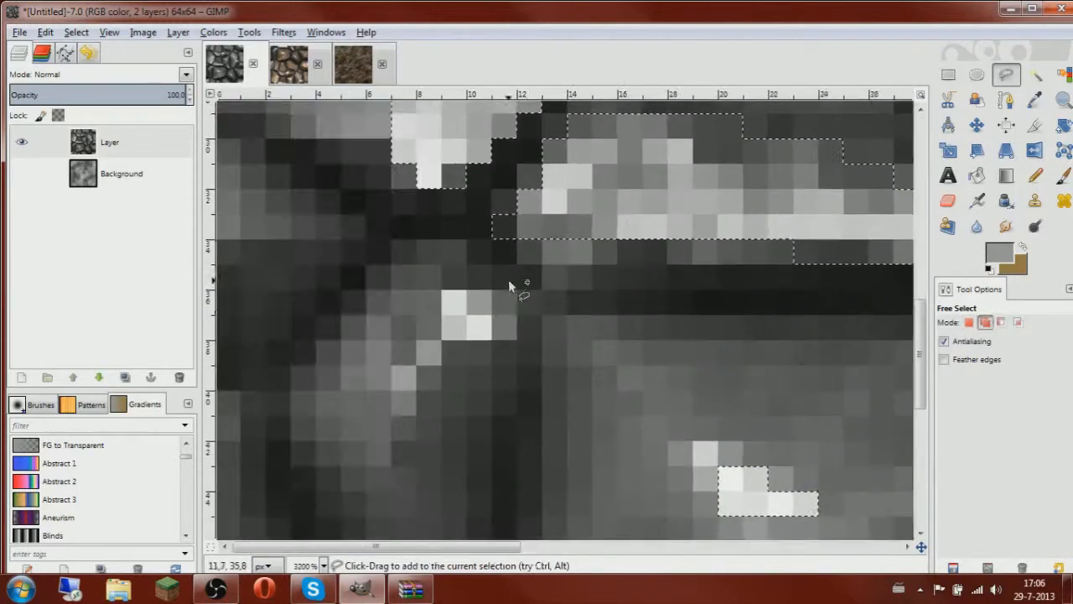
pyautogui.scroll(-4, 470, 319)
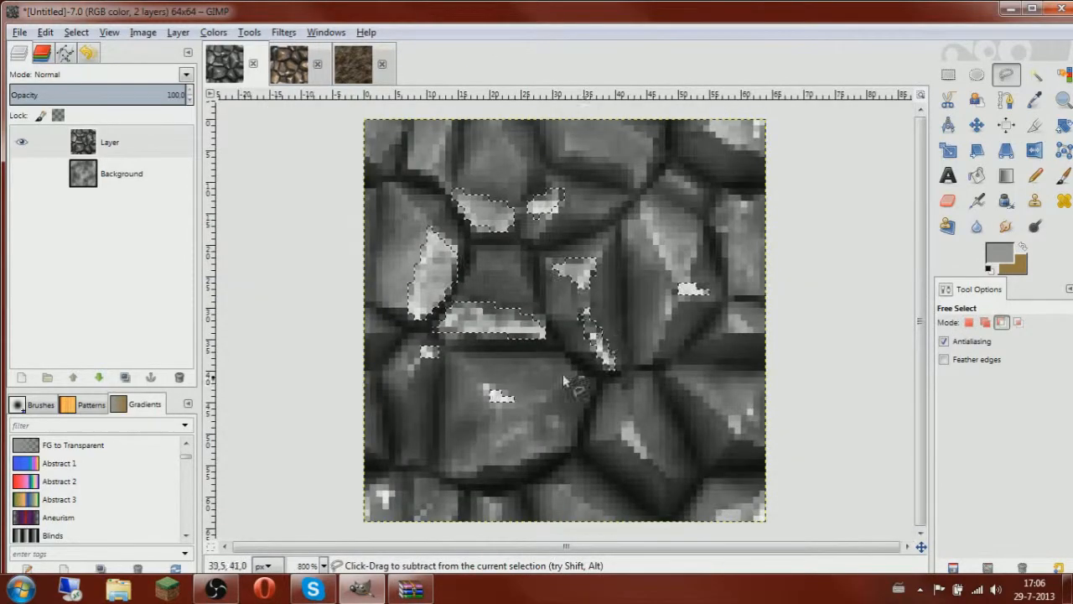
pyautogui.scroll(4, 563, 373)
pyautogui.scroll(-4, 533, 255)
# Try to darken the selected highlights with a Curves adjustment
pyautogui.click(213, 32)
pyautogui.click(235, 168)
pyautogui.moveTo(232, 223); pyautogui.dragTo(232, 304)
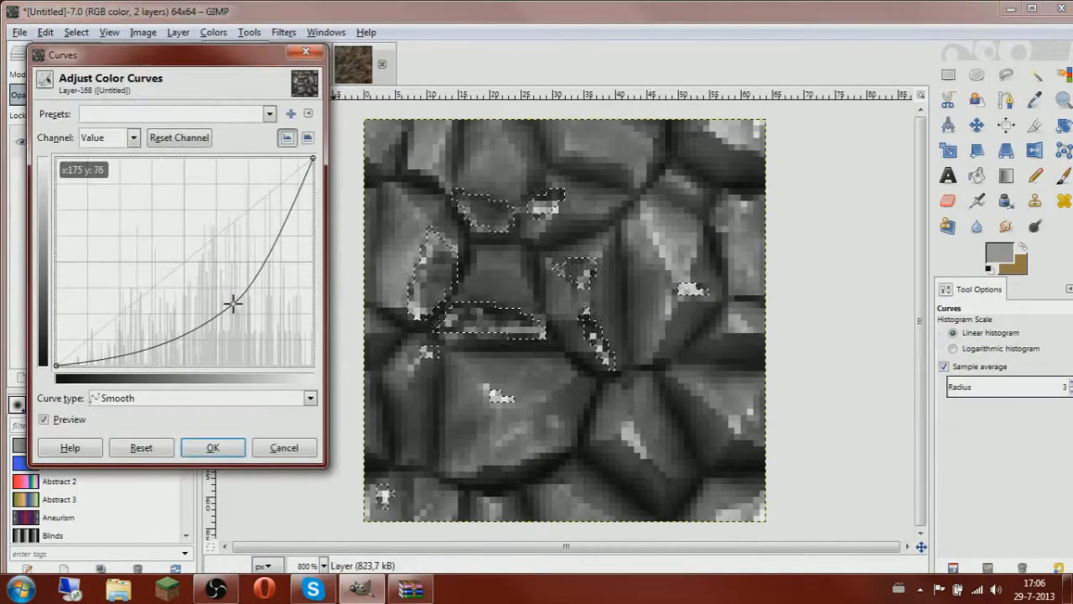
pyautogui.click(213, 447)
# Apply Hue-Saturation to the selected highlights with lightness -46, and clear the selection
pyautogui.click(213, 32)
pyautogui.click(243, 70)
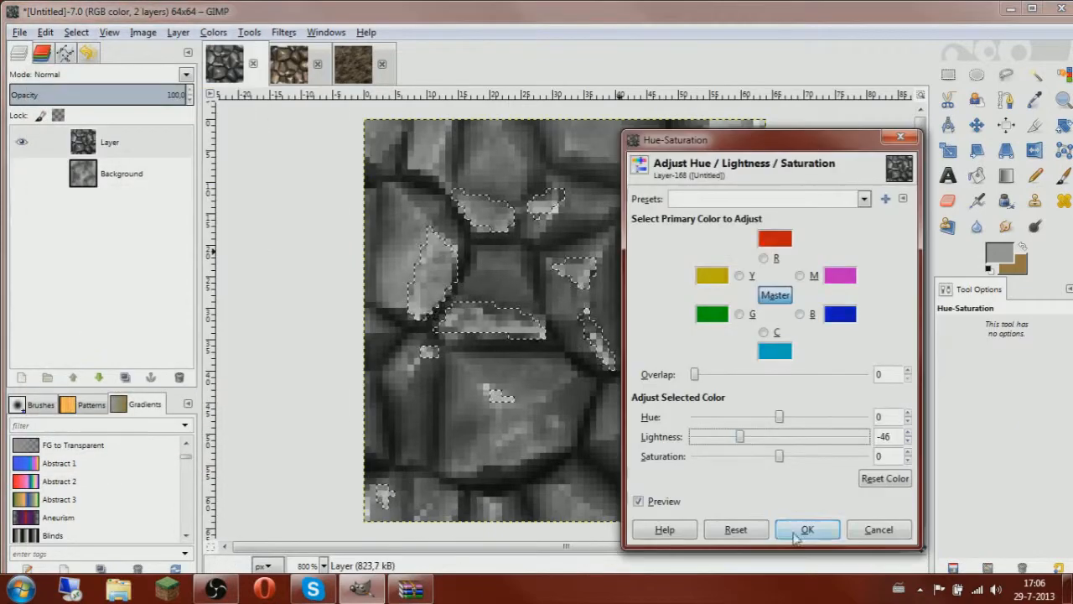
pyautogui.click(797, 535)
pyautogui.click(788, 172)
pyautogui.scroll(-1, 629, 239)
pyautogui.scroll(5, 586, 268)
pyautogui.scroll(-5, 596, 264)
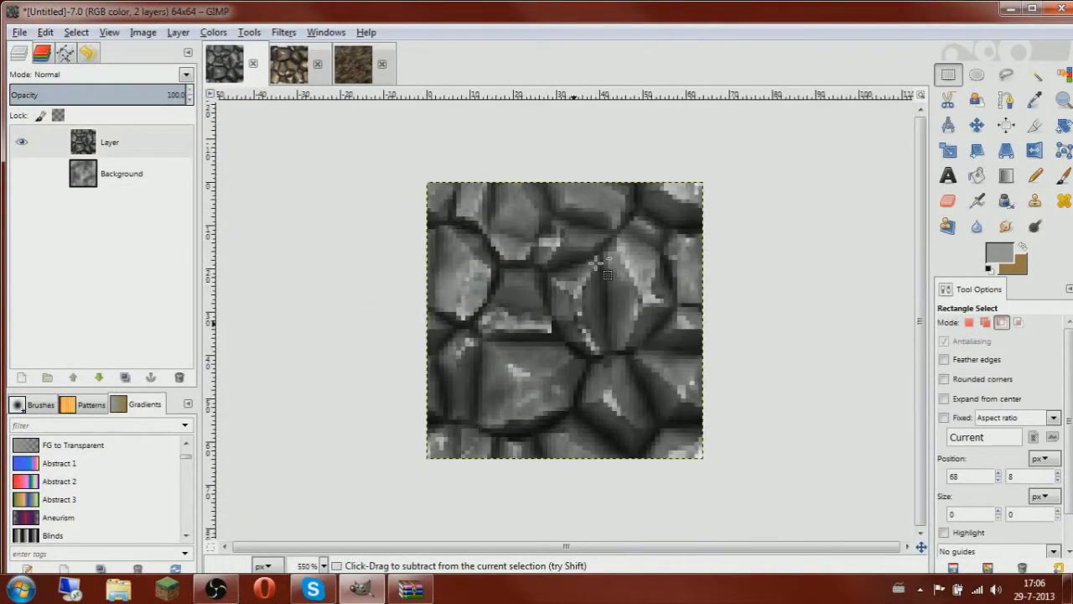
pyautogui.scroll(-1, 595, 264)
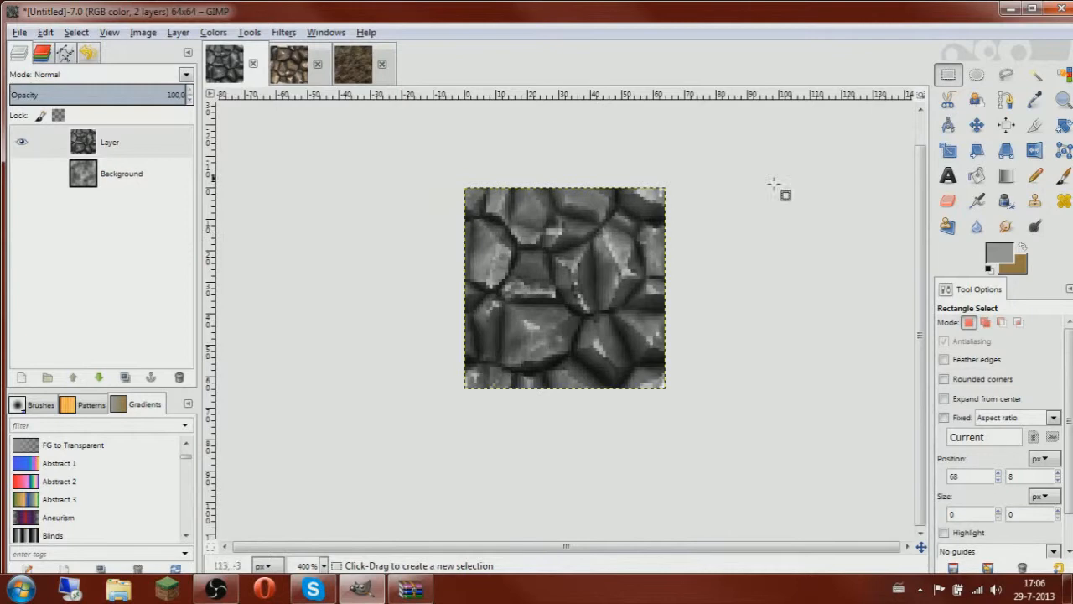
# Hide the stone layer, show the Background noise layer, and colorize the noise a muted brown
pyautogui.click(100, 175)
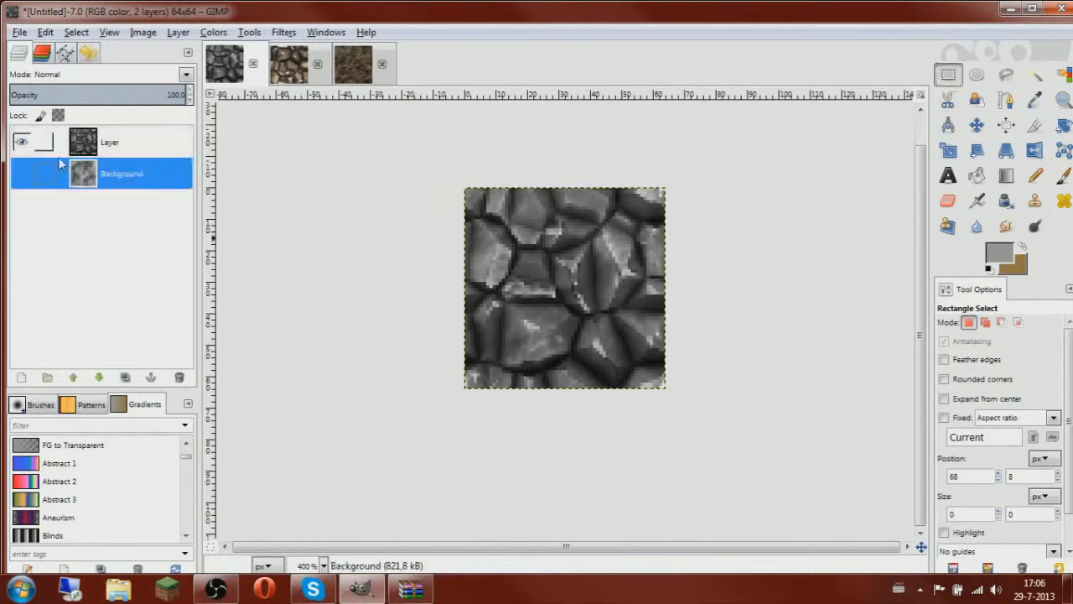
pyautogui.click(21, 143)
pyautogui.click(21, 173)
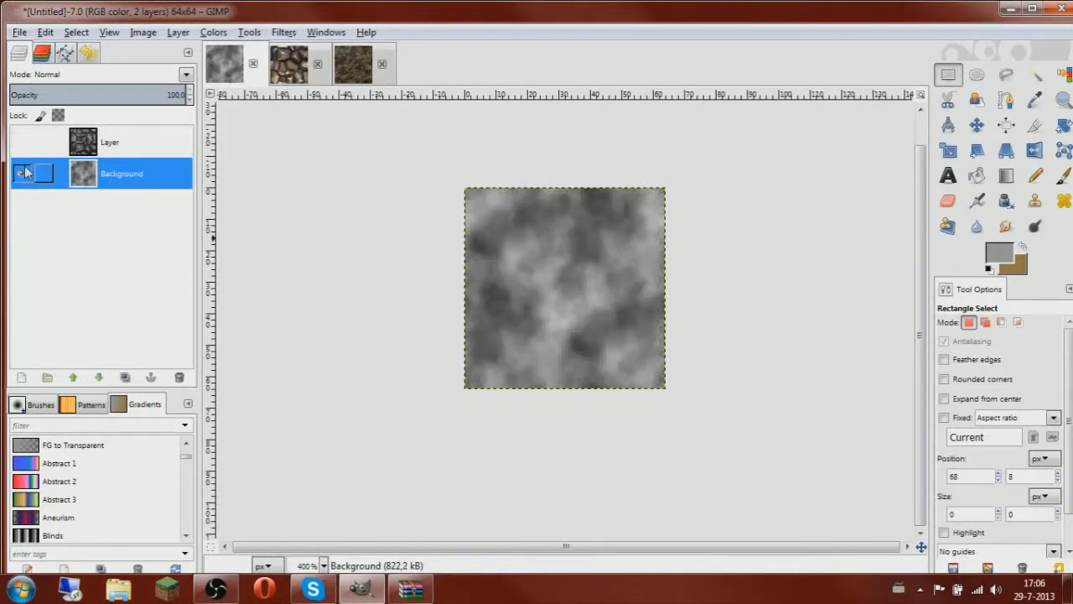
pyautogui.click(213, 32)
pyautogui.click(238, 88)
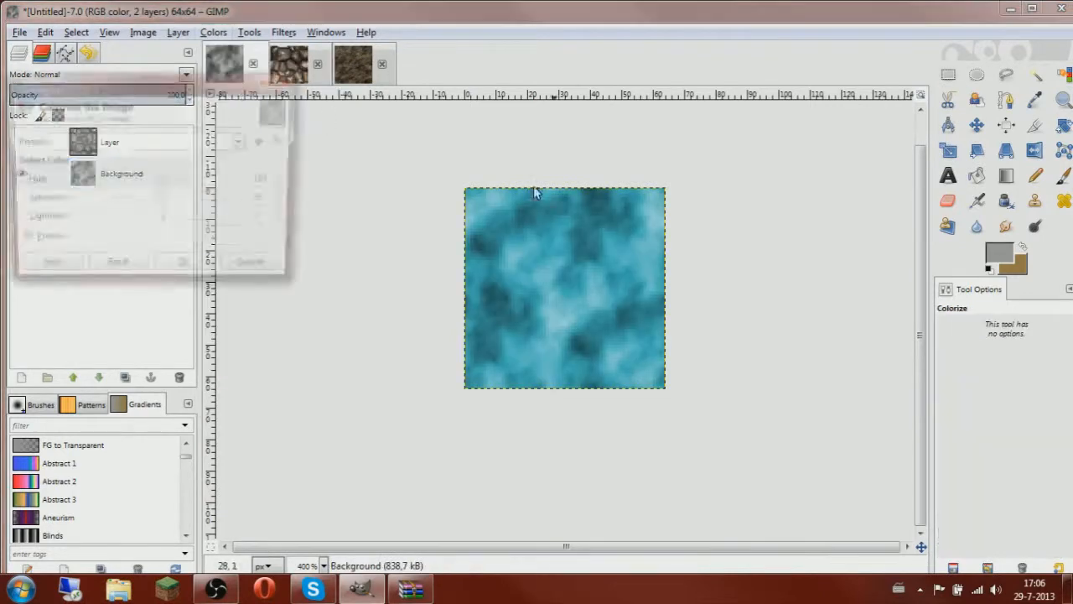
pyautogui.moveTo(165, 186); pyautogui.dragTo(89, 203)
pyautogui.moveTo(162, 201); pyautogui.dragTo(108, 204)
pyautogui.click(195, 267)
# Show the stone layer again and set its opacity to 44.4 so it blends with the brown noise
pyautogui.click(75, 143)
pyautogui.click(24, 144)
pyautogui.moveTo(143, 97); pyautogui.dragTo(108, 102)
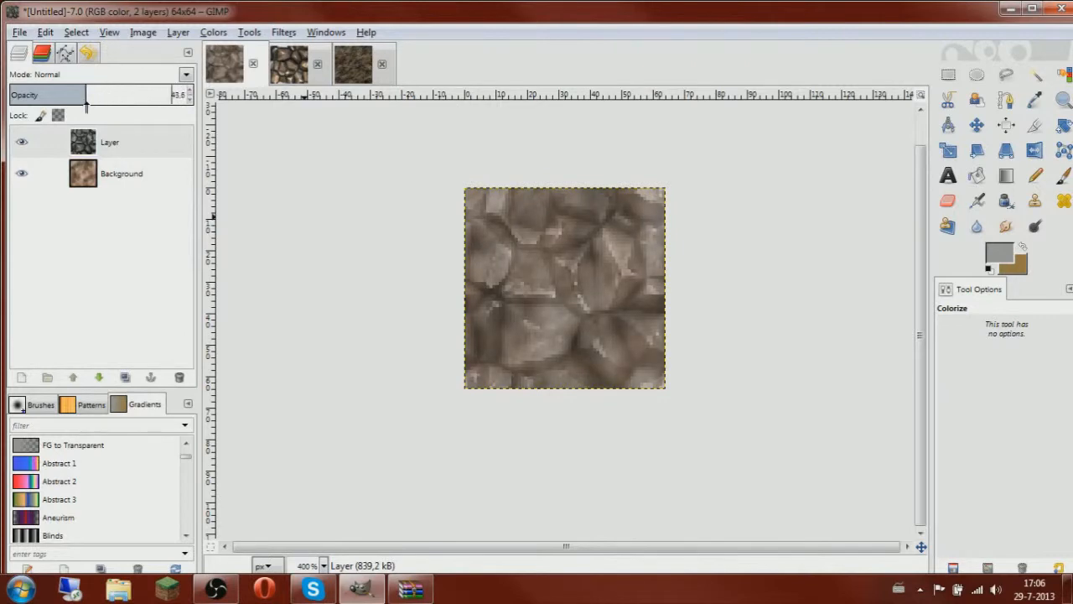
pyautogui.scroll(4, 509, 285)
pyautogui.scroll(-4, 565, 294)
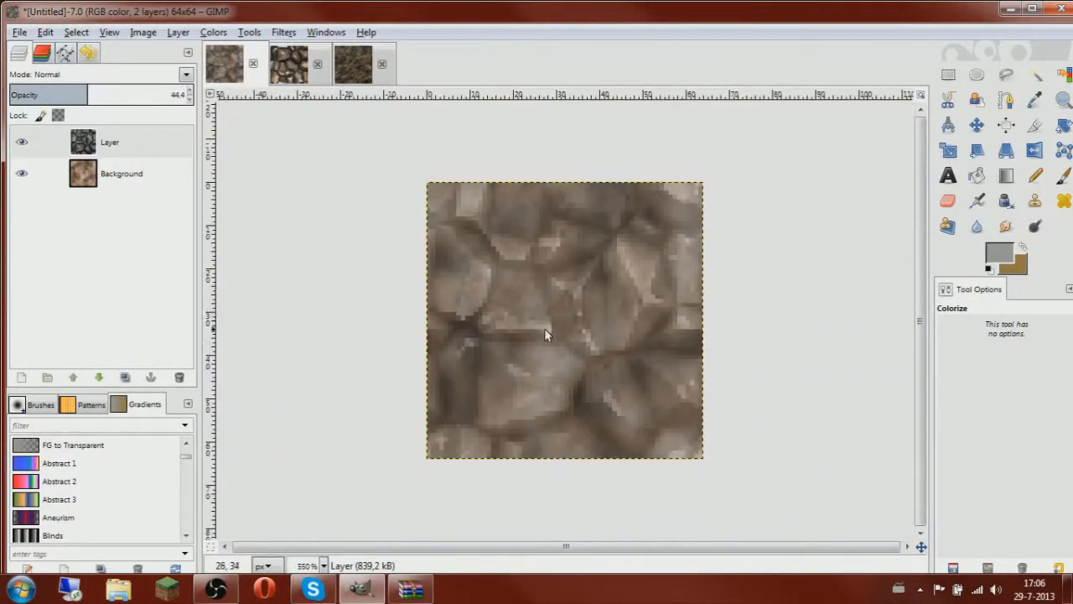
# Add a new transparent layer to the stone texture image
pyautogui.rightClick(105, 149)
pyautogui.click(158, 178)
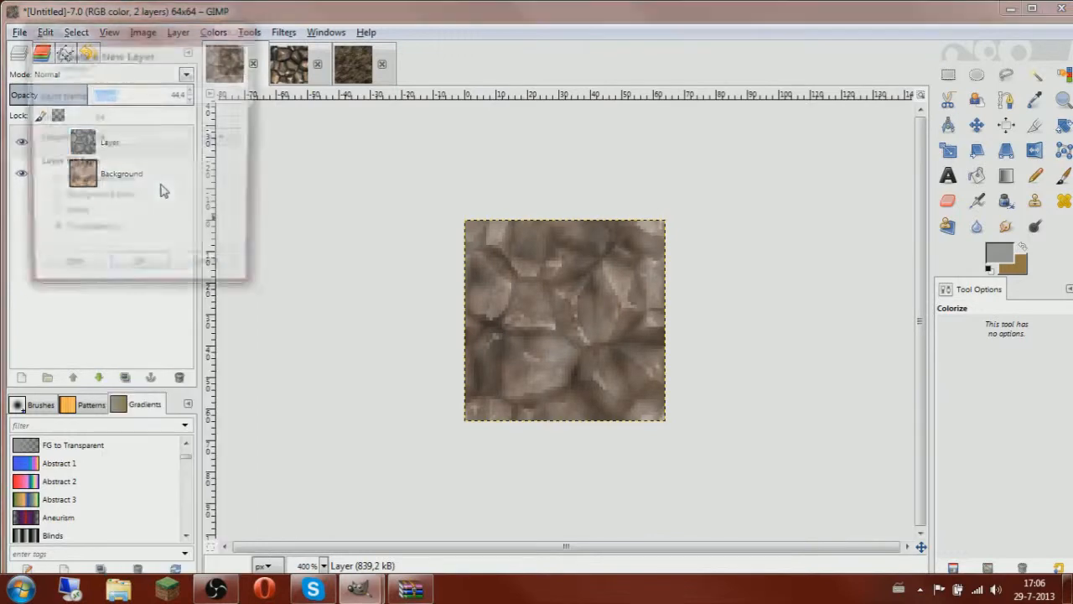
pyautogui.click(139, 271)
# Switch to the stone 1 image and apply the Make Seamless filter to it
pyautogui.click(361, 58)
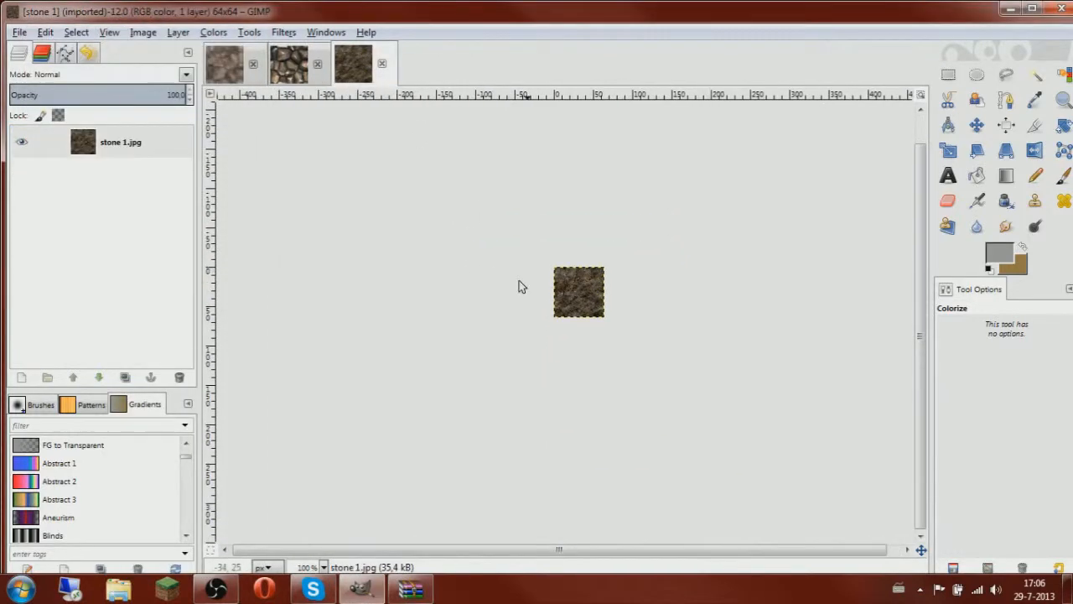
pyautogui.scroll(3, 519, 280)
pyautogui.scroll(1, 555, 314)
pyautogui.scroll(-1, 555, 313)
pyautogui.scroll(1, 555, 314)
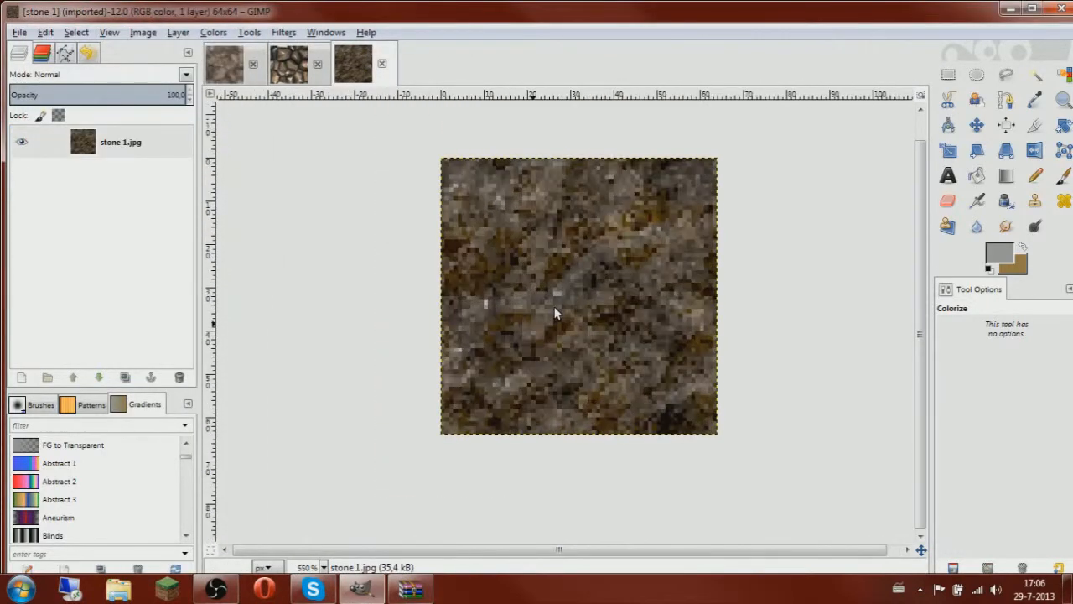
pyautogui.click(283, 32)
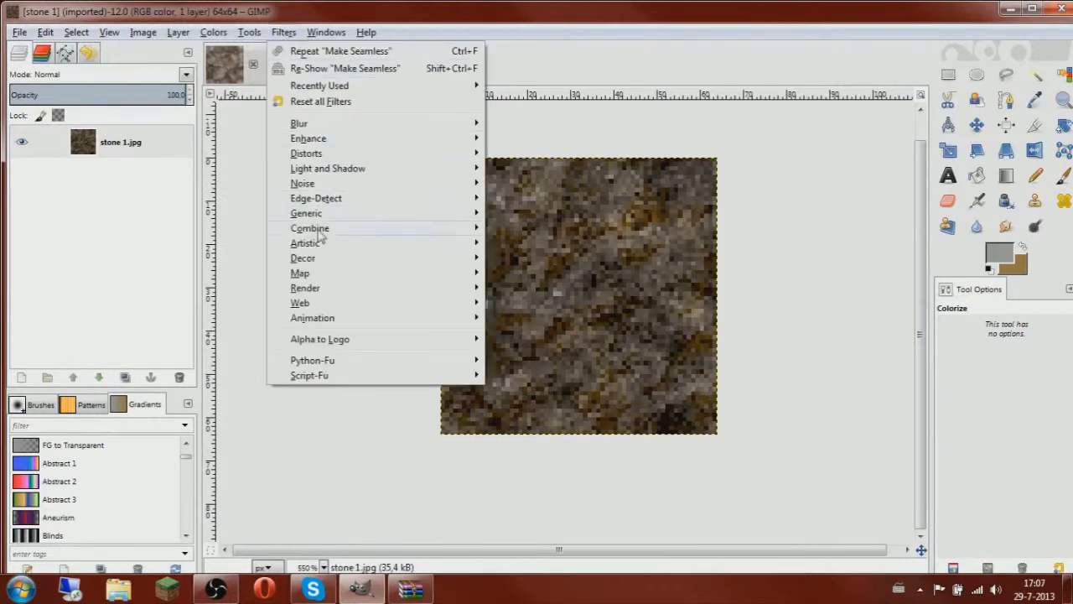
pyautogui.moveTo(436, 274)
pyautogui.click(537, 332)
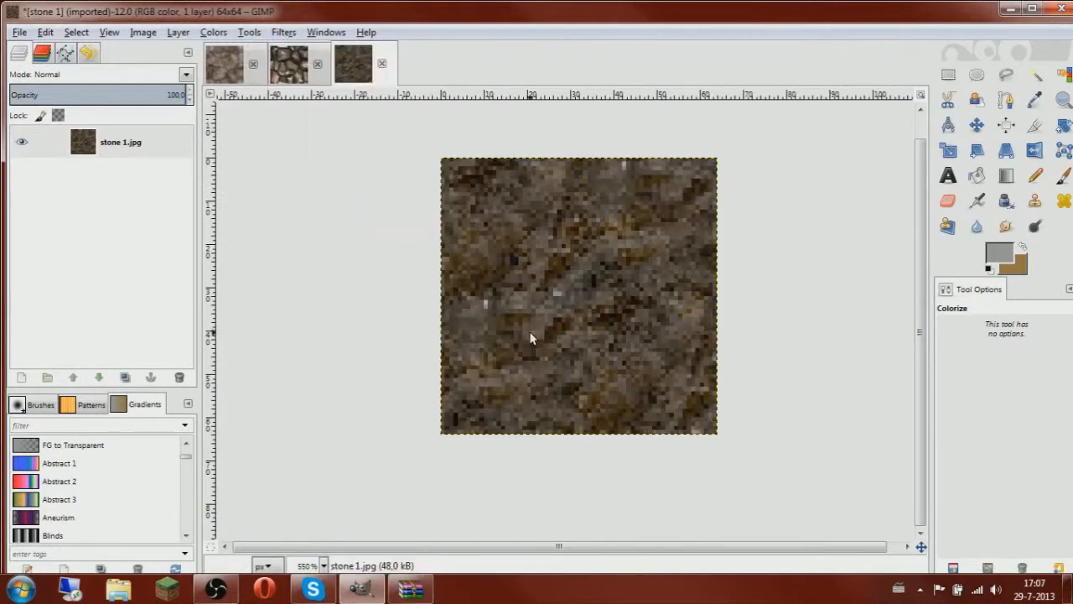
# Copy the seamless stone 1 texture, paste it into the Untitled stone image, and anchor it onto the empty layer
pyautogui.scroll(-4, 585, 327)
pyautogui.scroll(5, 584, 322)
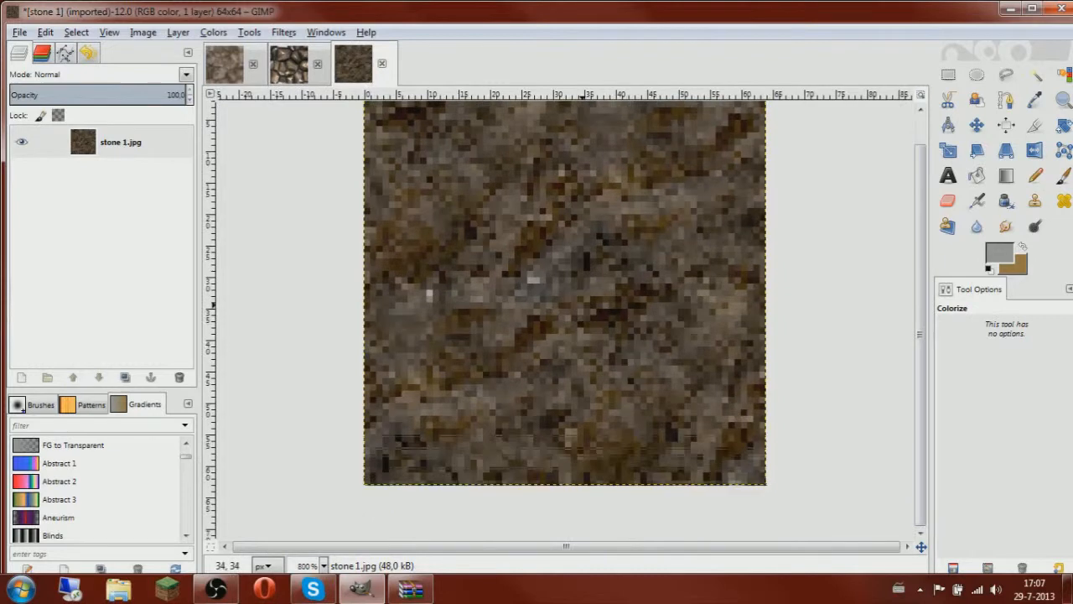
pyautogui.scroll(-2, 580, 297)
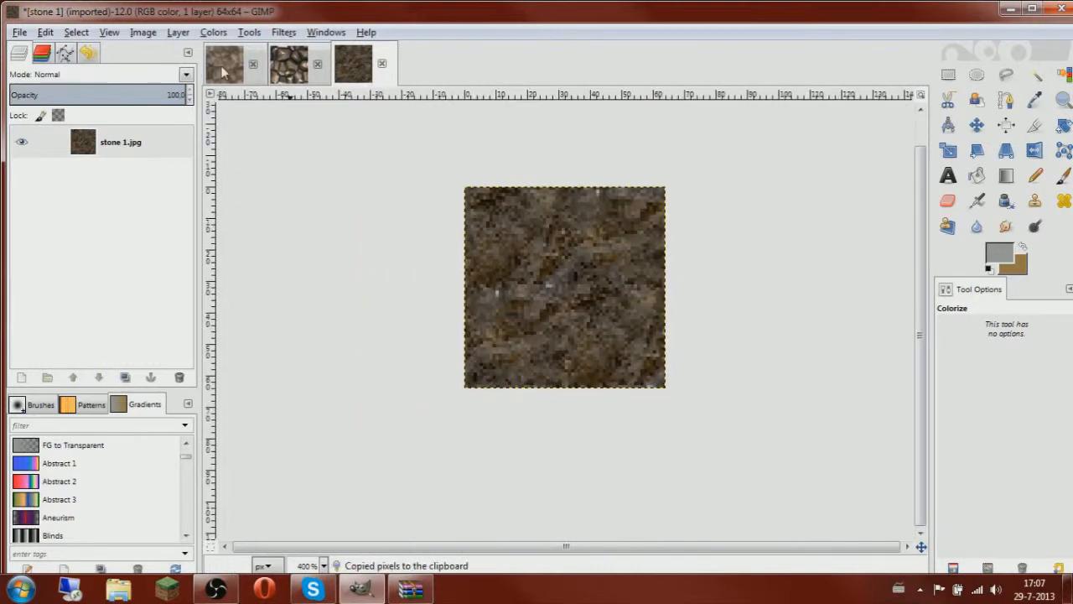
pyautogui.click(224, 72)
pyautogui.click(105, 151)
pyautogui.hotkey('ctrl', 'v')
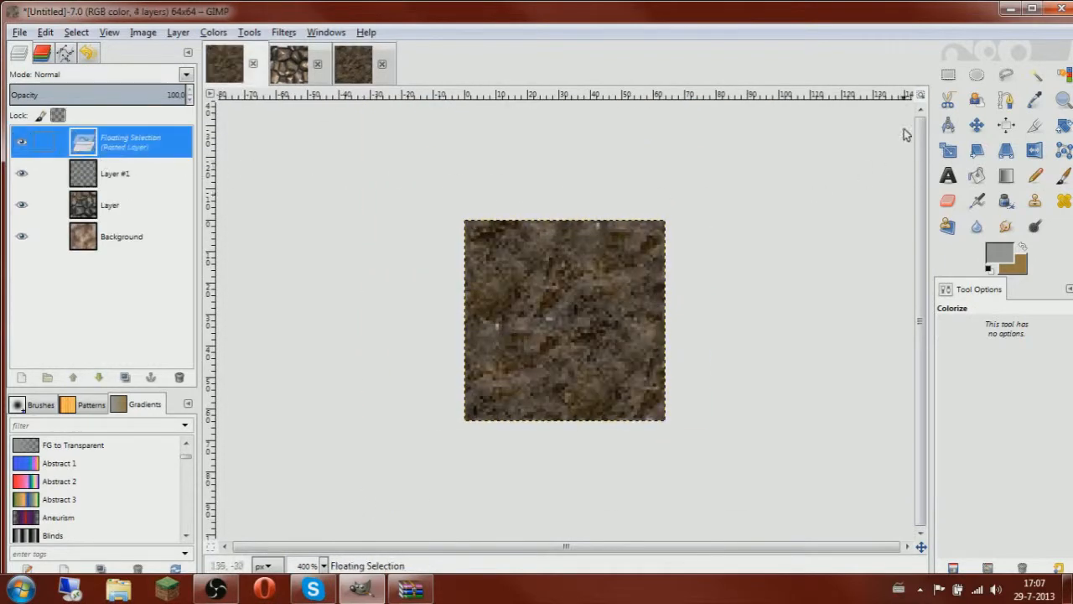
pyautogui.click(949, 75)
pyautogui.hotkey('ctrl', 'h')
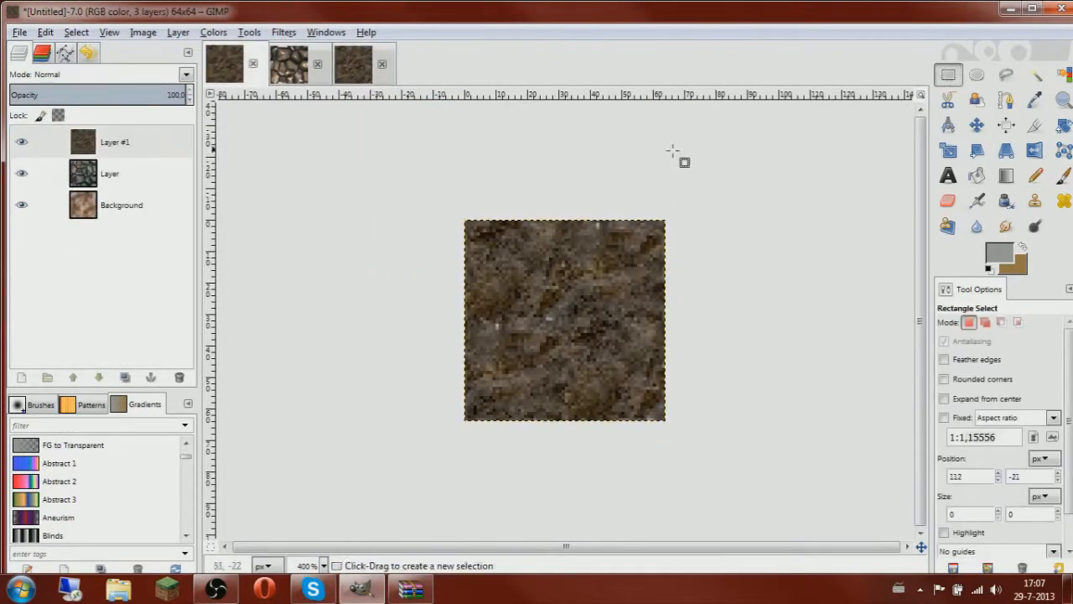
# Set the blend mode of the pasted stone layer to Overlay
pyautogui.click(185, 75)
pyautogui.click(68, 263)
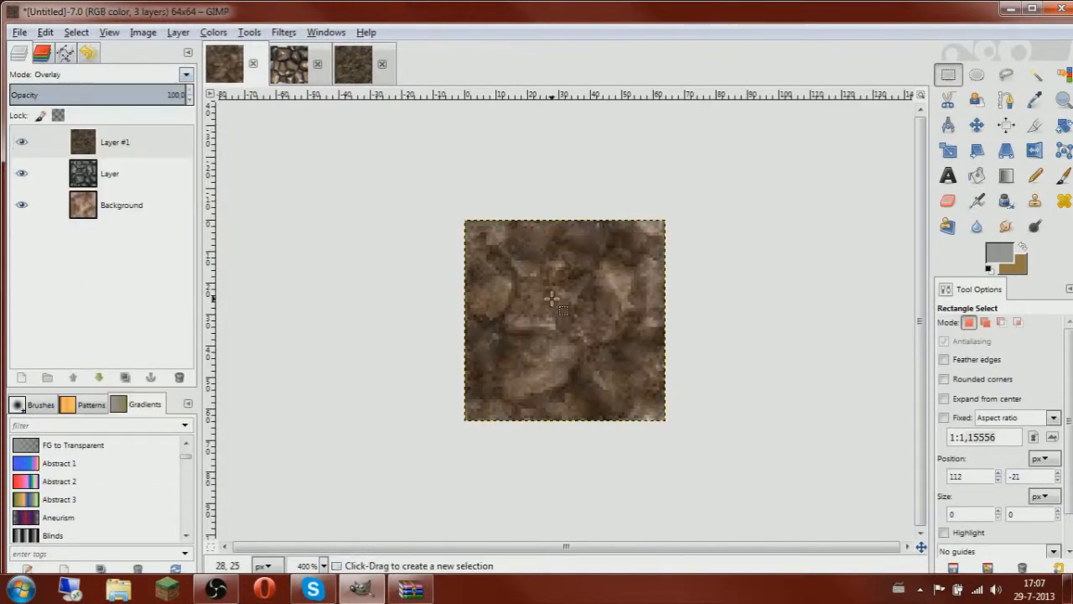
pyautogui.scroll(-2, 549, 295)
pyautogui.scroll(3, 545, 323)
pyautogui.scroll(-1, 541, 350)
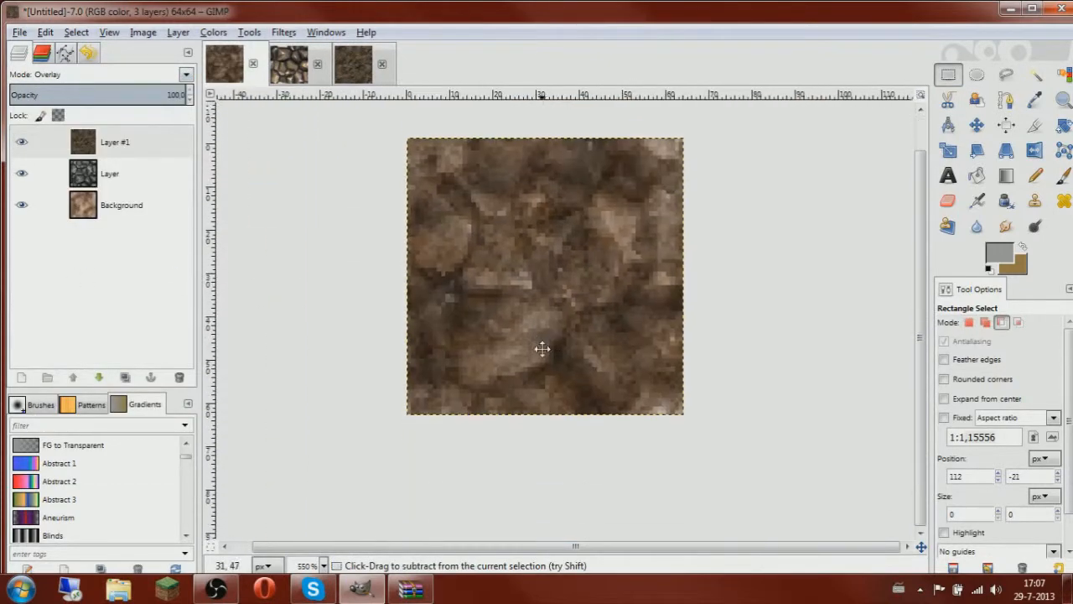
# Add another new transparent layer above the Overlay stone layer
pyautogui.click(138, 142)
pyautogui.rightClick(133, 144)
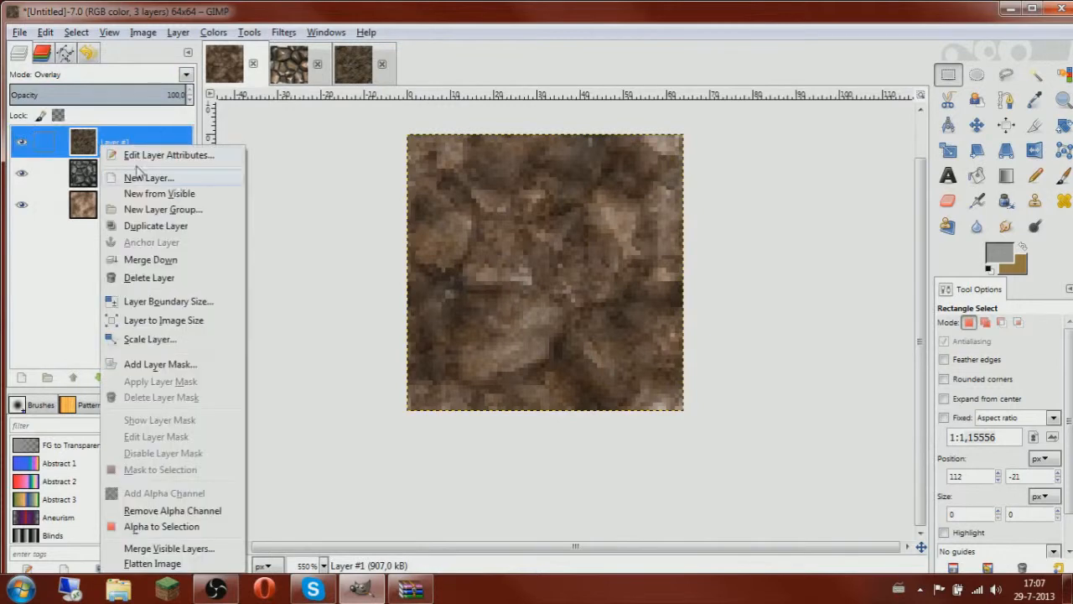
pyautogui.click(218, 180)
pyautogui.press('Return')
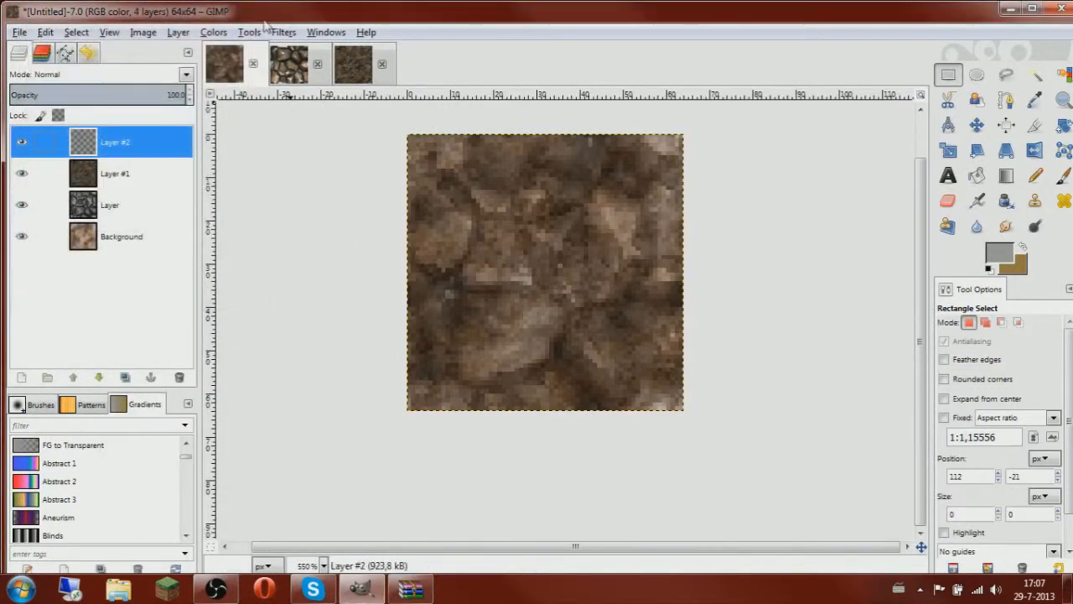
# Render Plasma clouds with turbulence 1.0 on the new top layer and make the result seamless
pyautogui.click(284, 32)
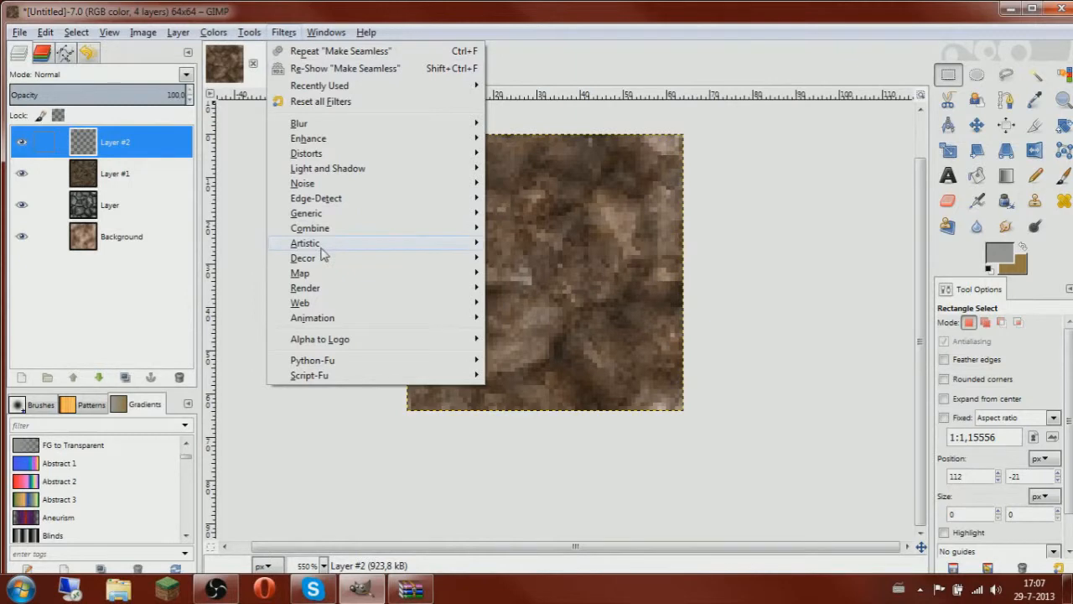
pyautogui.moveTo(325, 289)
pyautogui.moveTo(528, 288)
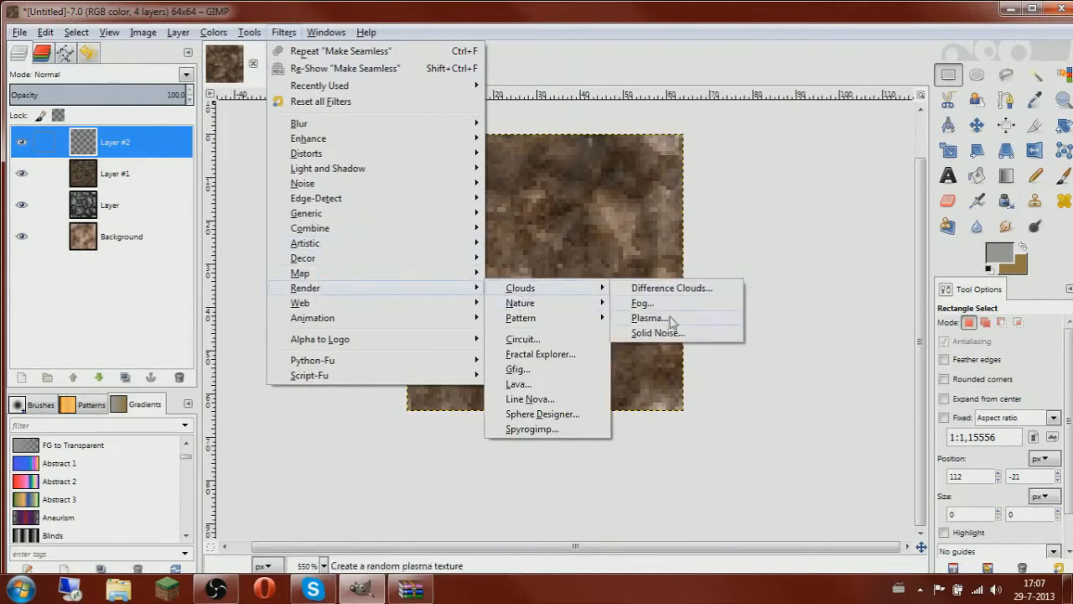
pyautogui.click(666, 321)
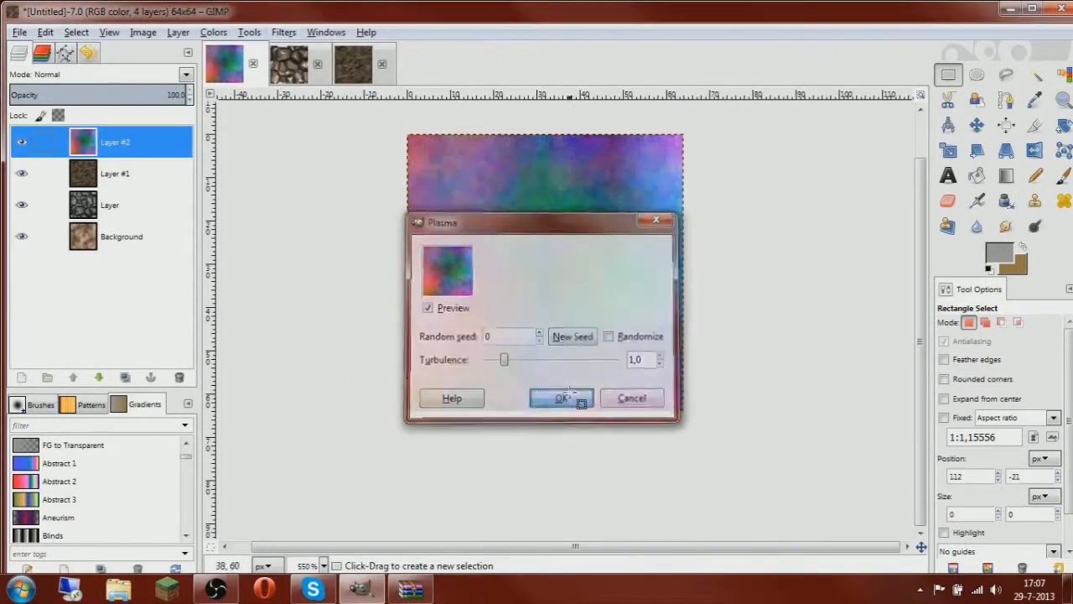
pyautogui.click(564, 396)
pyautogui.click(249, 34)
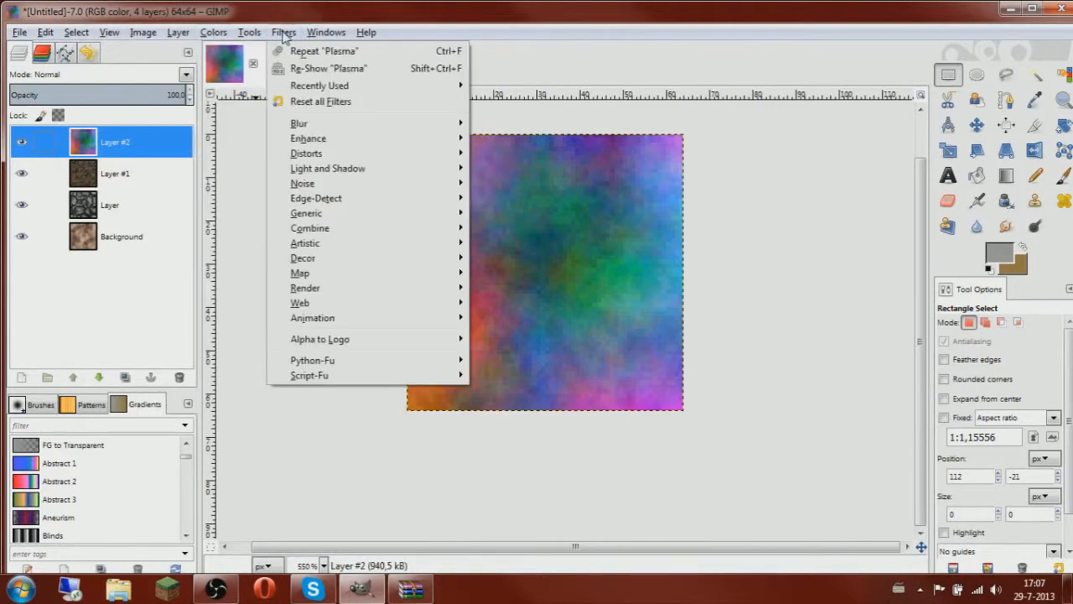
pyautogui.moveTo(319, 272)
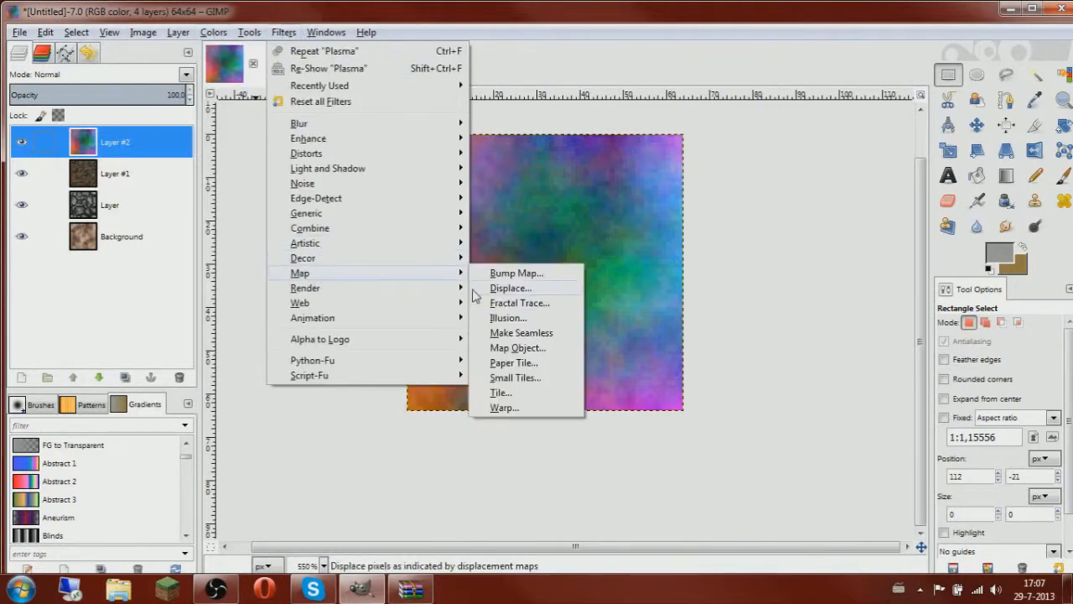
pyautogui.click(502, 333)
# Colorize the plasma layer a muted reddish brown with hue 3 and reduced saturation
pyautogui.click(214, 32)
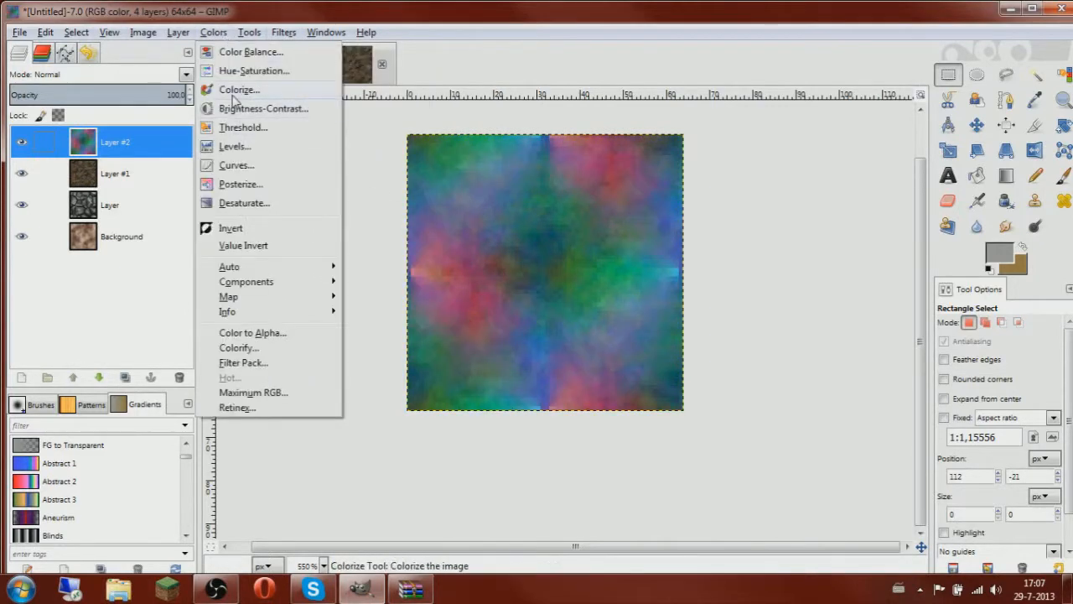
pyautogui.click(245, 50)
pyautogui.moveTo(162, 184); pyautogui.dragTo(78, 191)
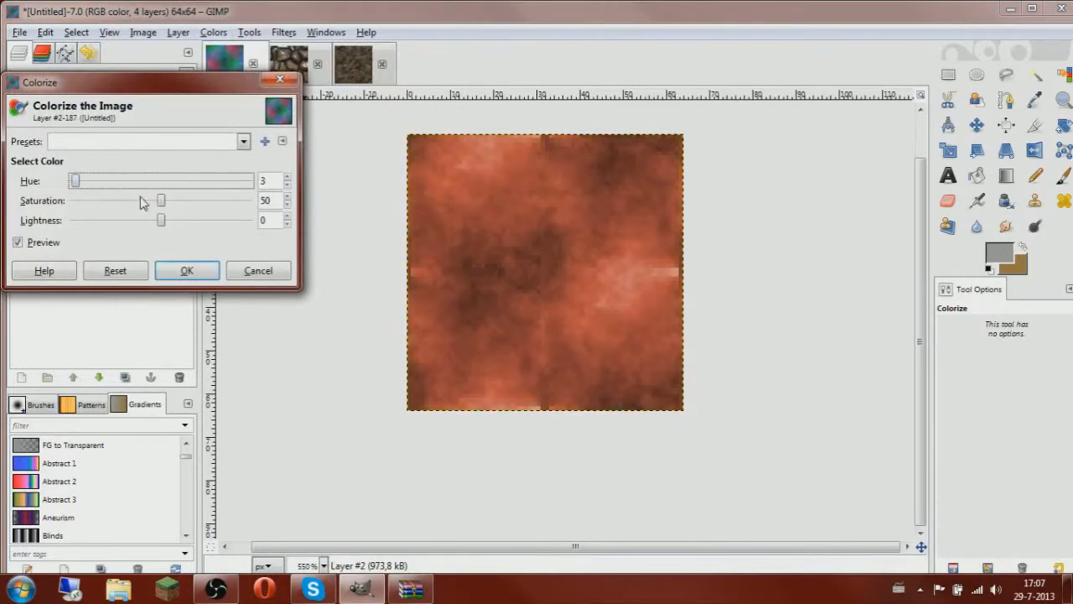
pyautogui.moveTo(160, 208); pyautogui.dragTo(163, 220)
pyautogui.click(186, 270)
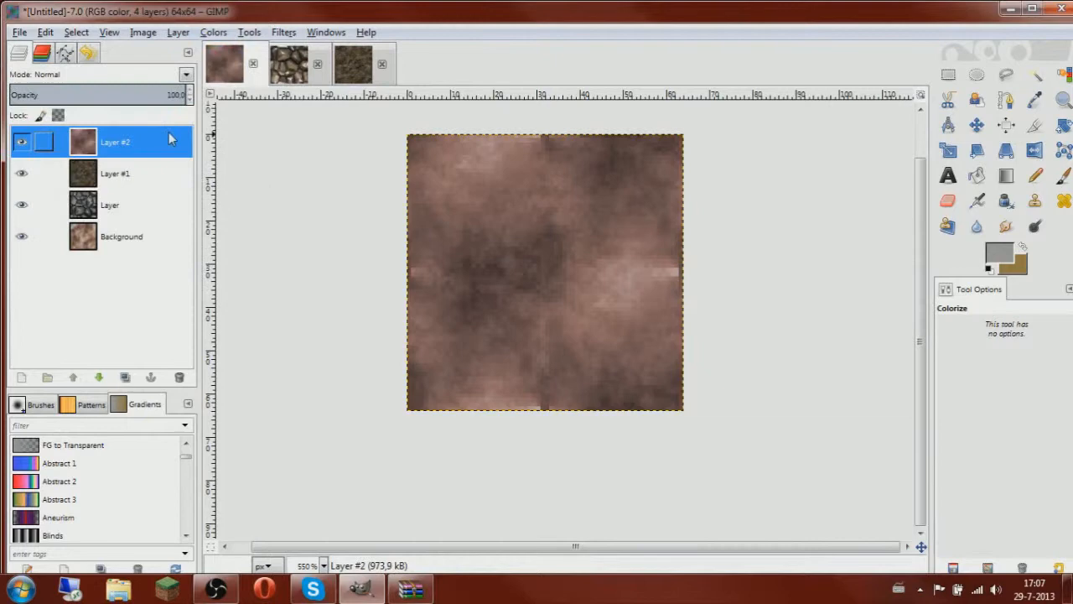
# Set the colorized plasma layer's blend mode to Overlay
pyautogui.click(160, 77)
pyautogui.click(72, 265)
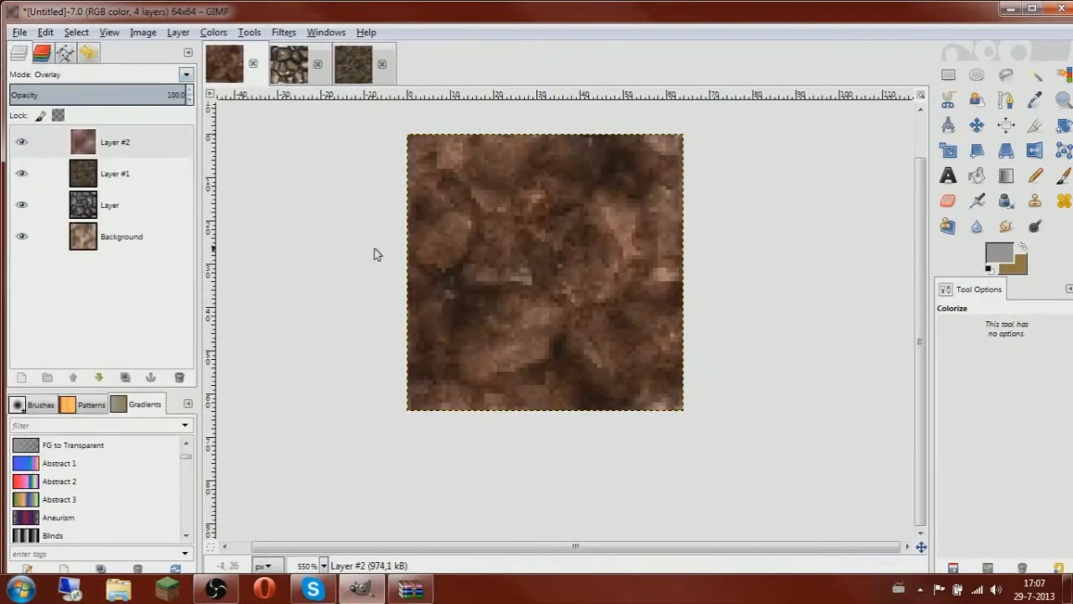
pyautogui.scroll(2, 480, 224)
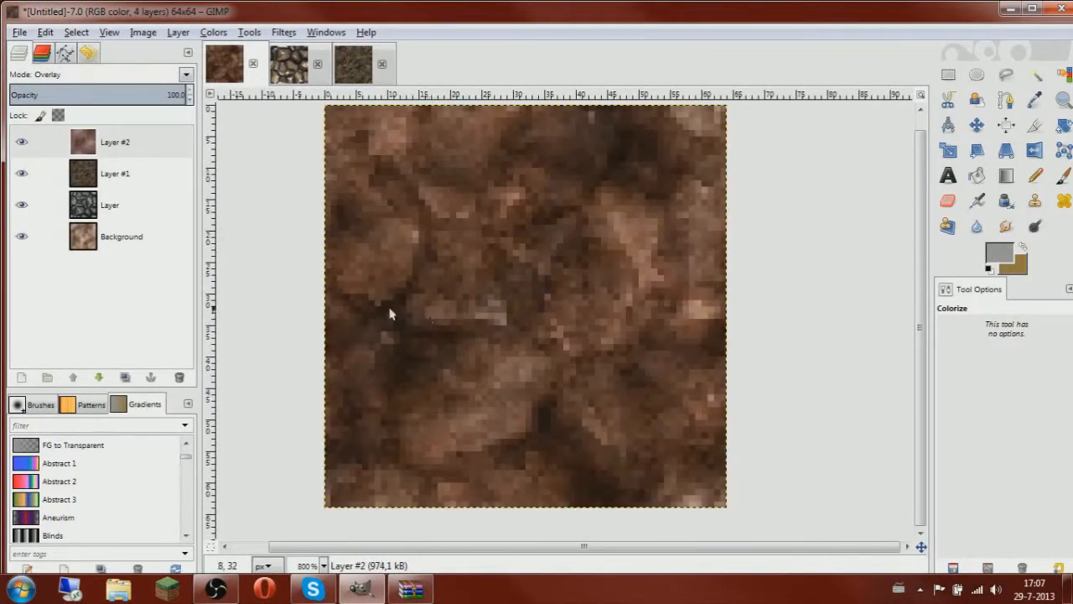
# Shift the plasma layer's hue by 75 with Hue-Saturation to tint it yellow-green
pyautogui.click(211, 34)
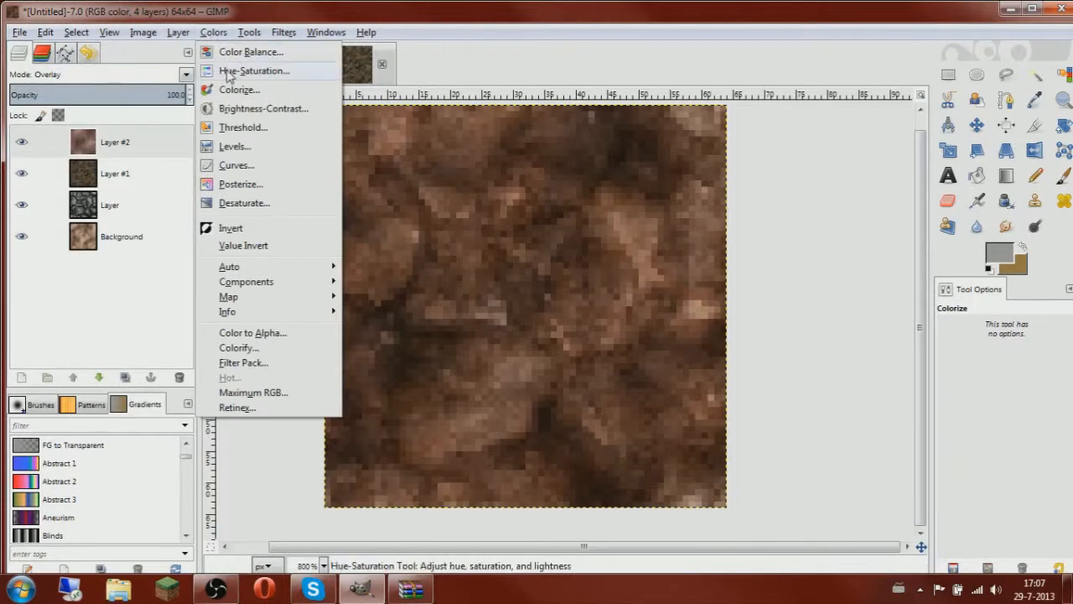
pyautogui.click(231, 72)
pyautogui.moveTo(780, 417); pyautogui.dragTo(815, 417)
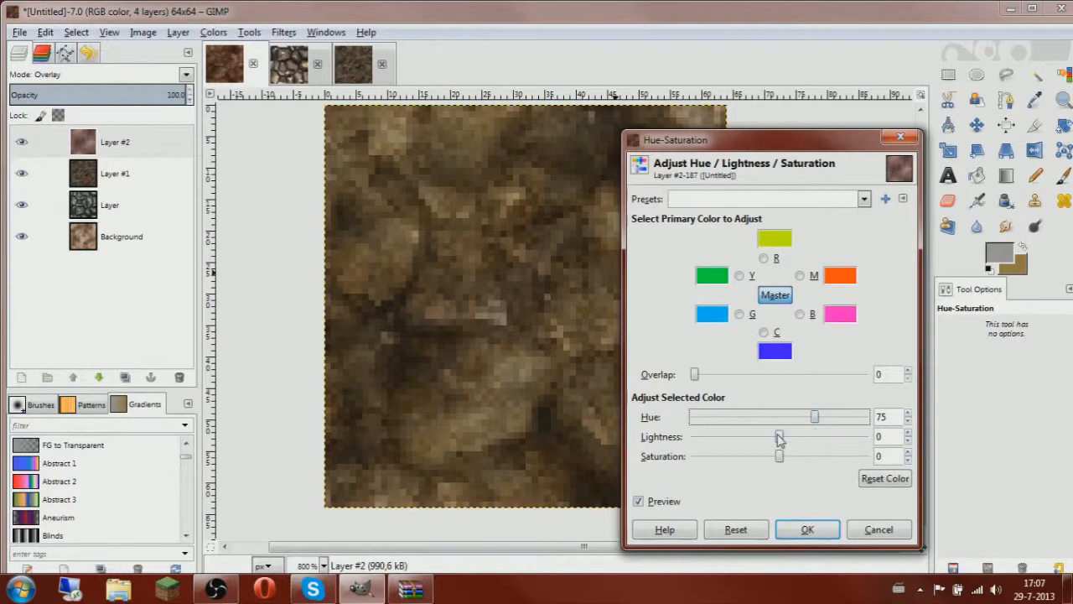
pyautogui.moveTo(780, 439); pyautogui.dragTo(813, 442)
pyautogui.click(807, 530)
pyautogui.click(115, 174)
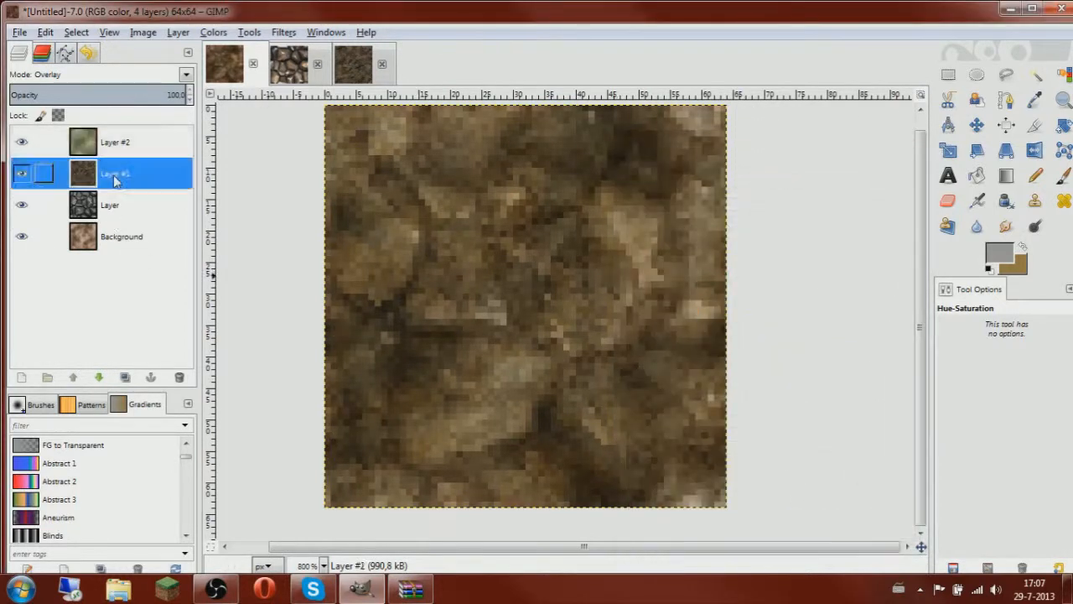
pyautogui.click(213, 32)
pyautogui.click(256, 162)
pyautogui.moveTo(163, 242); pyautogui.dragTo(234, 314)
pyautogui.click(283, 448)
pyautogui.click(215, 32)
pyautogui.click(226, 70)
pyautogui.moveTo(780, 419); pyautogui.dragTo(795, 437)
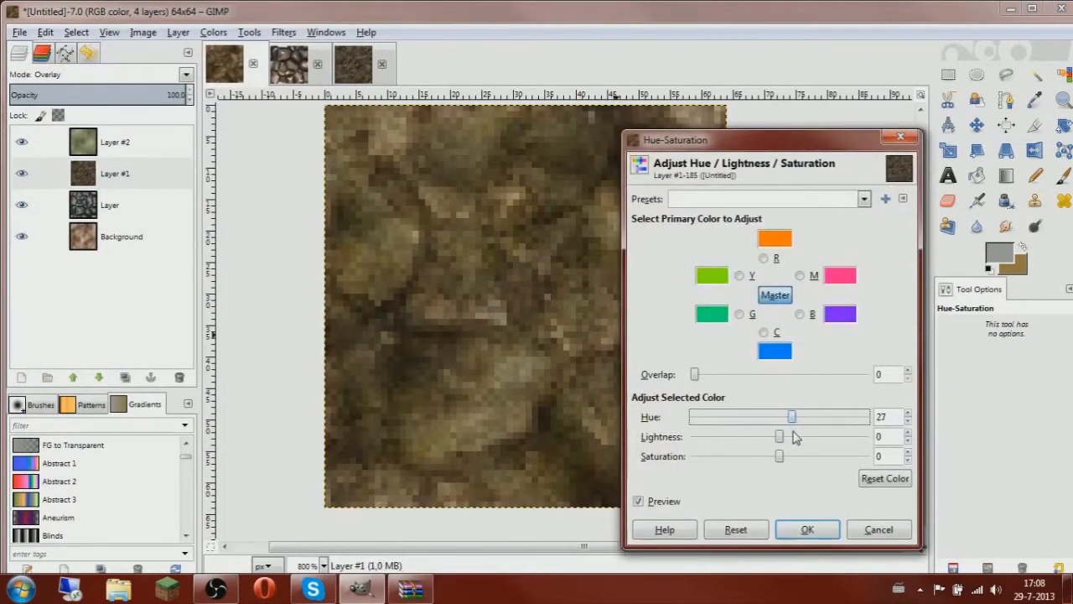
pyautogui.click(873, 530)
# Set the opacity of the cobbled stone layer directly above the Background to 56.9
pyautogui.scroll(-2, 786, 325)
pyautogui.scroll(1, 786, 326)
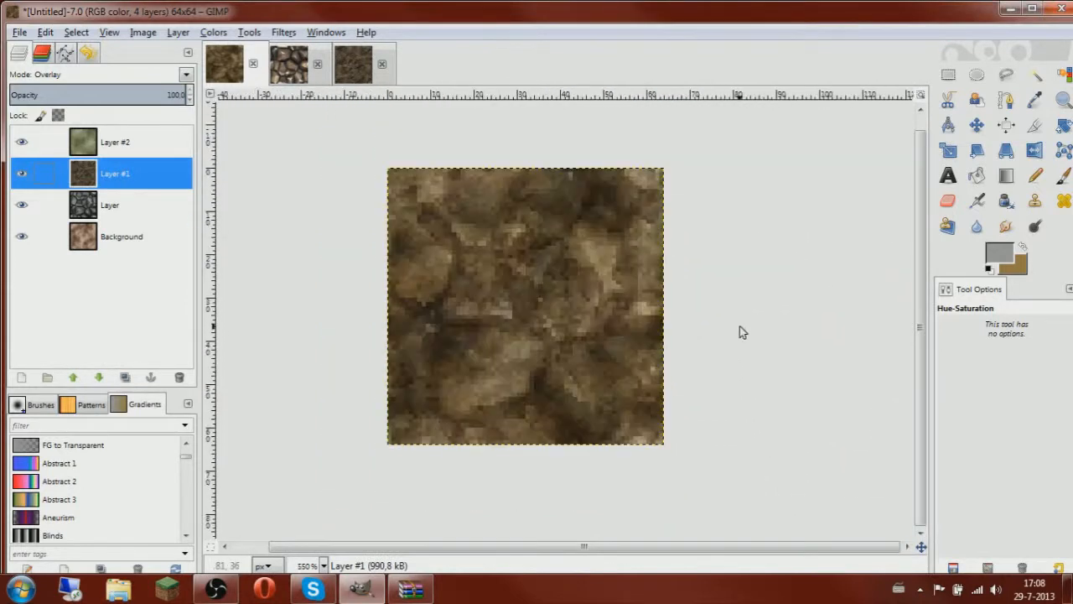
pyautogui.click(145, 202)
pyautogui.moveTo(89, 94); pyautogui.dragTo(126, 106)
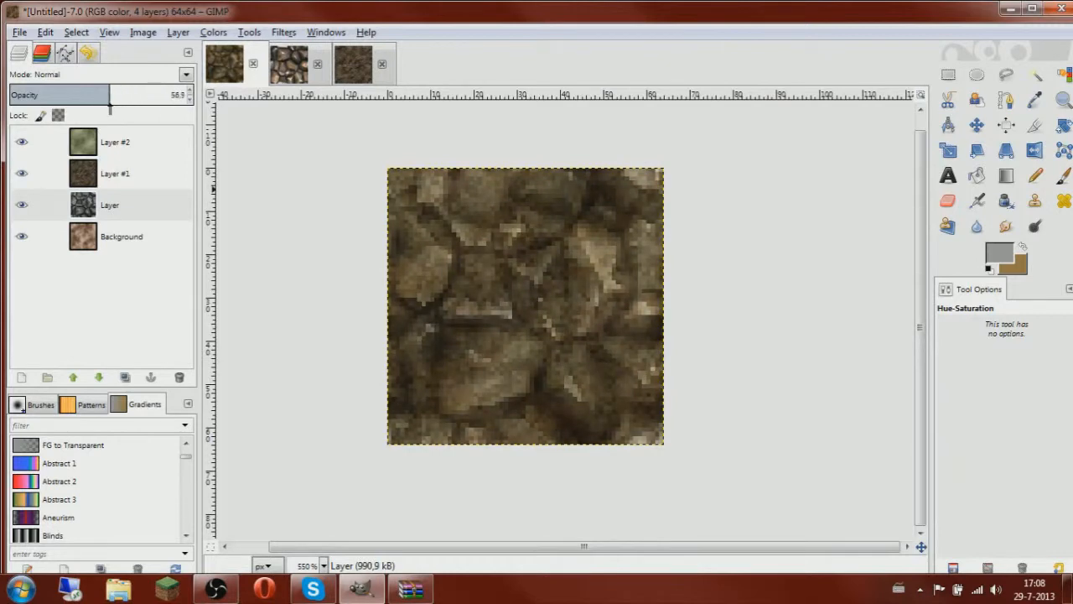
pyautogui.keyDown('ctrl'); pyautogui.scroll(1, 558, 294); pyautogui.keyUp('ctrl')
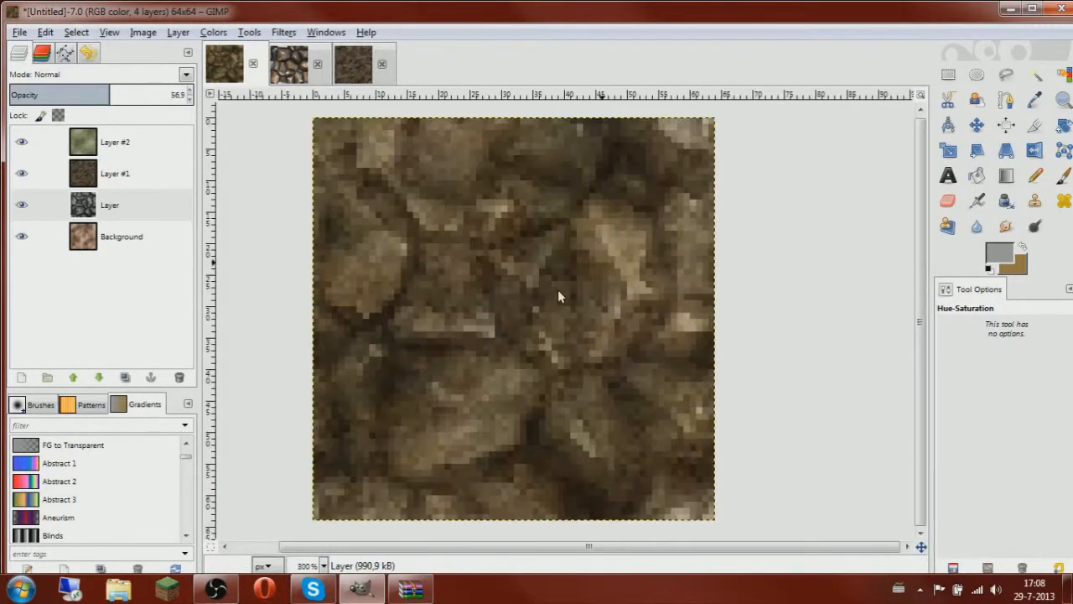
pyautogui.click(961, 75)
pyautogui.keyDown('ctrl'); pyautogui.scroll(-2, 724, 300); pyautogui.keyUp('ctrl')
pyautogui.keyDown('ctrl'); pyautogui.scroll(2, 682, 336); pyautogui.keyUp('ctrl')
pyautogui.keyDown('ctrl'); pyautogui.scroll(-2, 684, 256); pyautogui.keyUp('ctrl')
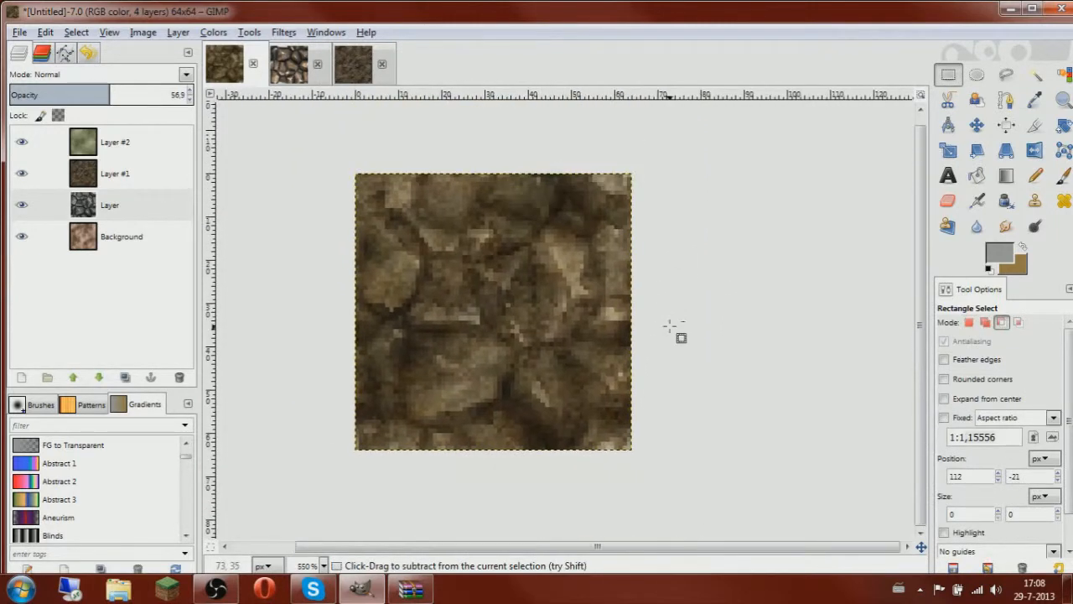
# Apply a Hue-Saturation adjustment with hue -2 to the Background layer
pyautogui.click(101, 241)
pyautogui.click(214, 34)
pyautogui.click(290, 65)
pyautogui.moveTo(784, 426)
pyautogui.mouseDown()
pyautogui.moveTo(759, 426)
pyautogui.moveTo(812, 427)
pyautogui.moveTo(788, 430)
pyautogui.mouseUp()
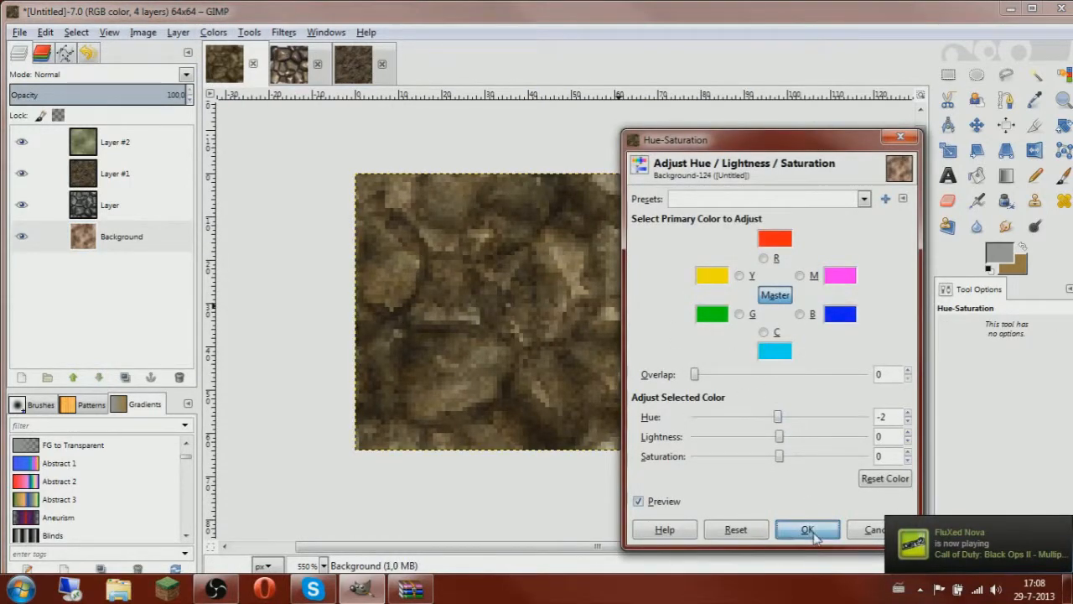
pyautogui.click(808, 530)
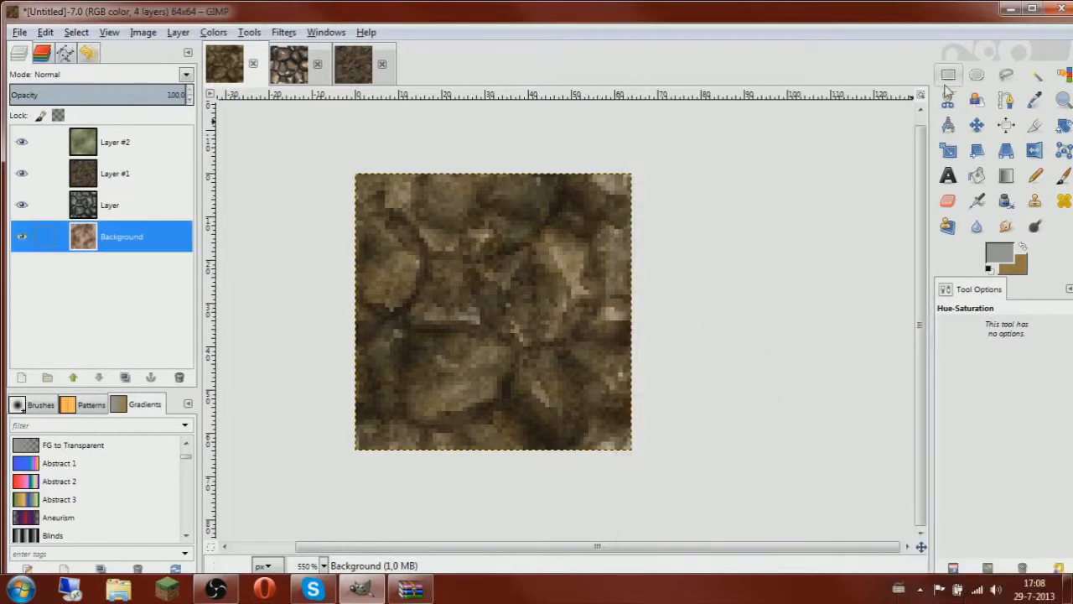
pyautogui.press('r')
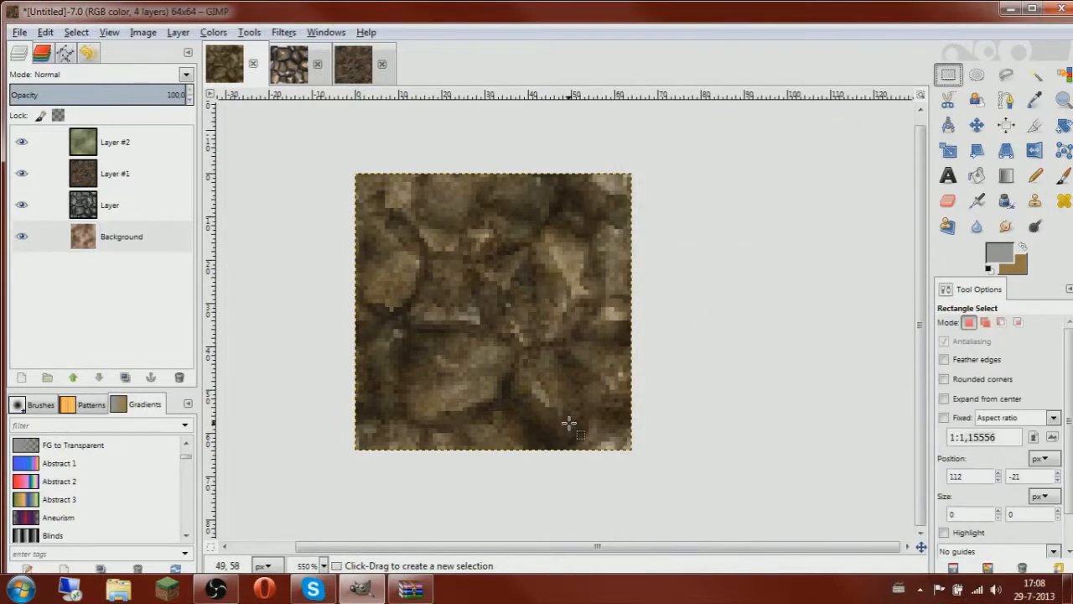
# Switch to WinRAR and browse tutorial resource pack.zip to the block texture files inside the minecraft textures folder
pyautogui.click(415, 589)
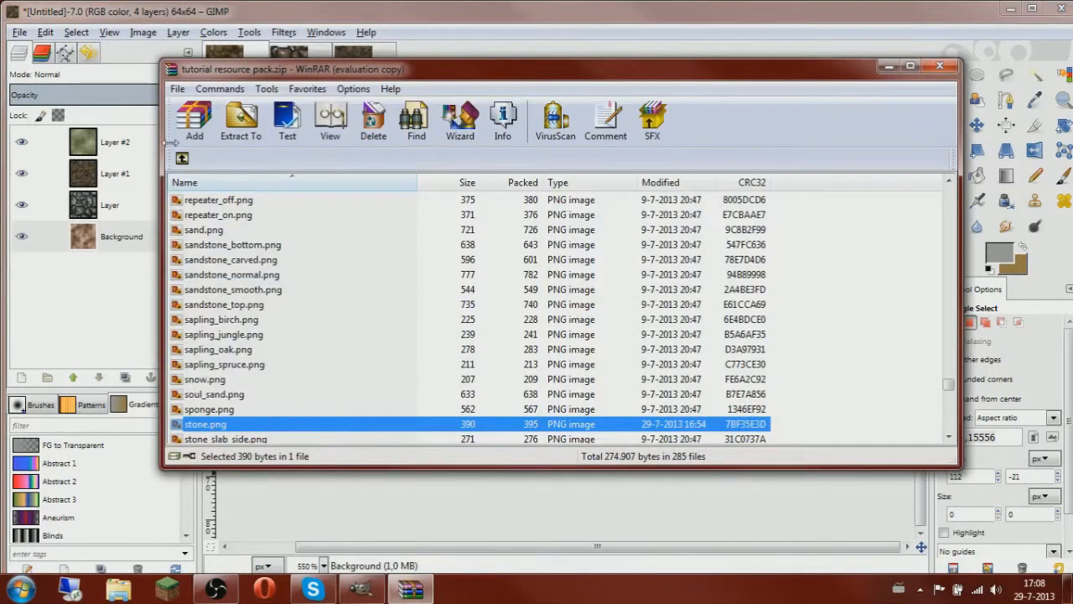
pyautogui.doubleClick(182, 157)
pyautogui.click(182, 157)
pyautogui.click(182, 157)
pyautogui.doubleClick(208, 216)
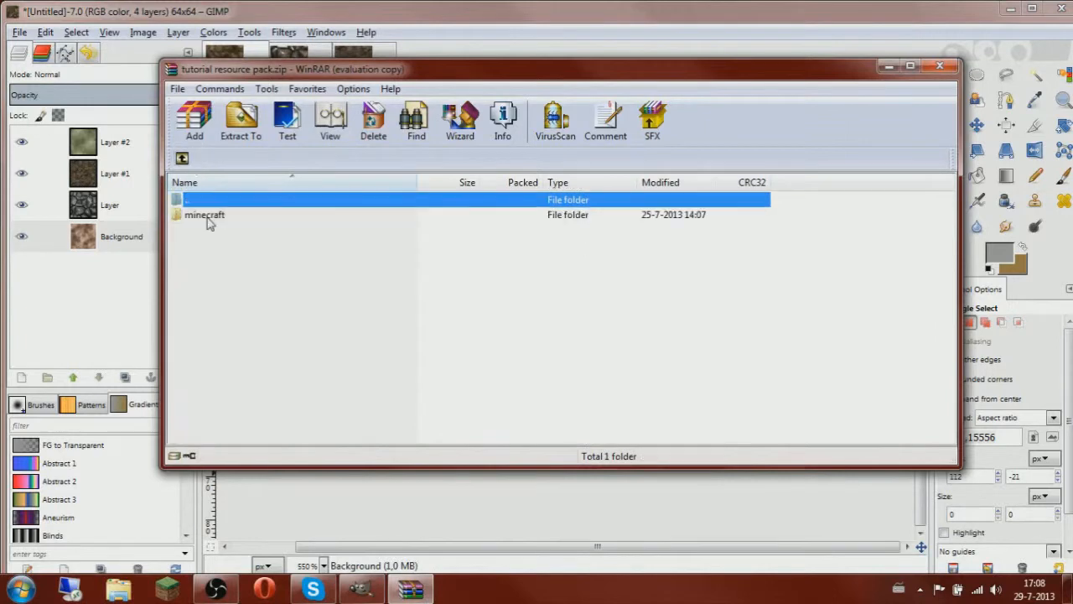
pyautogui.doubleClick(206, 216)
pyautogui.doubleClick(200, 260)
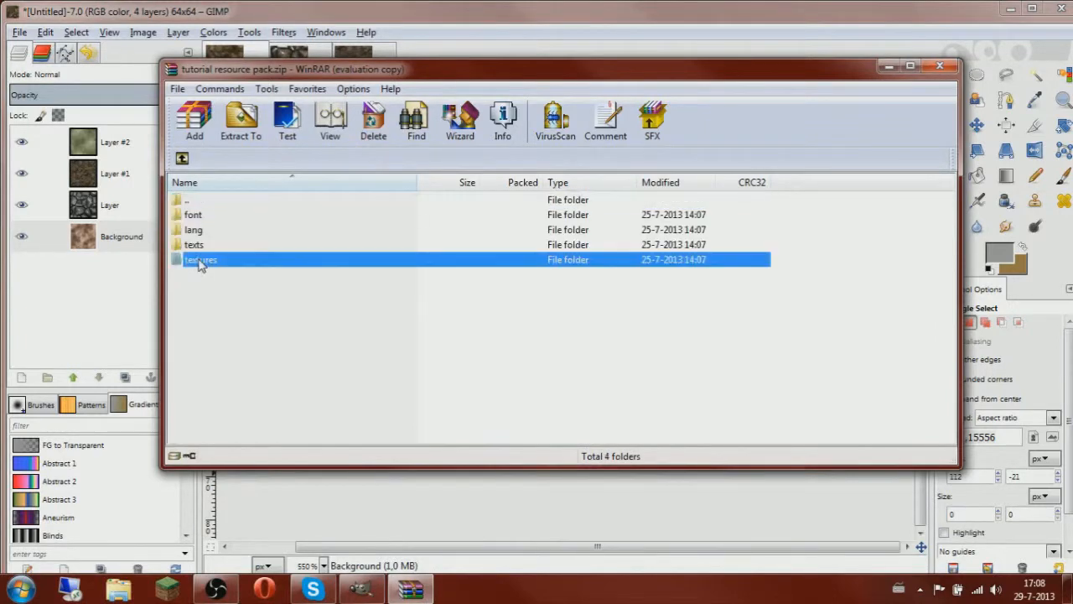
pyautogui.doubleClick(201, 215)
# Find stone.png among the block textures and open it for viewing
pyautogui.click(216, 247)
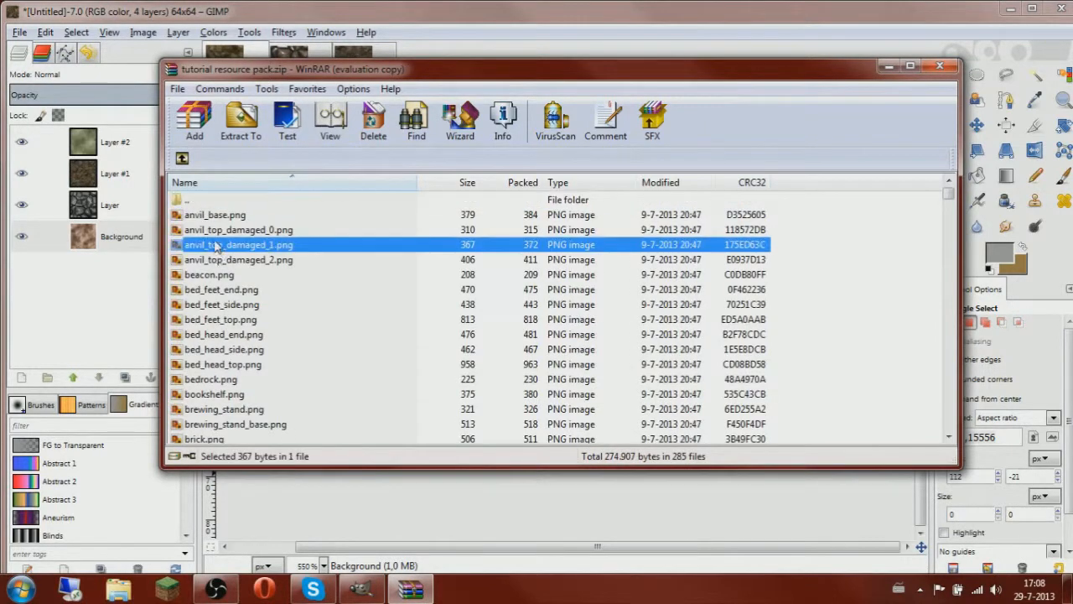
pyautogui.press('s')
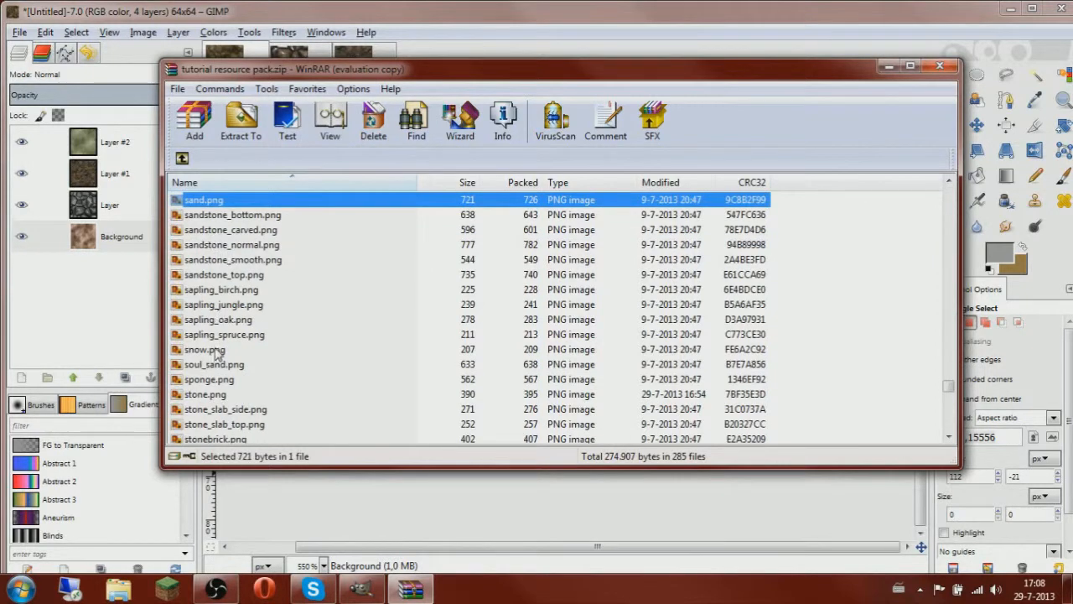
pyautogui.doubleClick(216, 395)
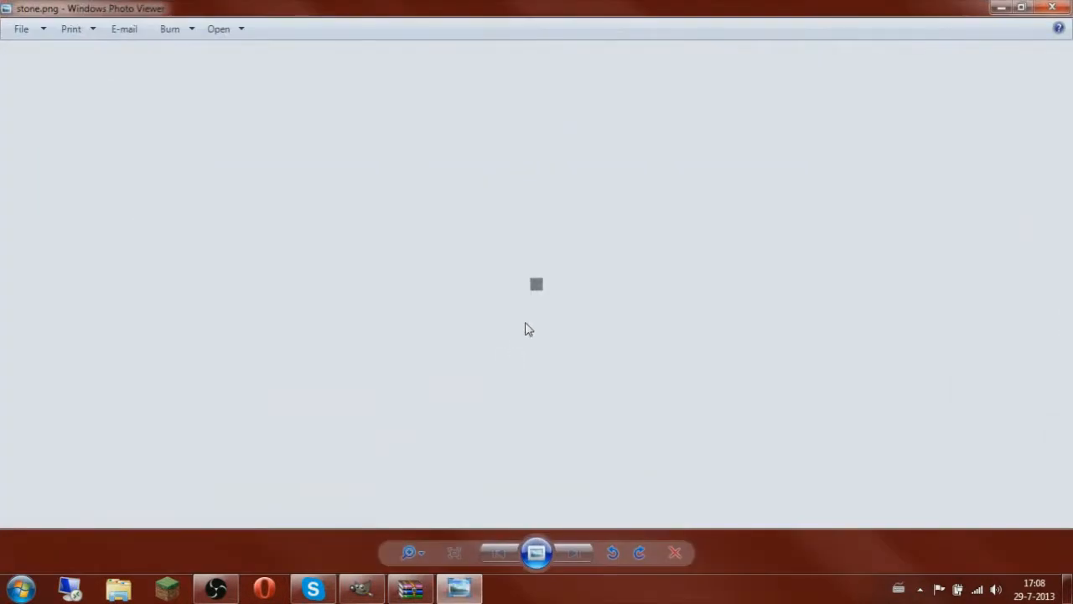
# Open stone.png in GIMP and scale the image to 64 × 64 pixels
pyautogui.rightClick(526, 322)
pyautogui.moveTo(568, 336)
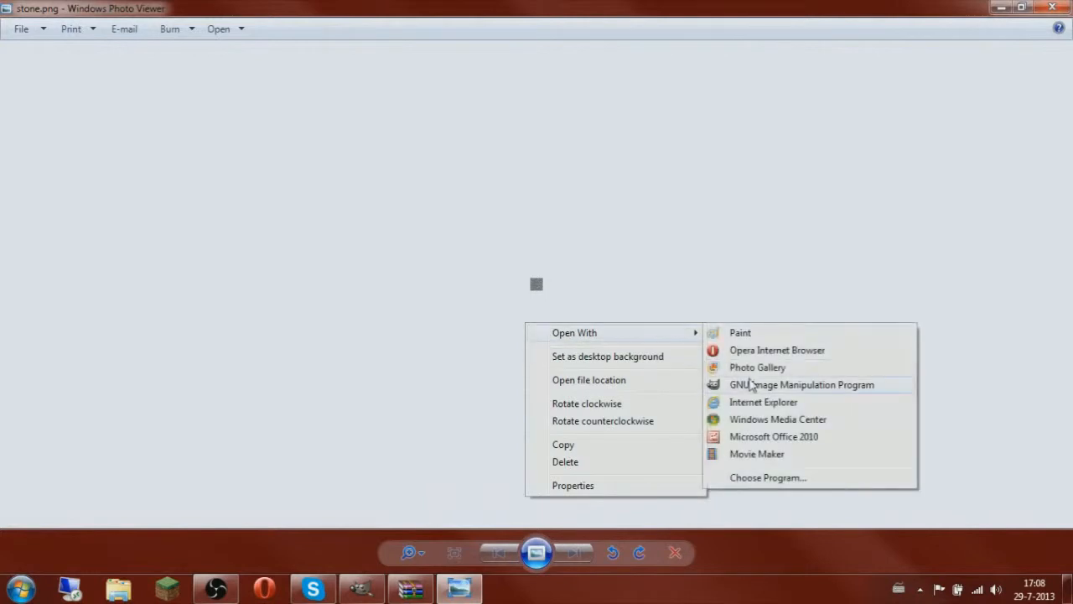
pyautogui.click(748, 391)
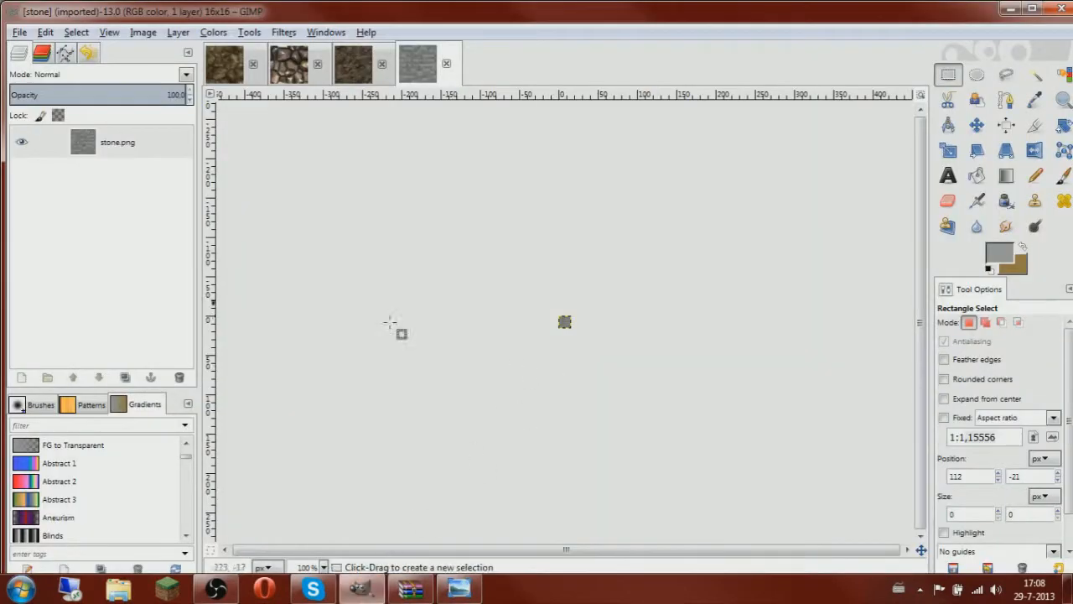
pyautogui.click(143, 32)
pyautogui.click(188, 170)
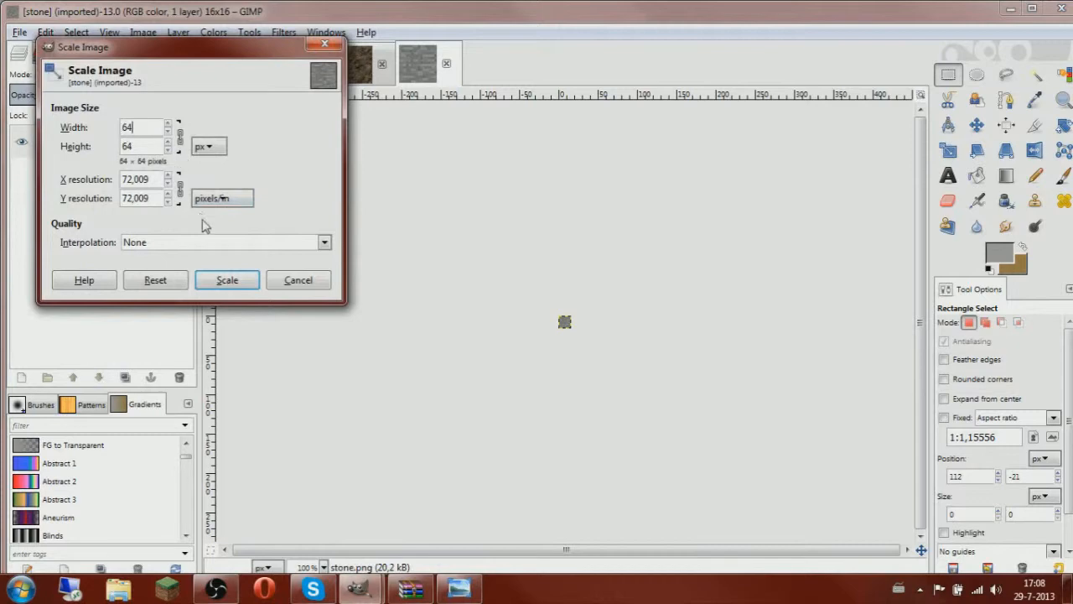
pyautogui.click(235, 279)
pyautogui.scroll(4, 467, 291)
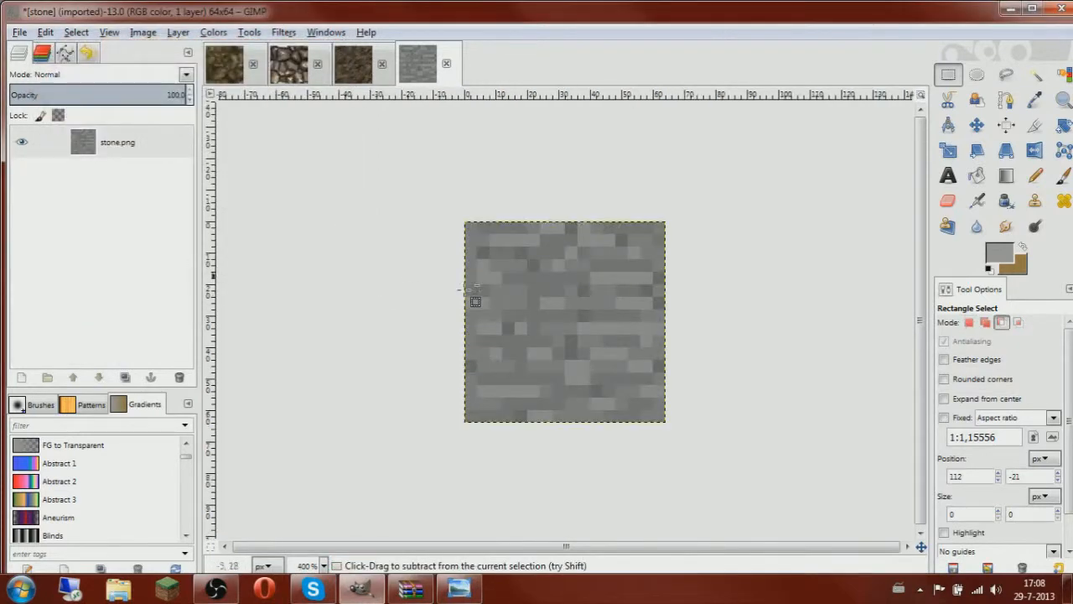
# Copy a merged version of the four-layer stone texture, and undo the merge to keep its separate layers
pyautogui.click(225, 74)
pyautogui.rightClick(124, 220)
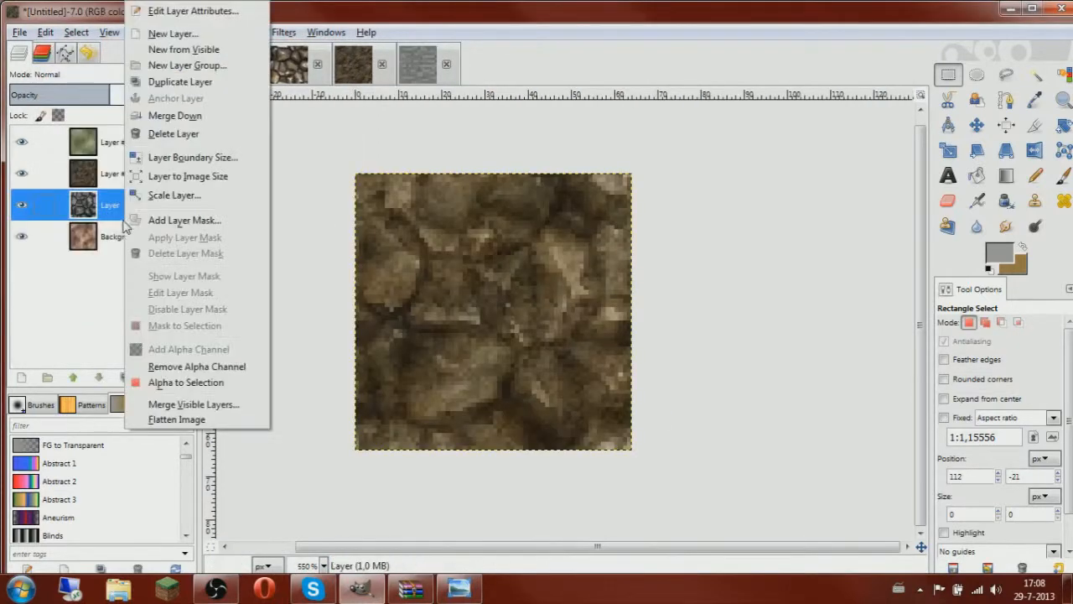
pyautogui.click(201, 405)
pyautogui.click(179, 276)
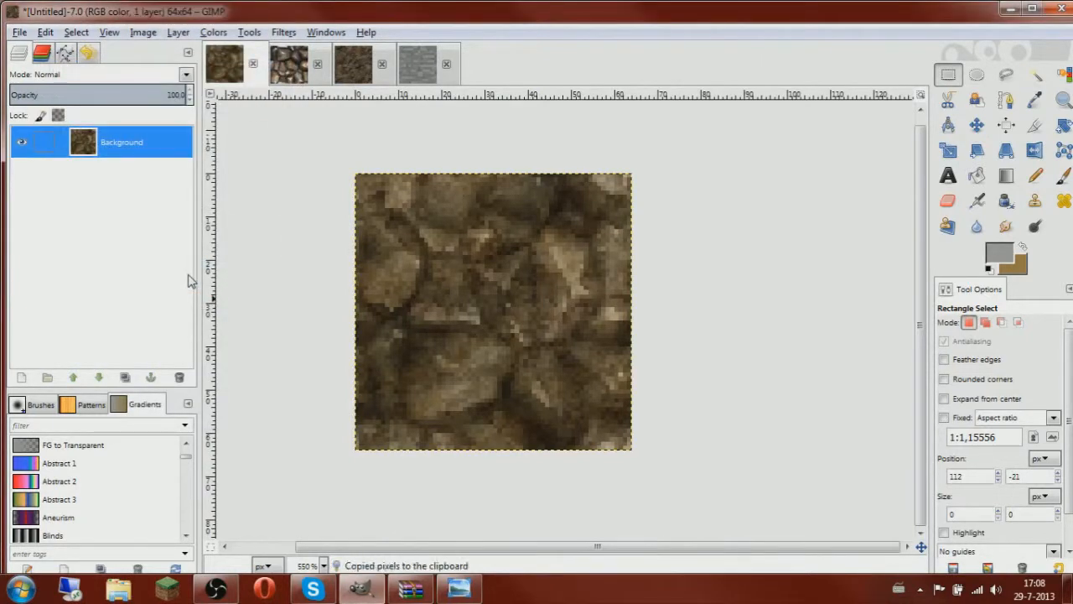
pyautogui.hotkey('ctrl', 'z')
# Paste the copied texture into the stone.png image and anchor it onto the existing layer
pyautogui.click(417, 74)
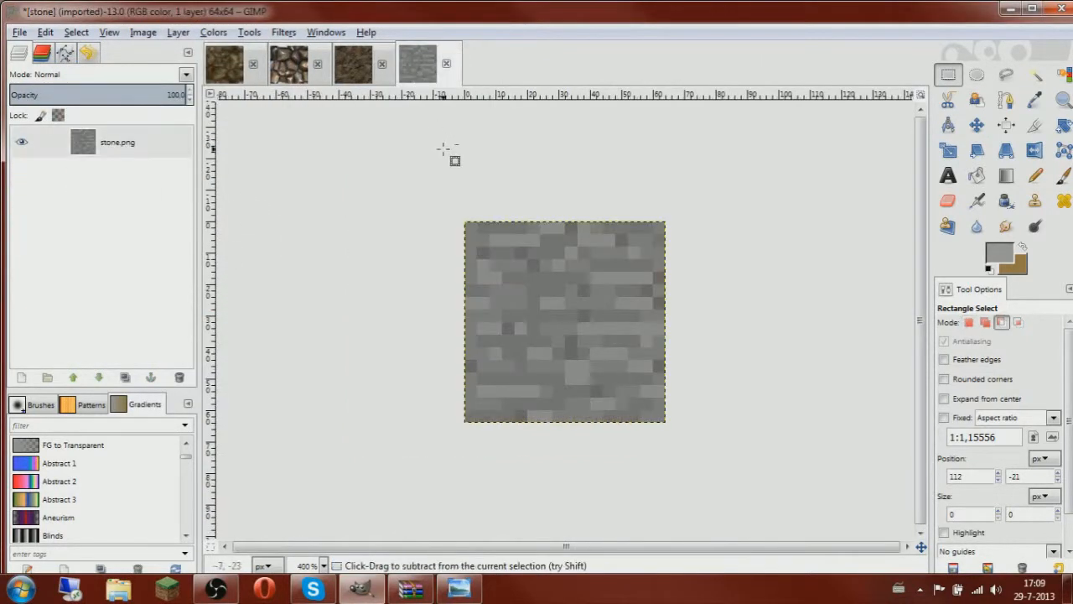
pyautogui.hotkey('ctrl', 'v')
pyautogui.hotkey('ctrl', 'h')
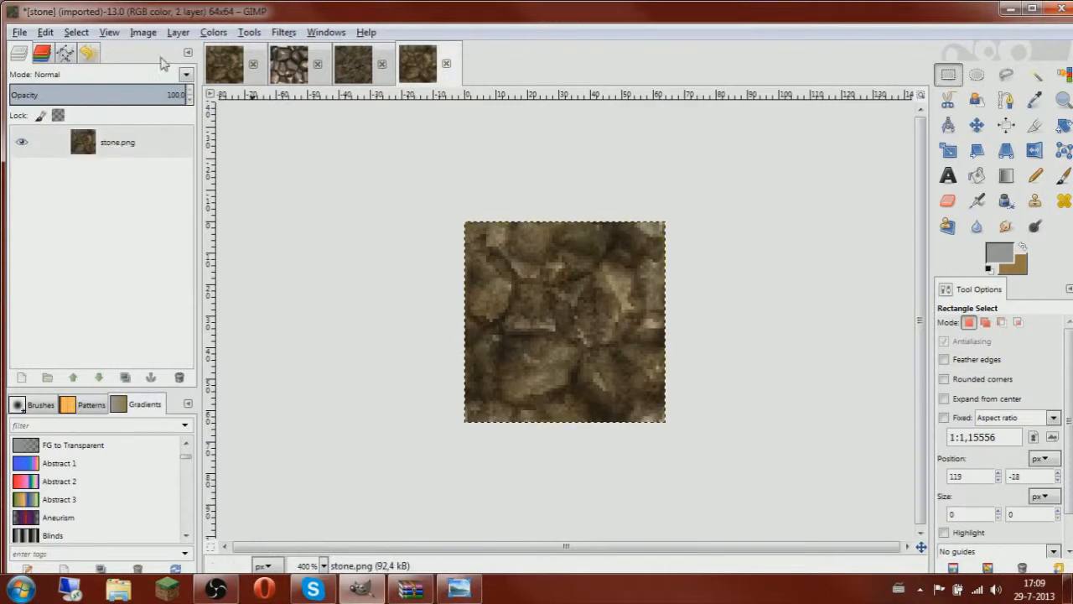
# Overwrite stone.png with the edited image and update the modified file in the WinRAR resource pack archive
pyautogui.click(18, 33)
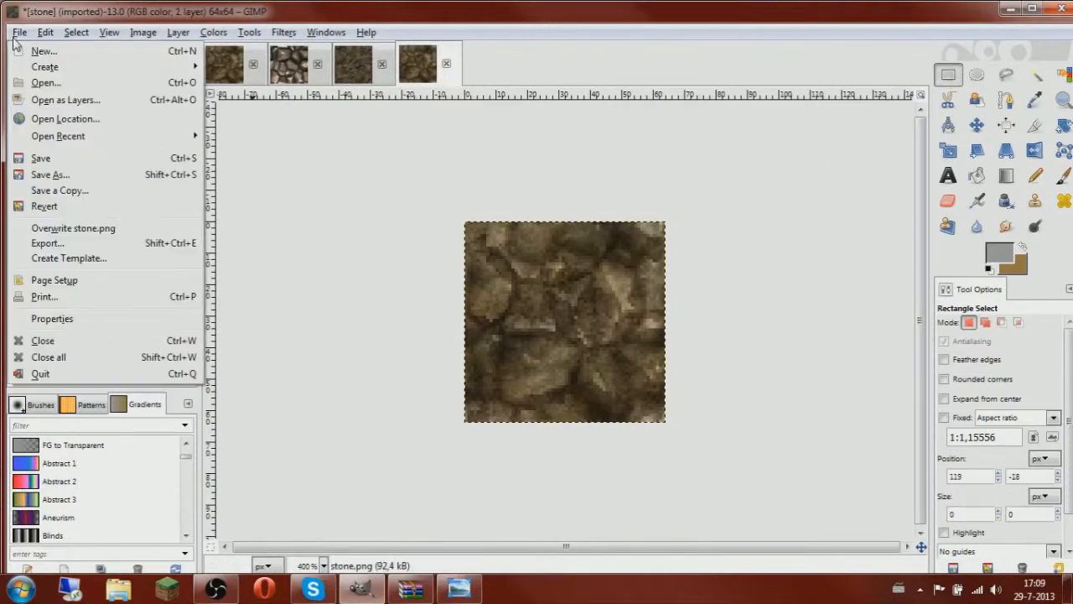
pyautogui.click(111, 230)
pyautogui.click(411, 589)
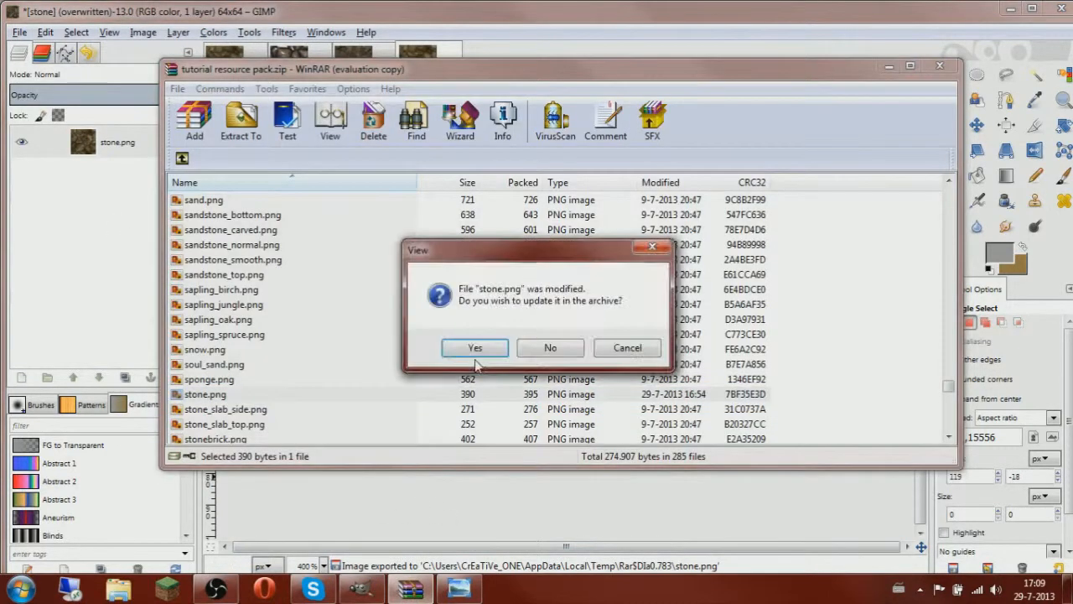
pyautogui.click(475, 348)
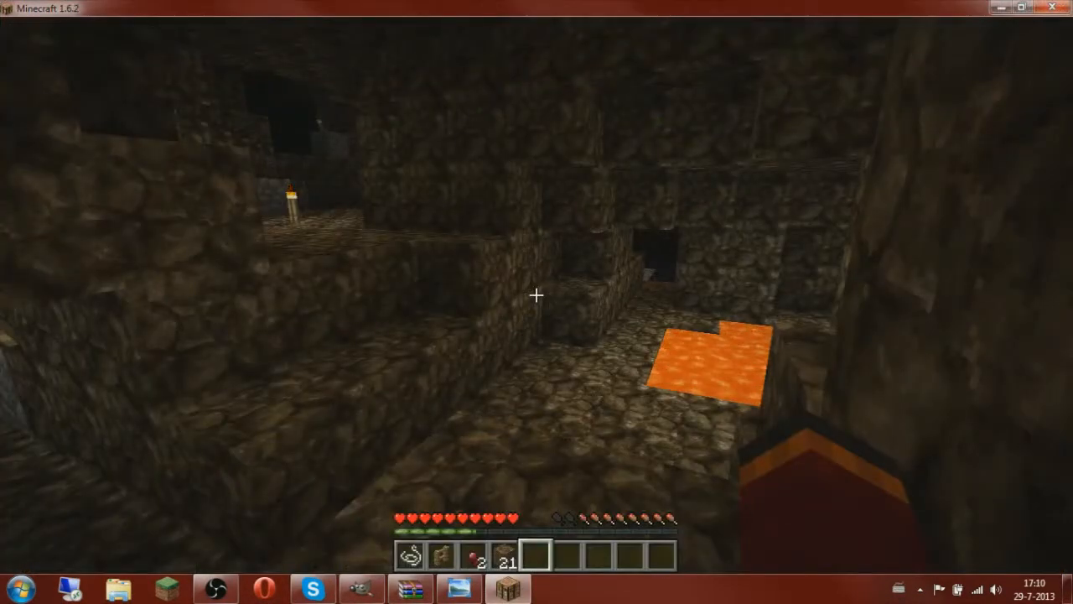
# Walk through the Minecraft cave and examine how the stone texture tiles across the walls and floors
pyautogui.press('w')
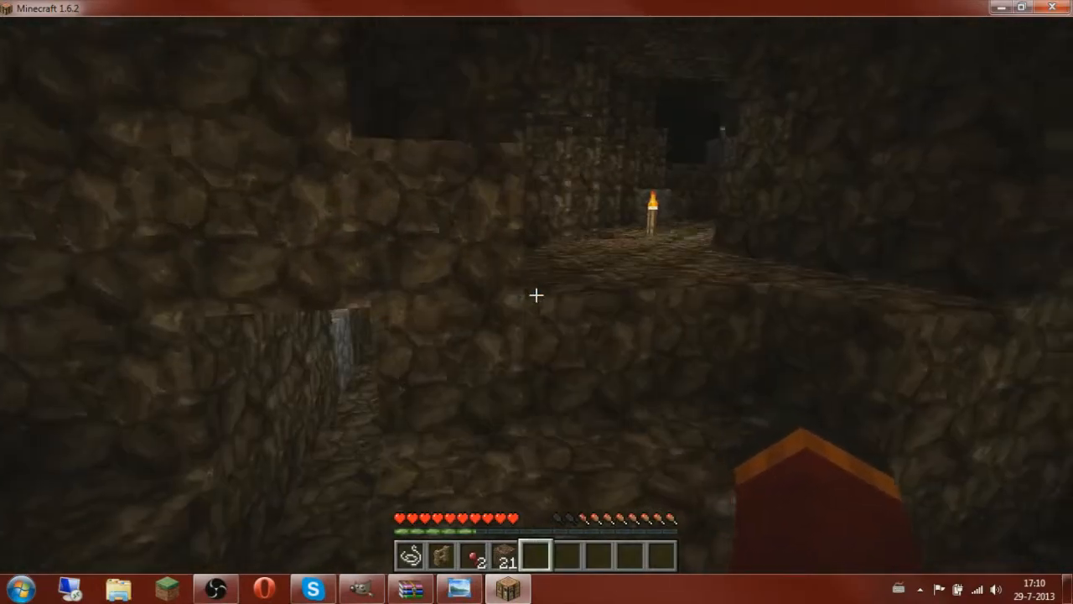
pyautogui.press('w')
pyautogui.press('space')
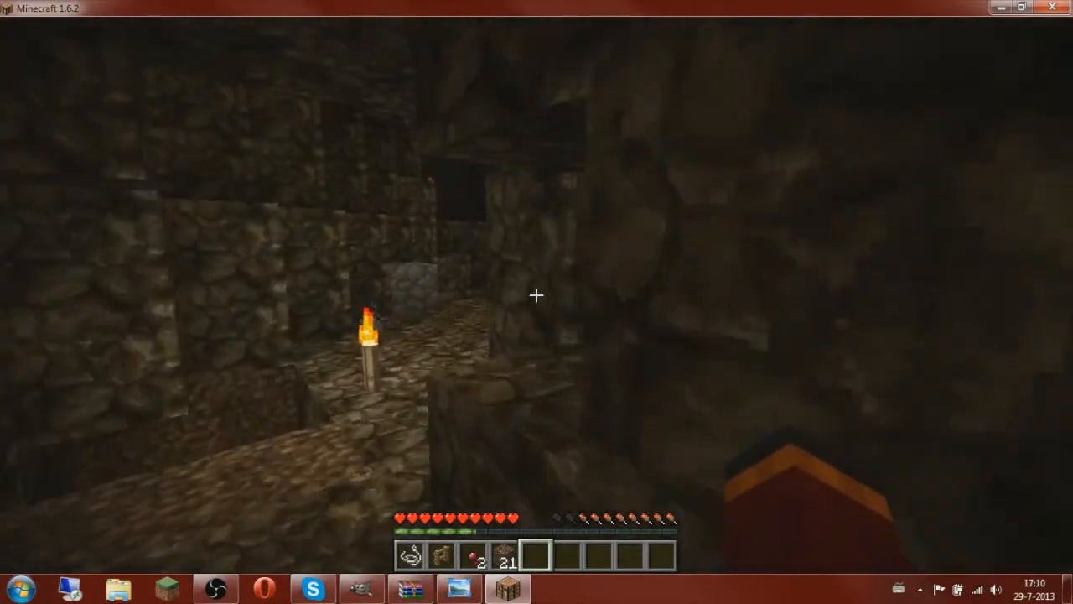
pyautogui.press('w')
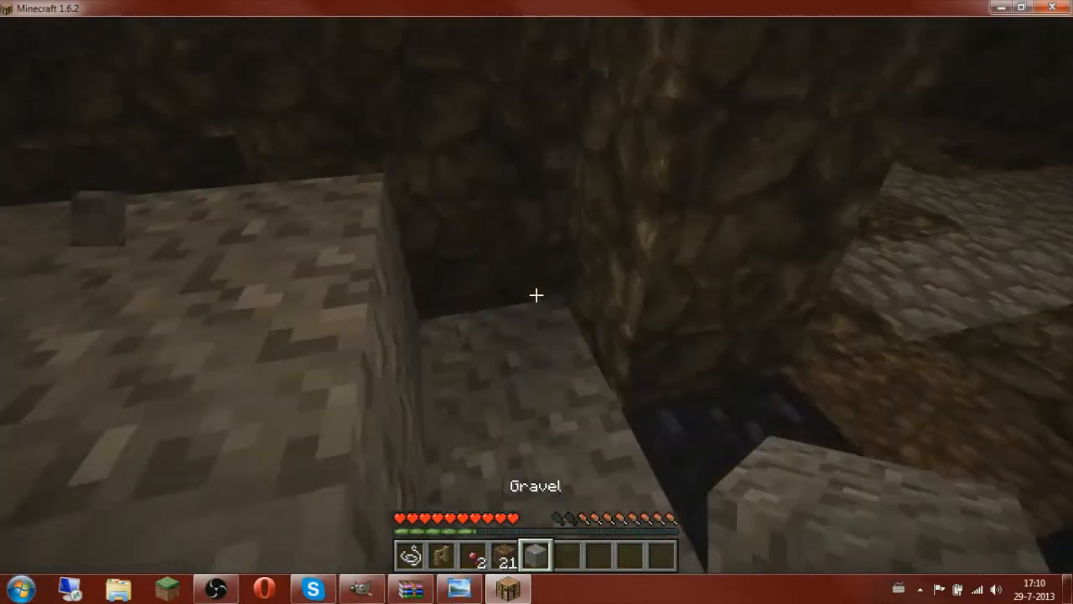
pyautogui.rightClick(536, 295)
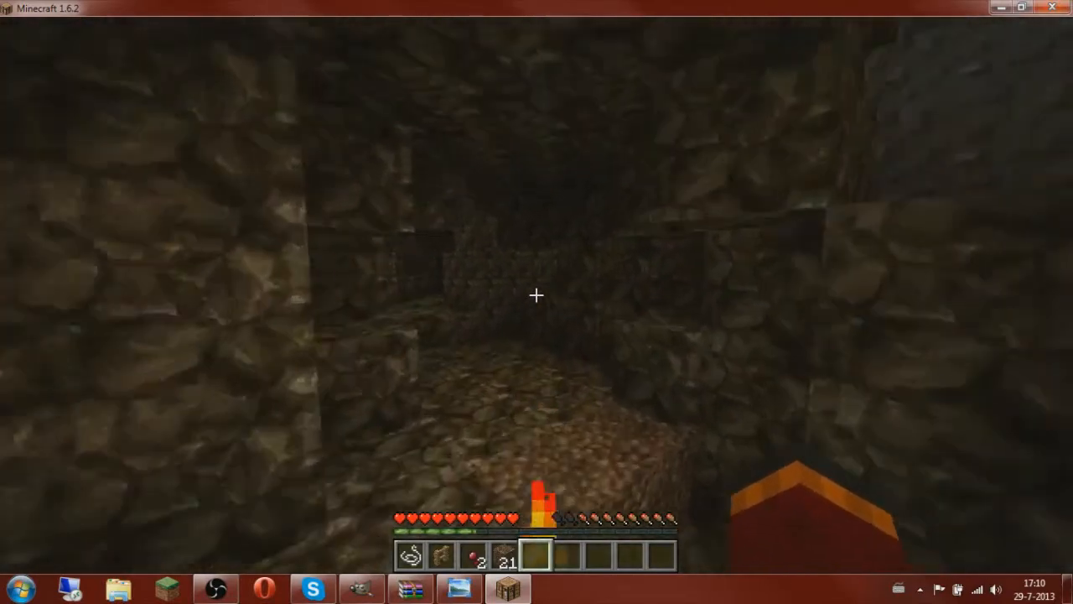
pyautogui.press('w')
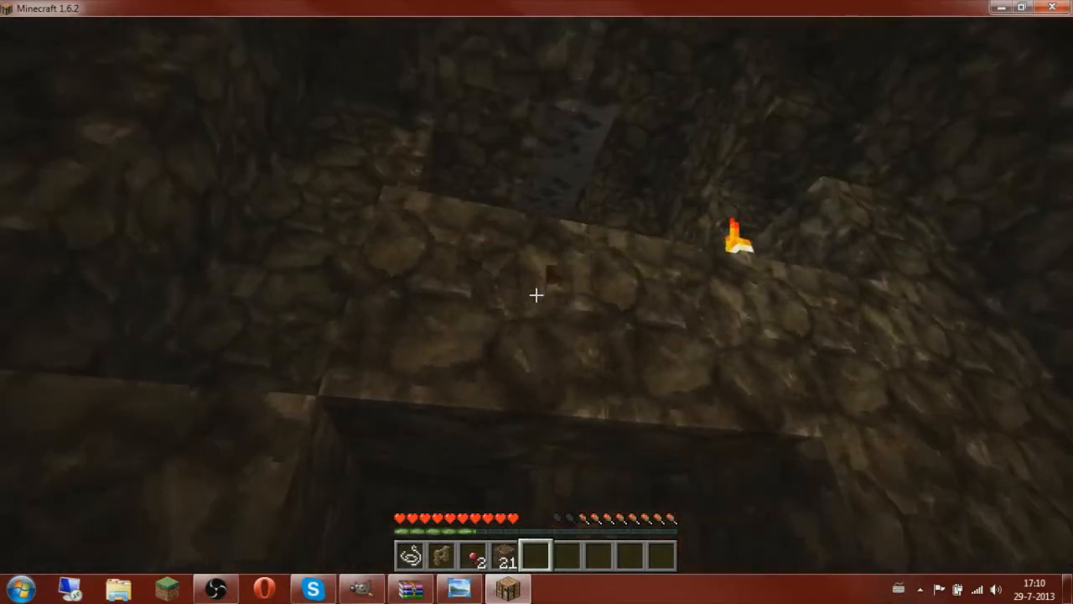
pyautogui.click(536, 296)
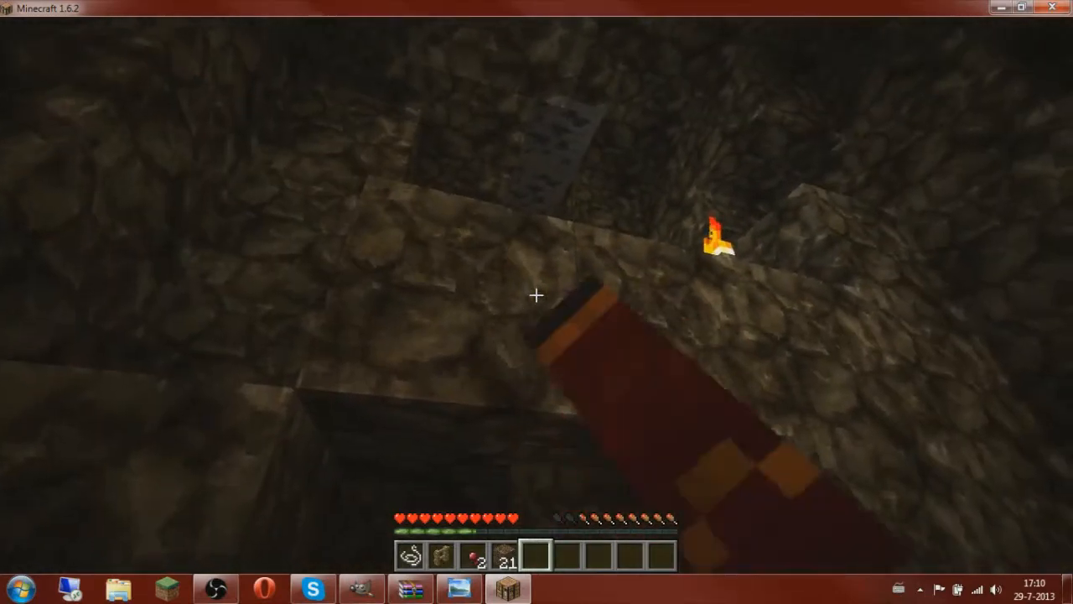
pyautogui.press('s')
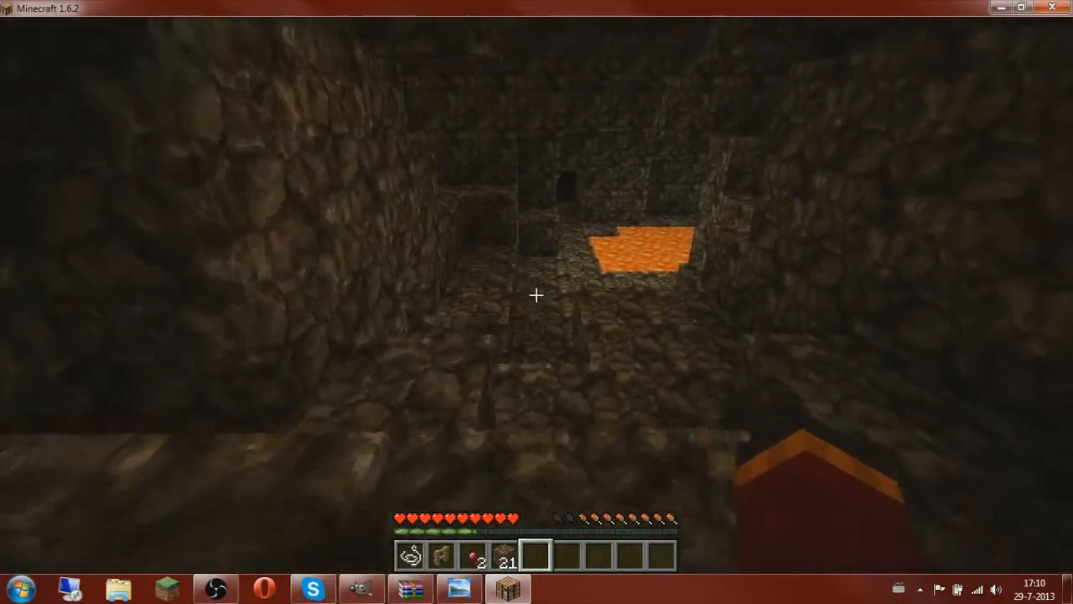
pyautogui.press('w')
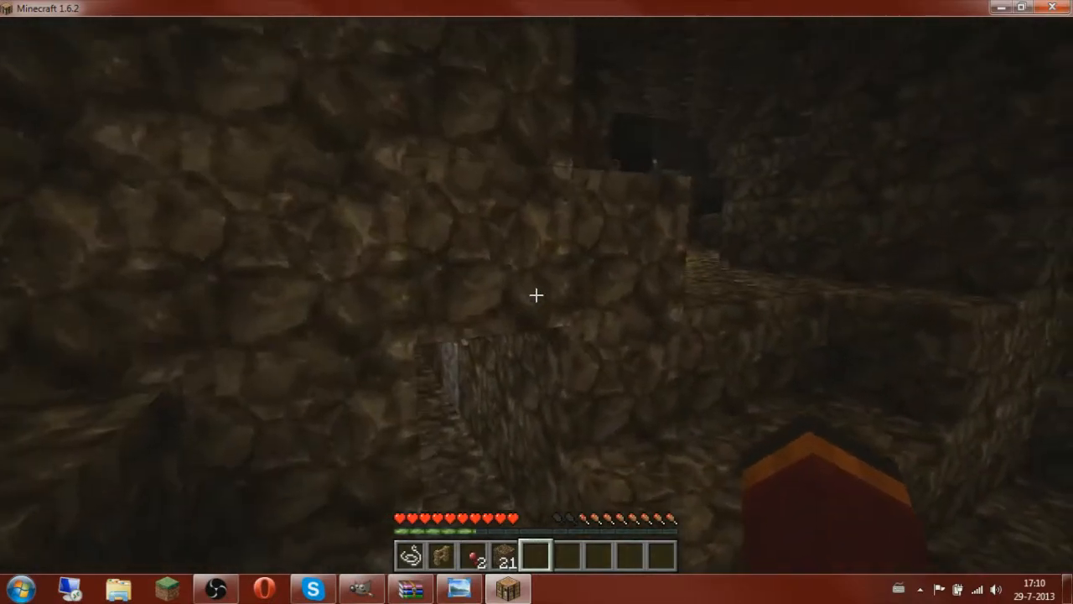
pyautogui.click(537, 295)
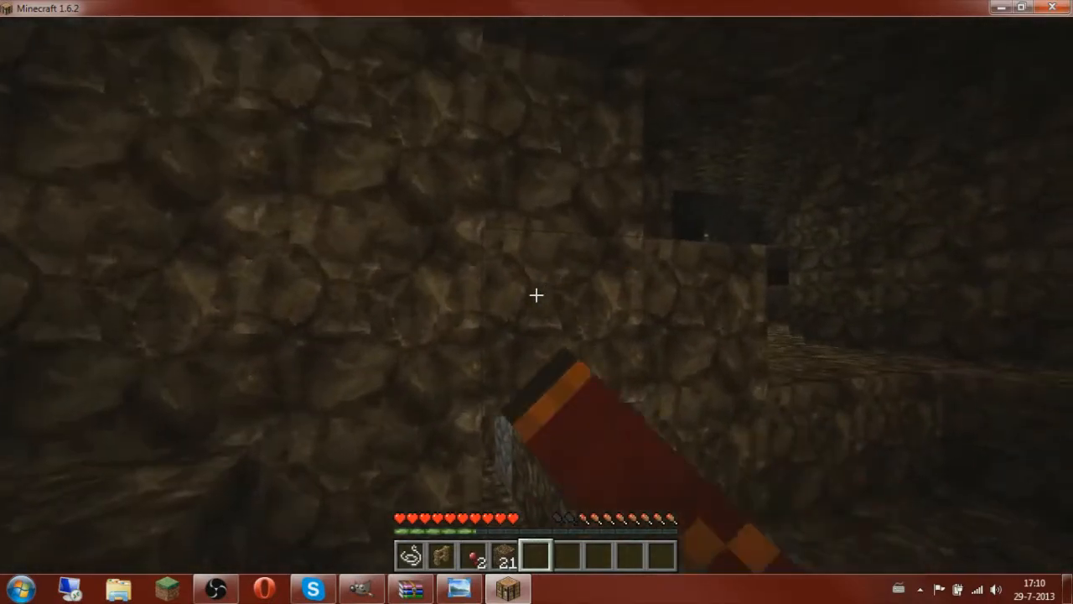
pyautogui.press('s')
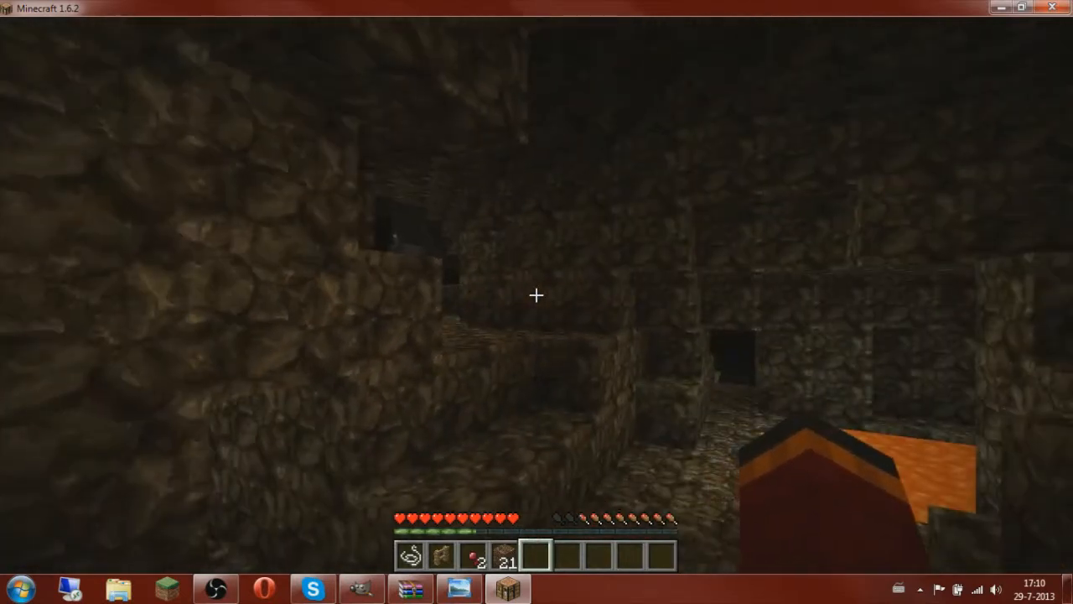
# Switch back to GIMP and set the opacity of the layer directly above the Background to 43.6
pyautogui.press('Escape')
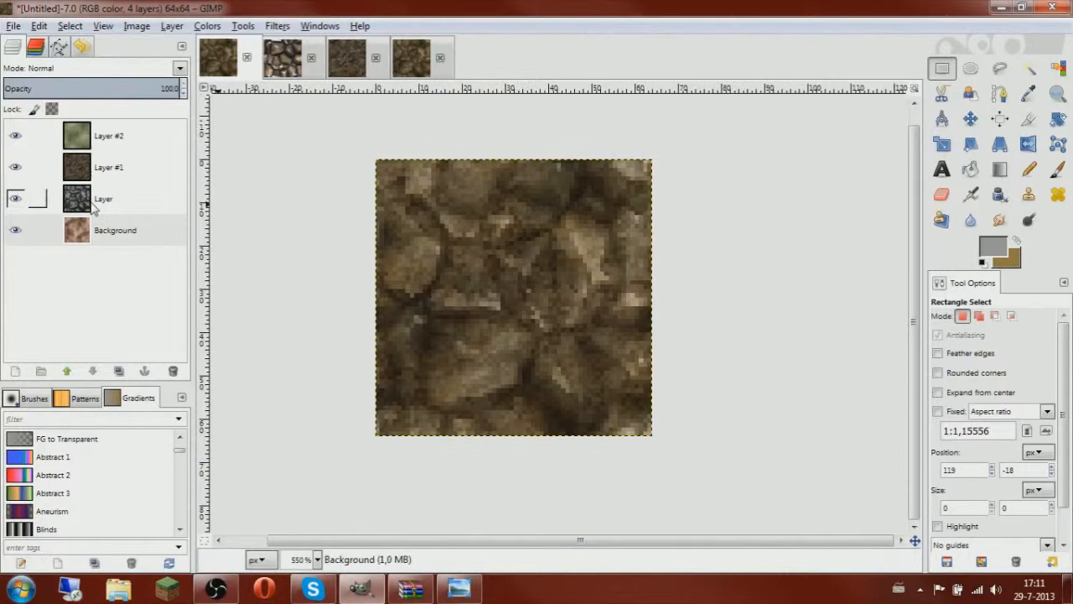
pyautogui.click(38, 199)
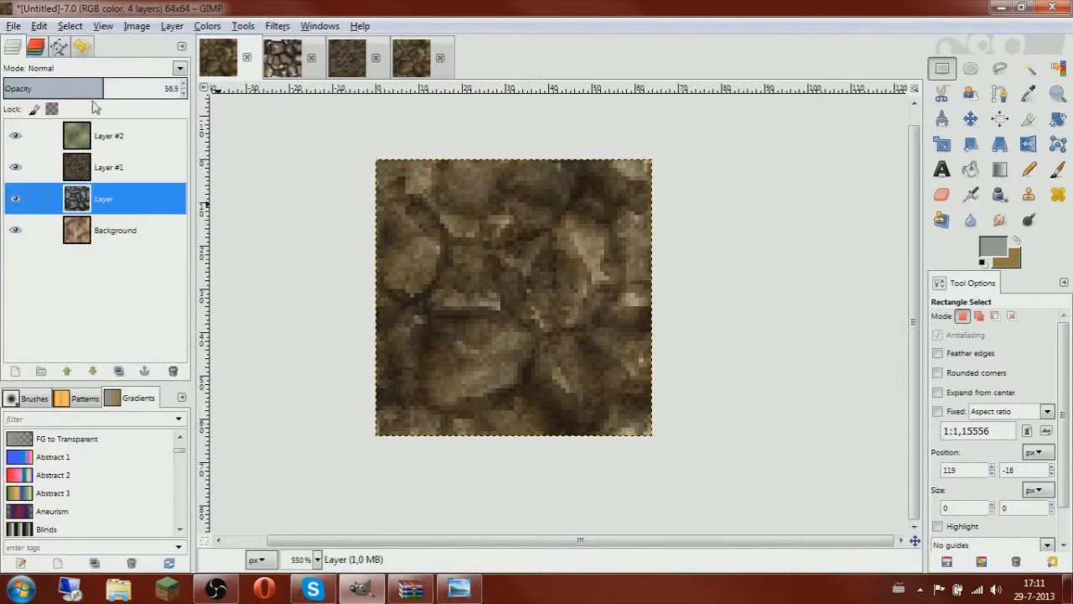
pyautogui.moveTo(102, 87); pyautogui.dragTo(80, 86)
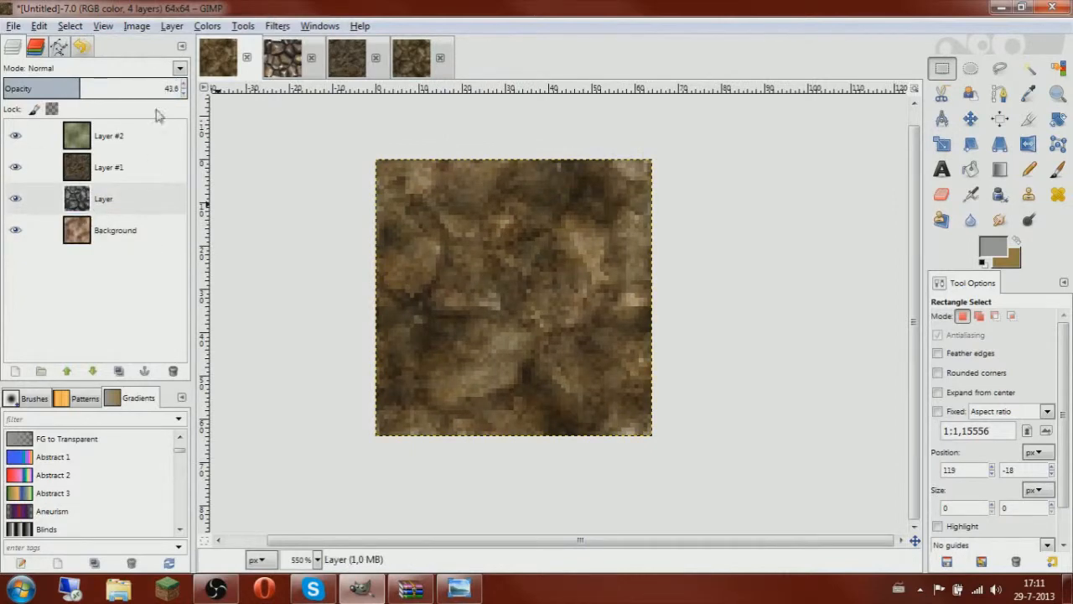
# Merge the visible layers of the adjusted texture, copy the result, and undo the merge
pyautogui.rightClick(76, 156)
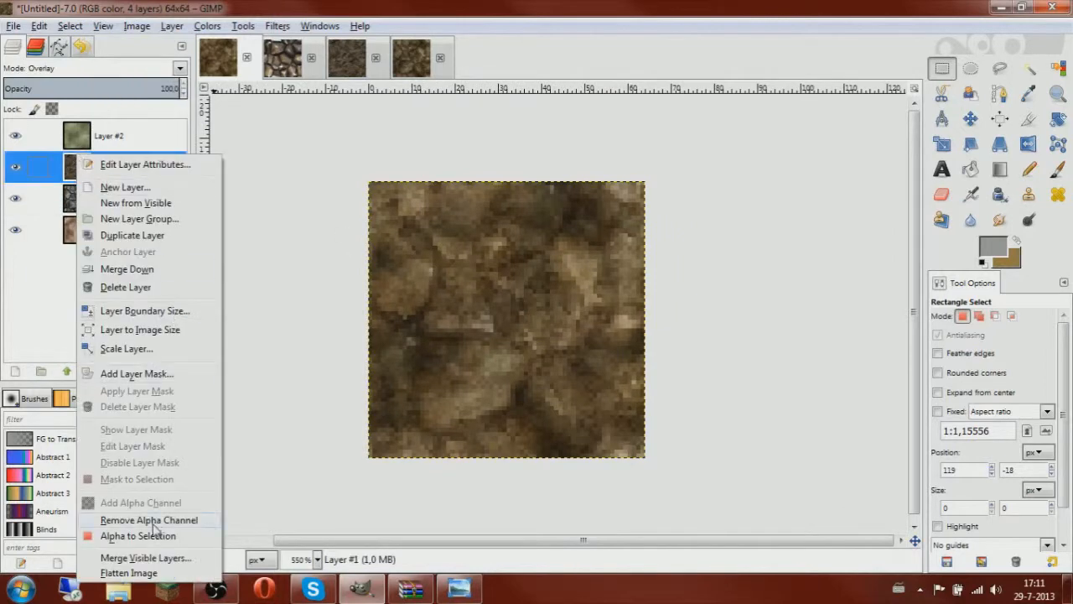
pyautogui.click(143, 558)
pyautogui.click(137, 232)
pyautogui.hotkey('ctrl', 'c')
pyautogui.hotkey('ctrl', 'z')
# Paste the revised texture over the old one in the stone.png image and anchor it
pyautogui.click(412, 54)
pyautogui.hotkey('ctrl', 'v')
pyautogui.click(848, 163)
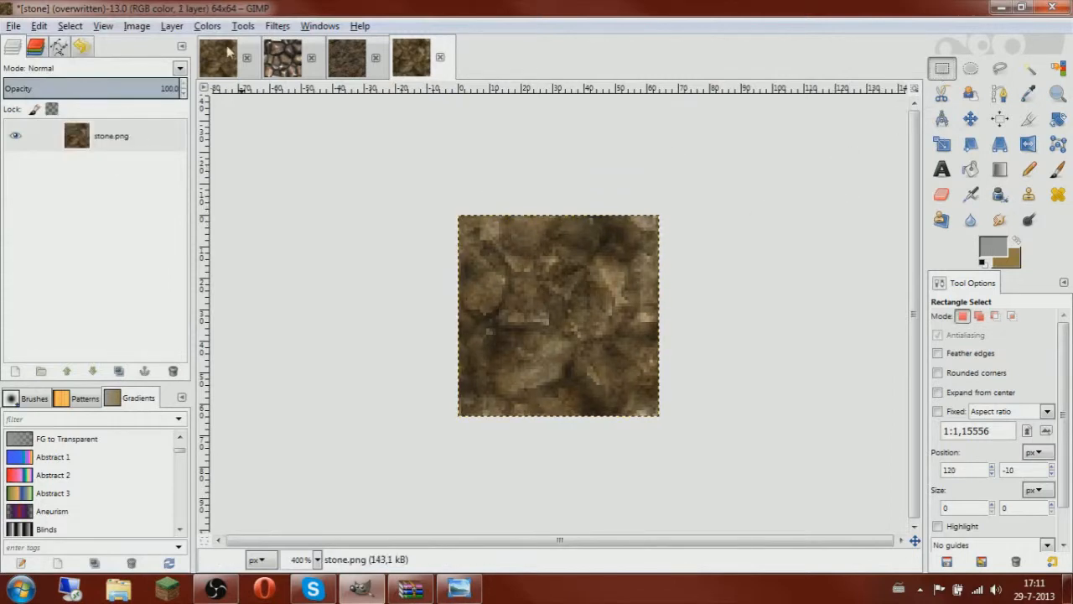
# Brighten the stone.png texture by raising its color curve with a Curves adjustment
pyautogui.click(207, 26)
pyautogui.click(288, 163)
pyautogui.moveTo(160, 224); pyautogui.dragTo(158, 248)
pyautogui.click(214, 447)
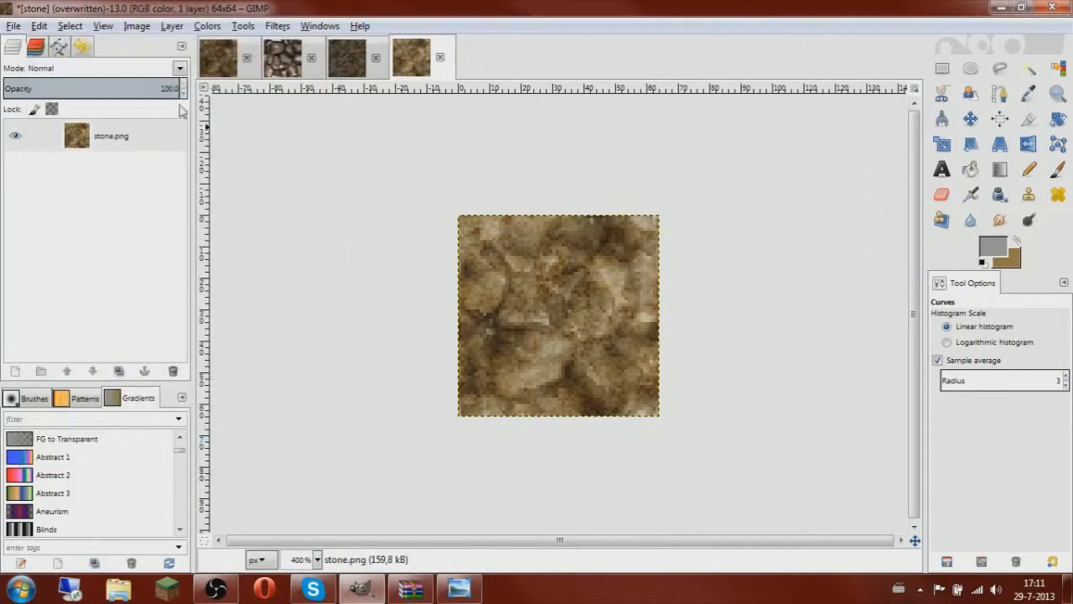
# Apply a Hue-Saturation adjustment to the stone.png layer with hue 7, lightness -20 and saturation -38
pyautogui.click(207, 26)
pyautogui.click(243, 63)
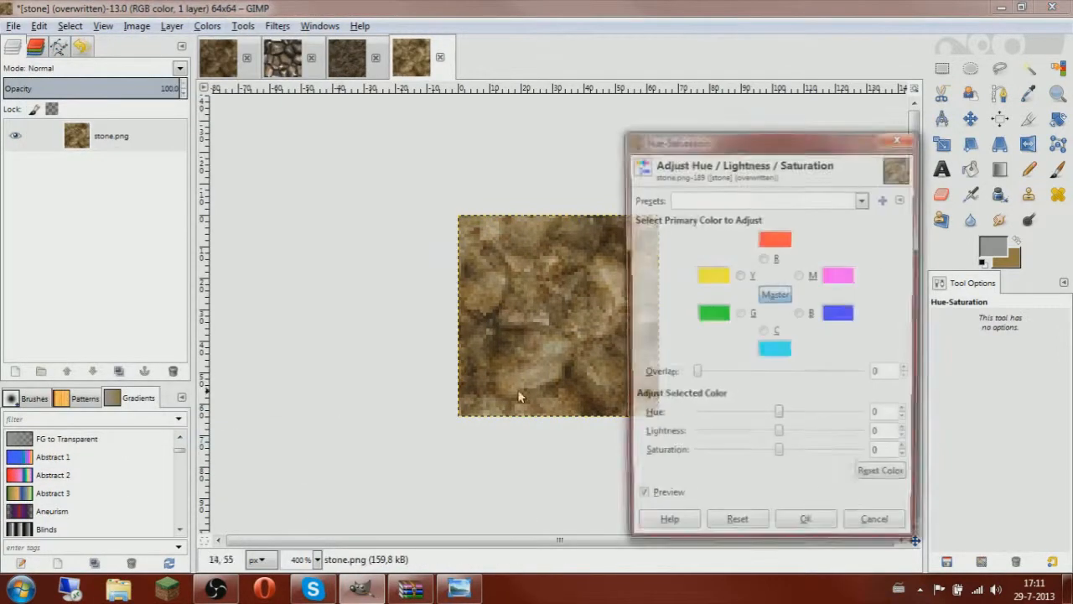
pyautogui.moveTo(779, 457); pyautogui.dragTo(758, 471)
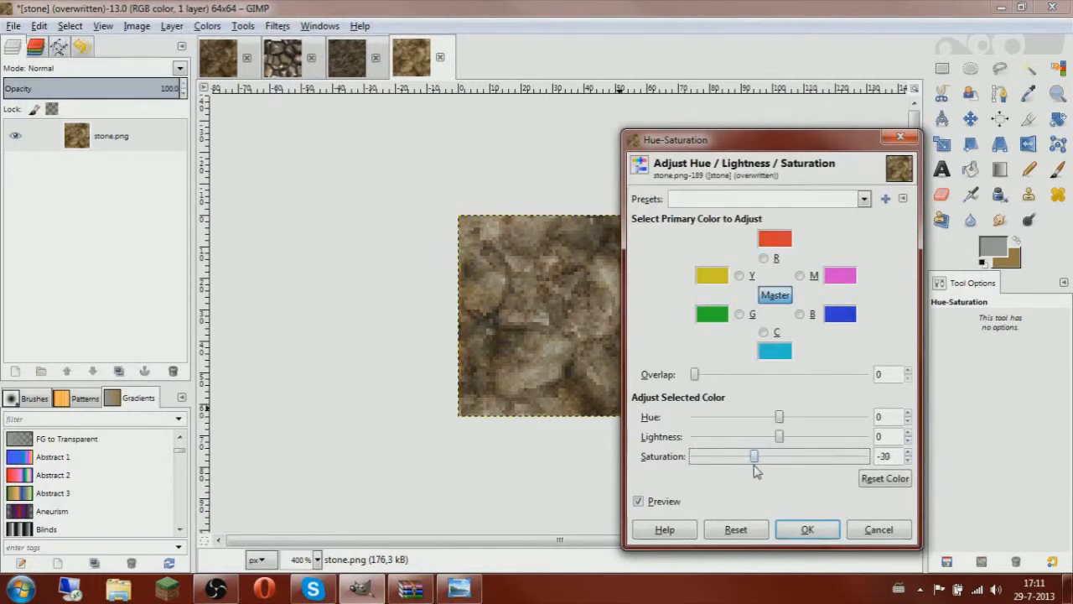
pyautogui.moveTo(779, 417)
pyautogui.mouseDown()
pyautogui.moveTo(769, 417)
pyautogui.moveTo(791, 417)
pyautogui.moveTo(781, 421)
pyautogui.mouseUp()
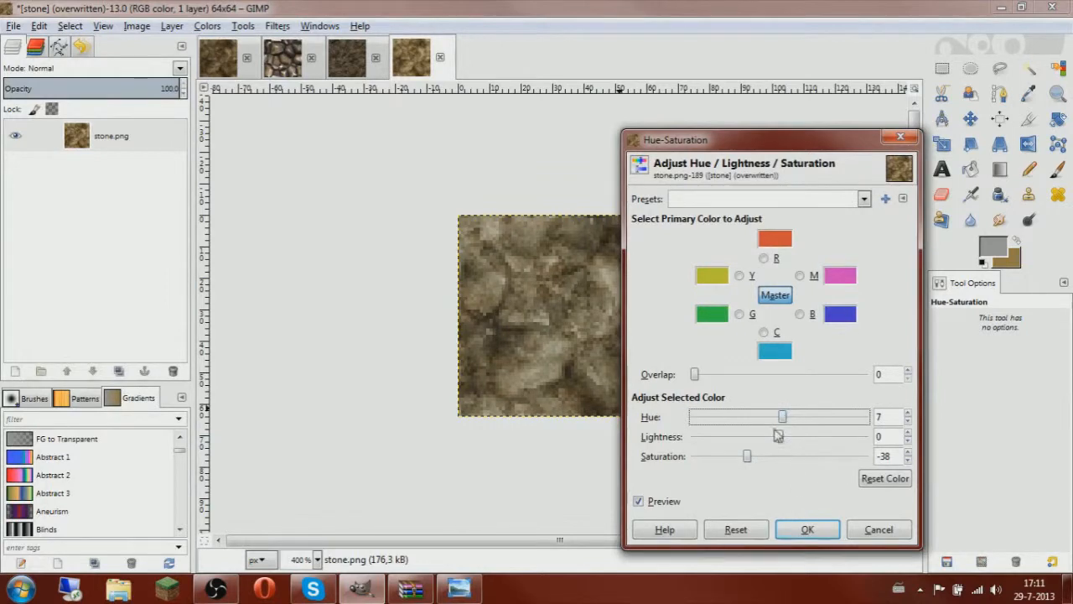
pyautogui.moveTo(775, 445); pyautogui.dragTo(761, 450)
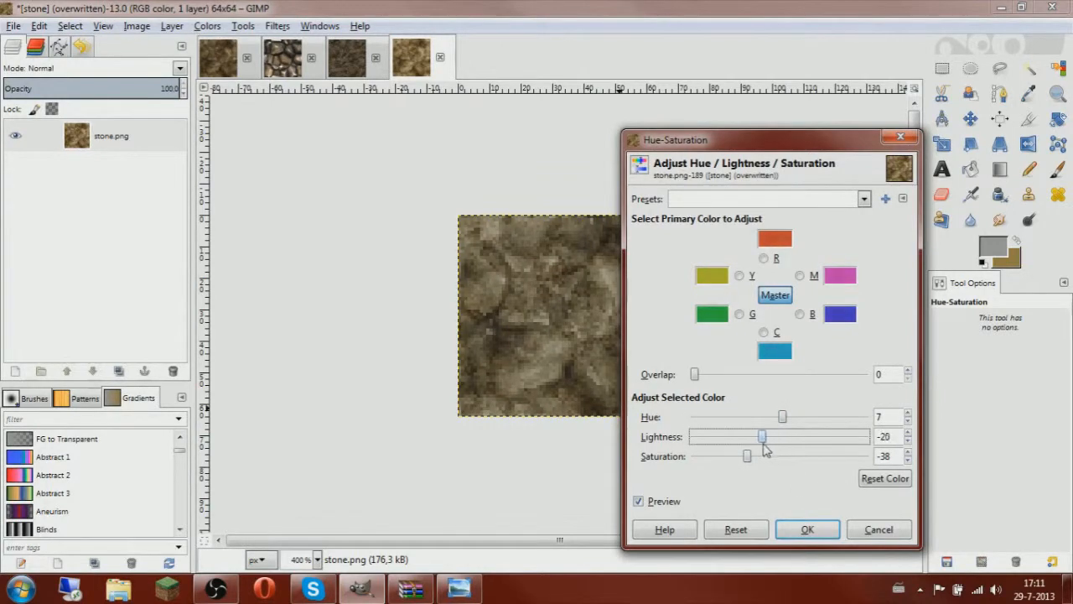
pyautogui.click(806, 529)
# Overwrite stone.png with the recolored texture and update it in the resource pack archive in WinRAR
pyautogui.scroll(-2, 655, 376)
pyautogui.scroll(4, 655, 377)
pyautogui.scroll(-1, 655, 377)
pyautogui.press('r')
pyautogui.click(17, 26)
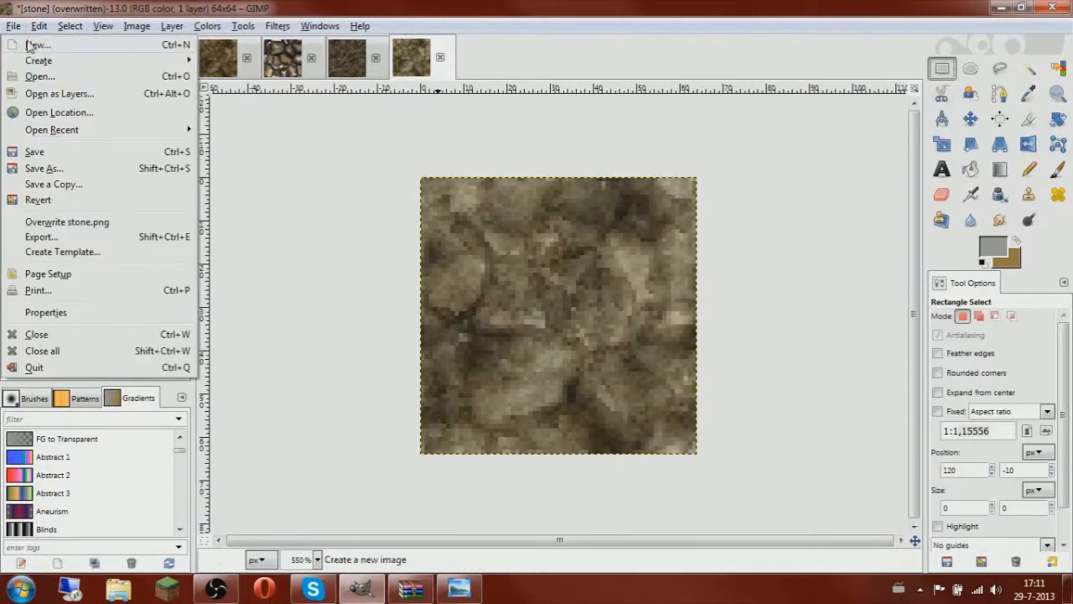
pyautogui.click(75, 216)
pyautogui.click(404, 585)
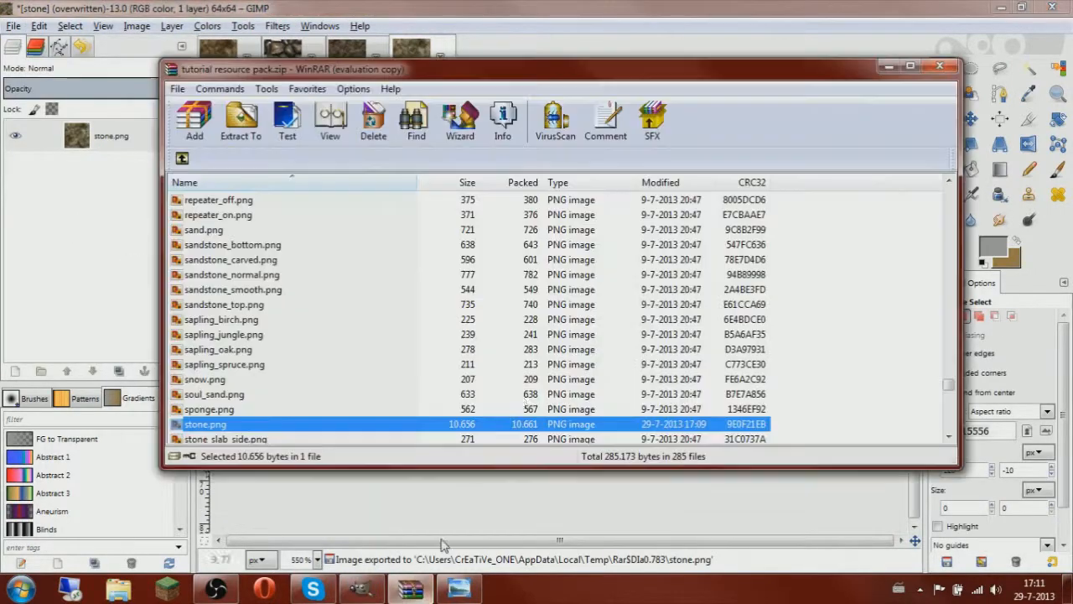
pyautogui.click(477, 349)
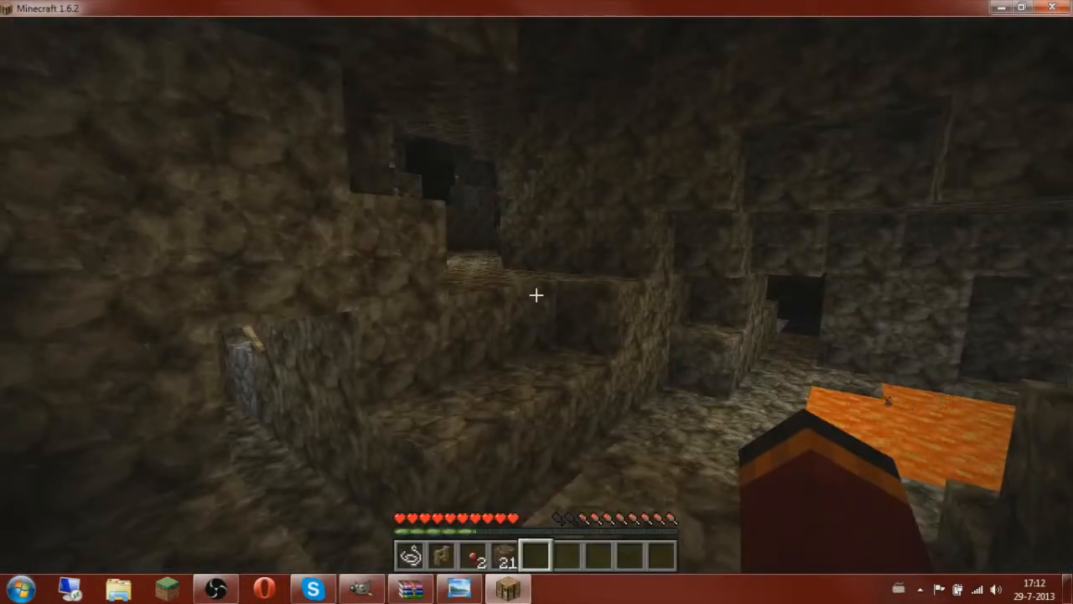
# Walk through the Minecraft cave and examine the stone texture on the walls and floor up close
pyautogui.press('w')
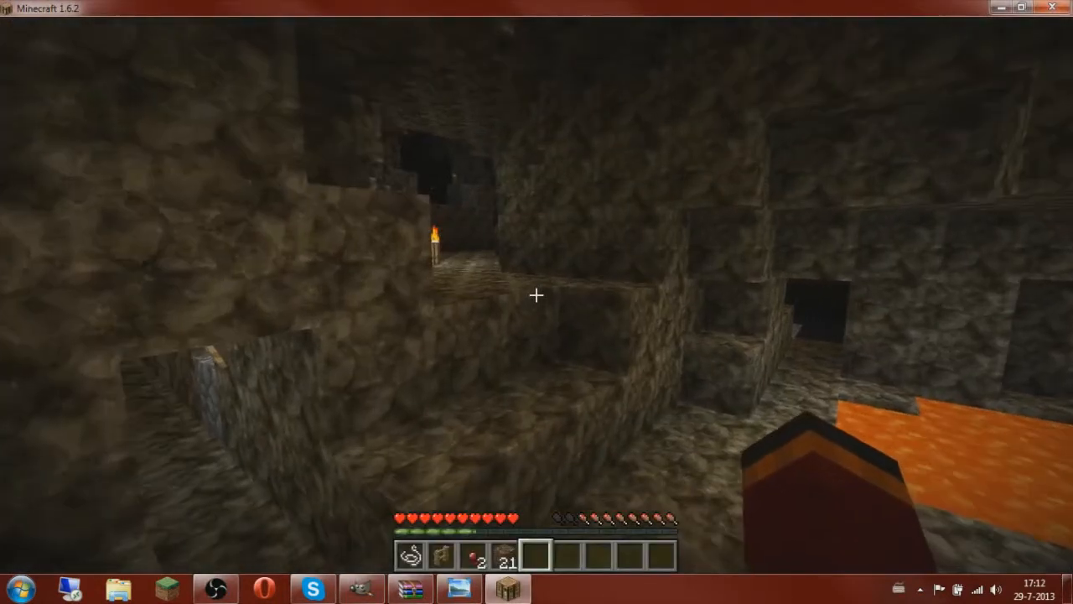
pyautogui.press('w')
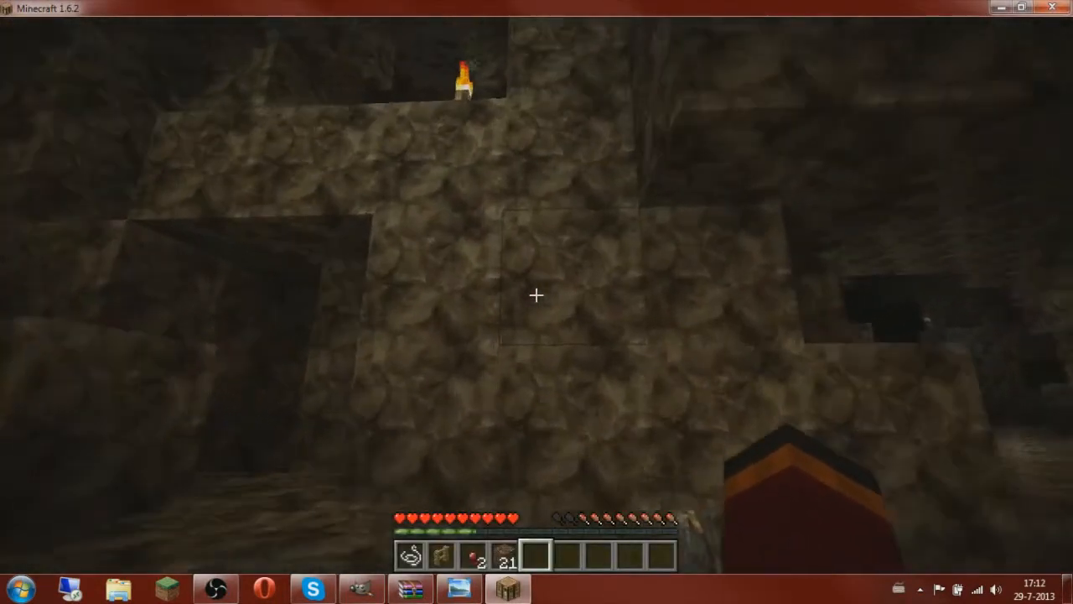
pyautogui.press('w')
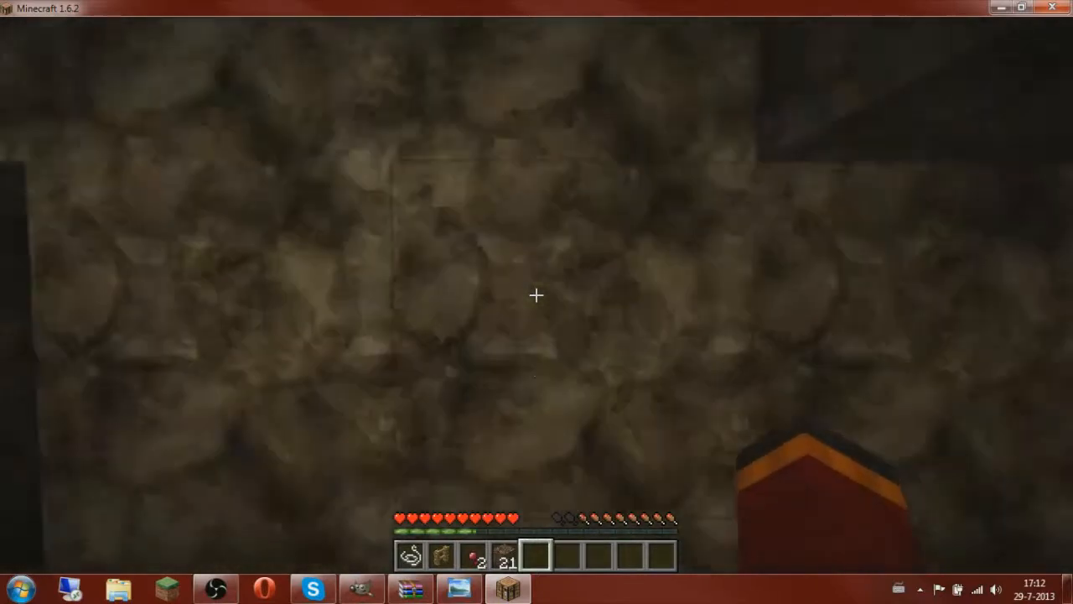
pyautogui.press('s')
pyautogui.press('w')
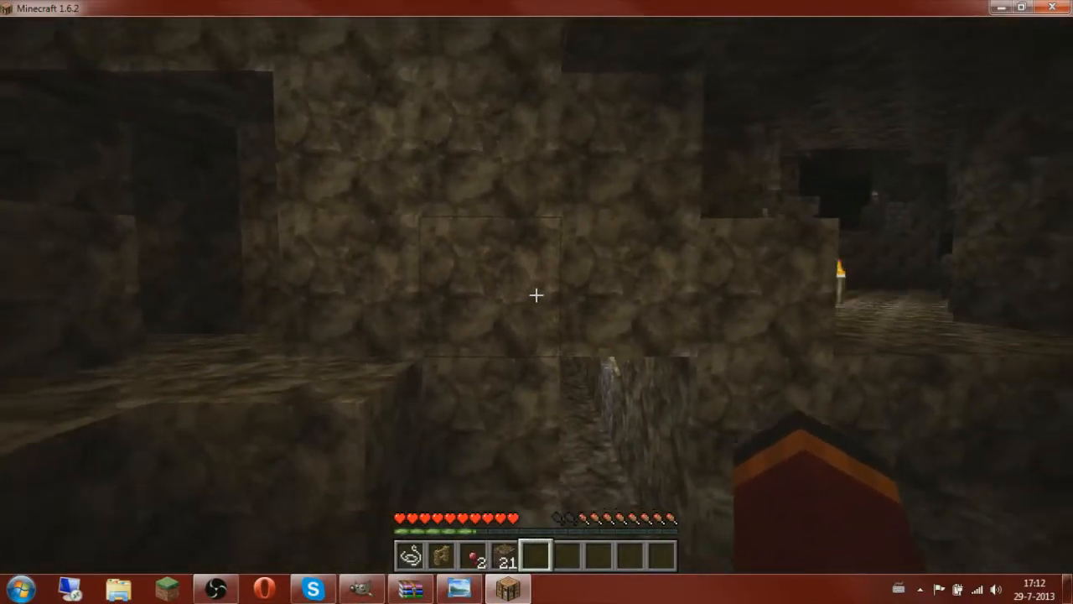
pyautogui.click(537, 295)
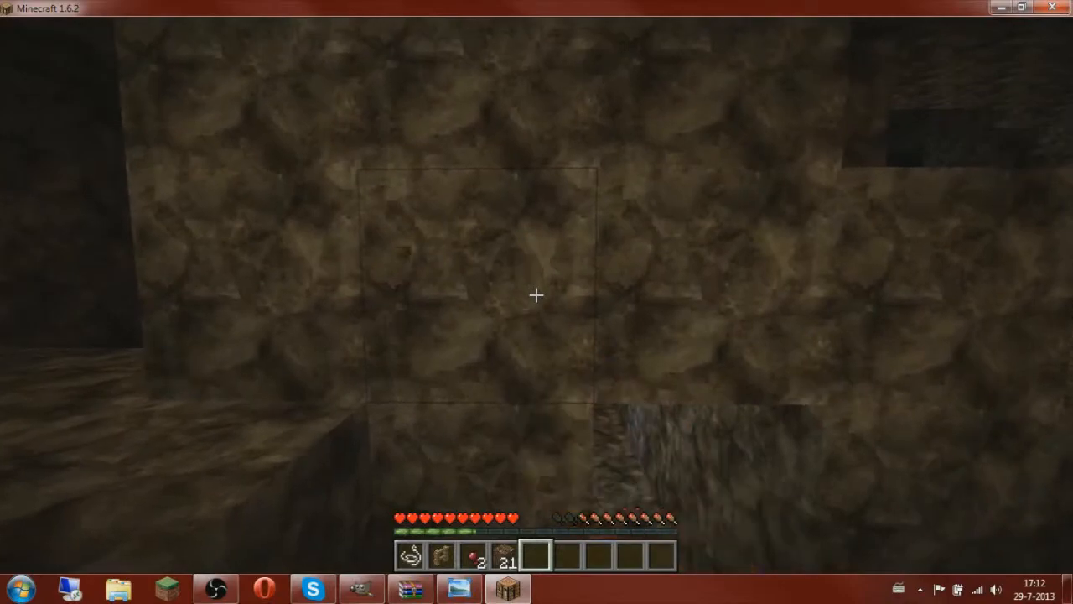
pyautogui.press('w')
pyautogui.press('w')
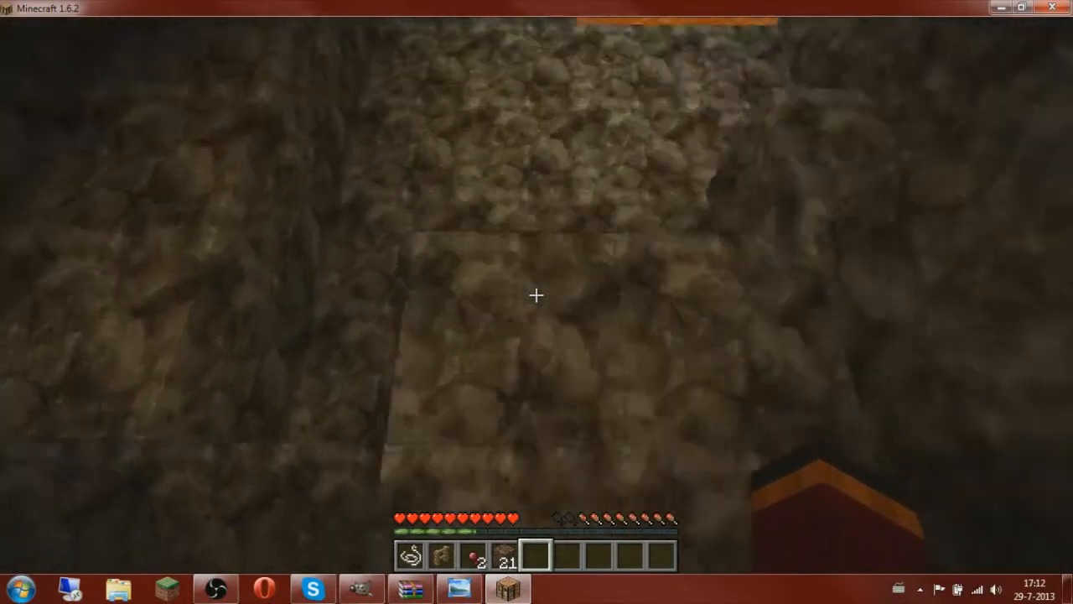
pyautogui.press('w')
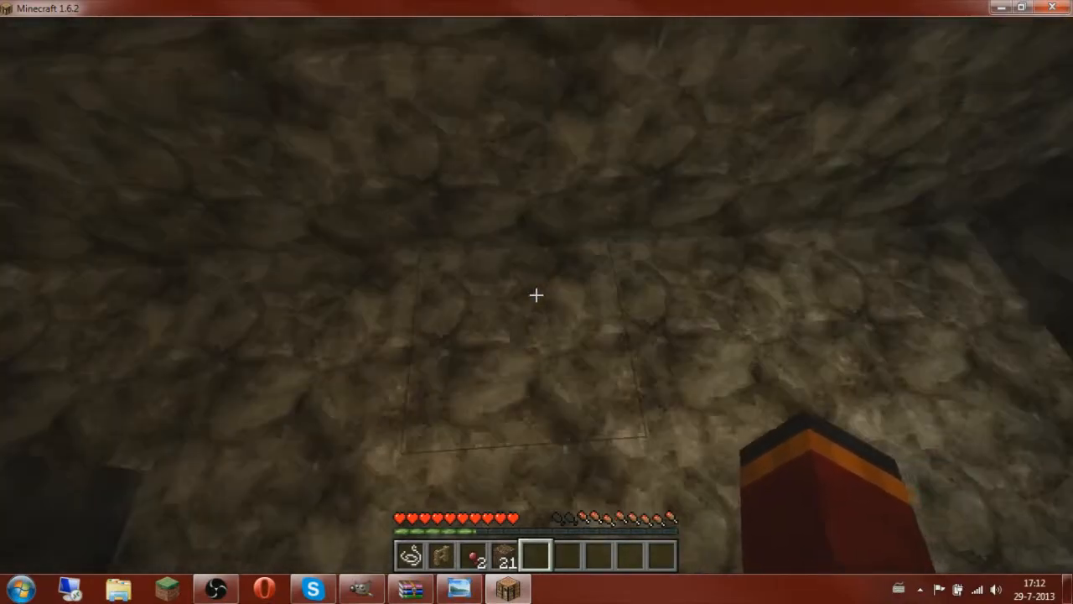
pyautogui.press('w')
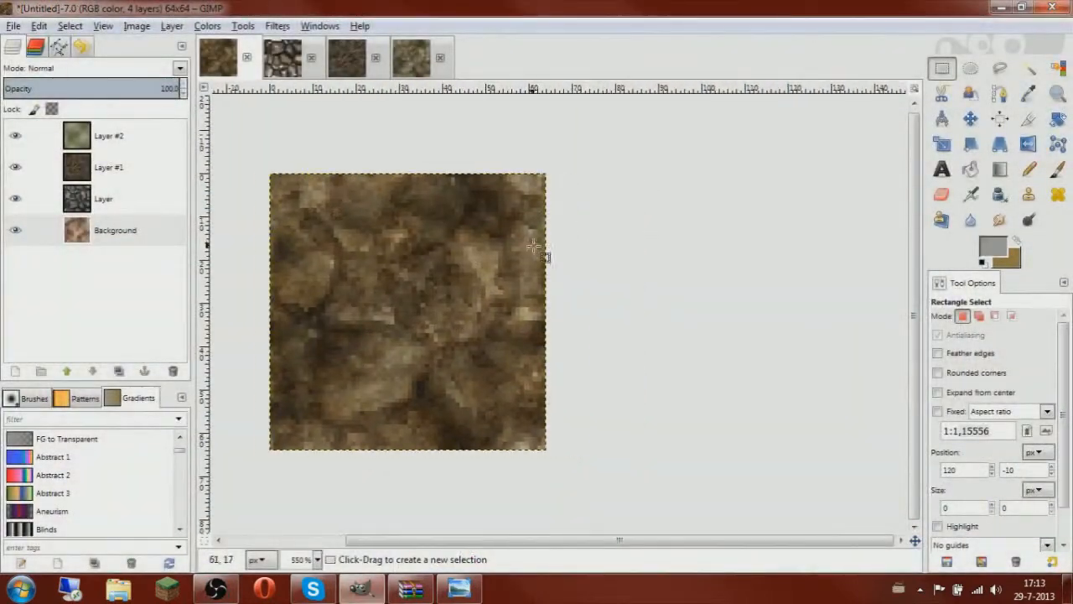
# In GIMP, add a new layer above Layer #2 in the untitled image and fill it with the gray foreground color
pyautogui.click(134, 172)
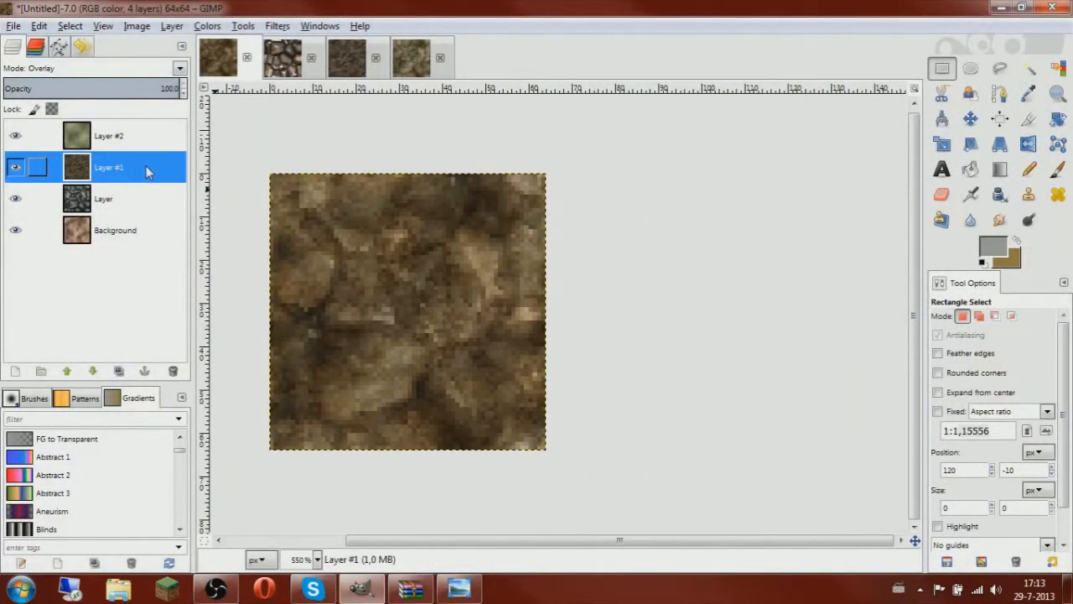
pyautogui.moveTo(338, 173); pyautogui.dragTo(431, 173)
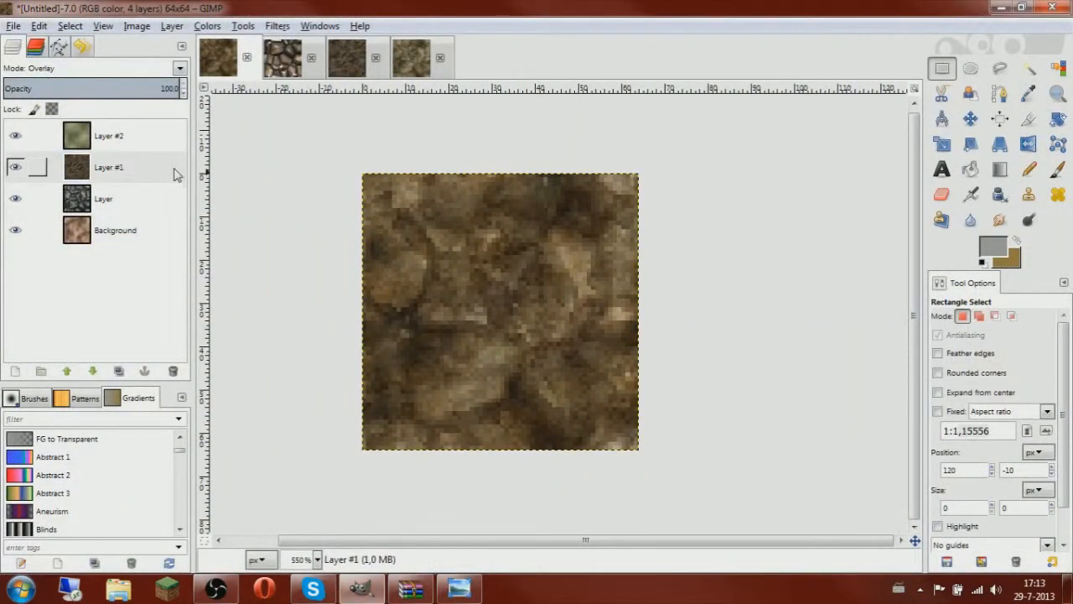
pyautogui.click(111, 172)
pyautogui.rightClick(123, 138)
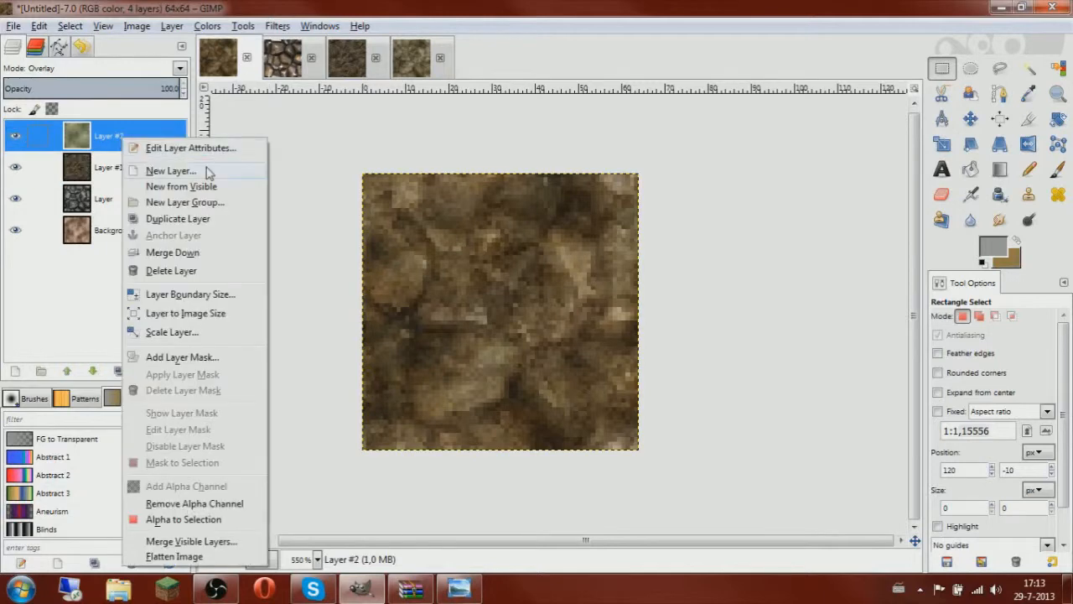
pyautogui.click(195, 171)
pyautogui.click(236, 372)
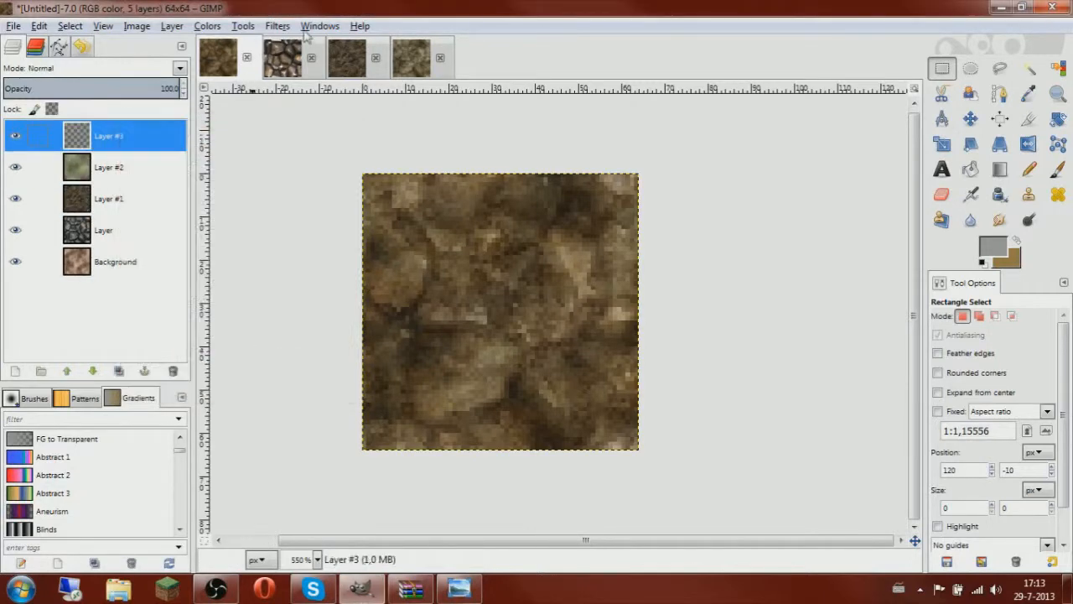
pyautogui.click(278, 26)
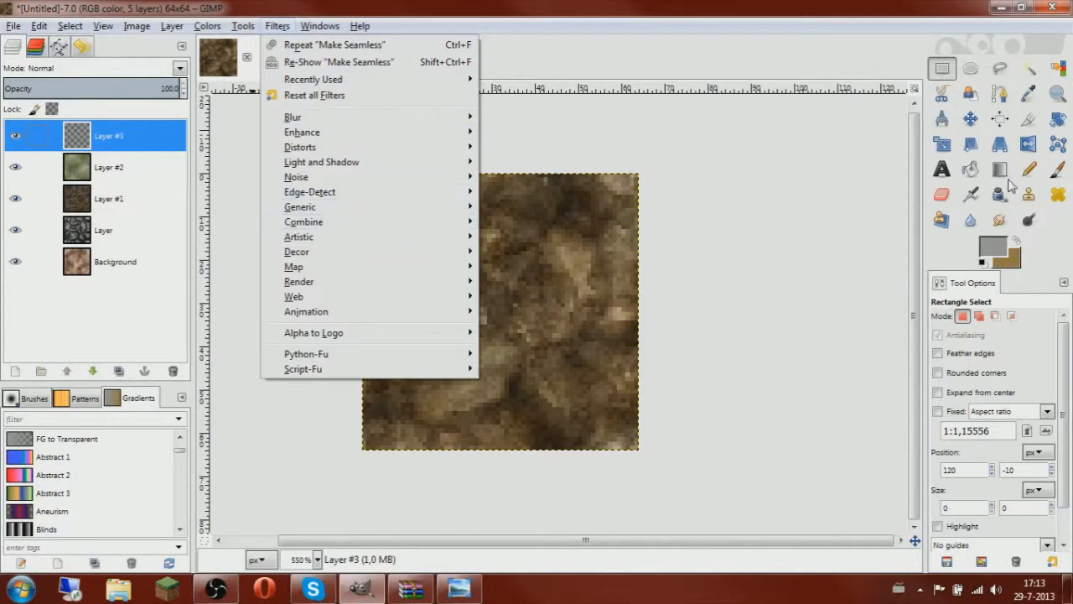
pyautogui.click(971, 172)
pyautogui.click(585, 249)
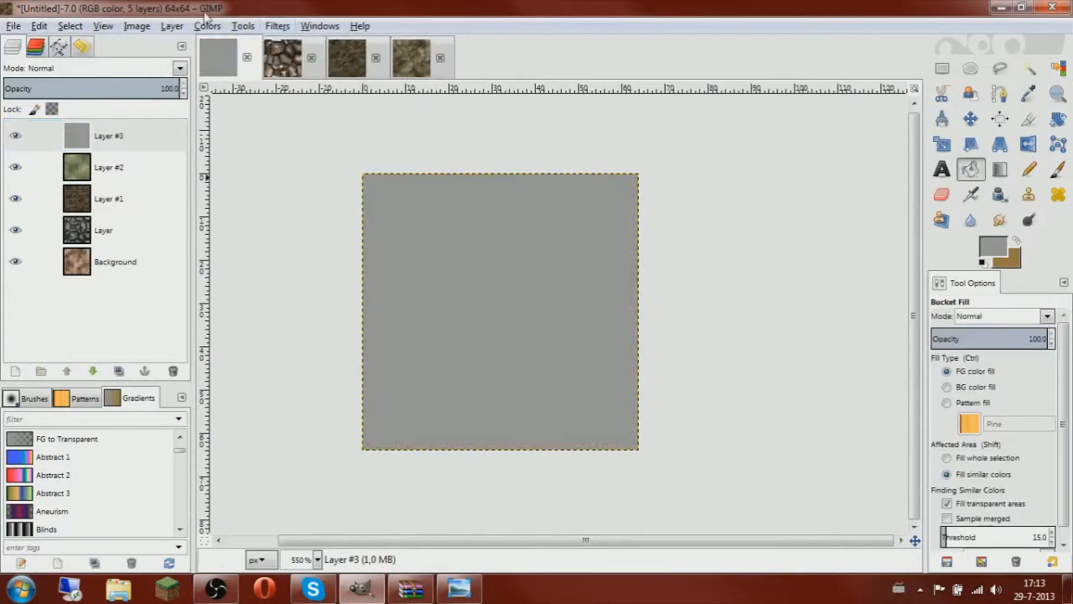
# Apply RGB Noise at 0.20 for red, green and blue to the gray Layer #3 and make it seamless
pyautogui.click(277, 26)
pyautogui.moveTo(324, 177)
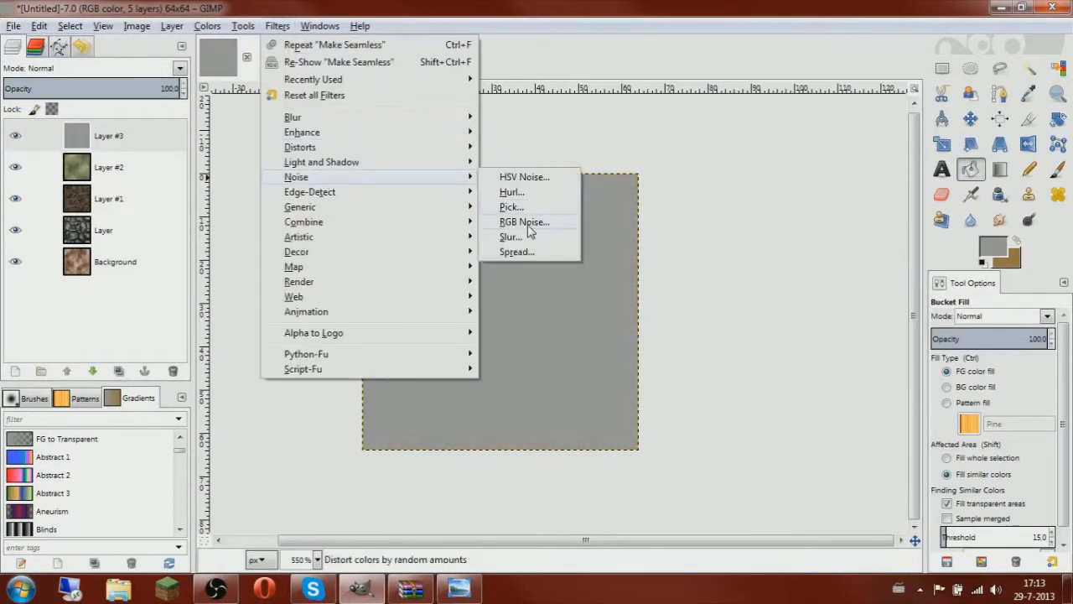
pyautogui.click(560, 220)
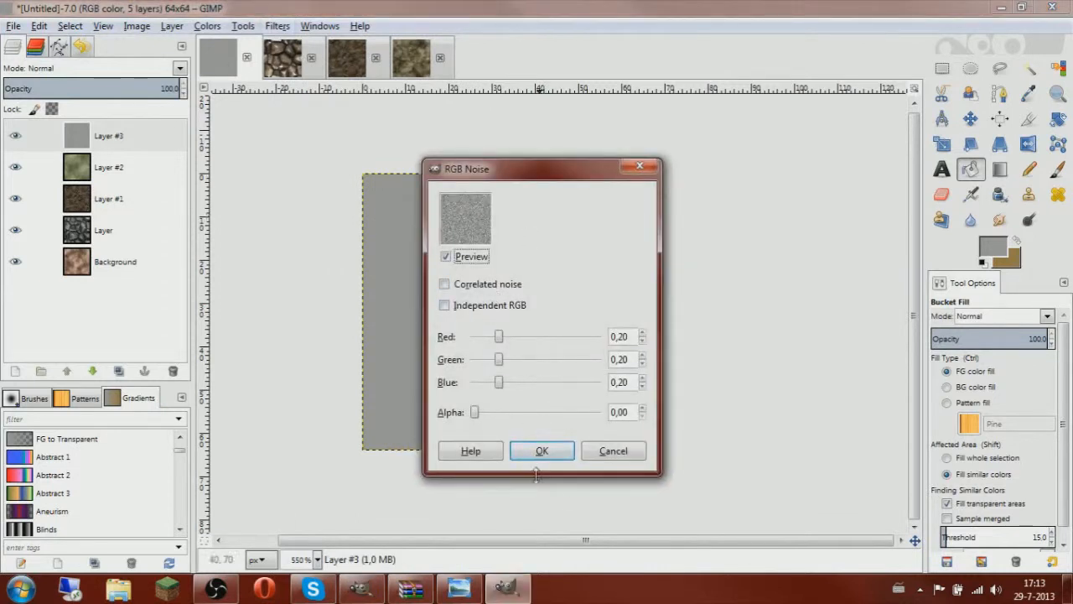
pyautogui.click(542, 451)
pyautogui.press('r')
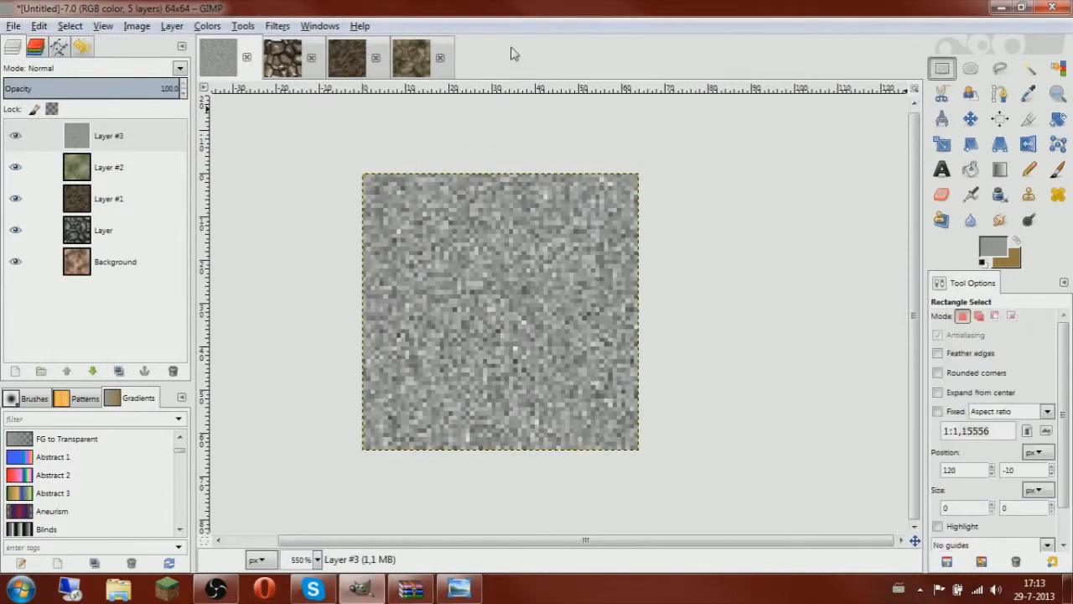
pyautogui.click(282, 26)
pyautogui.moveTo(329, 270)
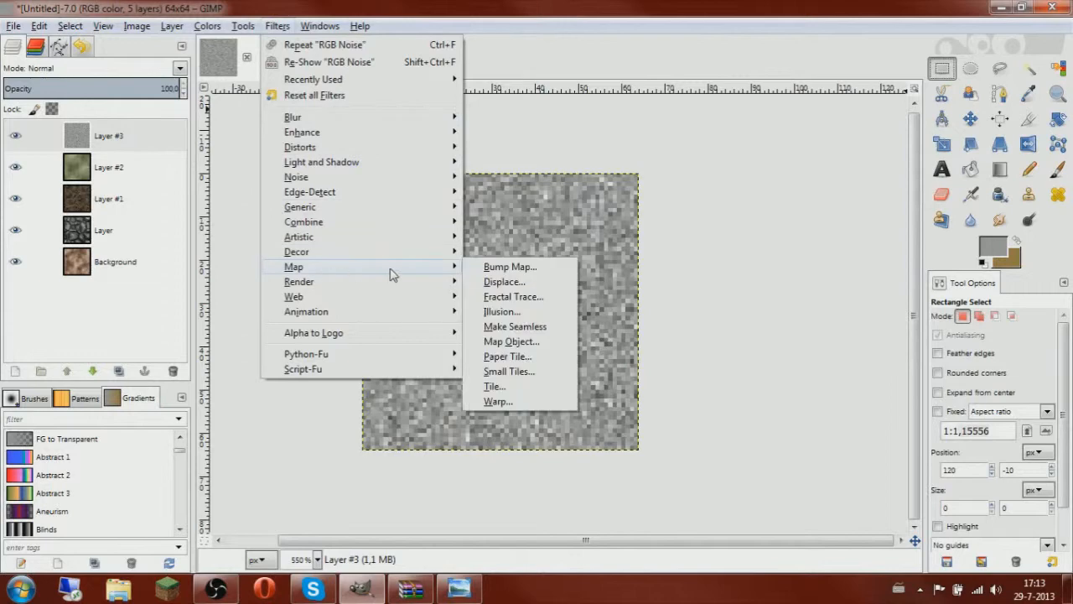
pyautogui.click(515, 326)
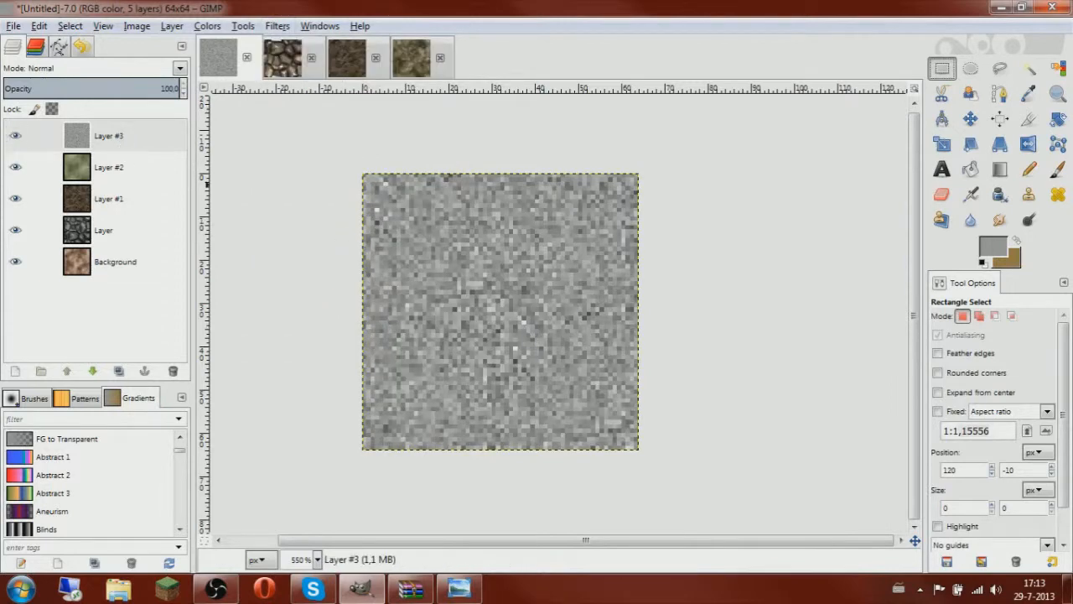
# Blend the noise layer in Overlay mode at 39.6 opacity
pyautogui.click(165, 74)
pyautogui.click(122, 259)
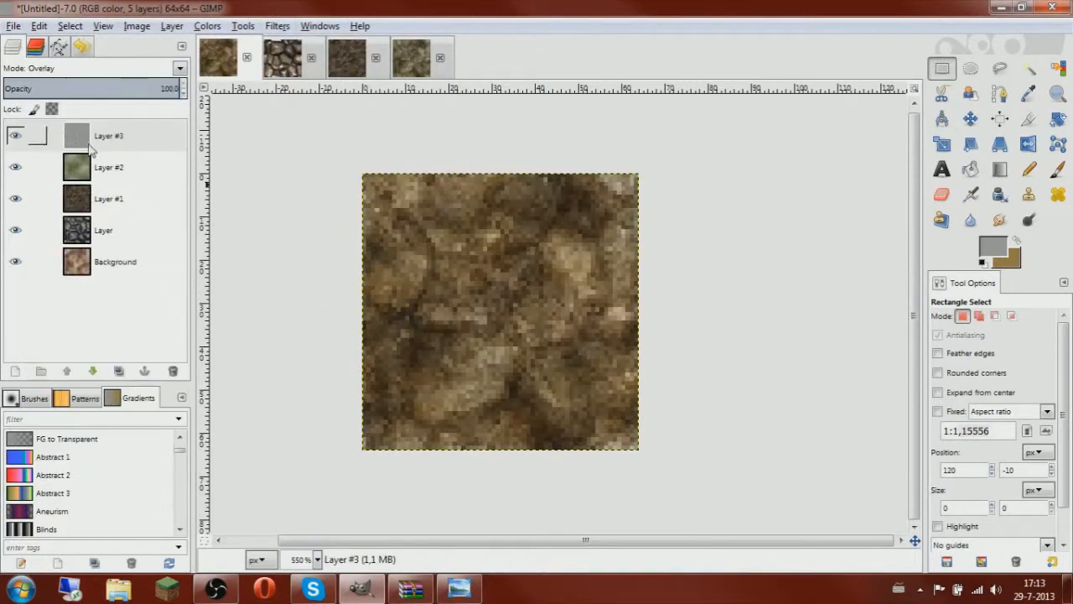
pyautogui.moveTo(128, 88); pyautogui.dragTo(72, 97)
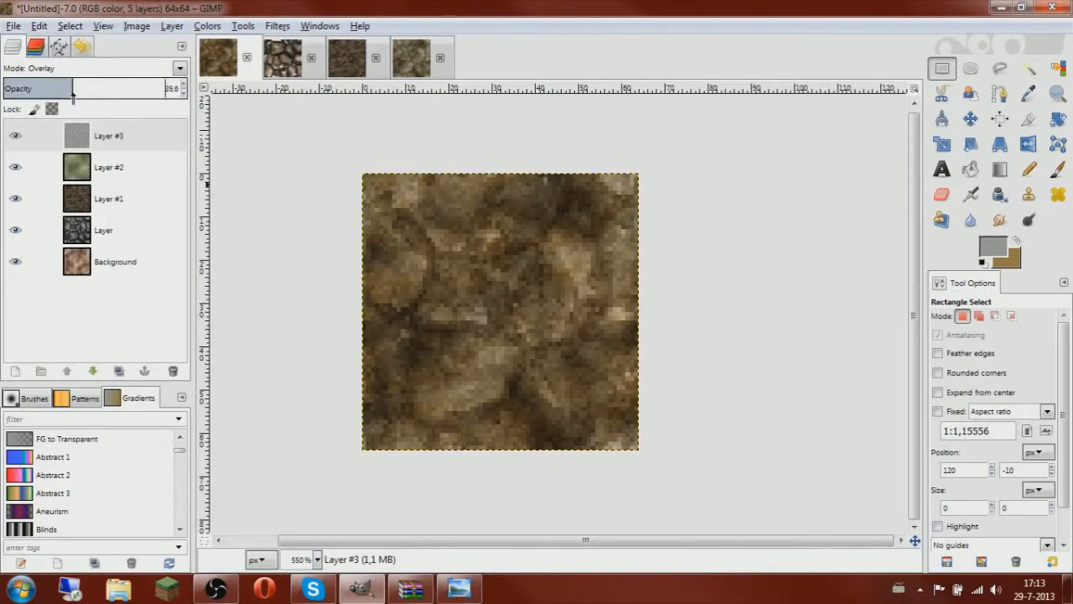
pyautogui.scroll(-1, 384, 185)
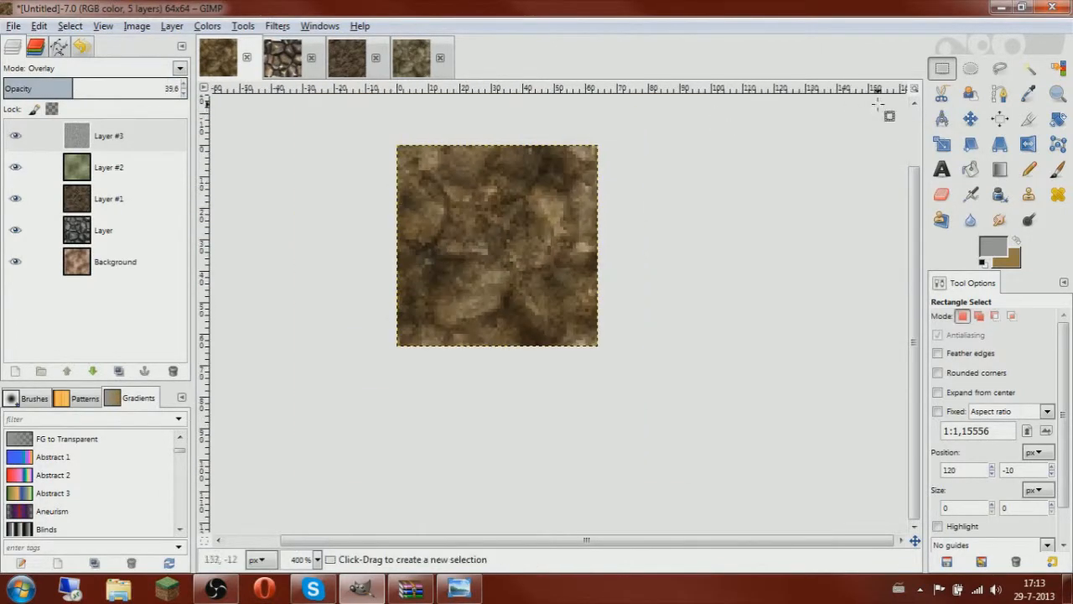
# Set the opacity of the layer directly above Background to 48.4 and colorize it with hue 238, saturation 8 and lightness 0
pyautogui.click(104, 232)
pyautogui.moveTo(83, 87); pyautogui.dragTo(95, 87)
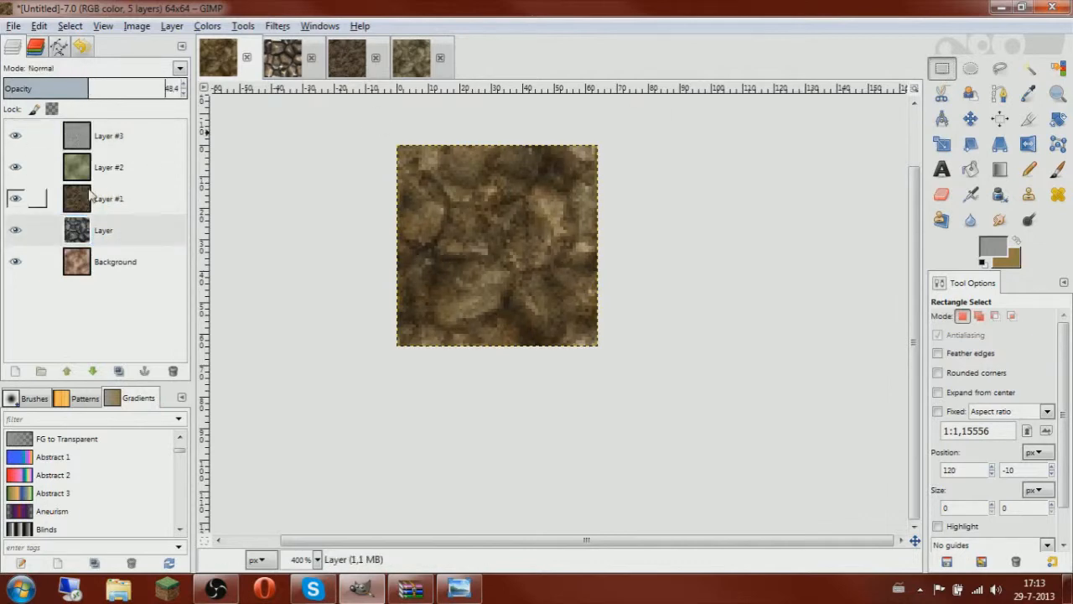
pyautogui.click(97, 234)
pyautogui.click(208, 26)
pyautogui.click(239, 84)
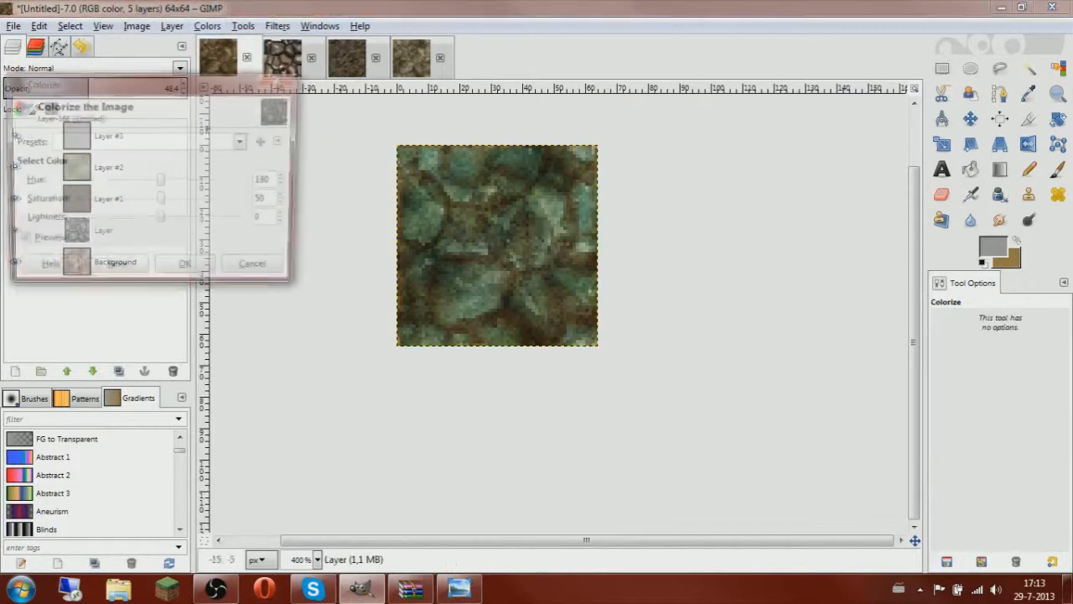
pyautogui.moveTo(162, 180); pyautogui.dragTo(202, 216)
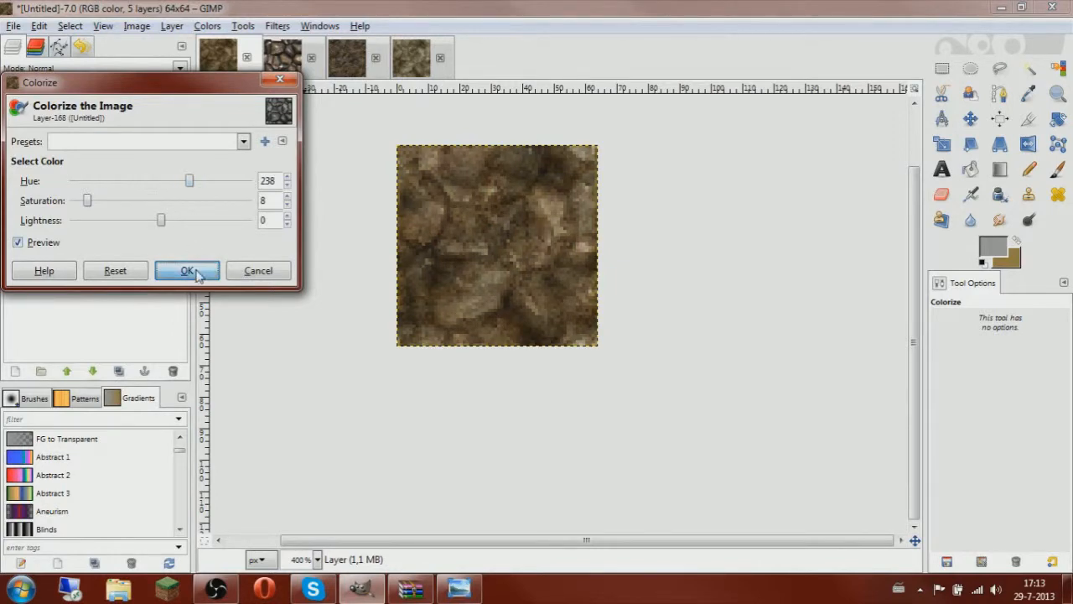
pyautogui.click(202, 270)
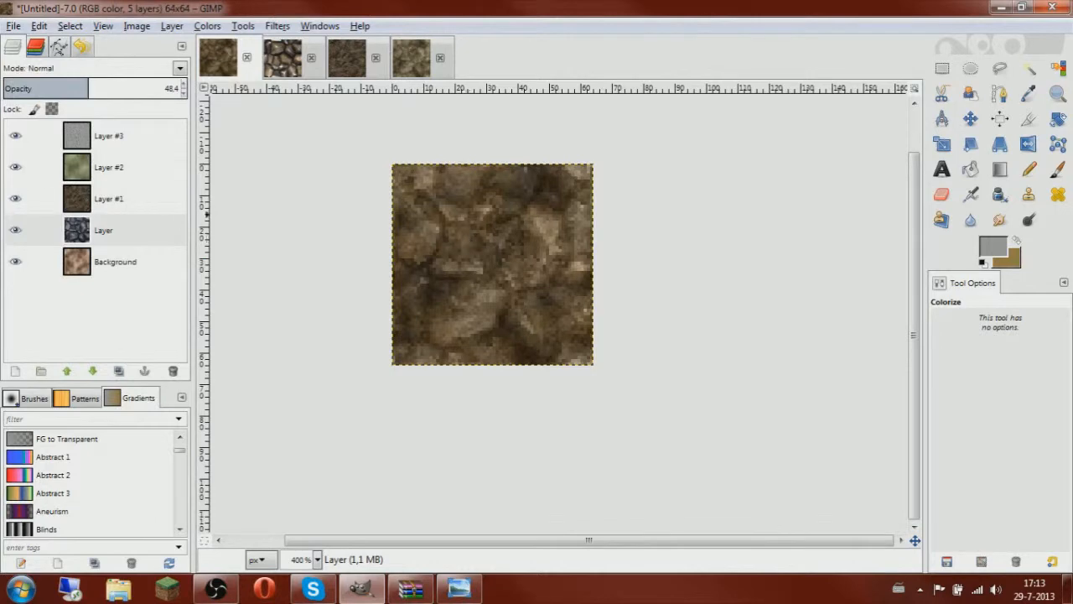
# Merge the visible layers to copy the combined texture, and undo the merge to keep the layers separate
pyautogui.rightClick(108, 208)
pyautogui.click(181, 406)
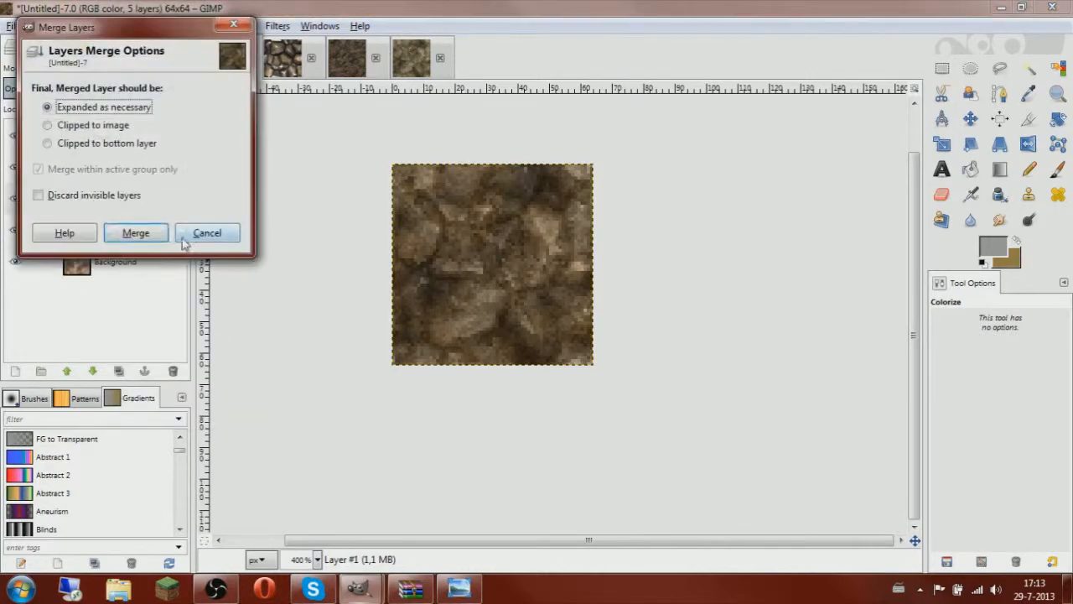
pyautogui.click(151, 235)
pyautogui.hotkey('ctrl', 'c')
pyautogui.hotkey('ctrl', 'z')
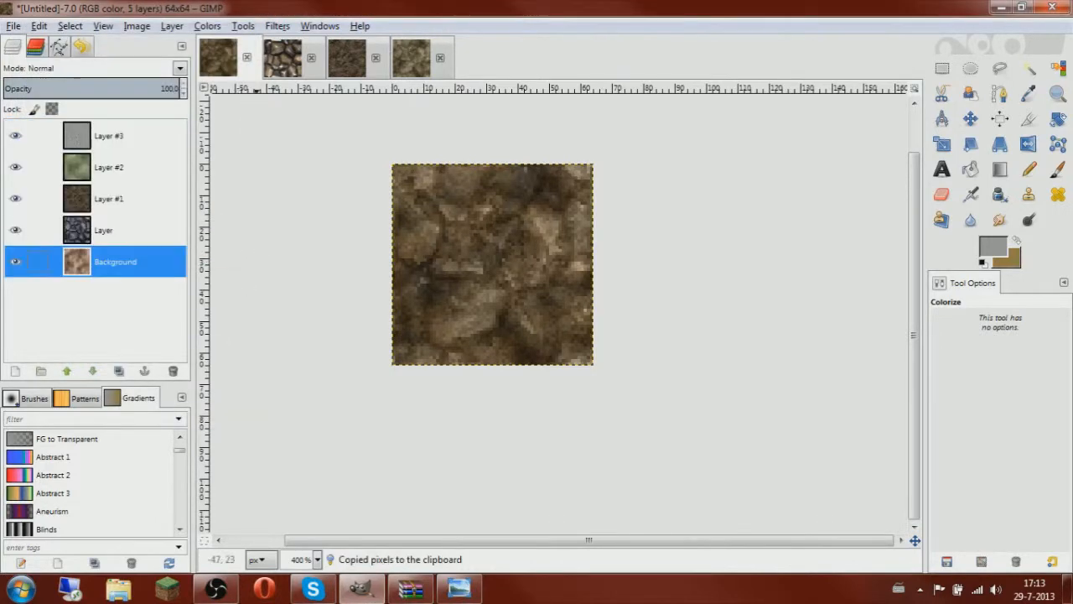
# Paste the combined texture into the stone.png image and anchor it
pyautogui.click(417, 75)
pyautogui.hotkey('ctrl', 'v')
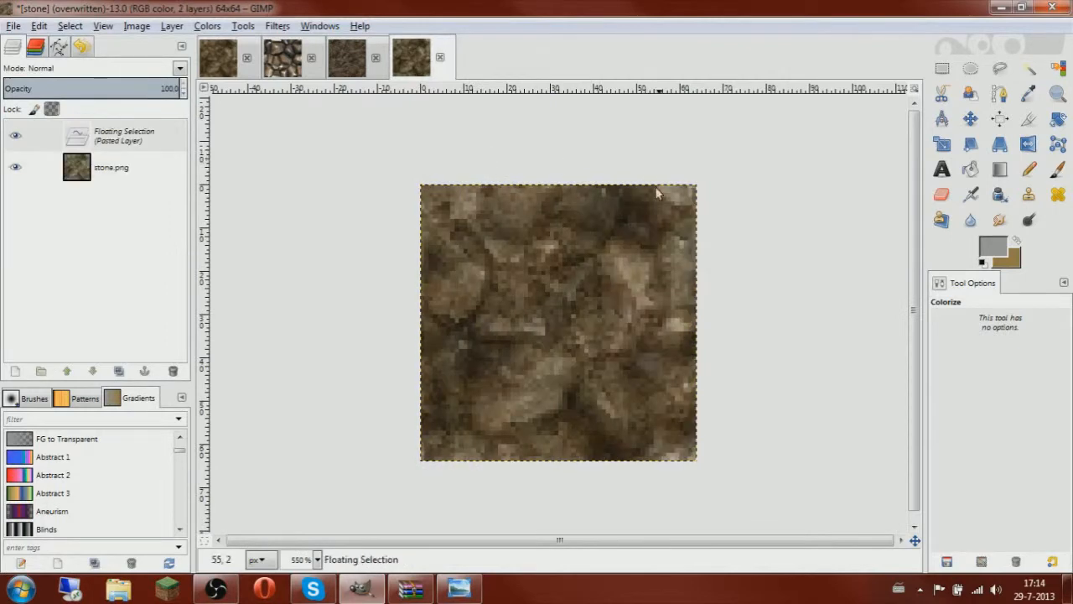
pyautogui.click(943, 68)
pyautogui.click(533, 135)
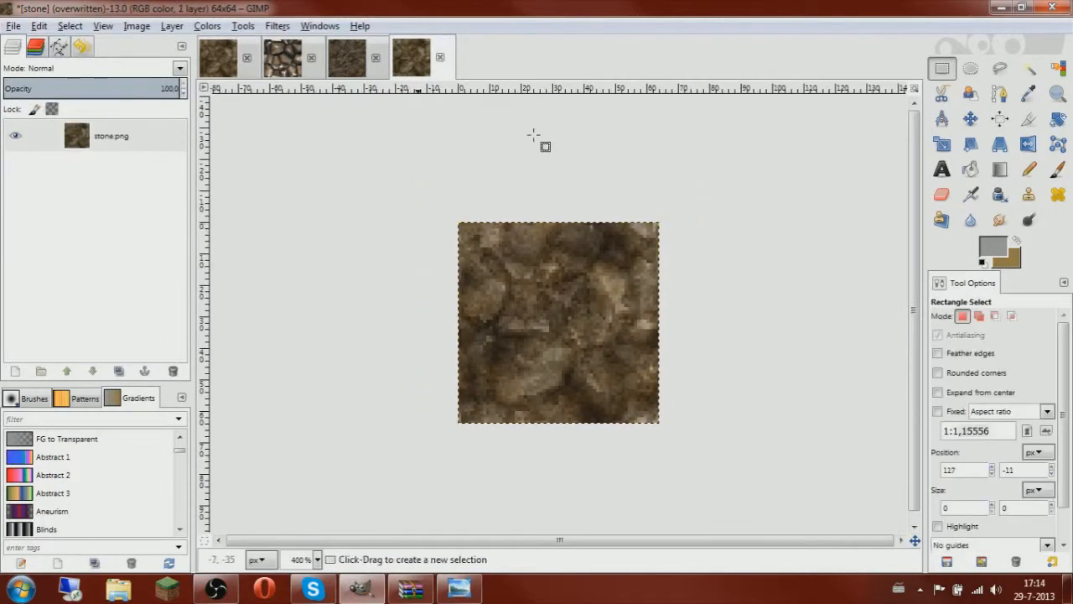
# Brighten the stone.png midtones by raising the Value curve with a Curves adjustment
pyautogui.click(207, 26)
pyautogui.click(260, 159)
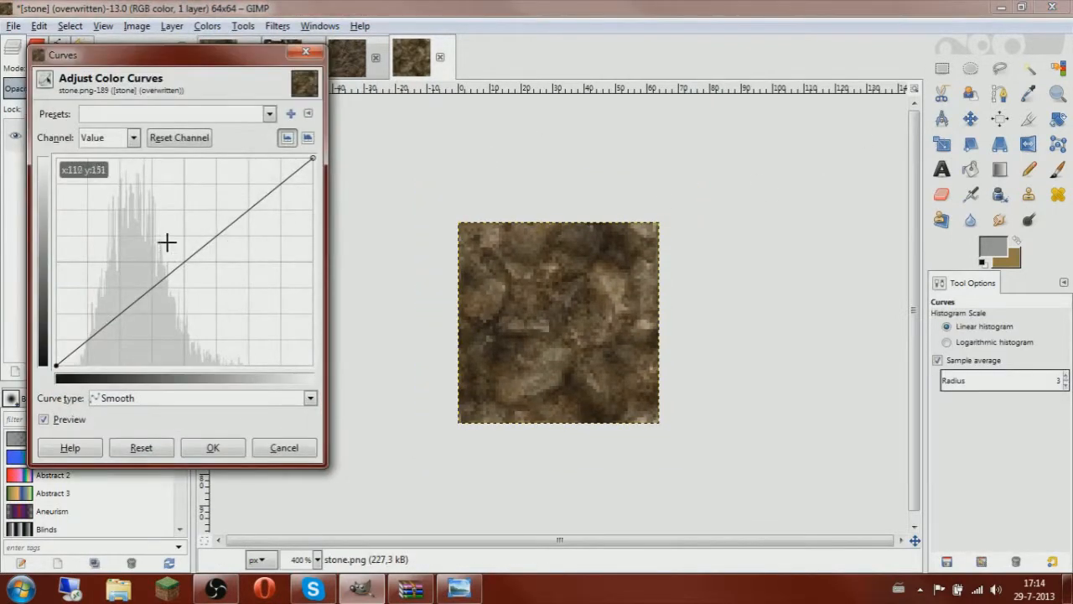
pyautogui.moveTo(166, 241); pyautogui.dragTo(174, 246)
pyautogui.click(213, 447)
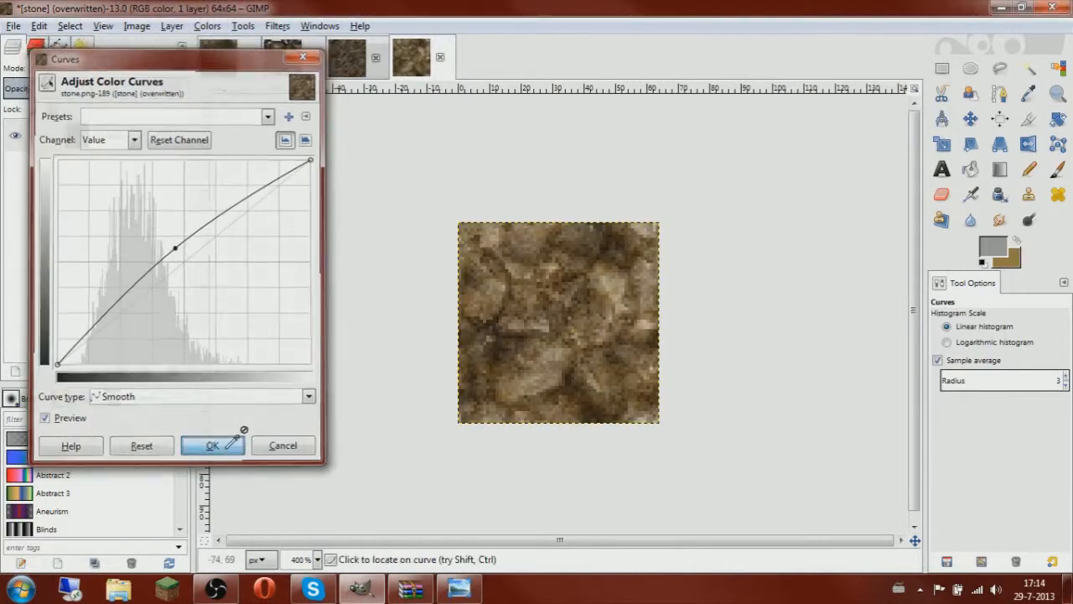
# Slightly lower the saturation of stone.png with a Hue-Saturation adjustment and overwrite the file
pyautogui.click(207, 26)
pyautogui.click(245, 64)
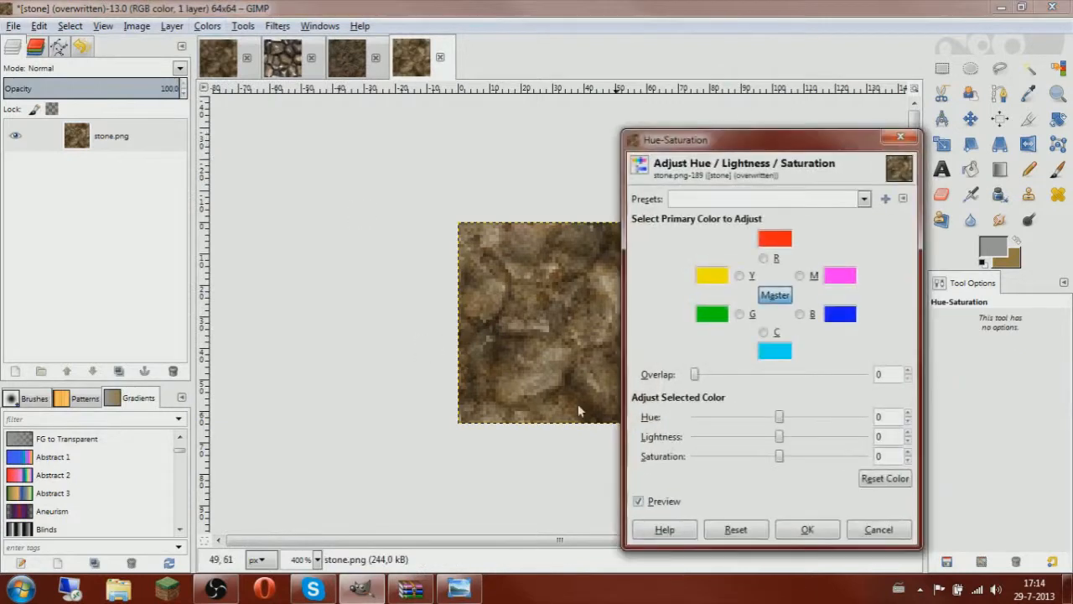
pyautogui.moveTo(779, 456); pyautogui.dragTo(757, 463)
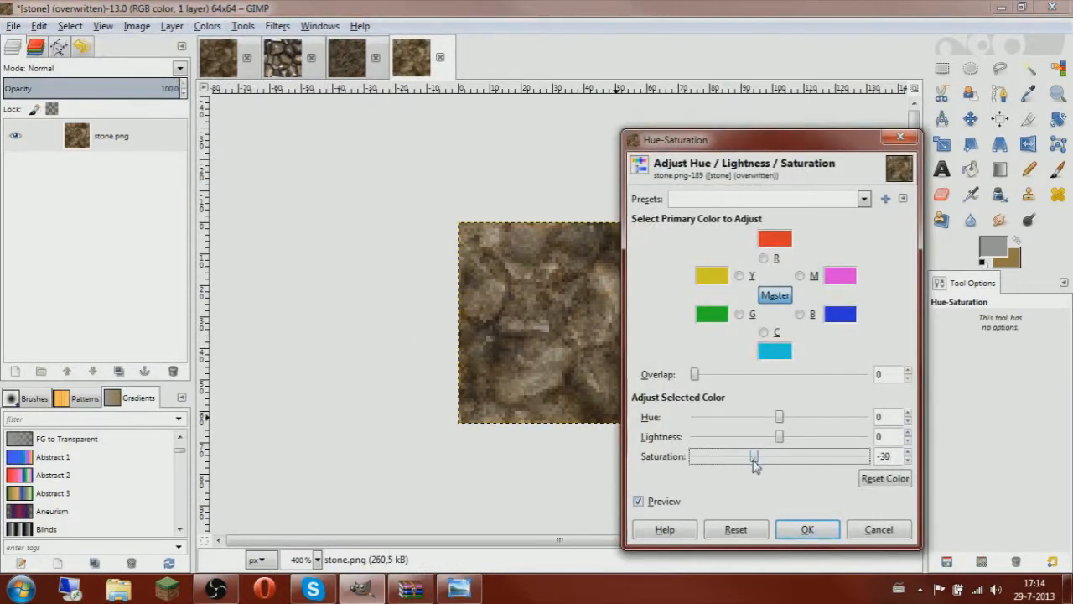
pyautogui.moveTo(780, 420); pyautogui.dragTo(794, 459)
pyautogui.click(885, 478)
pyautogui.moveTo(781, 460); pyautogui.dragTo(769, 463)
pyautogui.click(807, 530)
pyautogui.click(17, 29)
pyautogui.click(50, 278)
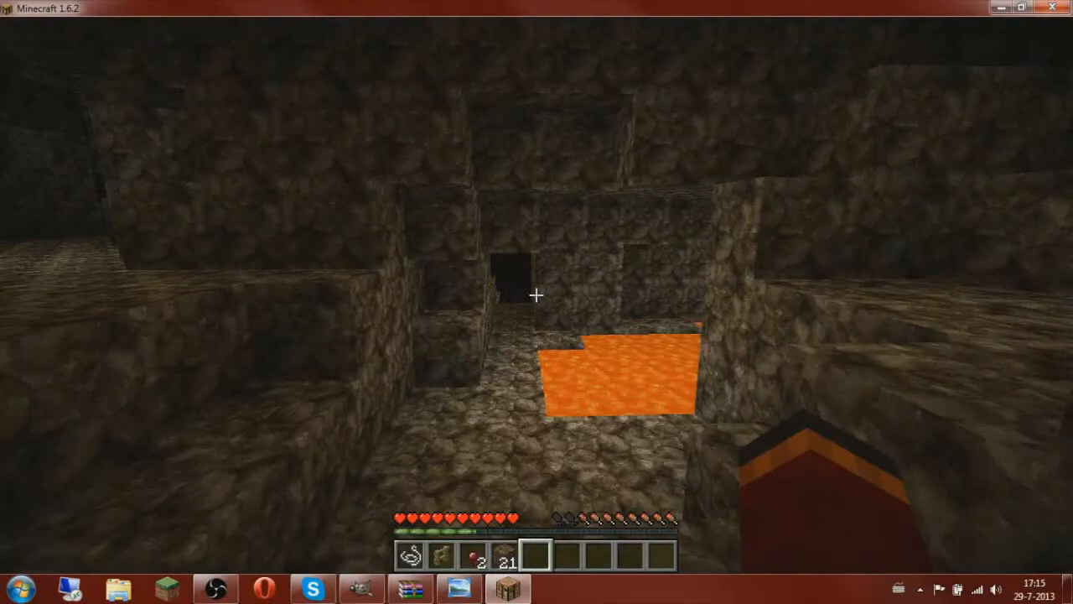
# Walk through the Minecraft cave and examine how the stone texture looks on the walls and floor
pyautogui.press('w')
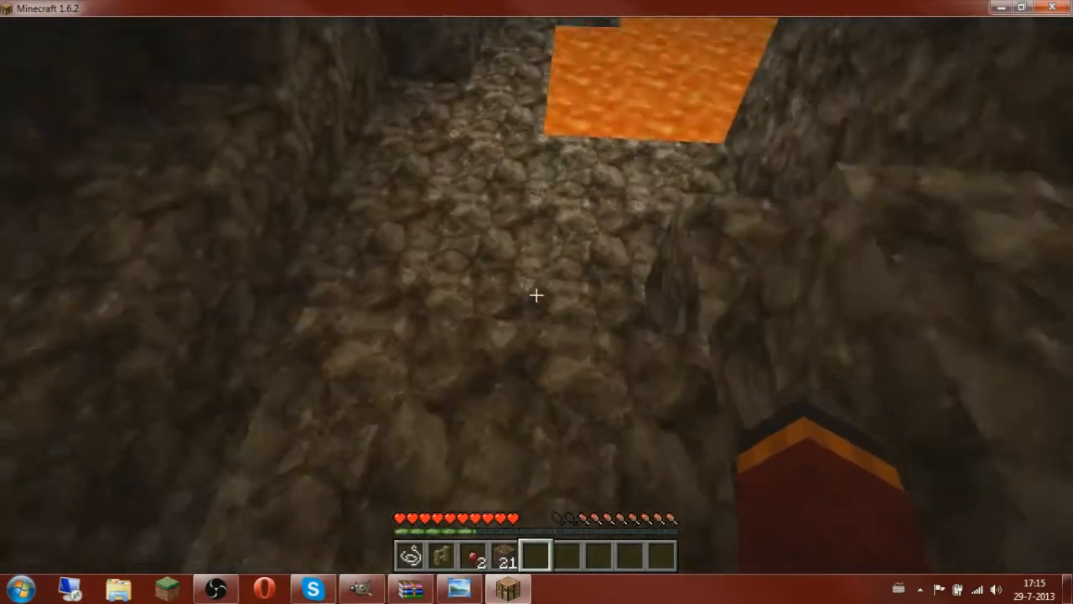
pyautogui.press('w')
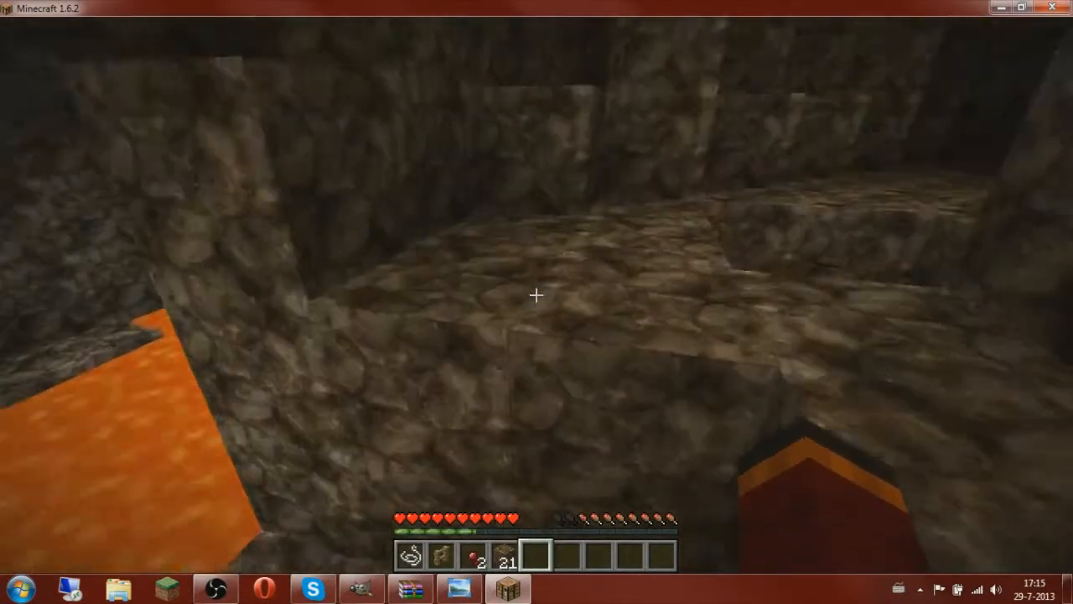
pyautogui.press('w')
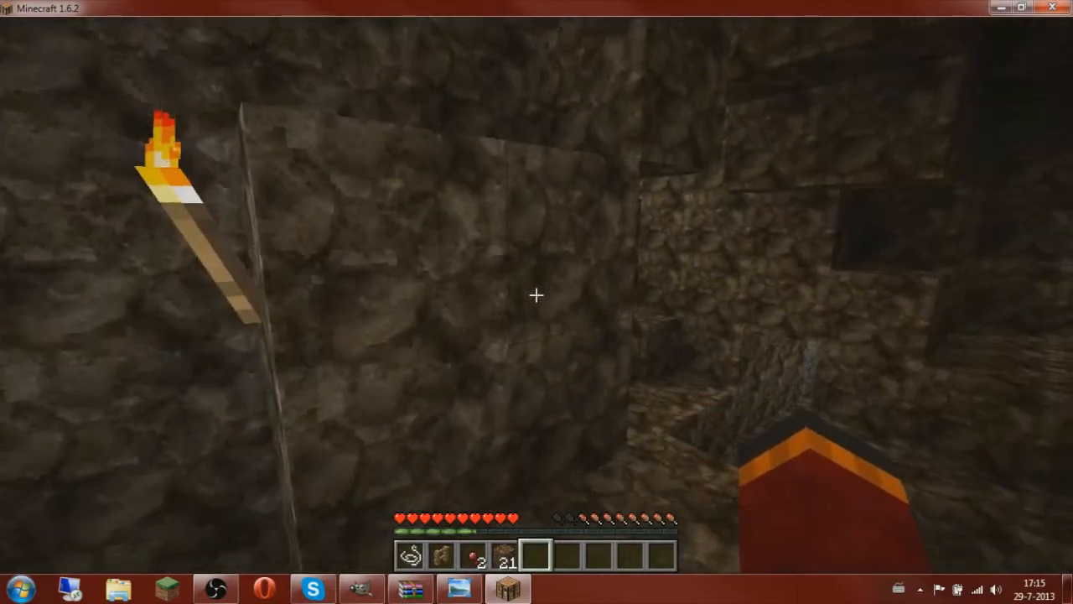
pyautogui.press('w')
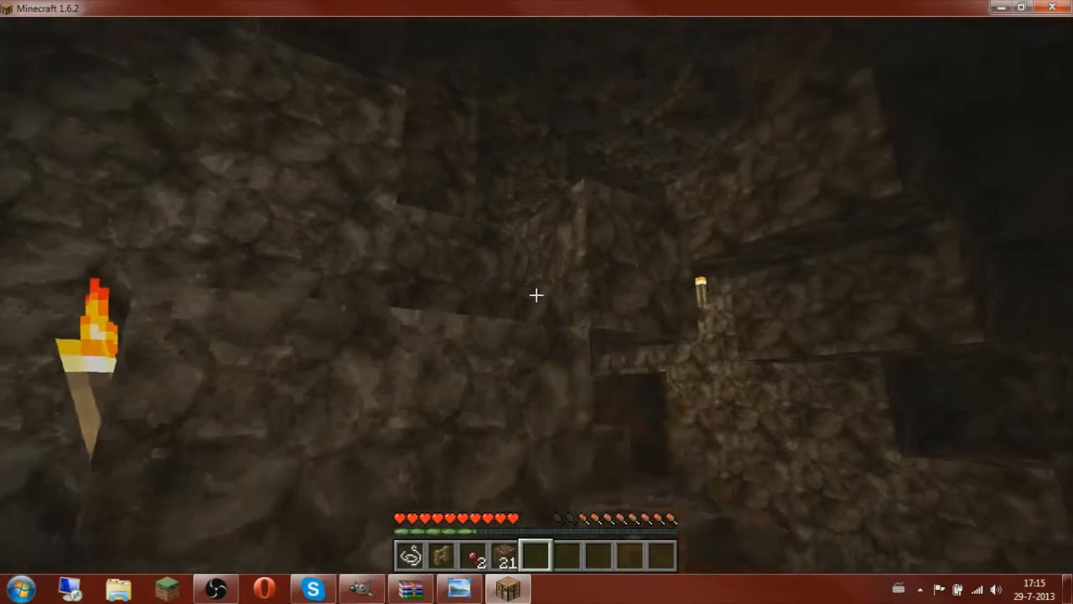
pyautogui.click(537, 295)
pyautogui.press('w')
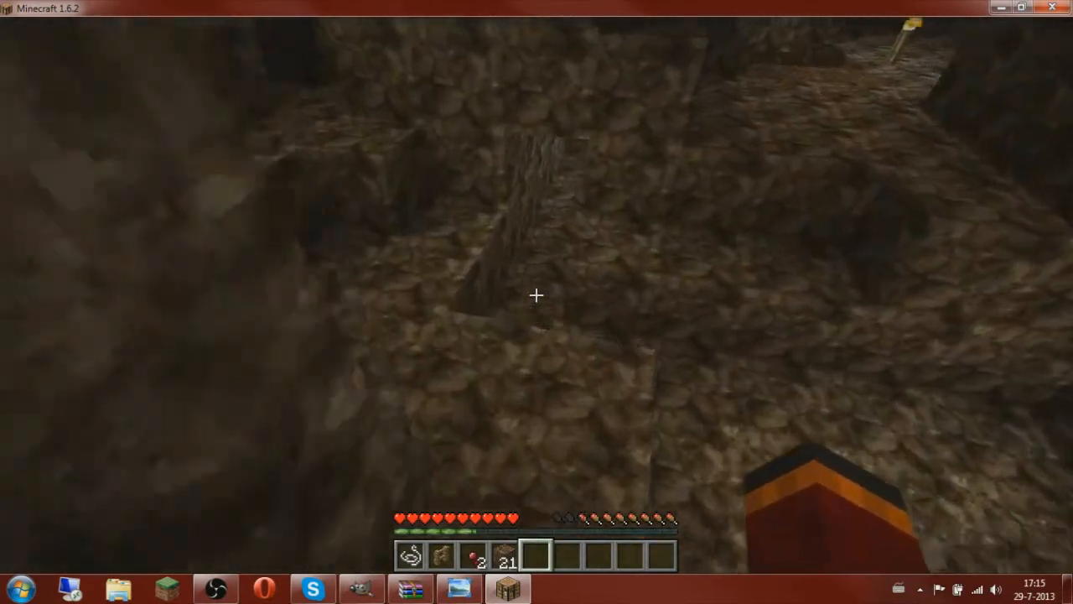
pyautogui.press('w')
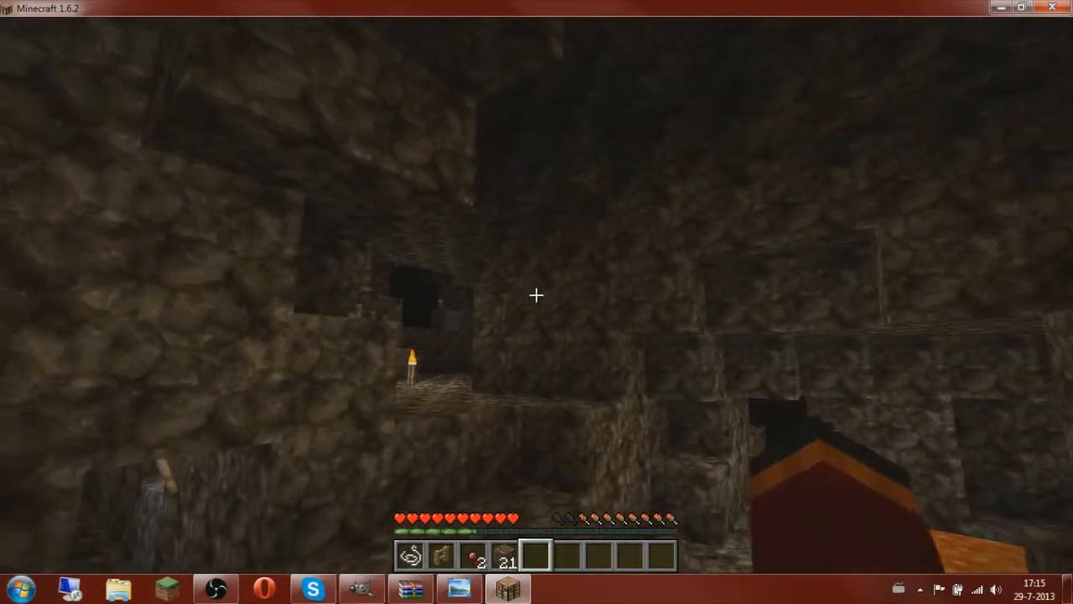
pyautogui.press('e')
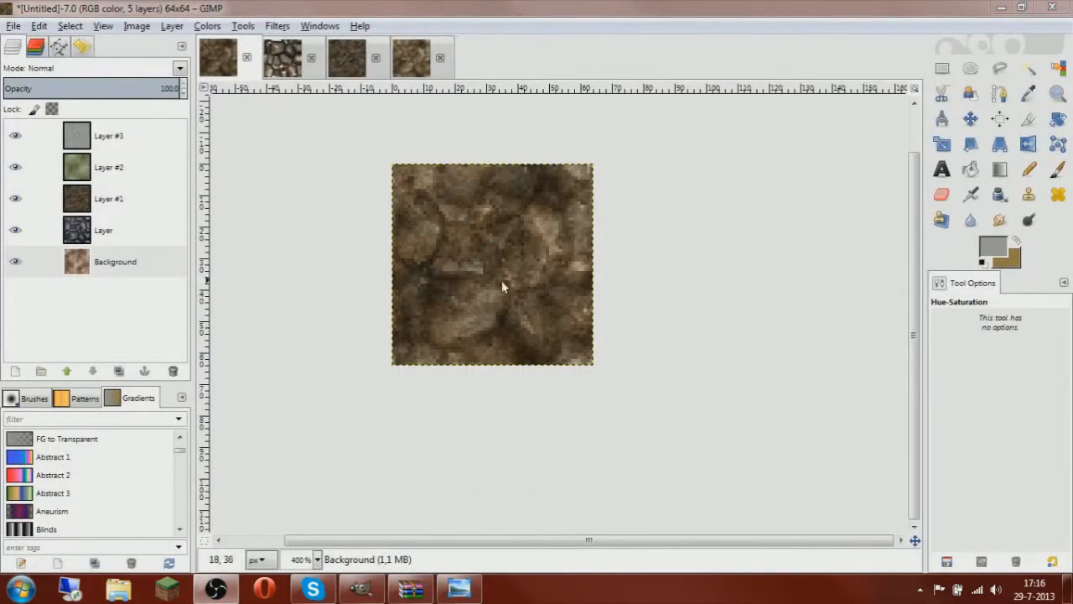
# In GIMP, create a transparent 64x64 layer in the layered texture image and place it beneath the Background layer
pyautogui.click(129, 270)
pyautogui.rightClick(83, 266)
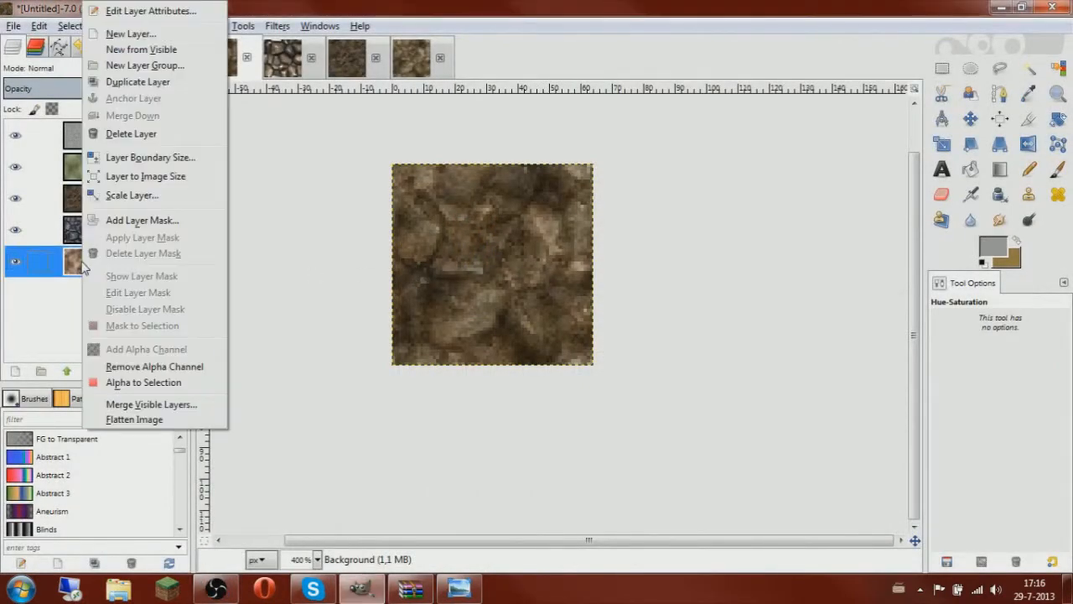
pyautogui.click(131, 34)
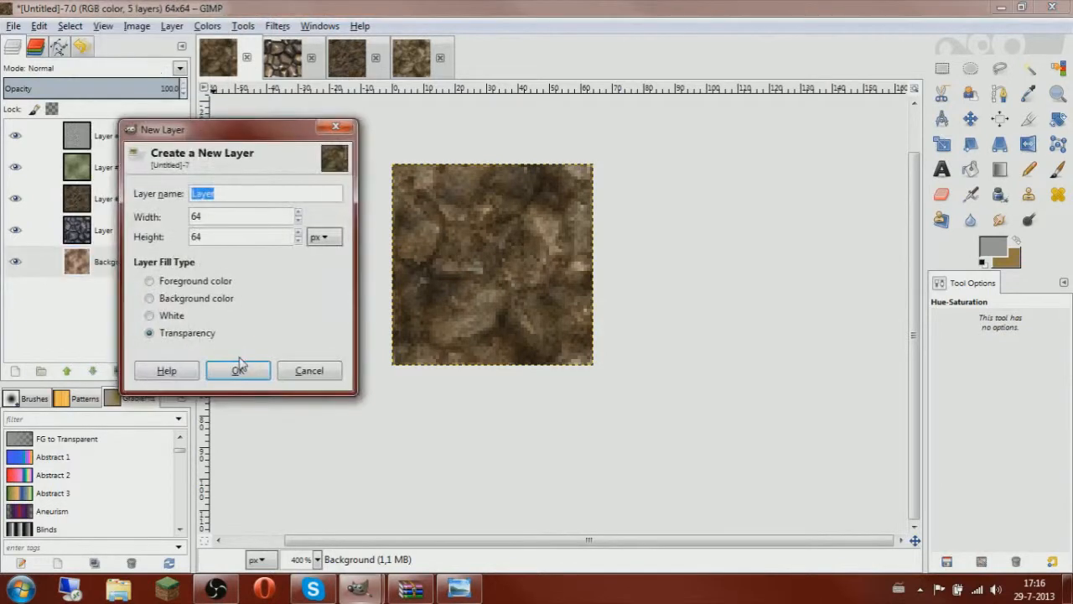
pyautogui.click(242, 368)
pyautogui.moveTo(115, 267); pyautogui.dragTo(115, 307)
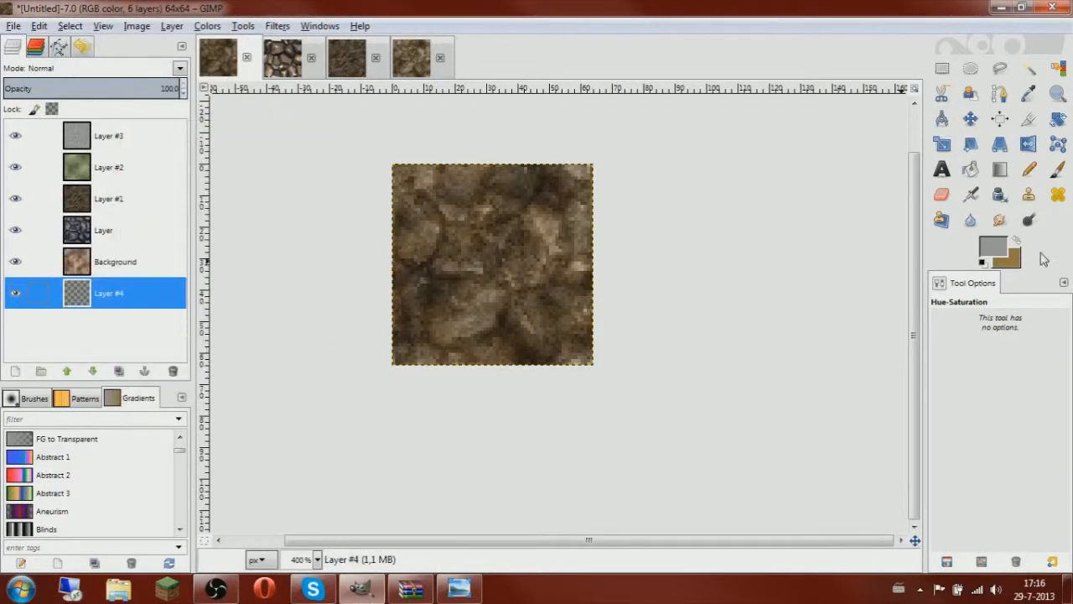
# Bucket-fill the new lowest layer with the grey foreground color
pyautogui.click(970, 169)
pyautogui.click(151, 293)
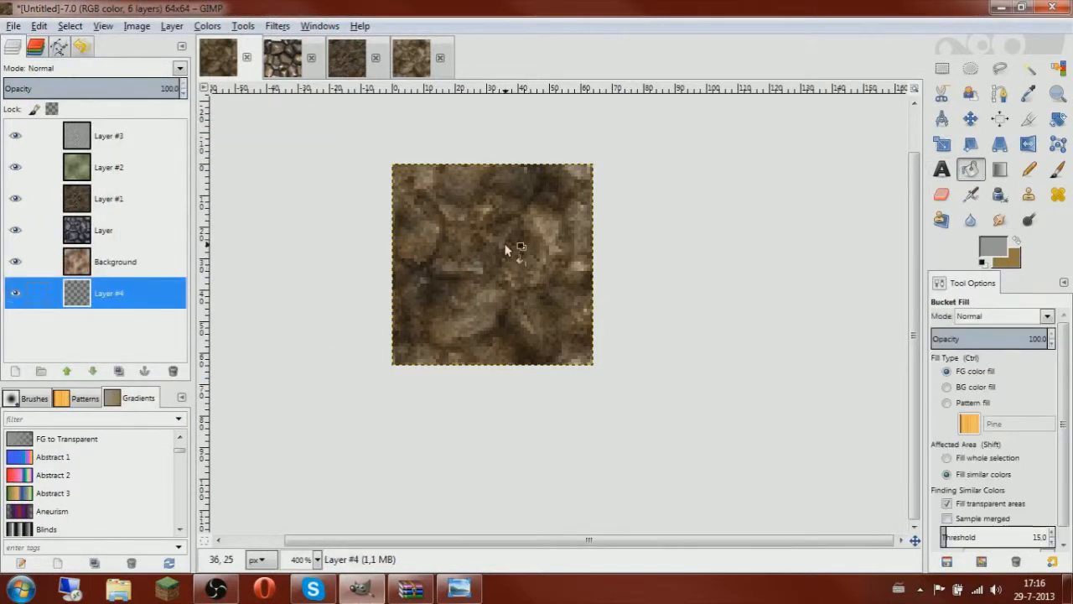
pyautogui.click(464, 246)
pyautogui.press('r')
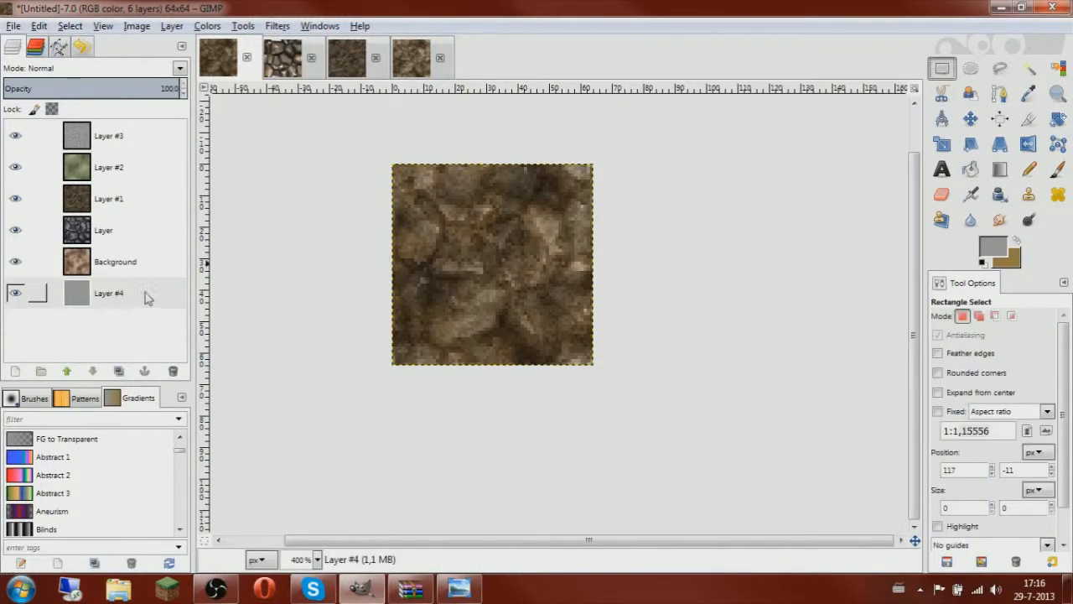
# Try different opacities for the Background layer over the grey fill
pyautogui.click(112, 267)
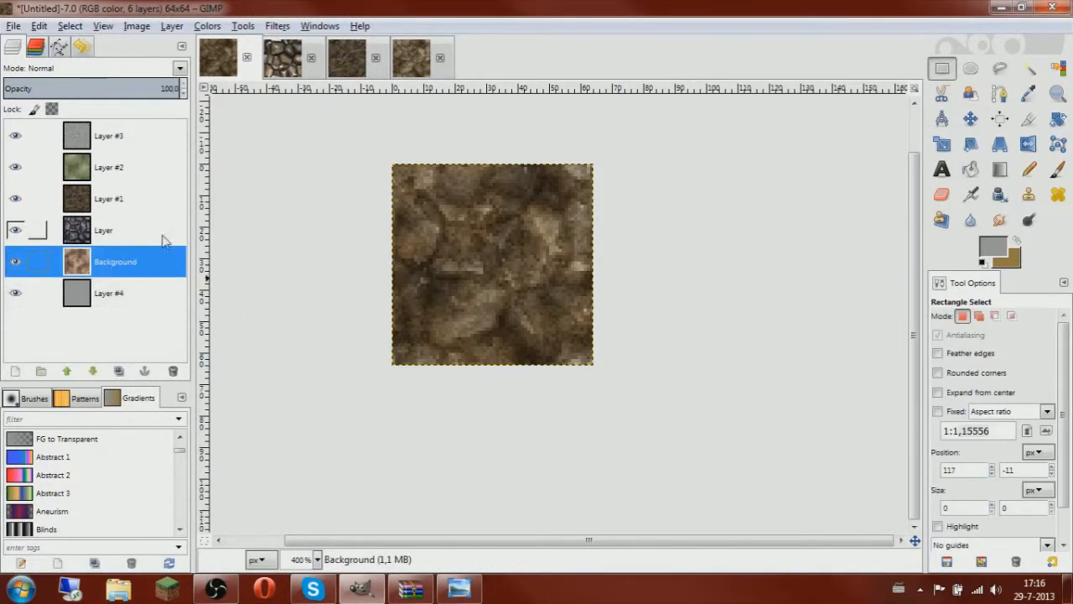
pyautogui.moveTo(150, 88); pyautogui.dragTo(260, 105)
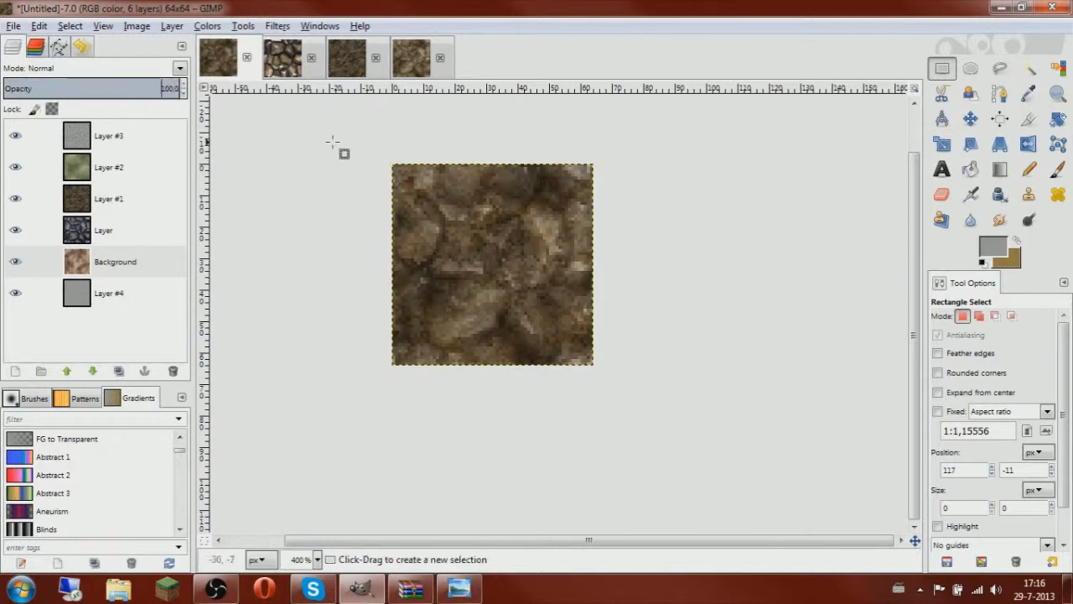
pyautogui.click(42, 262)
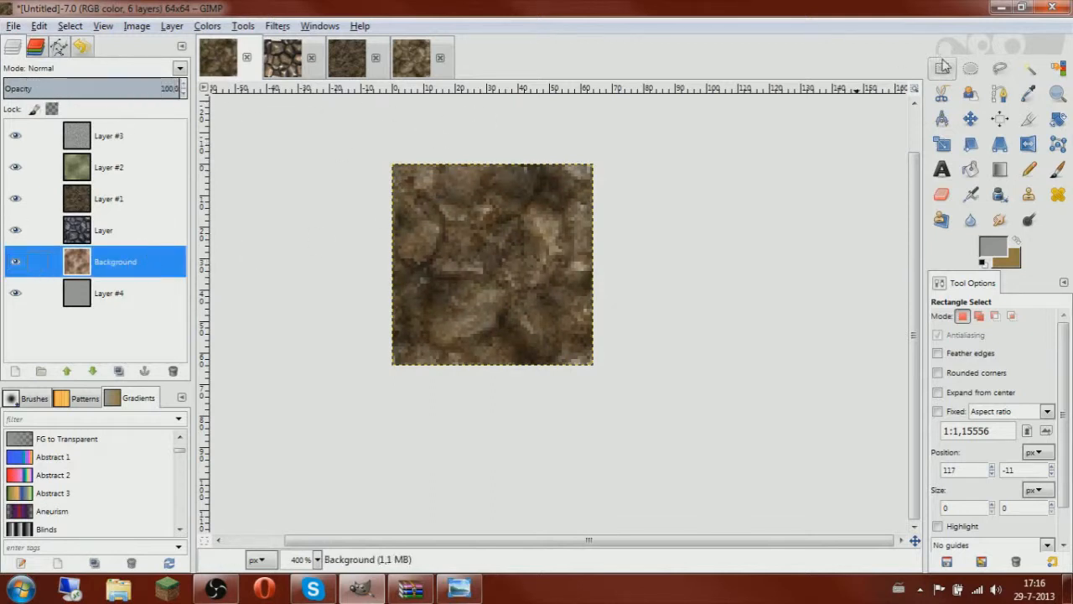
pyautogui.click(943, 69)
pyautogui.click(99, 295)
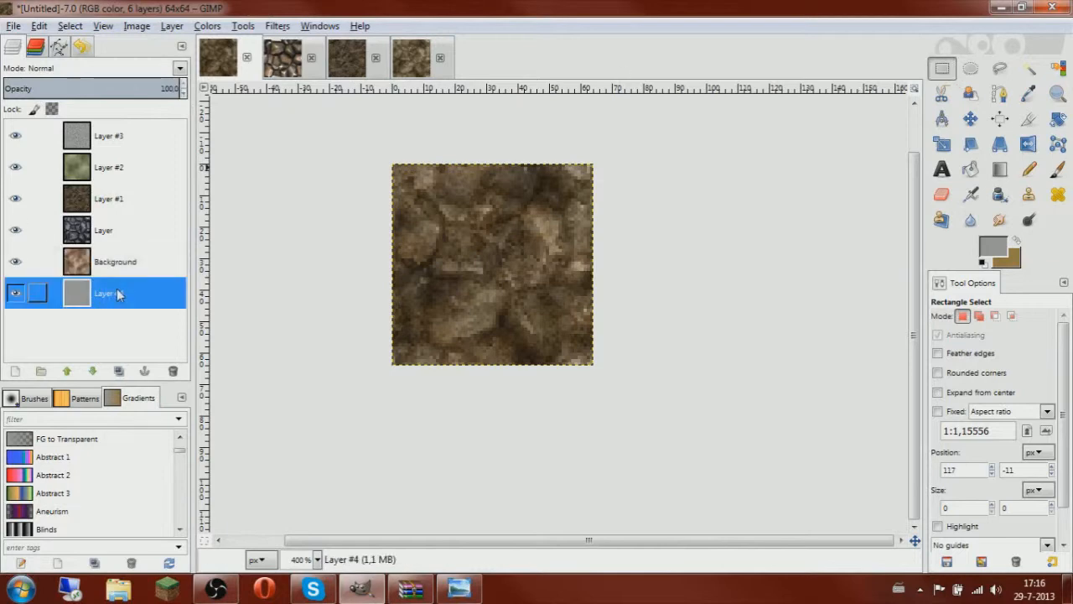
pyautogui.click(33, 261)
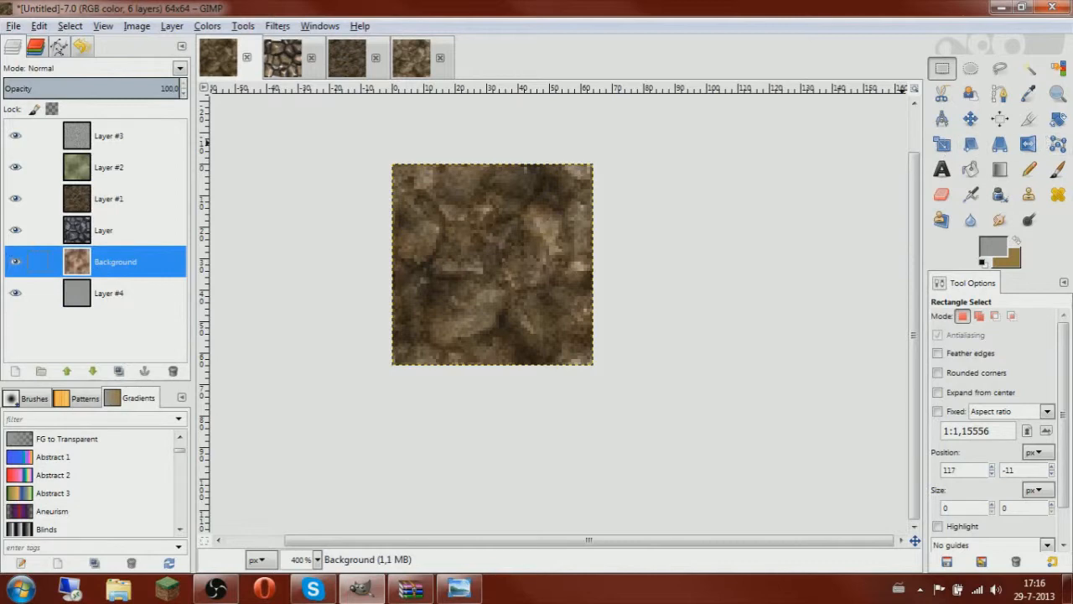
# Sample a medium brown from the Background layer with the Color Picker as the foreground color
pyautogui.click(1029, 95)
pyautogui.click(108, 262)
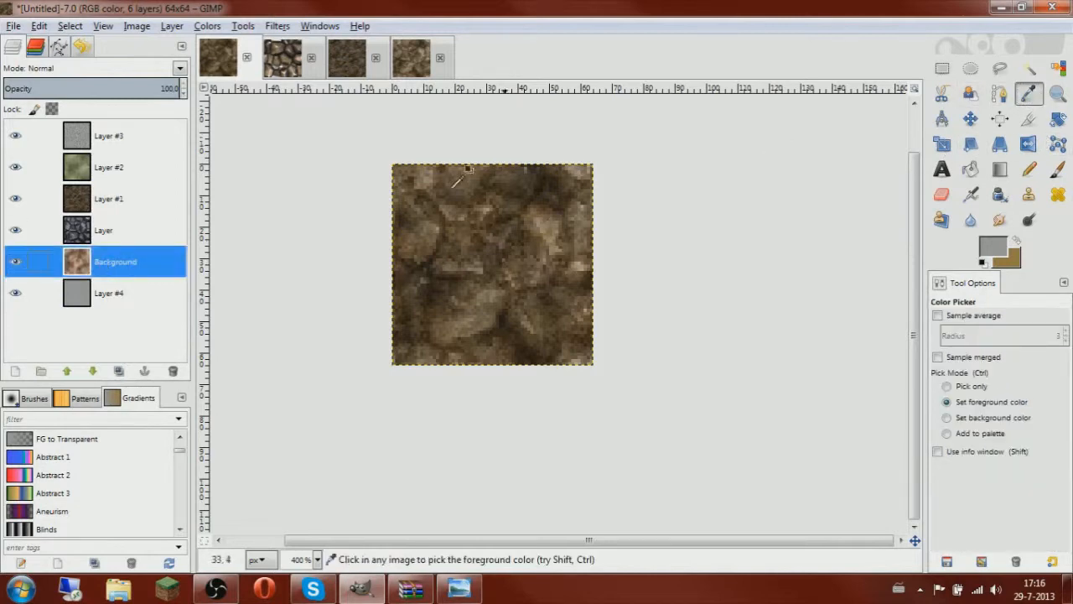
pyautogui.click(513, 180)
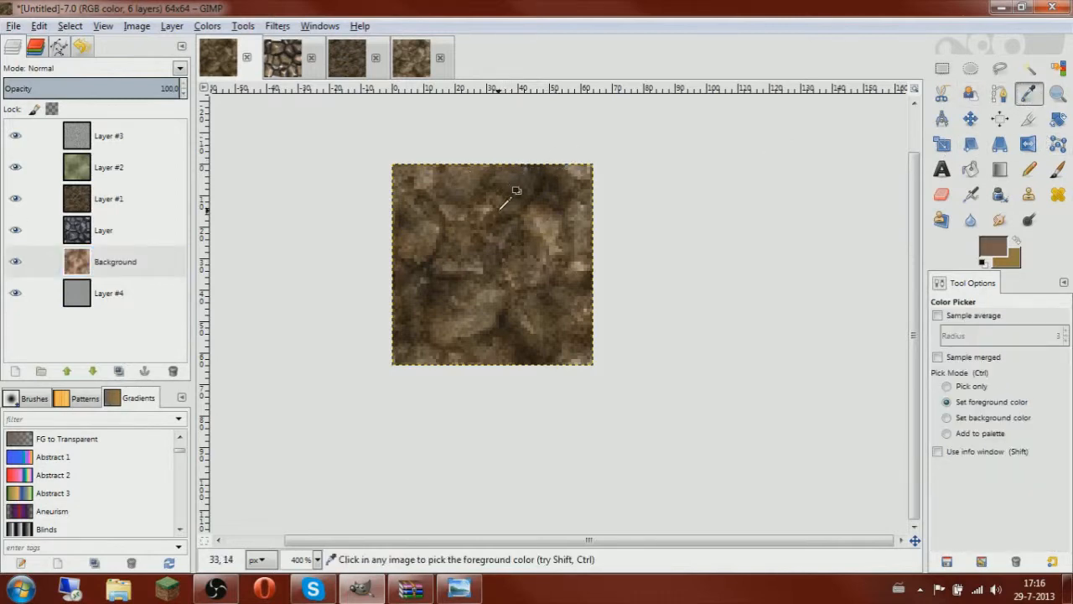
pyautogui.click(491, 235)
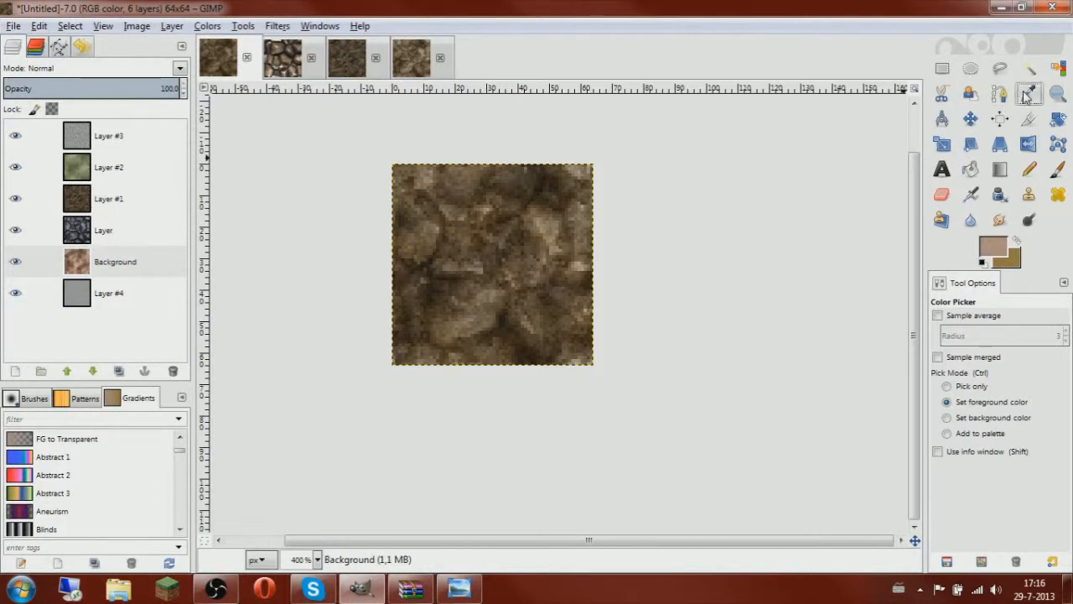
pyautogui.click(104, 265)
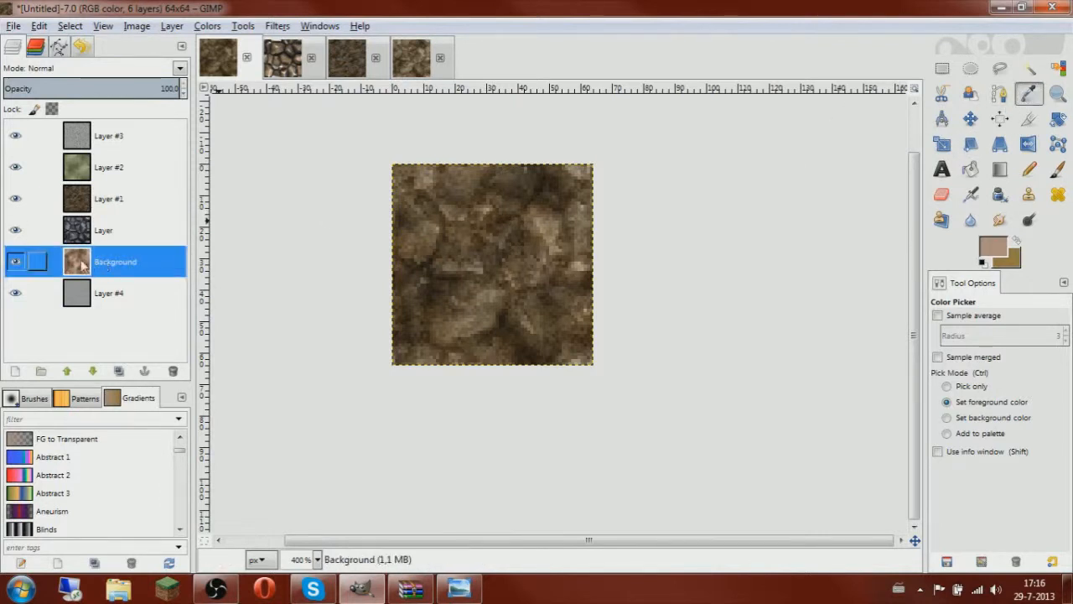
pyautogui.click(534, 270)
pyautogui.click(535, 276)
pyautogui.click(484, 230)
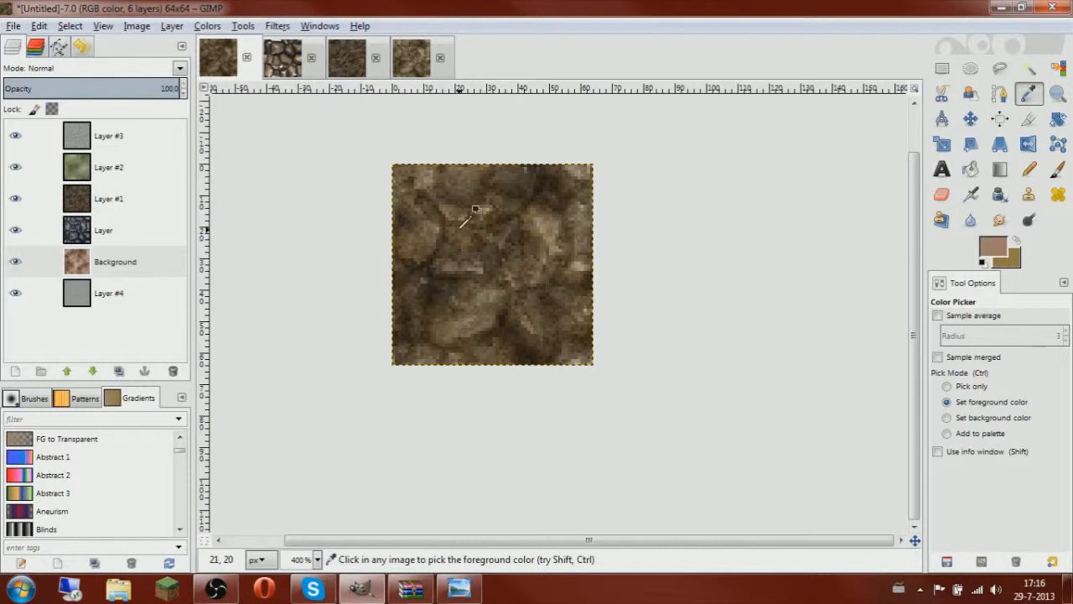
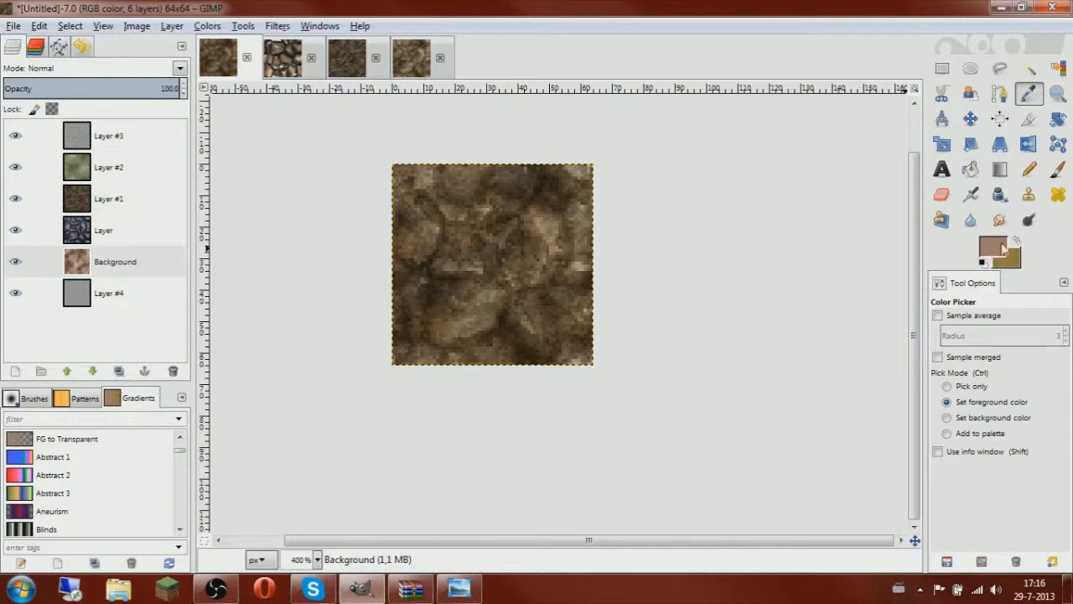
pyautogui.click(502, 246)
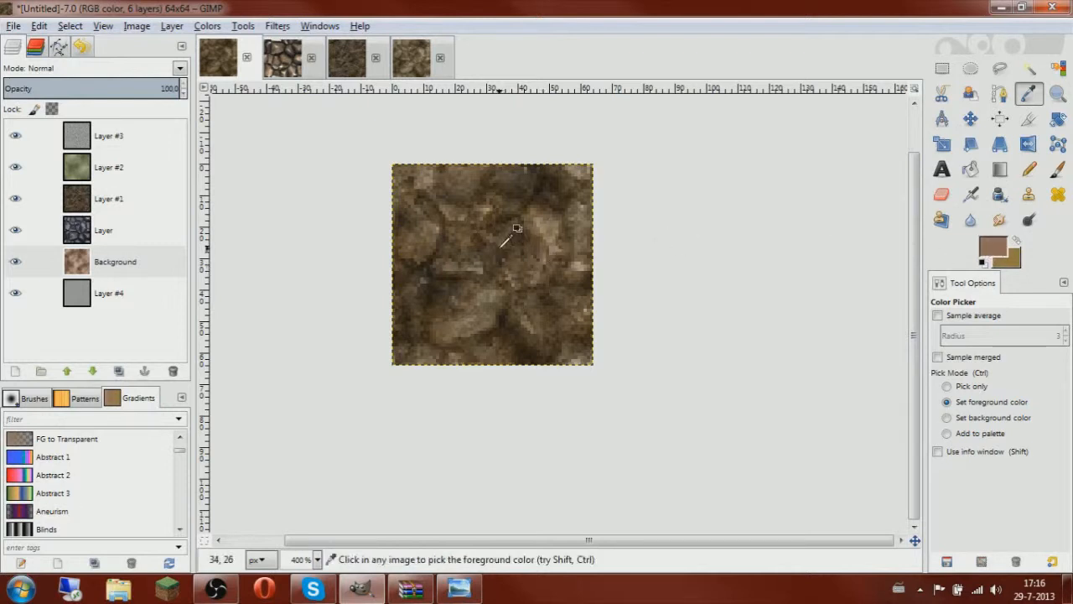
pyautogui.click(502, 227)
pyautogui.click(507, 233)
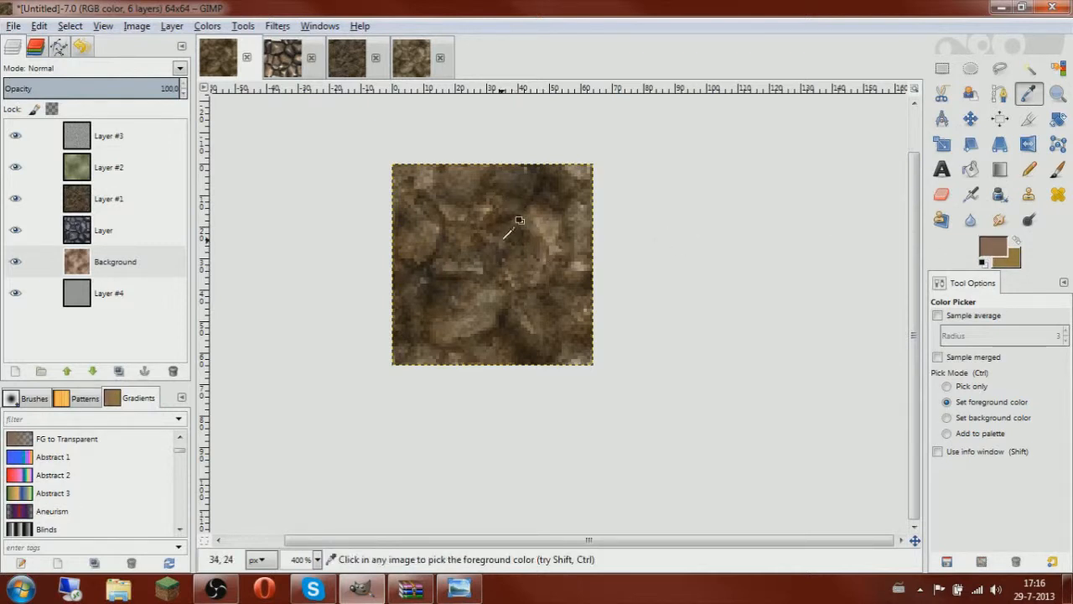
# Bucket-fill Layer #4 with the sampled brown
pyautogui.click(971, 170)
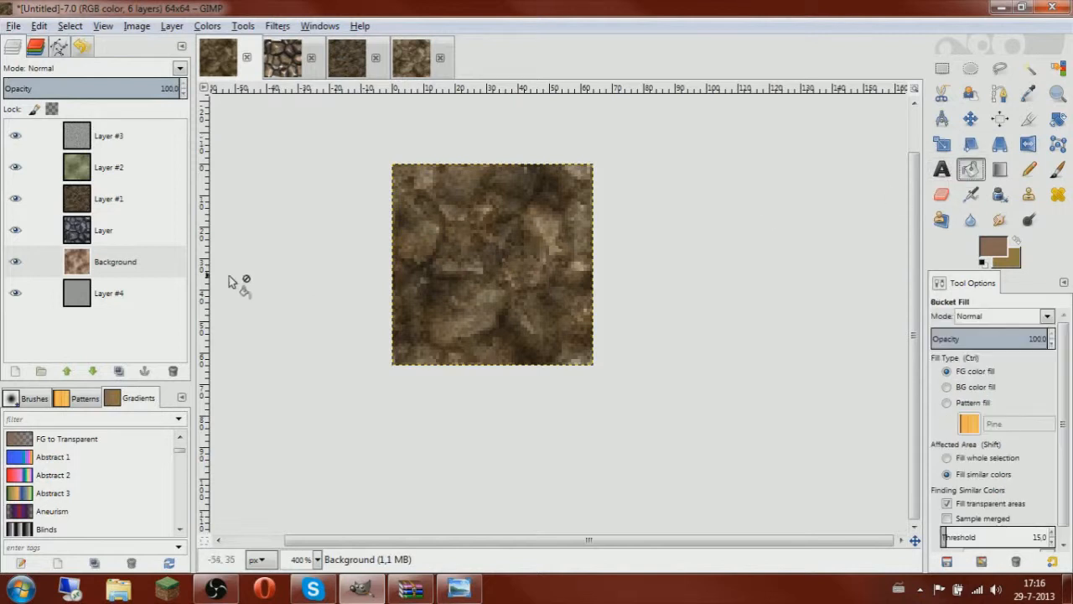
pyautogui.click(38, 293)
pyautogui.click(463, 279)
pyautogui.click(943, 68)
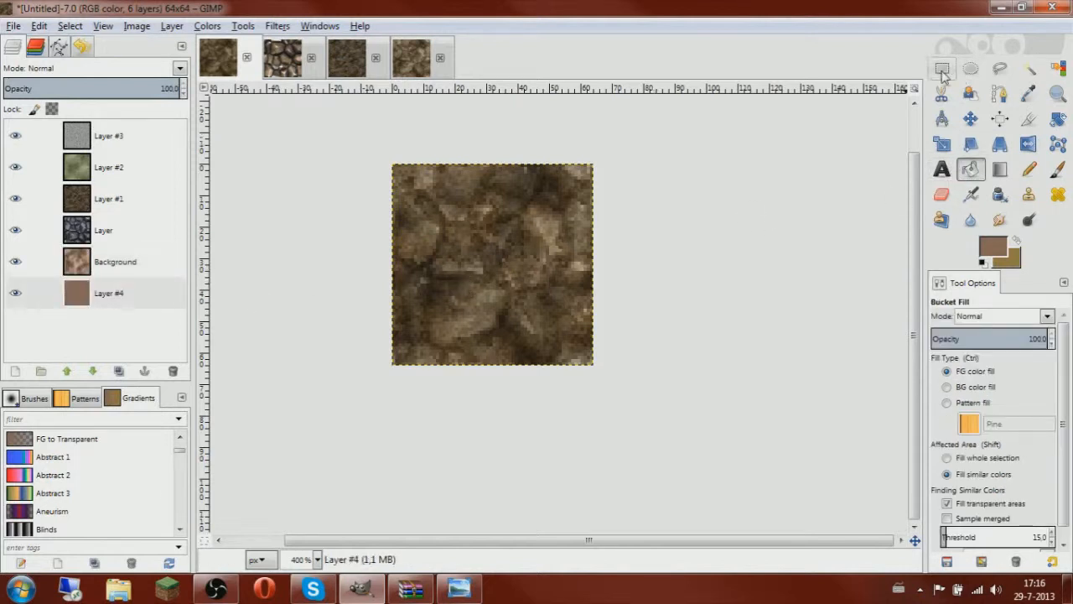
# Lower the Background layer's opacity to about 69 so the brown fill blends through
pyautogui.click(159, 262)
pyautogui.moveTo(144, 88); pyautogui.dragTo(5, 89)
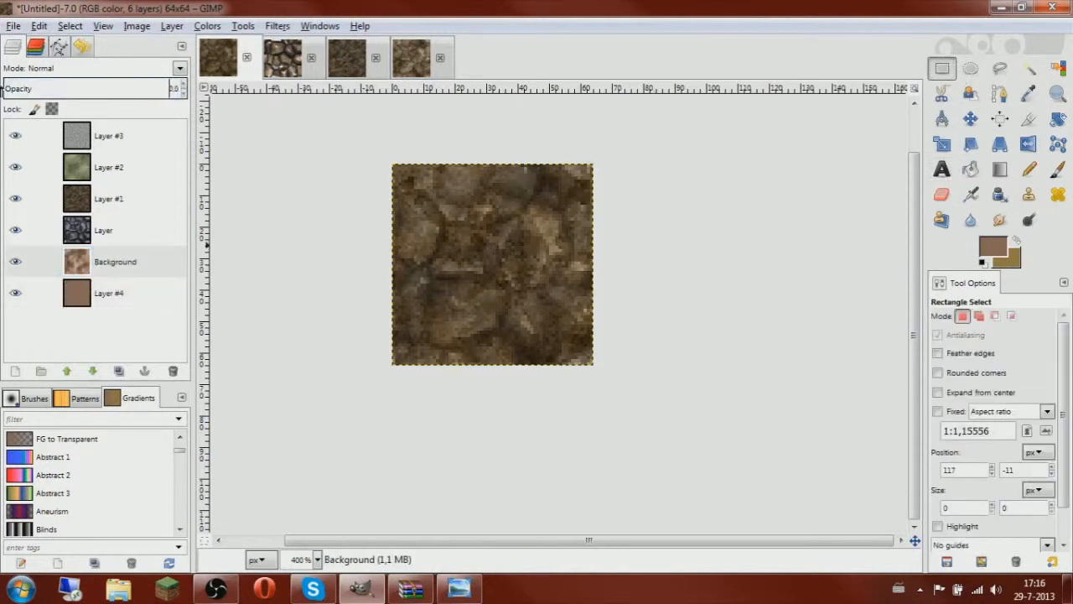
pyautogui.moveTo(116, 95)
pyautogui.mouseDown()
pyautogui.moveTo(235, 96)
pyautogui.moveTo(2, 108)
pyautogui.moveTo(168, 94)
pyautogui.moveTo(96, 101)
pyautogui.moveTo(129, 107)
pyautogui.mouseUp()
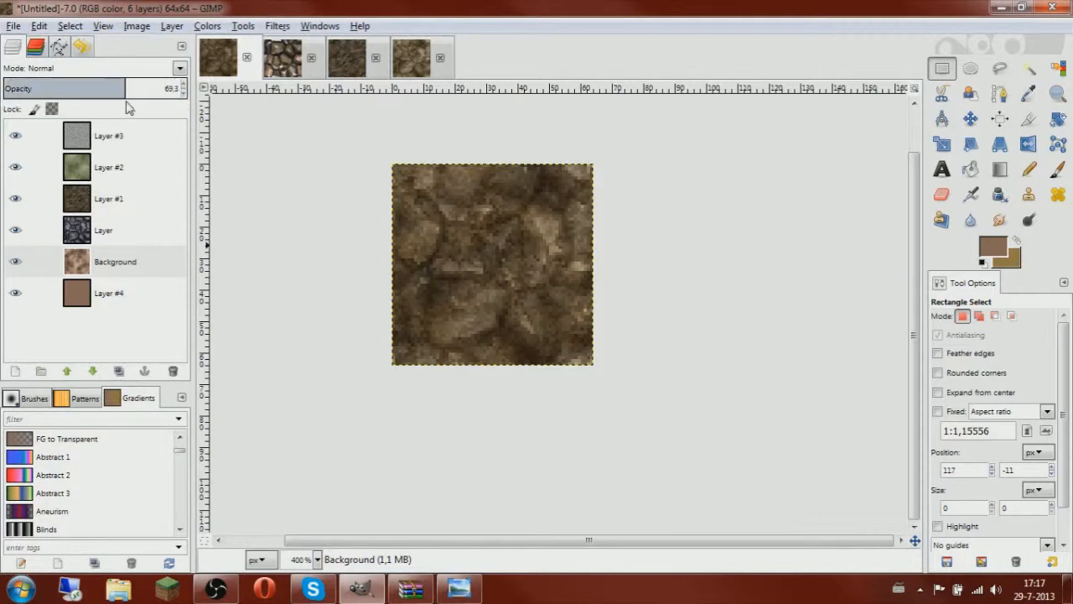
# Hide the dark cobble layer named Layer and toggle the Background layer's visibility to compare its effect
pyautogui.click(95, 232)
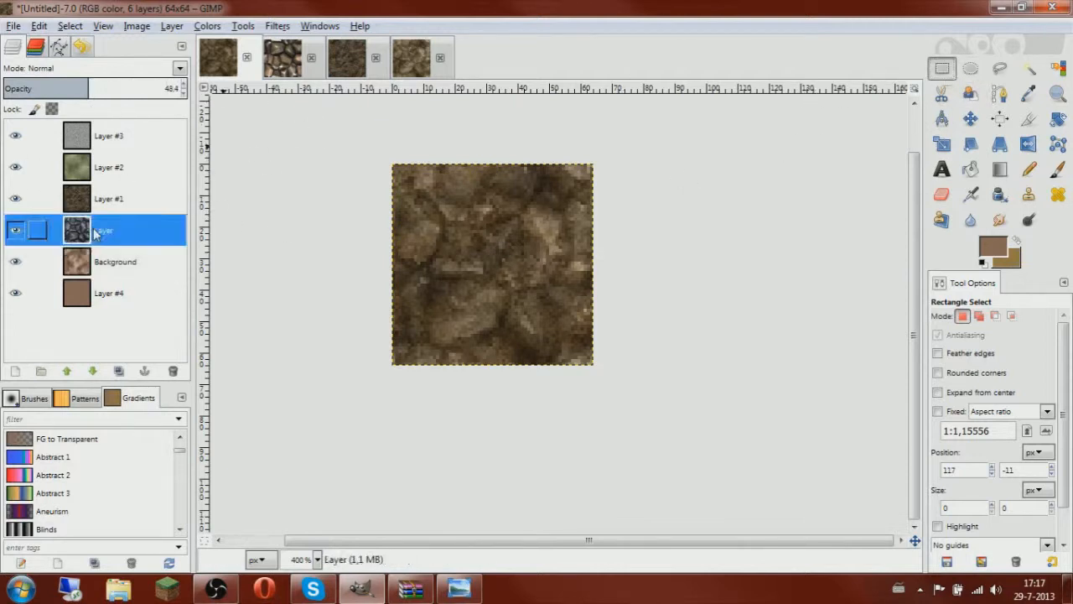
pyautogui.click(15, 230)
pyautogui.click(15, 262)
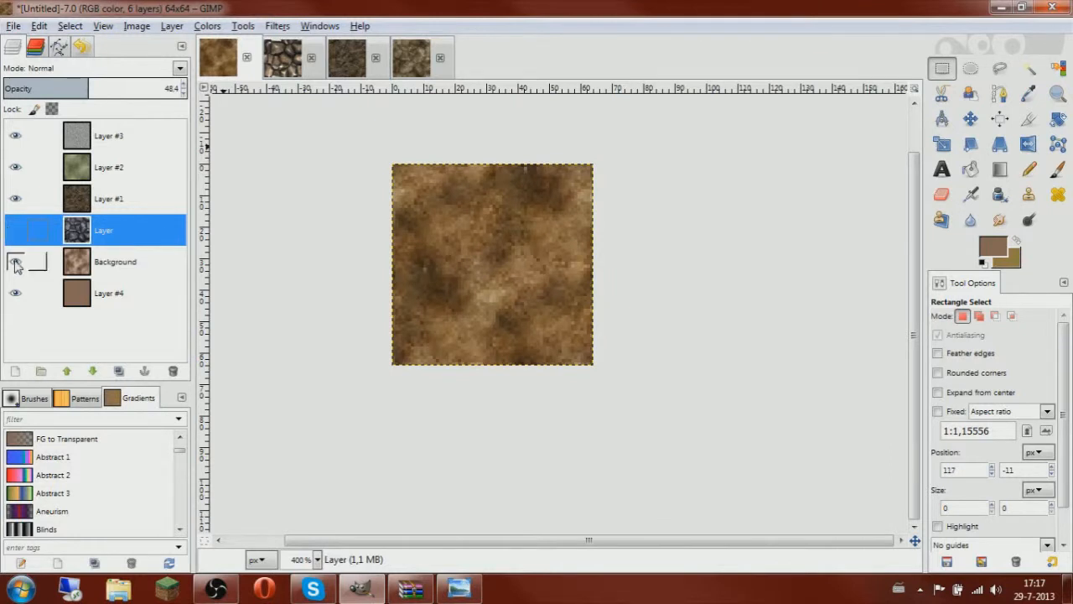
pyautogui.click(16, 264)
pyautogui.click(16, 264)
pyautogui.click(16, 263)
pyautogui.click(15, 264)
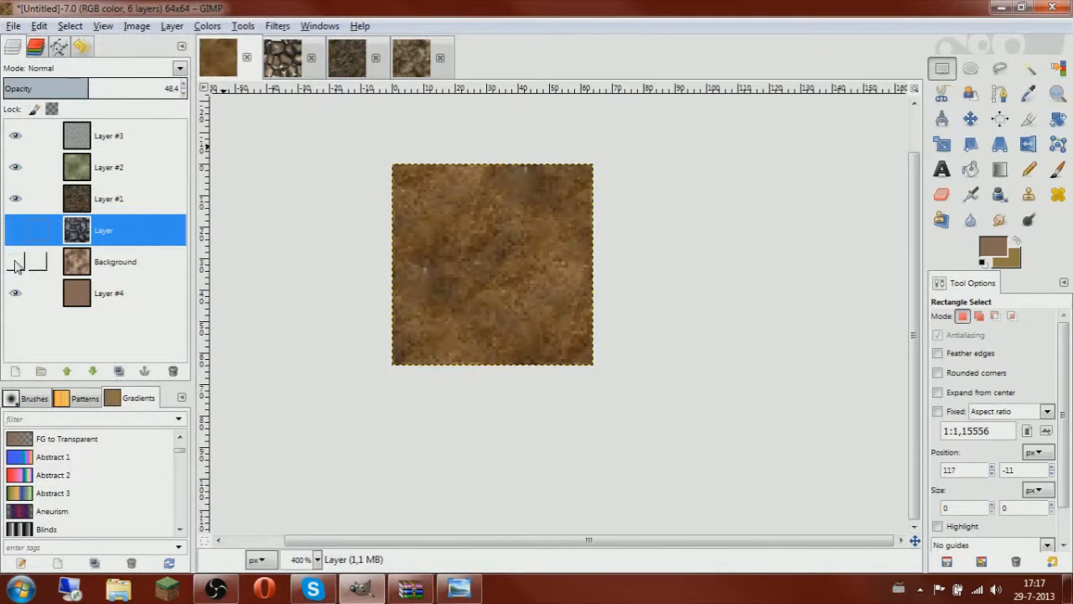
# Toggle Layer #1 off and on to judge its contribution, and show the Background layer again
pyautogui.click(15, 199)
pyautogui.click(16, 200)
pyautogui.click(15, 202)
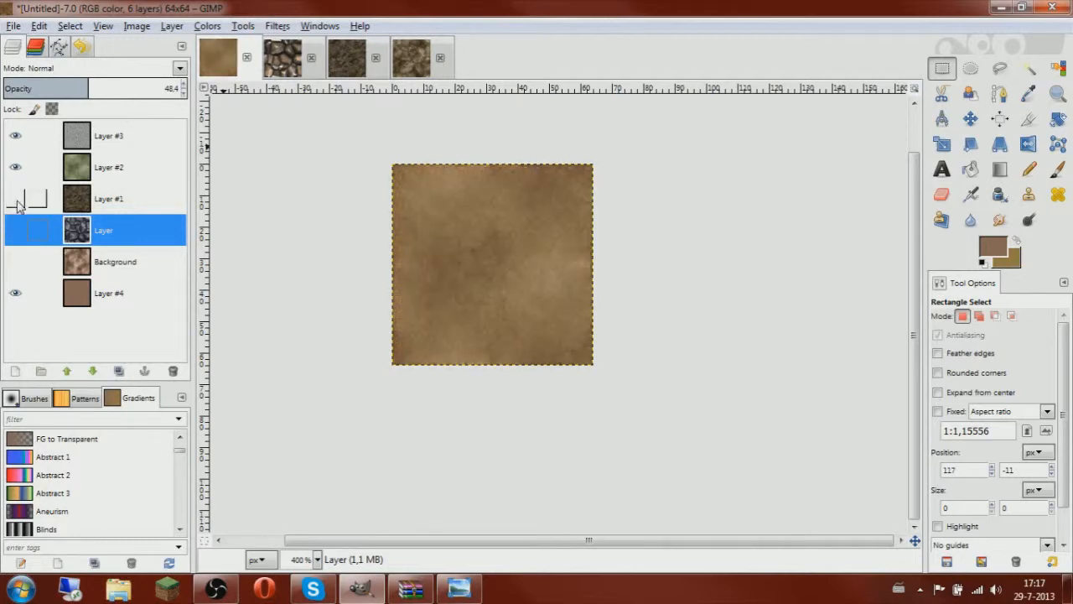
pyautogui.click(16, 201)
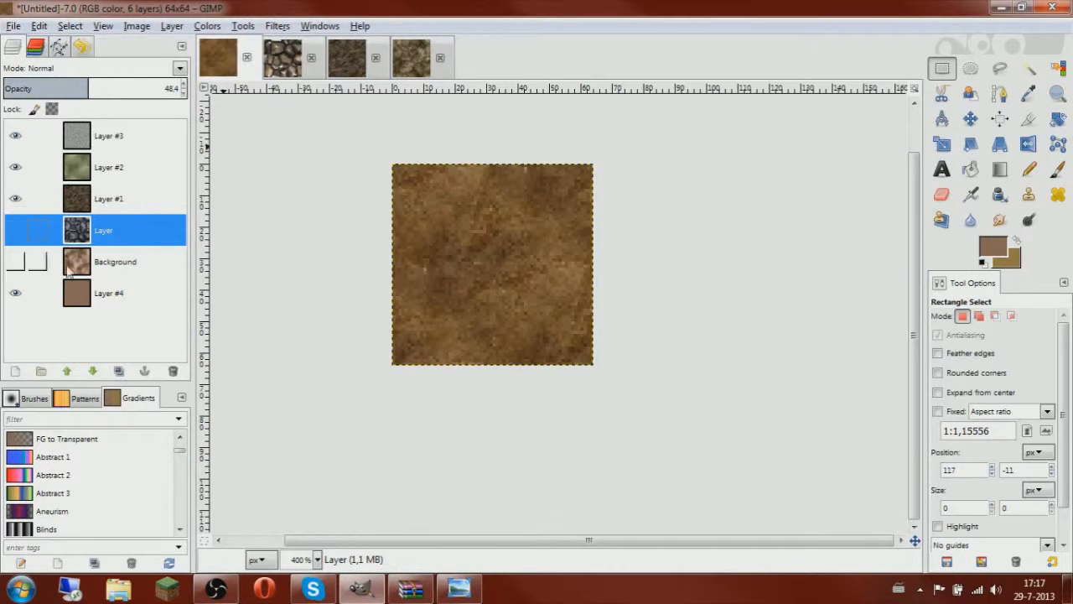
pyautogui.click(18, 264)
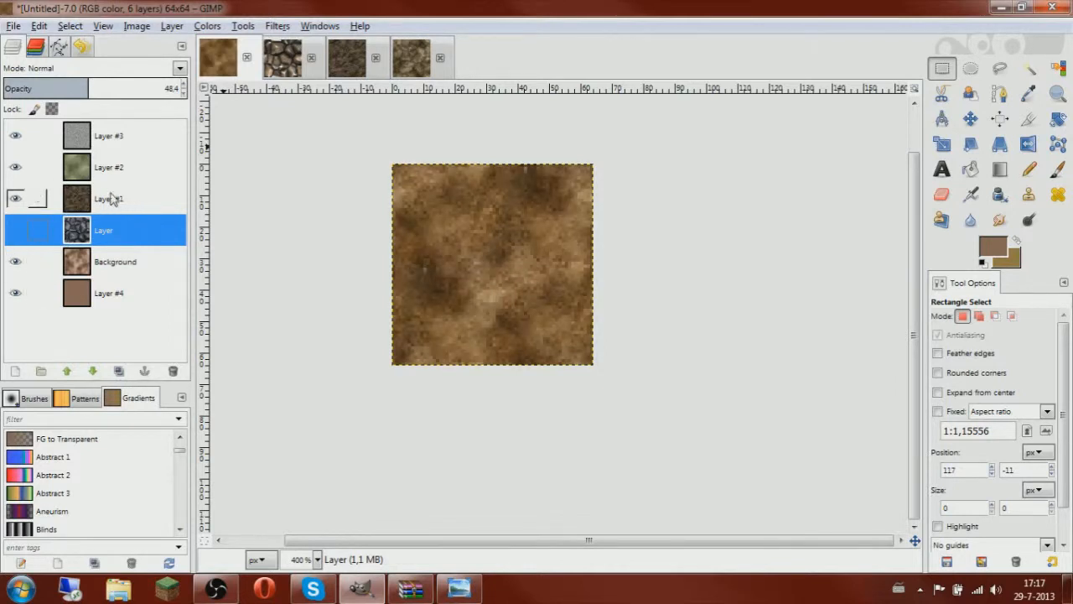
# Show the dark cobble layer named Layer again and set Layer #1's opacity to 100
pyautogui.click(15, 229)
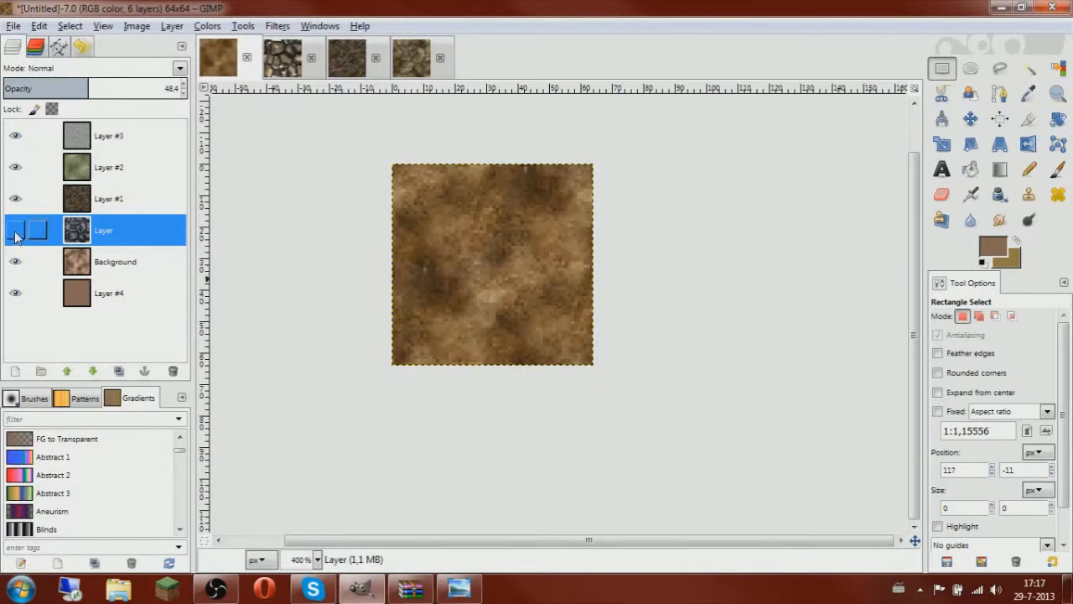
pyautogui.click(168, 200)
pyautogui.moveTo(124, 77); pyautogui.dragTo(182, 96)
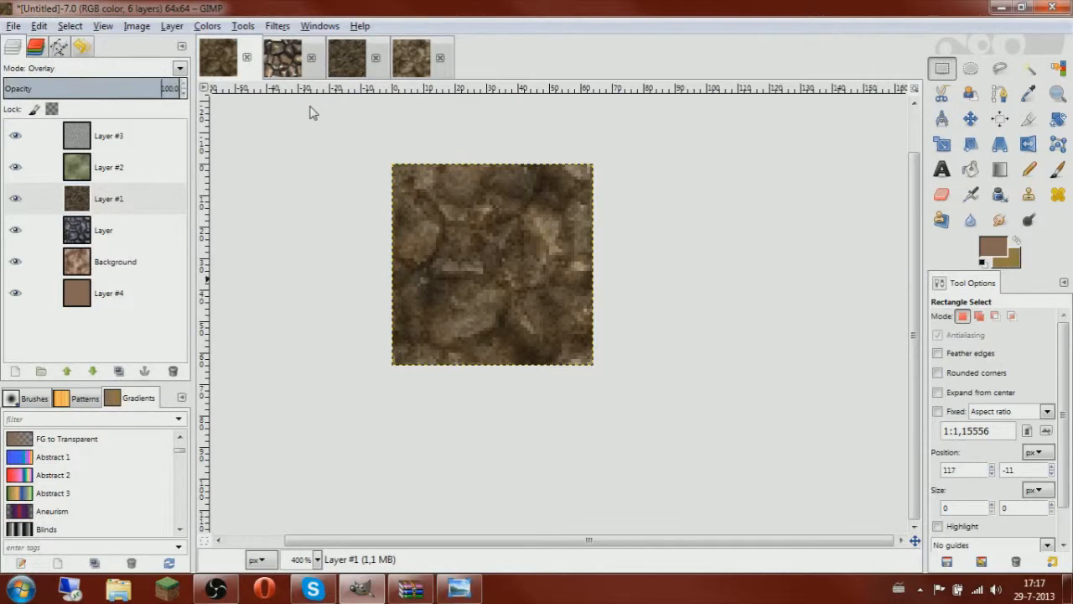
# Isolate Layer #1 by hiding all other layers, and duplicate it
pyautogui.keyDown('shift'); pyautogui.click(15, 199); pyautogui.keyUp('shift')
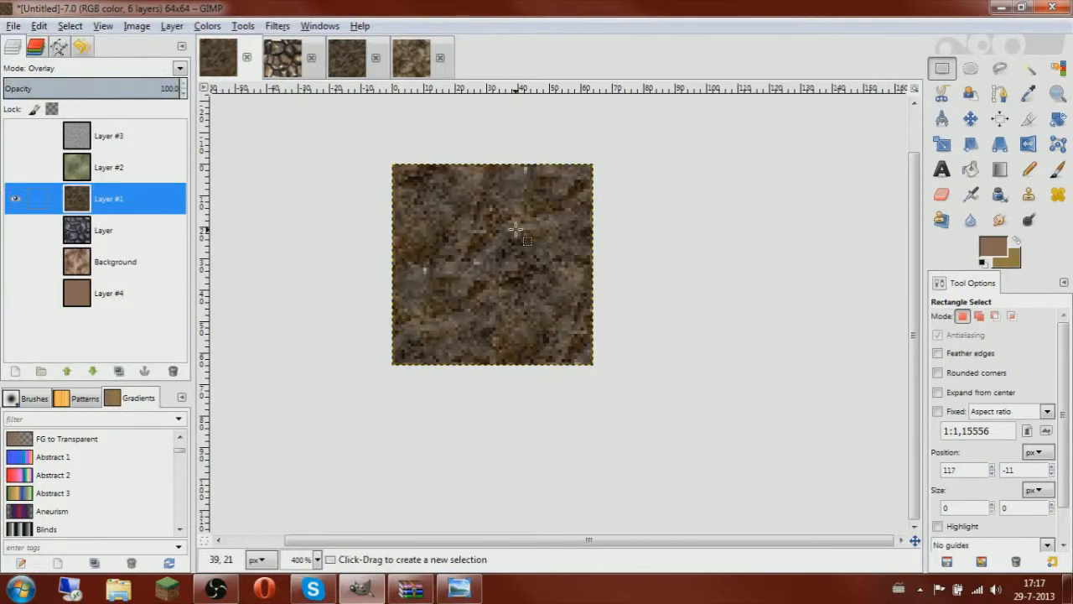
pyautogui.click(943, 69)
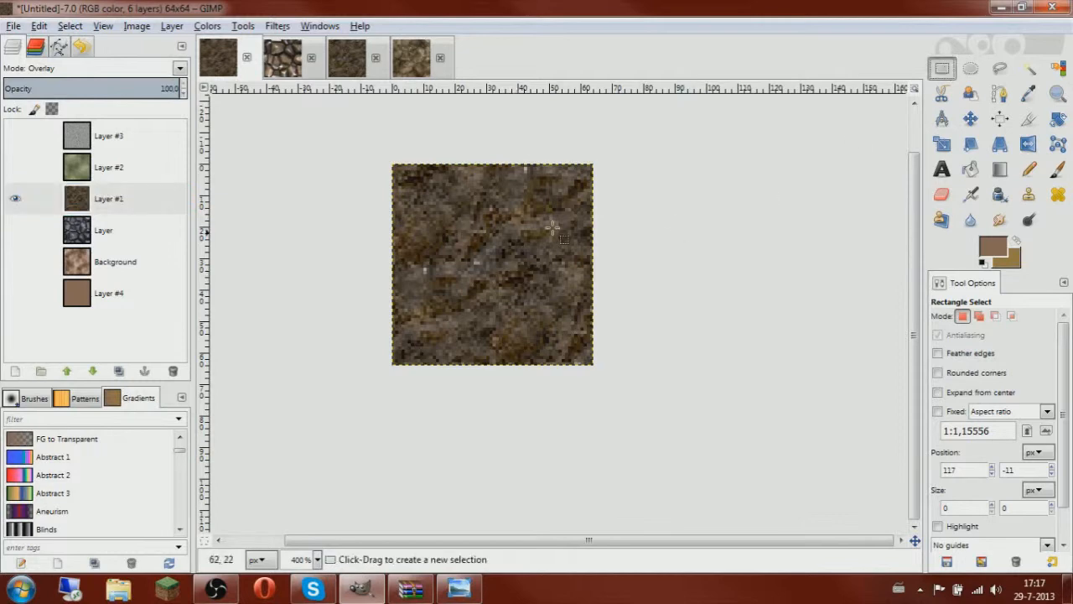
pyautogui.moveTo(534, 313); pyautogui.dragTo(549, 260)
pyautogui.keyDown('ctrl'); pyautogui.scroll(2, 549, 260); pyautogui.keyUp('ctrl')
pyautogui.keyDown('ctrl'); pyautogui.scroll(-2, 532, 276); pyautogui.keyUp('ctrl')
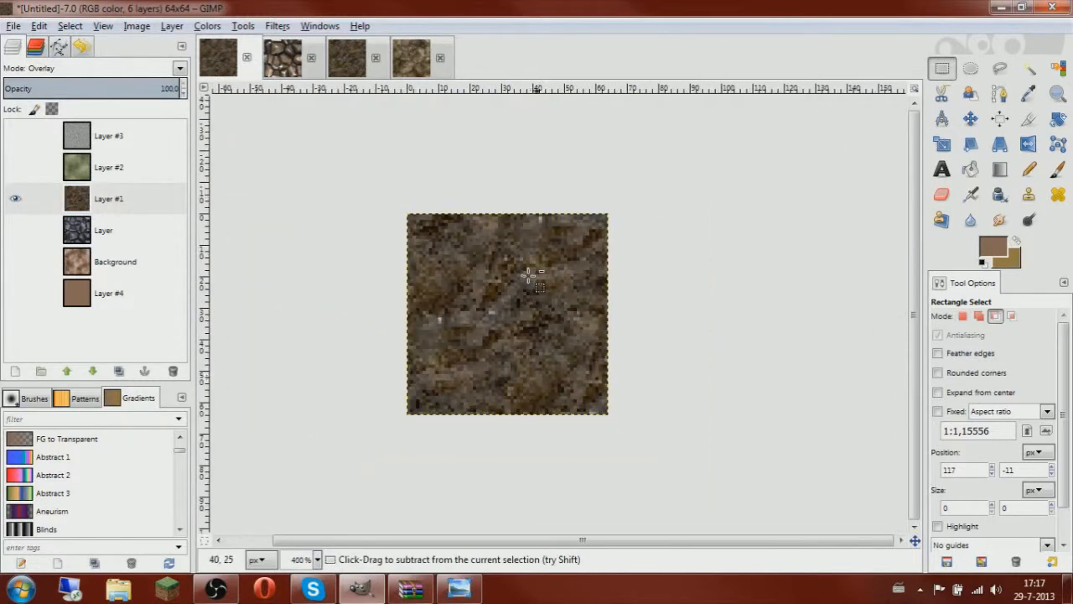
pyautogui.rightClick(115, 201)
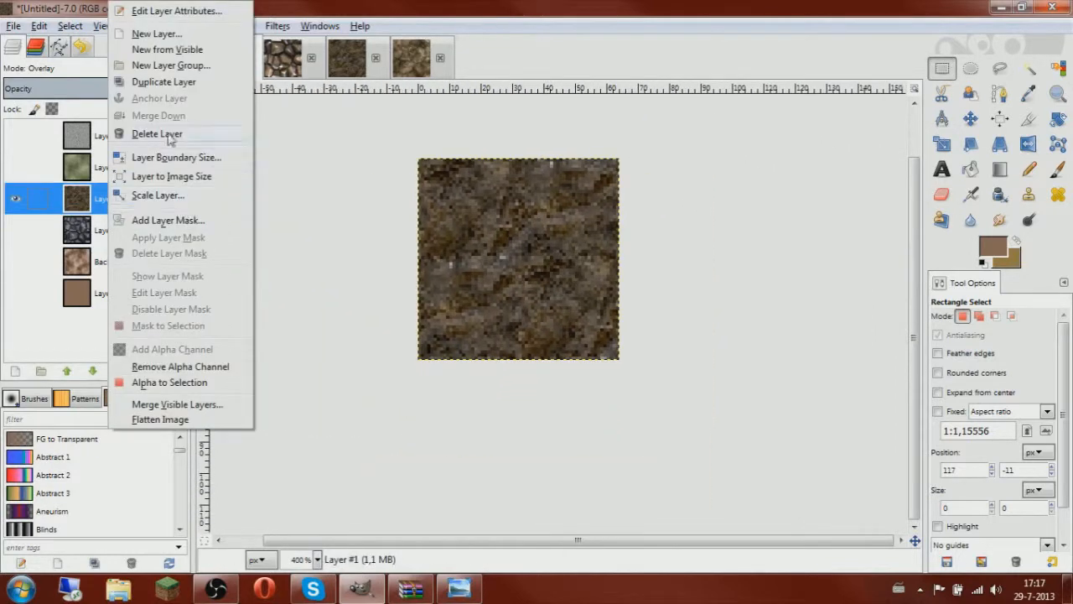
pyautogui.click(162, 81)
# Change the blend mode of both Layer #5 and Layer #1 to Normal
pyautogui.click(109, 229)
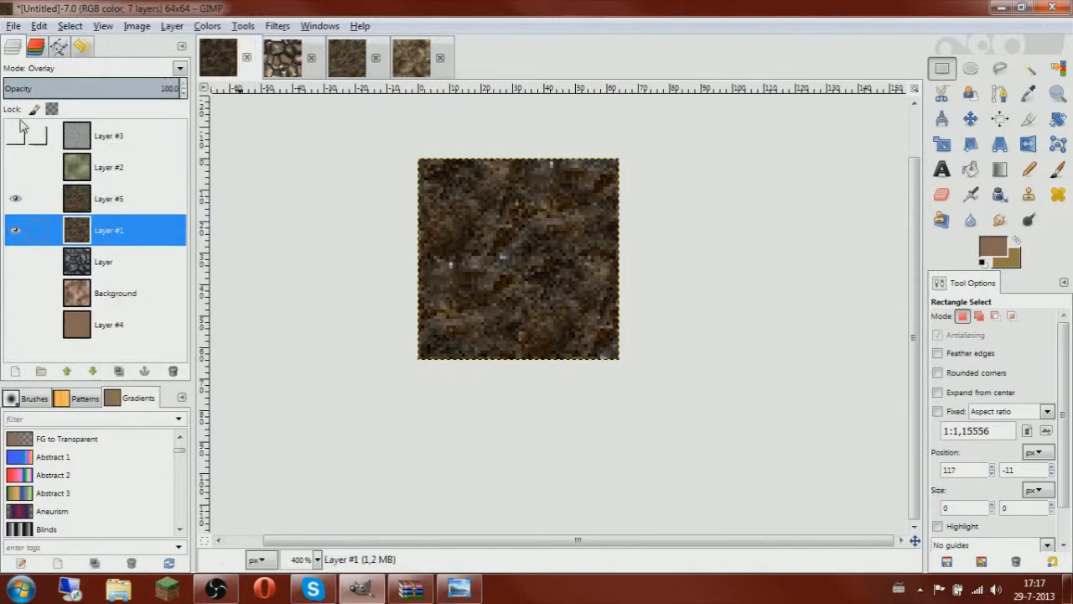
pyautogui.click(90, 201)
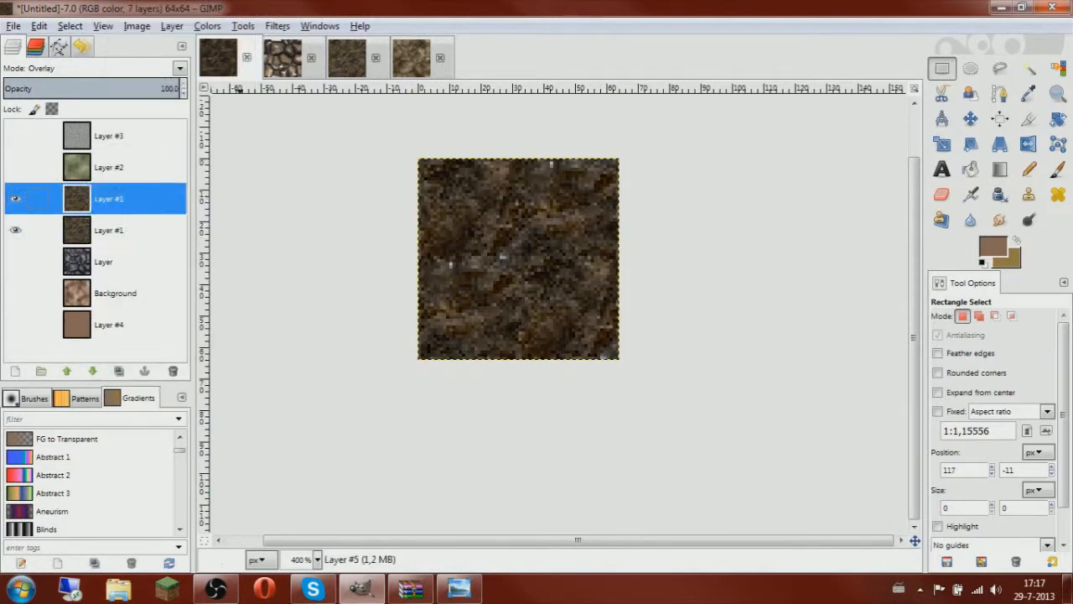
pyautogui.click(153, 74)
pyautogui.click(100, 88)
pyautogui.click(33, 232)
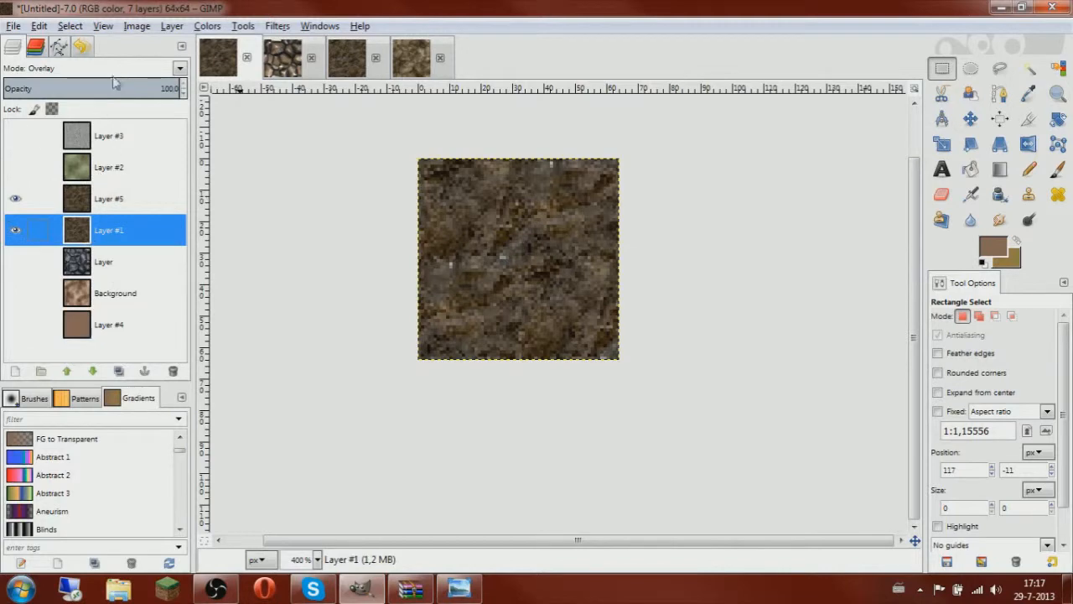
pyautogui.click(116, 71)
pyautogui.click(108, 88)
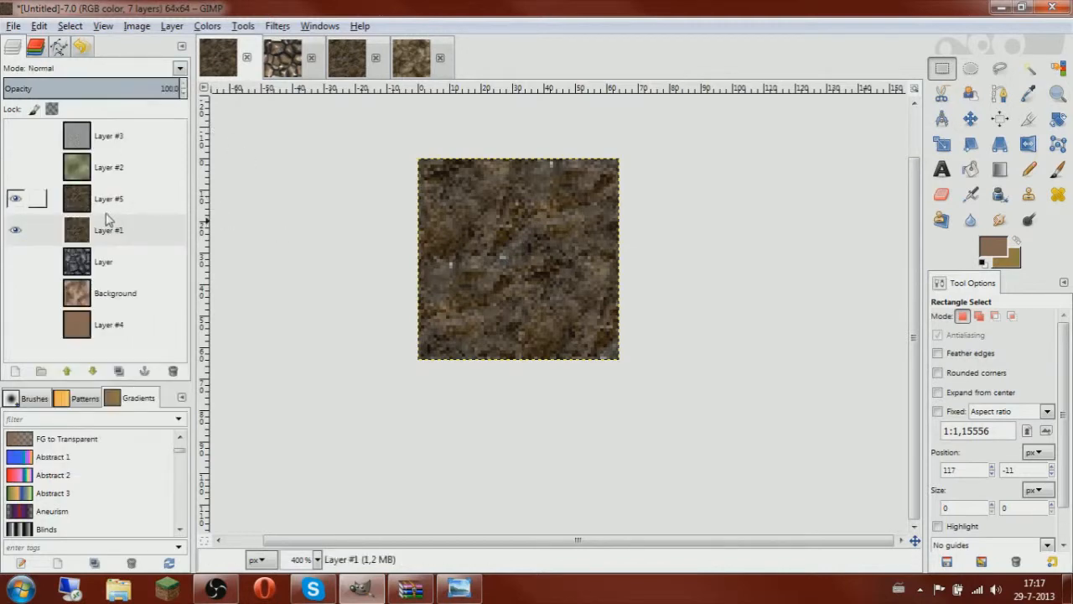
# Hide Layer #5 and brighten Layer #1 by raising the middle of its Value curve
pyautogui.click(182, 206)
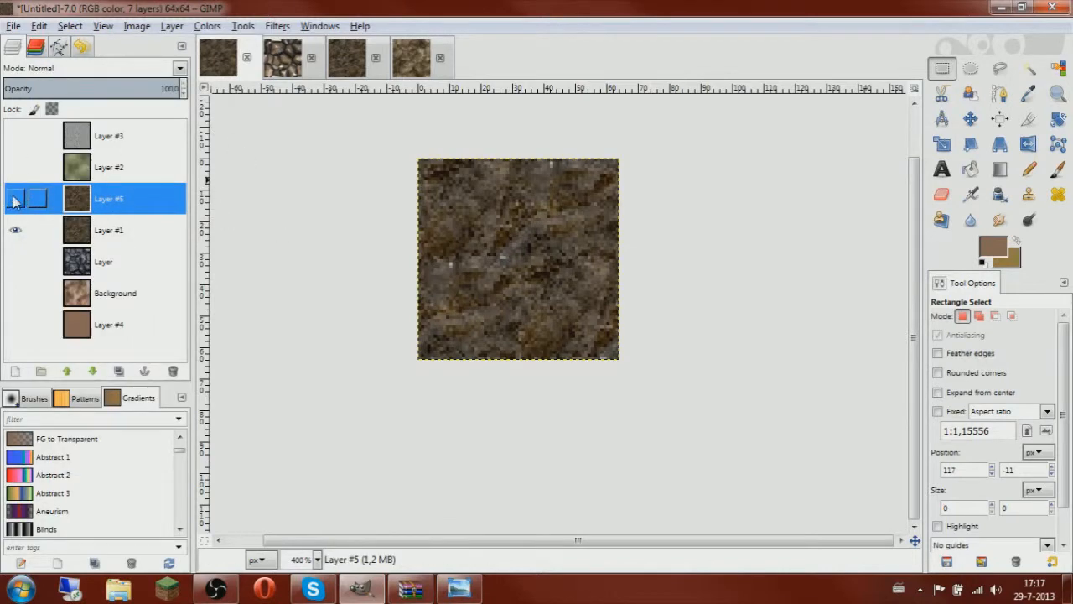
pyautogui.click(102, 229)
pyautogui.click(211, 26)
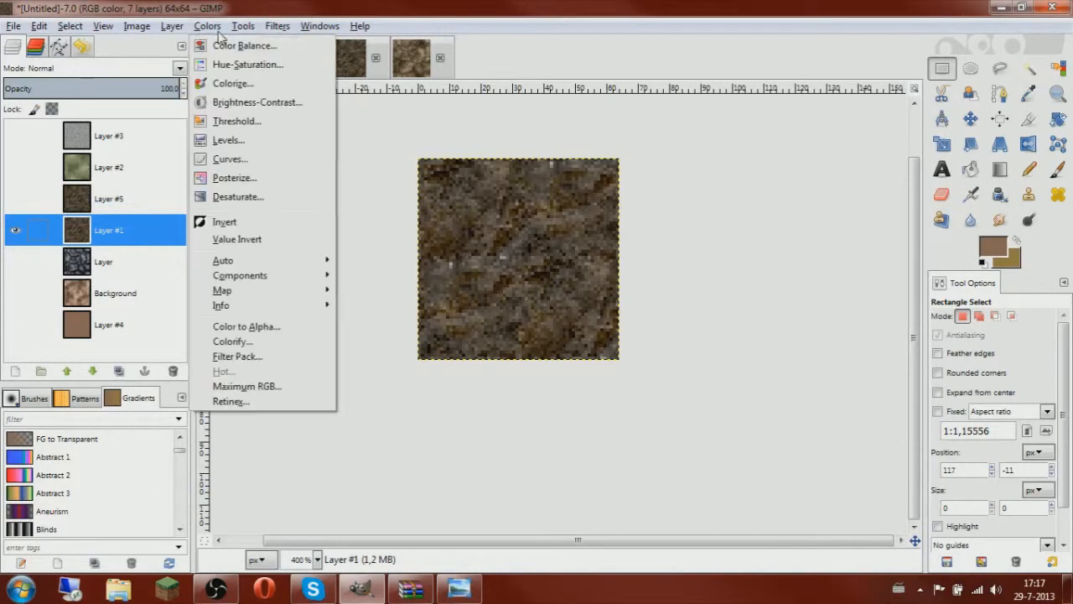
pyautogui.click(233, 158)
pyautogui.moveTo(167, 258); pyautogui.dragTo(151, 237)
pyautogui.click(213, 447)
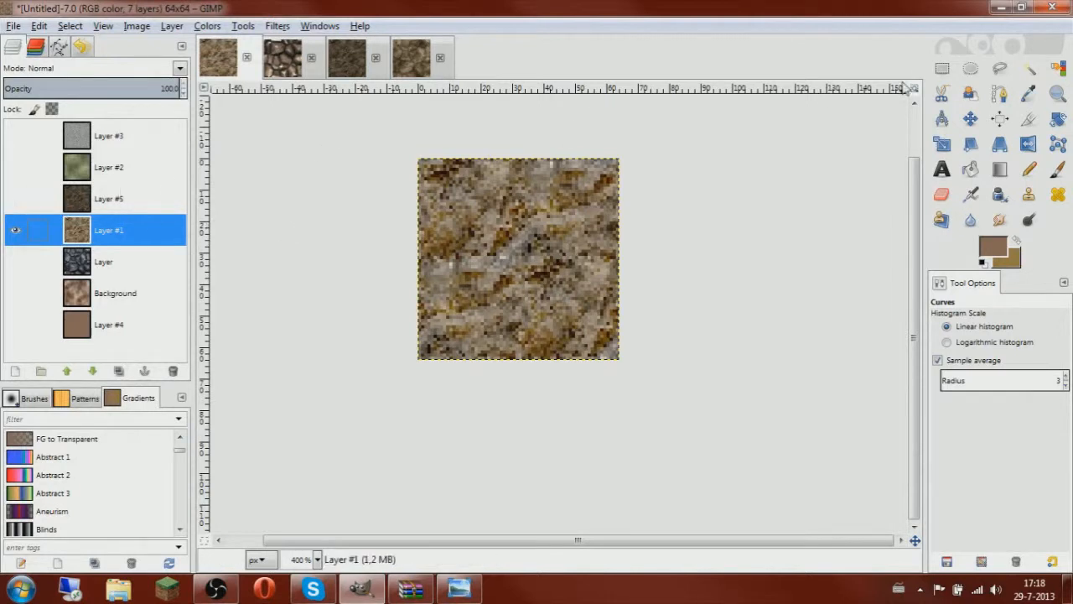
# Show Layer #5 again, select it, and set the Eraser to about 51.7 opacity and size 20
pyautogui.click(942, 67)
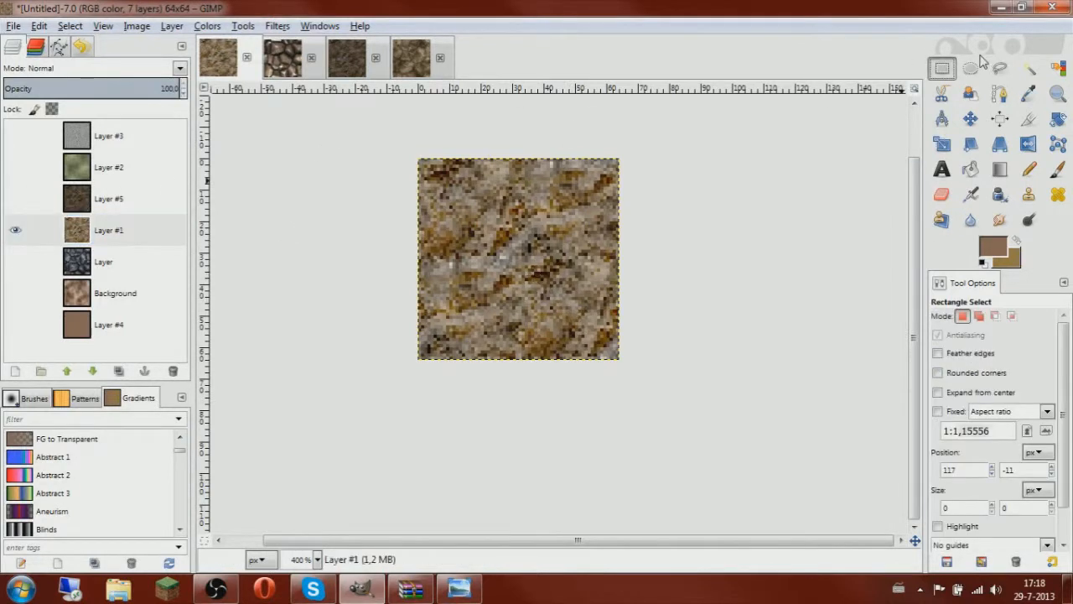
pyautogui.click(133, 211)
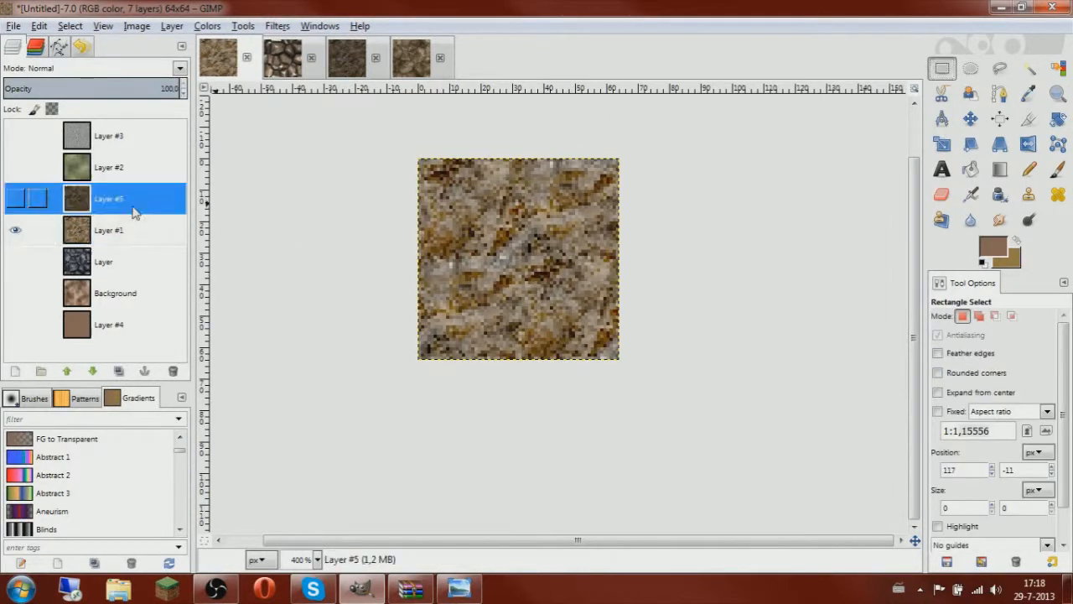
pyautogui.click(15, 199)
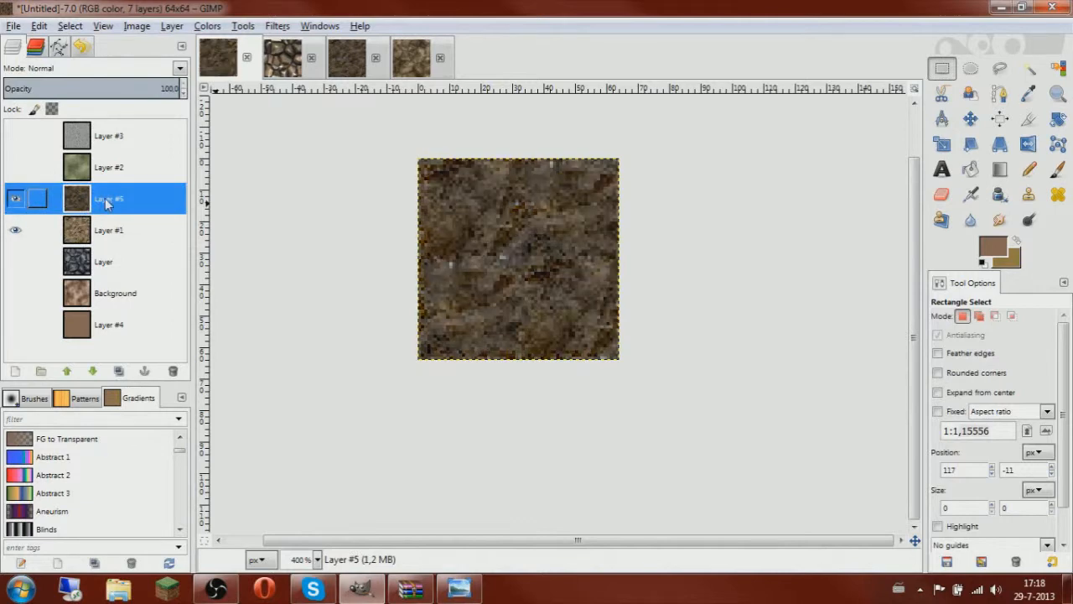
pyautogui.click(942, 193)
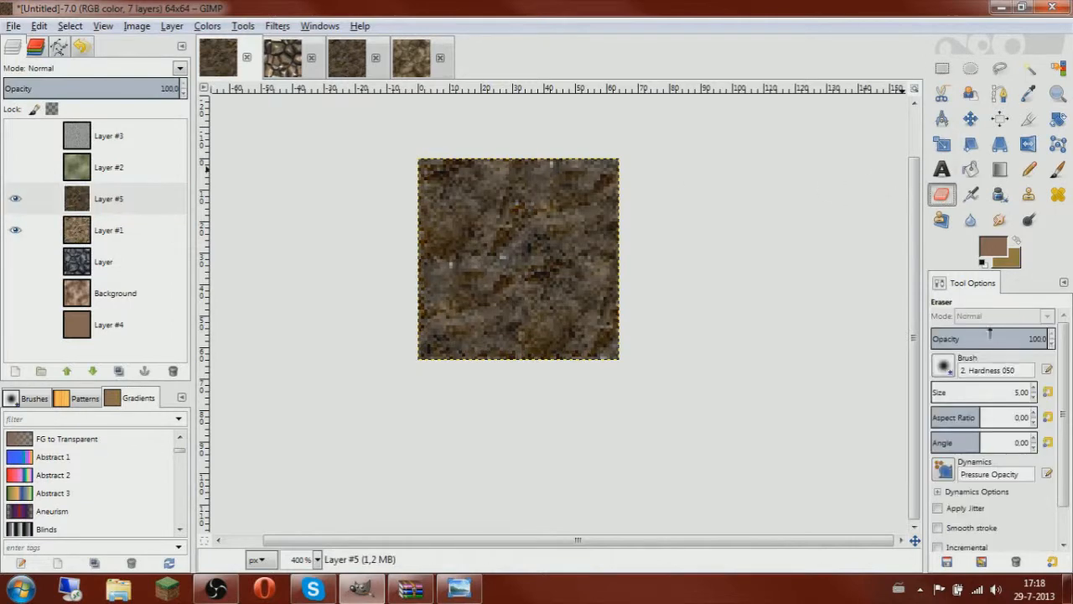
pyautogui.click(991, 336)
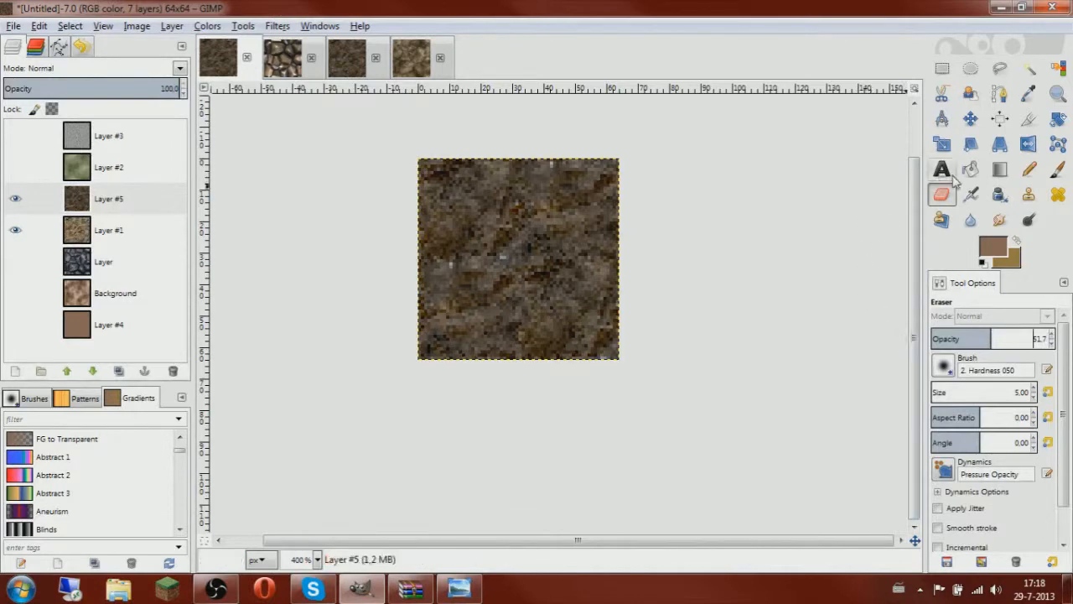
pyautogui.scroll(1, 508, 205)
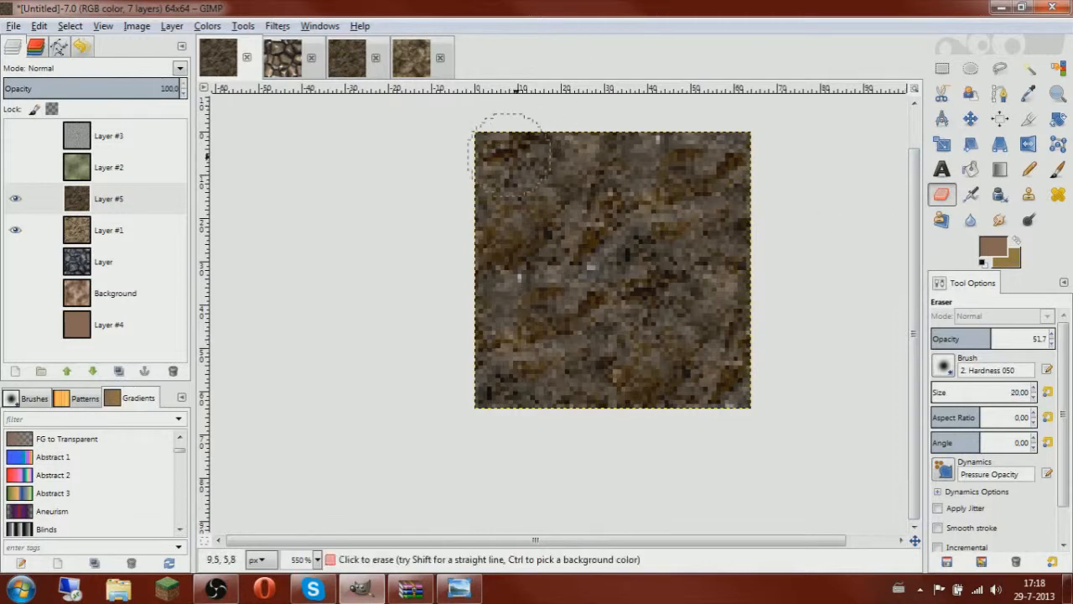
# Partially erase scattered spots across Layer #5 so the brighter Layer #1 blends through
pyautogui.moveTo(521, 283)
pyautogui.mouseDown()
pyautogui.moveTo(547, 265)
pyautogui.moveTo(543, 234)
pyautogui.mouseUp()
pyautogui.click(722, 386)
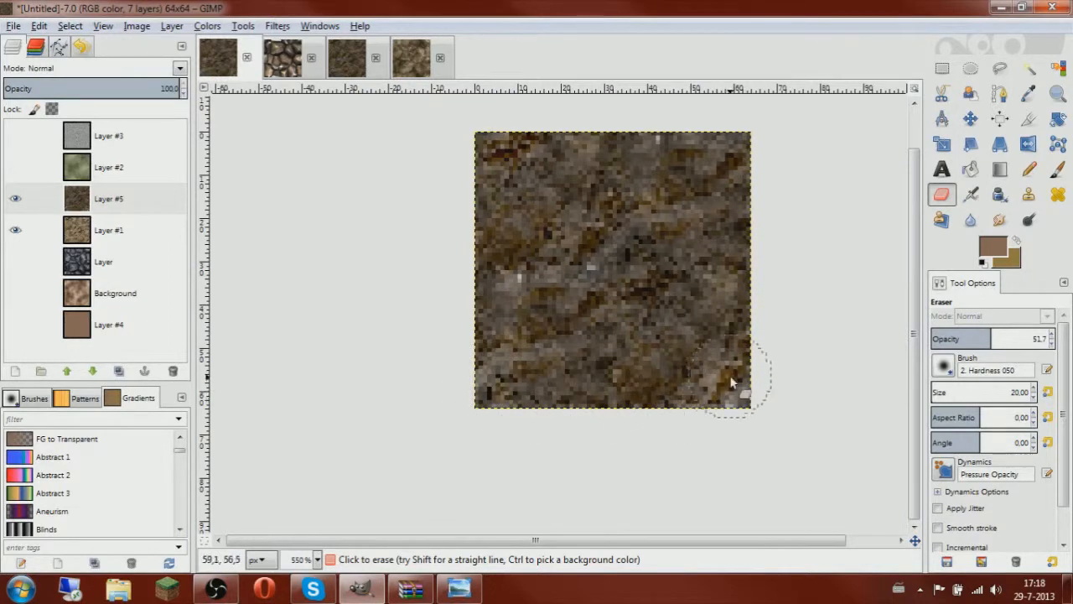
pyautogui.click(655, 380)
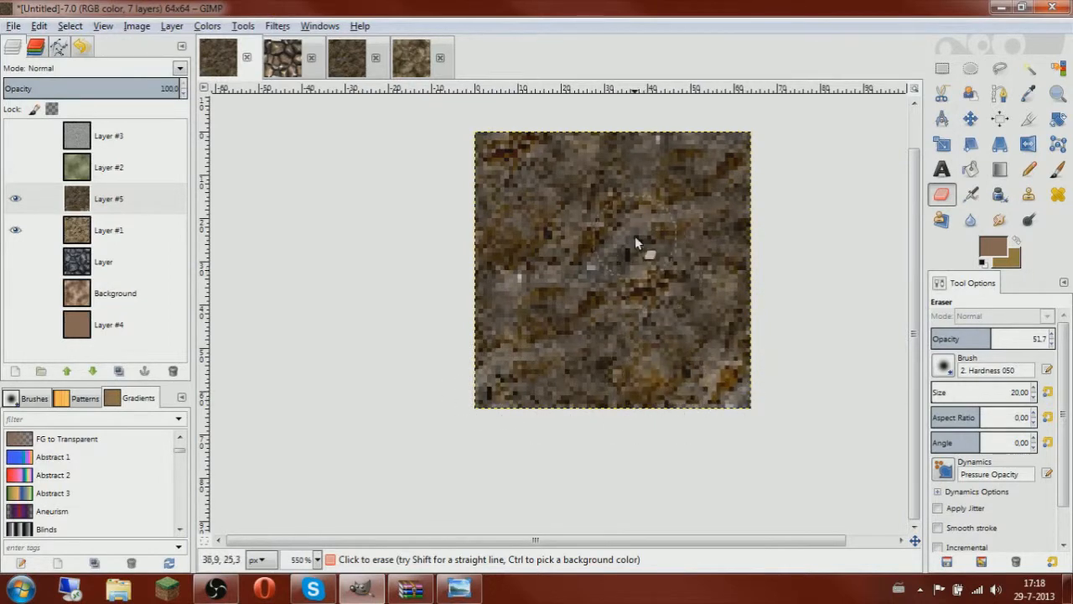
pyautogui.scroll(-4, 719, 311)
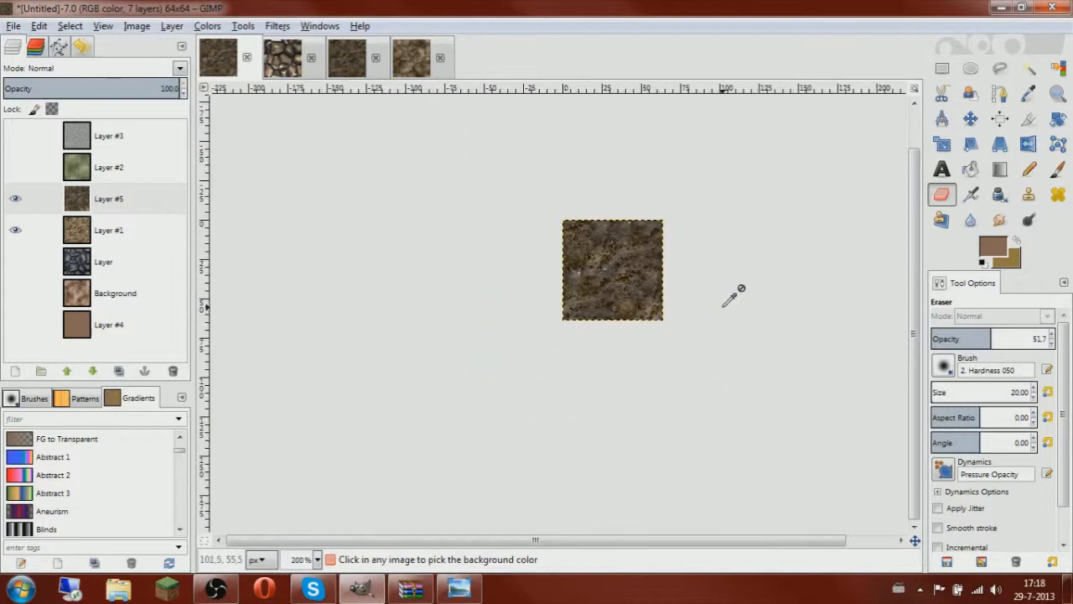
pyautogui.scroll(3, 731, 295)
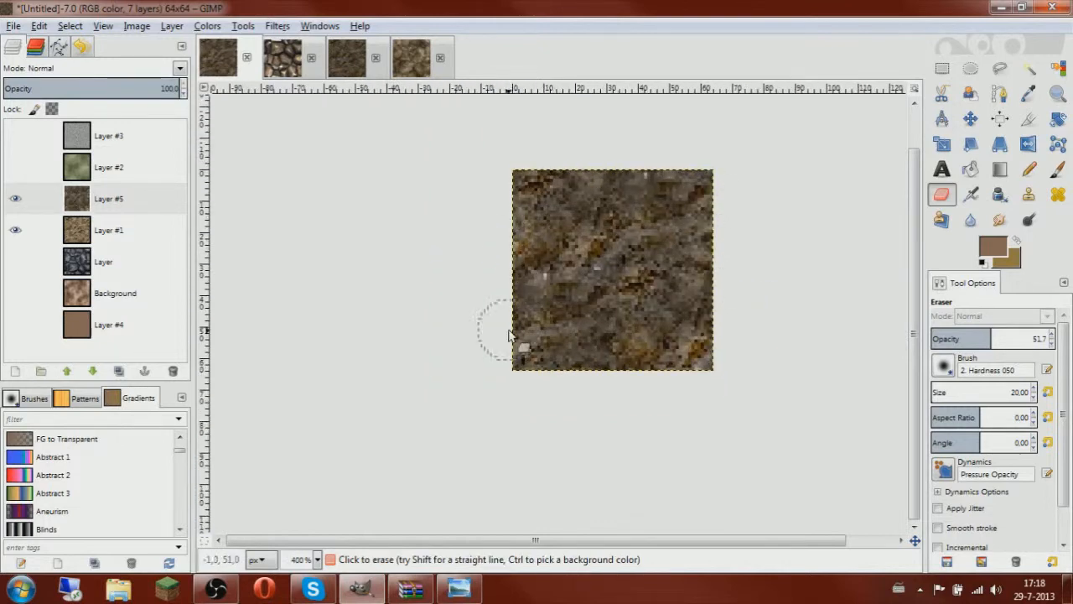
# Merge Layer #5 down into Layer #1 and set the merged layer's mode to Overlay
pyautogui.click(942, 68)
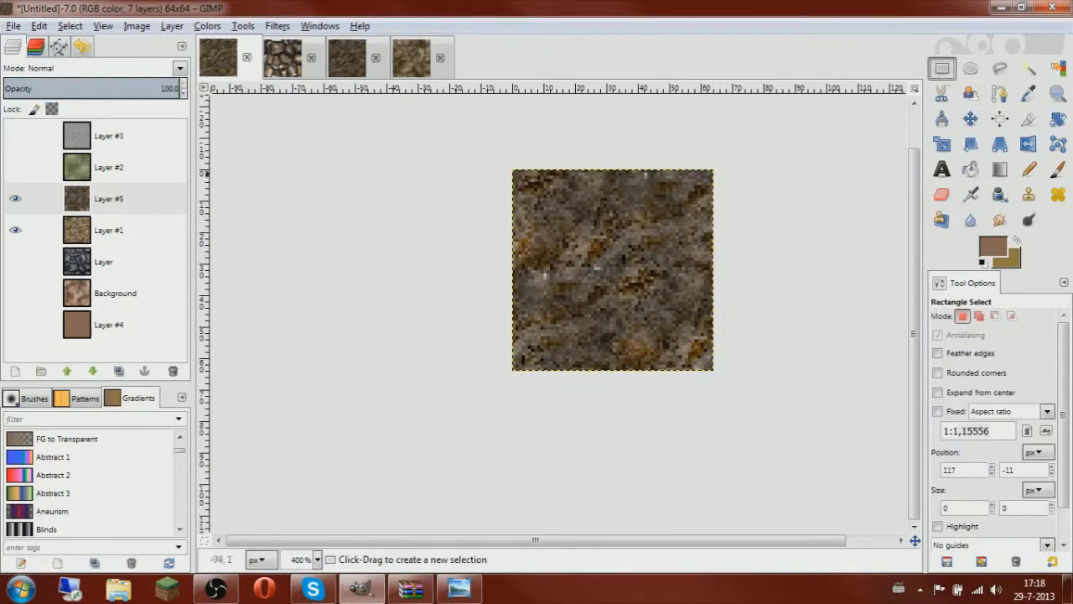
pyautogui.rightClick(122, 202)
pyautogui.click(186, 137)
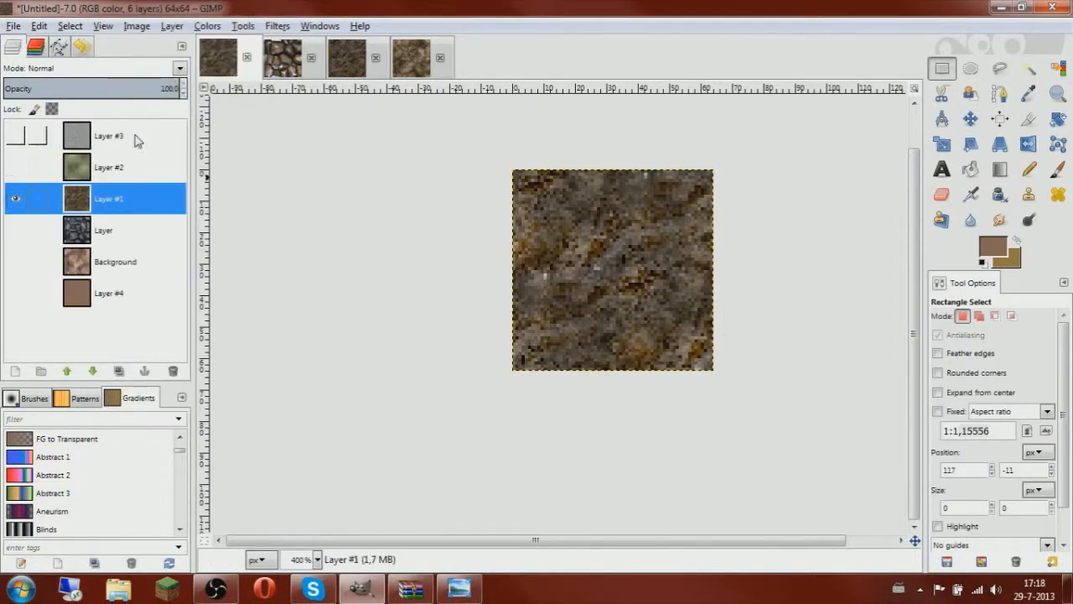
pyautogui.click(180, 68)
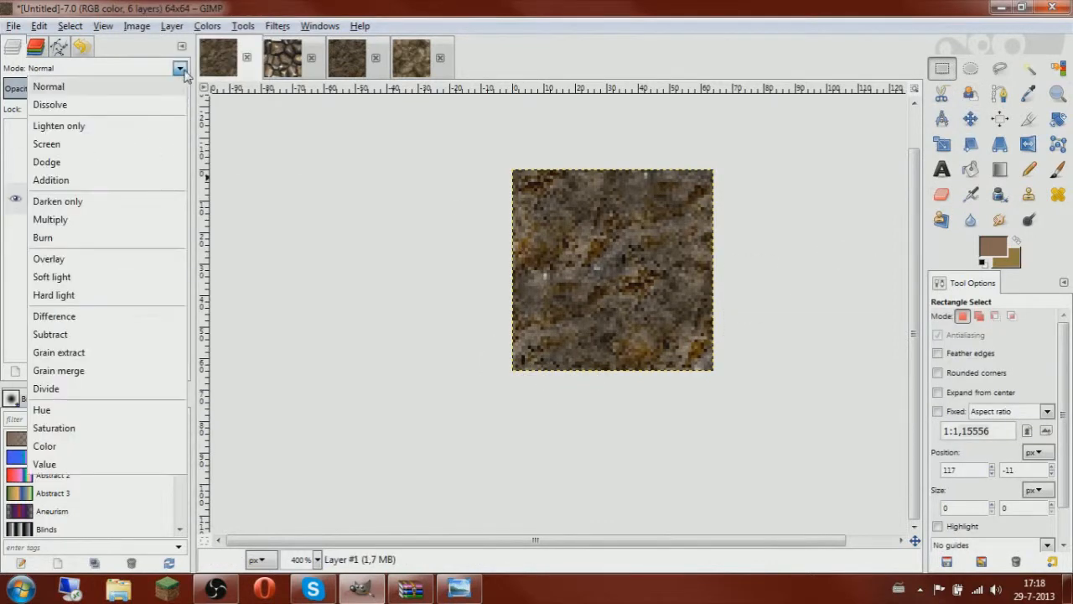
pyautogui.click(72, 259)
# Make Layer #3, Layer #2, Layer, Background and Layer #4 visible again
pyautogui.click(15, 167)
pyautogui.click(15, 135)
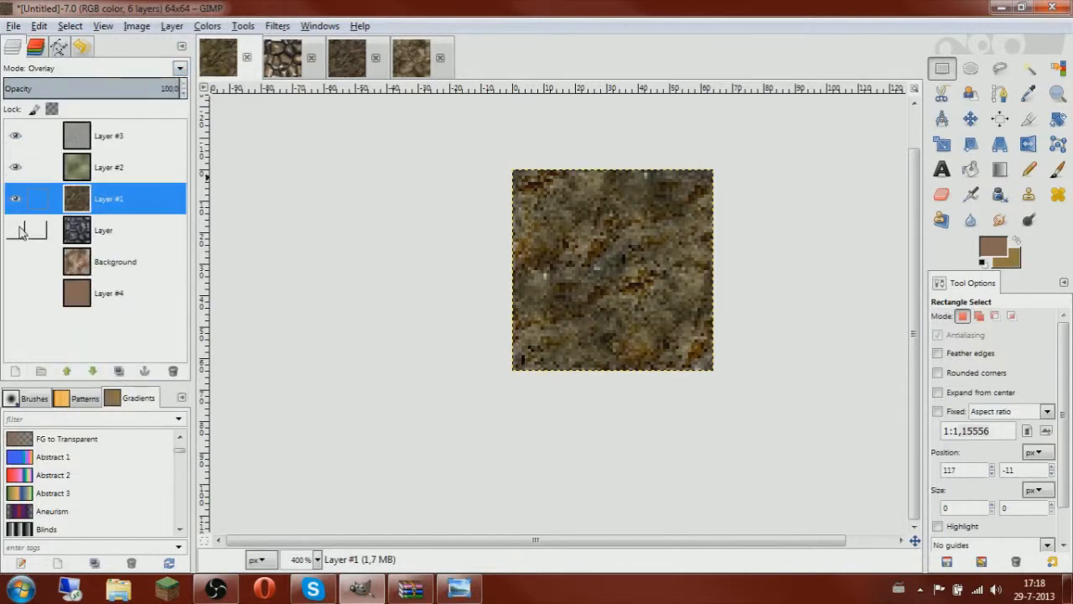
pyautogui.click(15, 229)
pyautogui.click(15, 262)
pyautogui.click(15, 294)
pyautogui.scroll(-3, 402, 300)
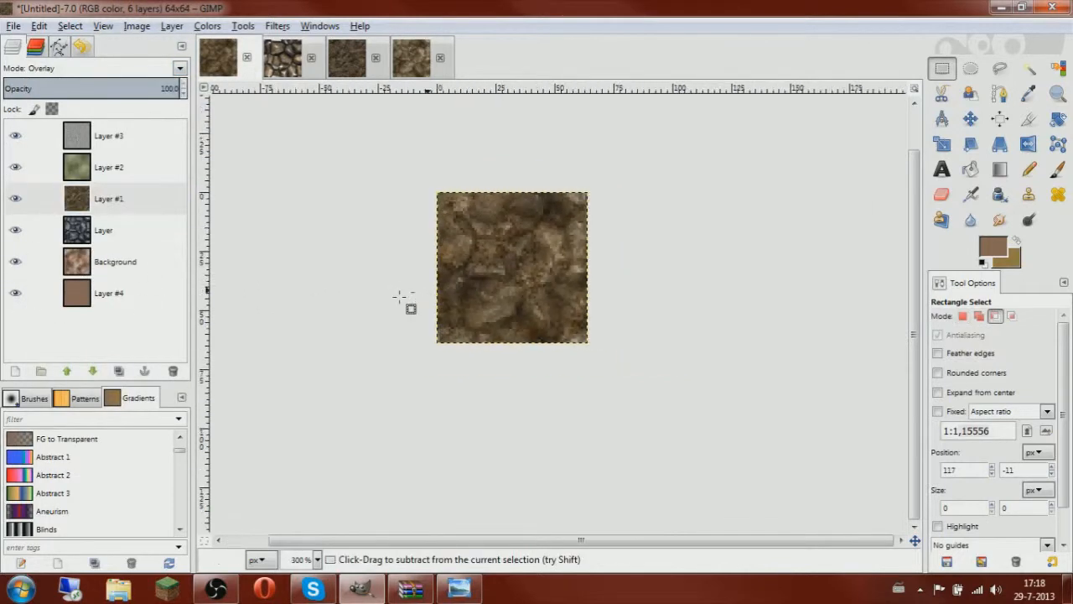
pyautogui.scroll(3, 401, 297)
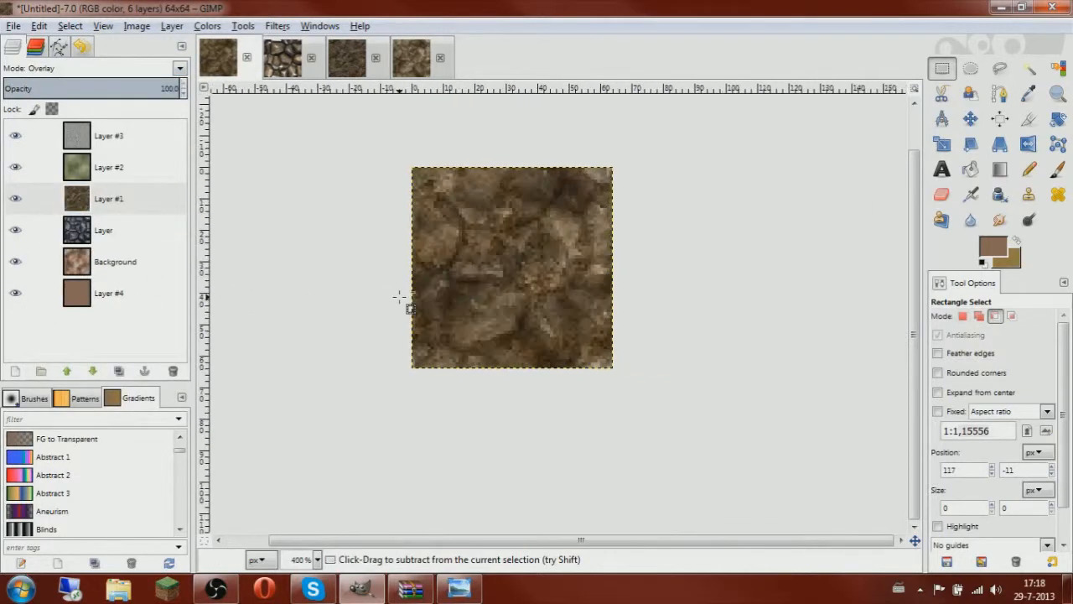
# Toggle Layer, Layer #2 and Layer #1 off and on to compare their effect, and examine the blended texture up close
pyautogui.click(15, 229)
pyautogui.click(16, 169)
pyautogui.click(16, 169)
pyautogui.click(15, 199)
pyautogui.click(15, 199)
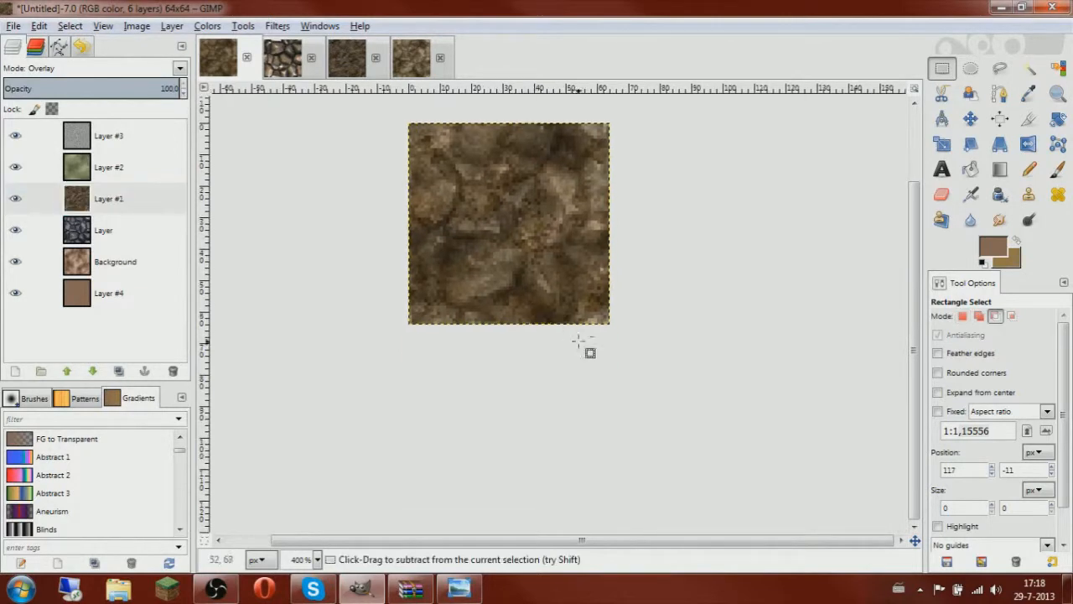
pyautogui.keyDown('ctrl'); pyautogui.scroll(3, 571, 330); pyautogui.keyUp('ctrl')
pyautogui.keyDown('ctrl'); pyautogui.scroll(-2, 638, 361); pyautogui.keyUp('ctrl')
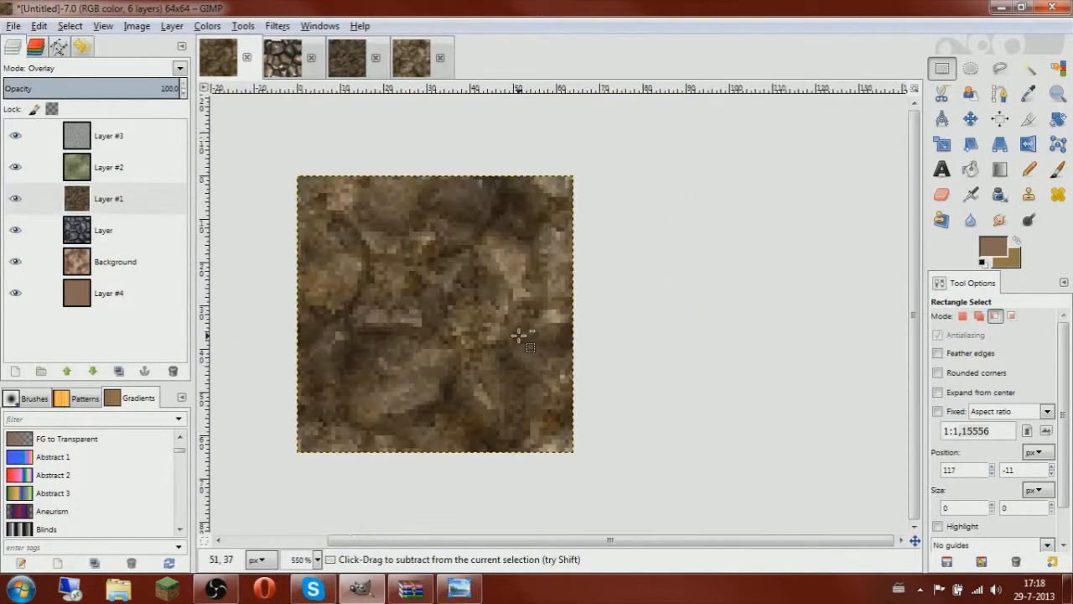
pyautogui.scroll(-3, 558, 279)
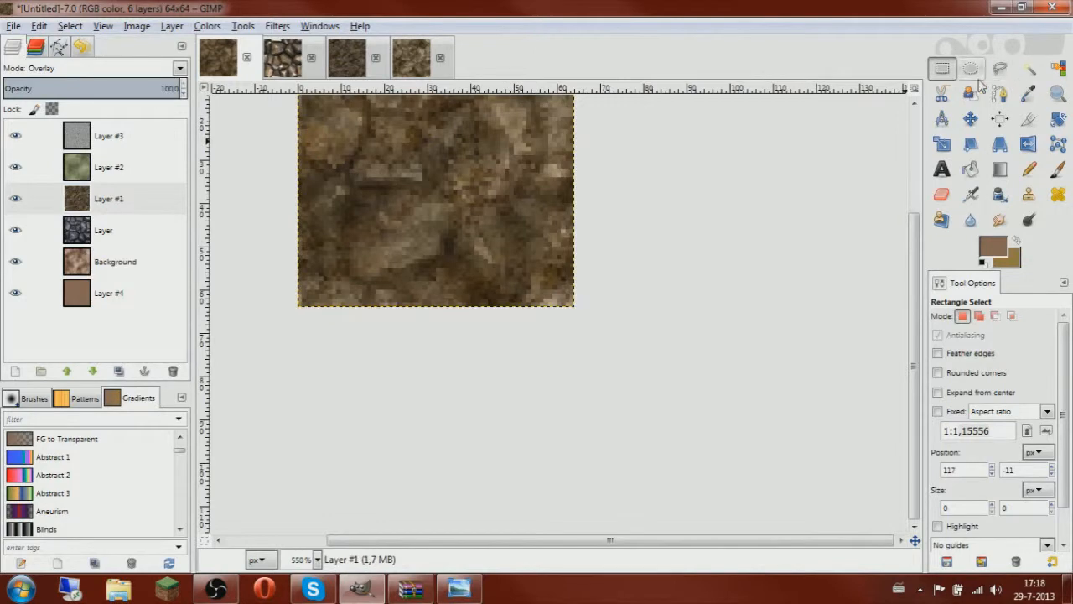
# Outline the dark patch on the texture's bottom edge, near the lower-right corner, with a Free Select selection
pyautogui.click(1000, 68)
pyautogui.keyDown('ctrl'); pyautogui.scroll(2, 580, 257); pyautogui.keyUp('ctrl')
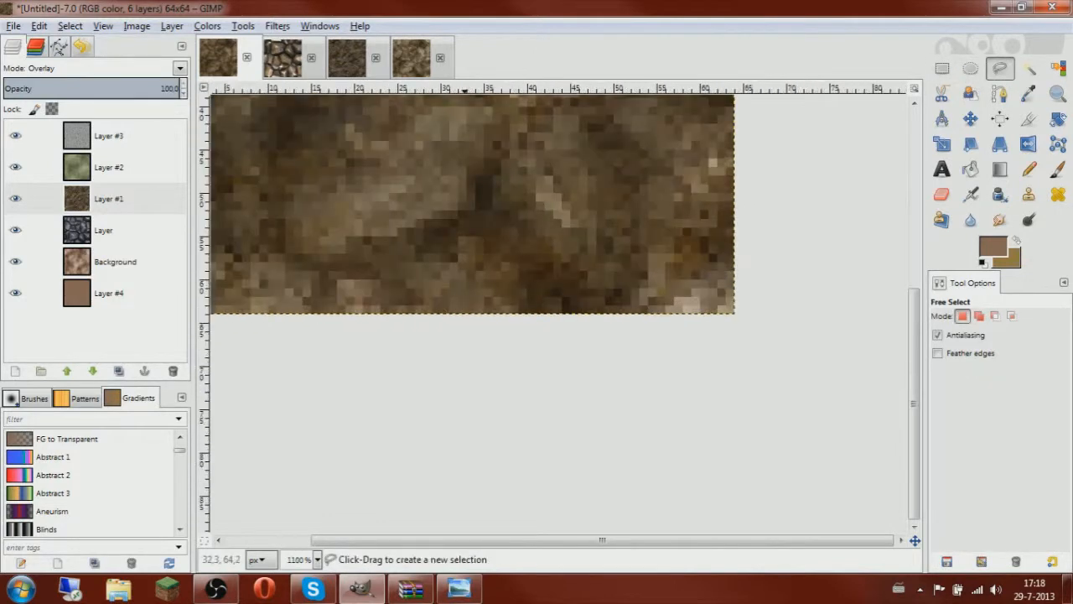
pyautogui.moveTo(503, 310)
pyautogui.mouseDown()
pyautogui.moveTo(534, 269)
pyautogui.moveTo(604, 272)
pyautogui.mouseUp()
pyautogui.click(502, 317)
# Lighten the selected dark patch on Layer #1 with Curves, raising input 119 to about 145, and clear the selection
pyautogui.click(130, 201)
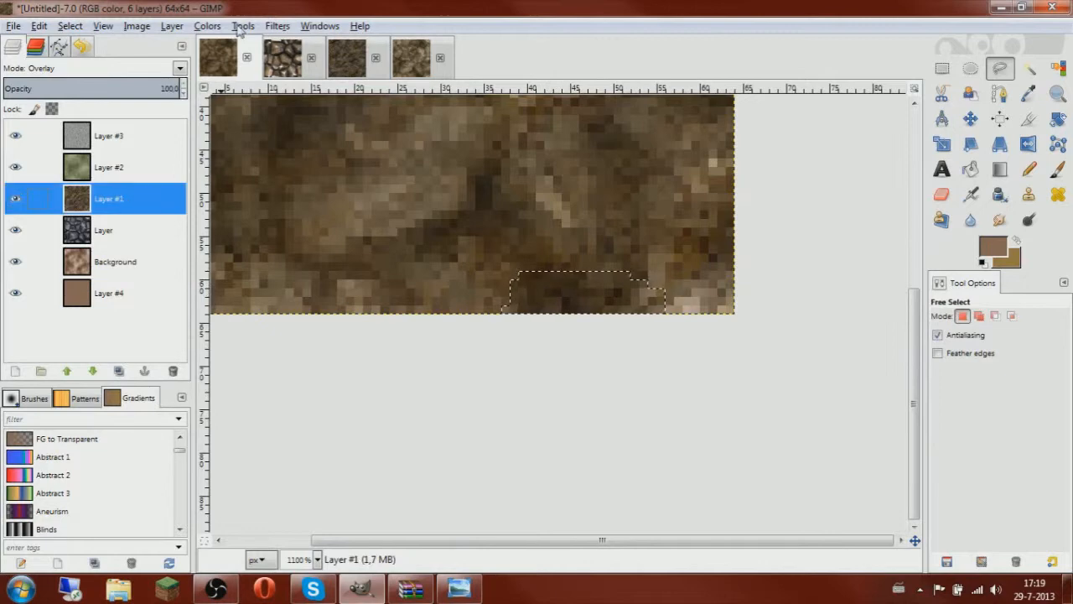
pyautogui.click(207, 26)
pyautogui.click(244, 161)
pyautogui.moveTo(171, 260)
pyautogui.mouseDown()
pyautogui.moveTo(139, 215)
pyautogui.moveTo(177, 245)
pyautogui.mouseUp()
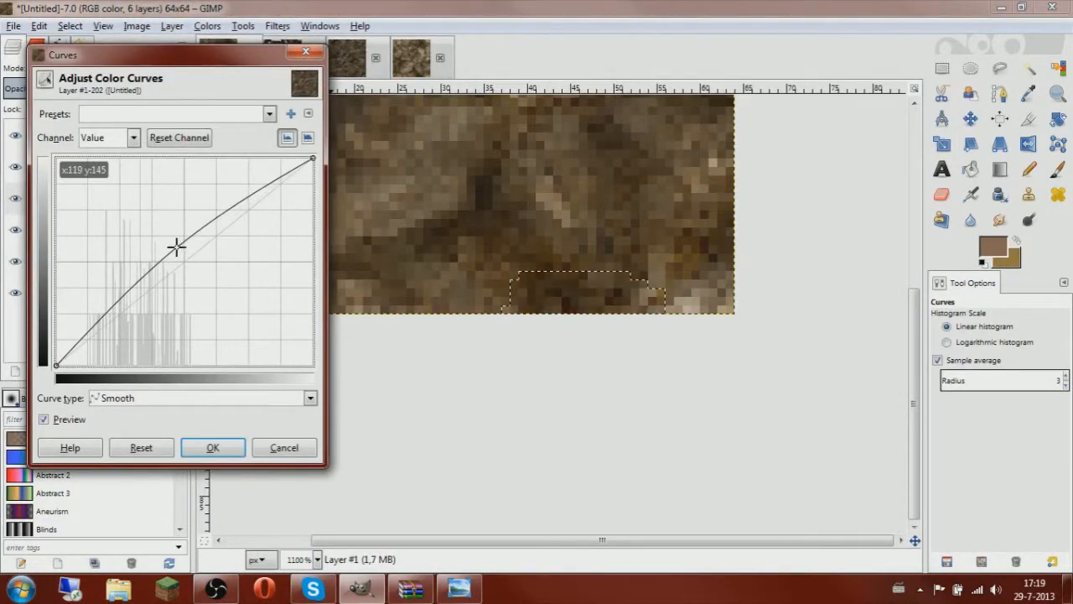
pyautogui.click(213, 447)
pyautogui.press('r')
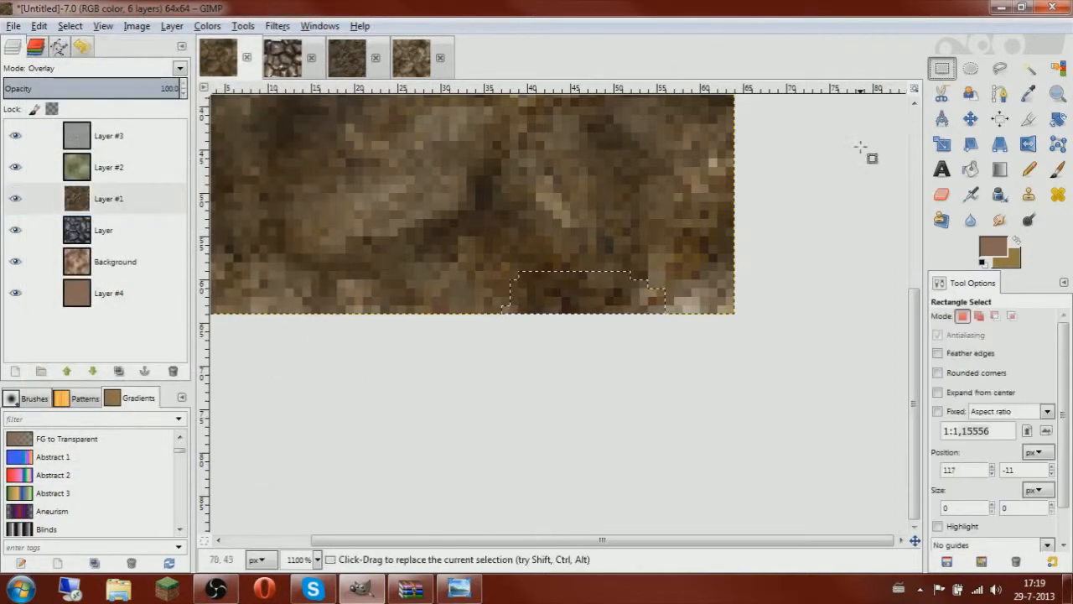
pyautogui.scroll(-3, 825, 199)
pyautogui.scroll(1, 772, 218)
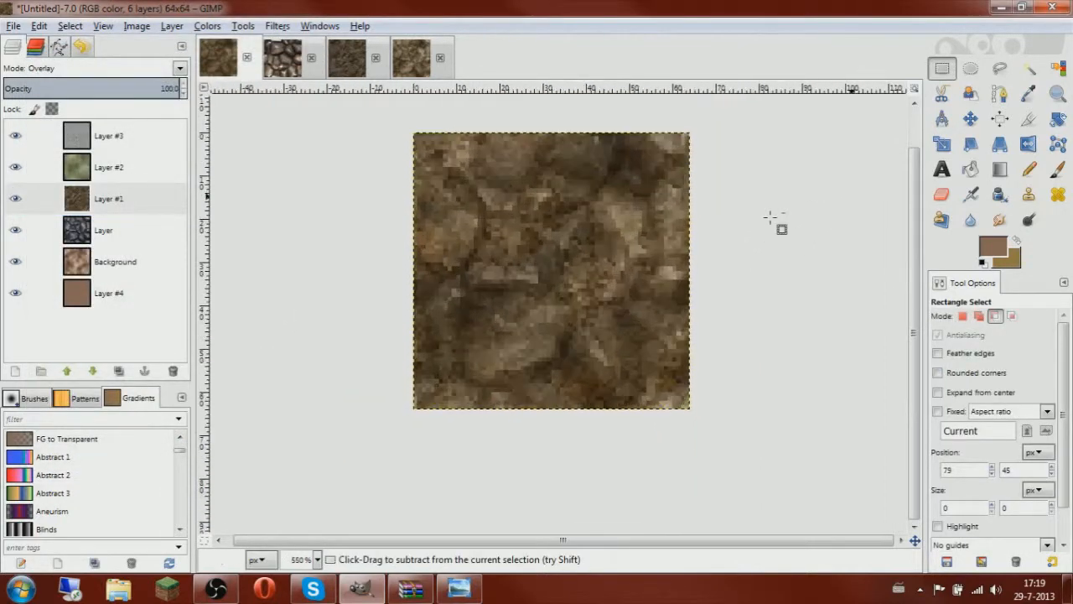
# Examine the whole texture and toggle Layer #1 and Layer off and on to compare their effect
pyautogui.scroll(1, 770, 218)
pyautogui.moveTo(772, 217); pyautogui.dragTo(715, 276)
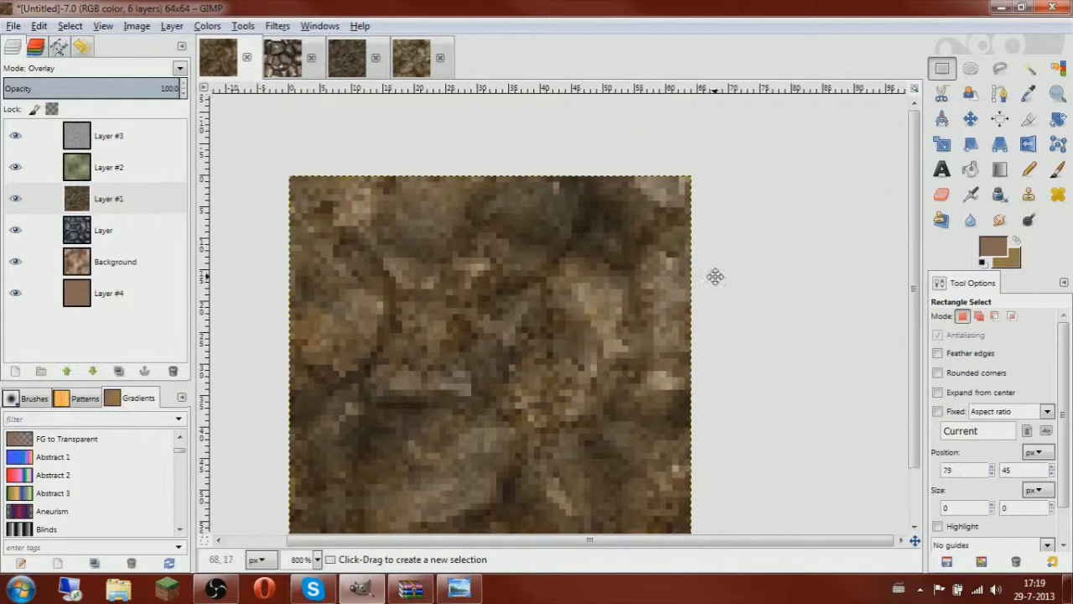
pyautogui.scroll(-1, 716, 276)
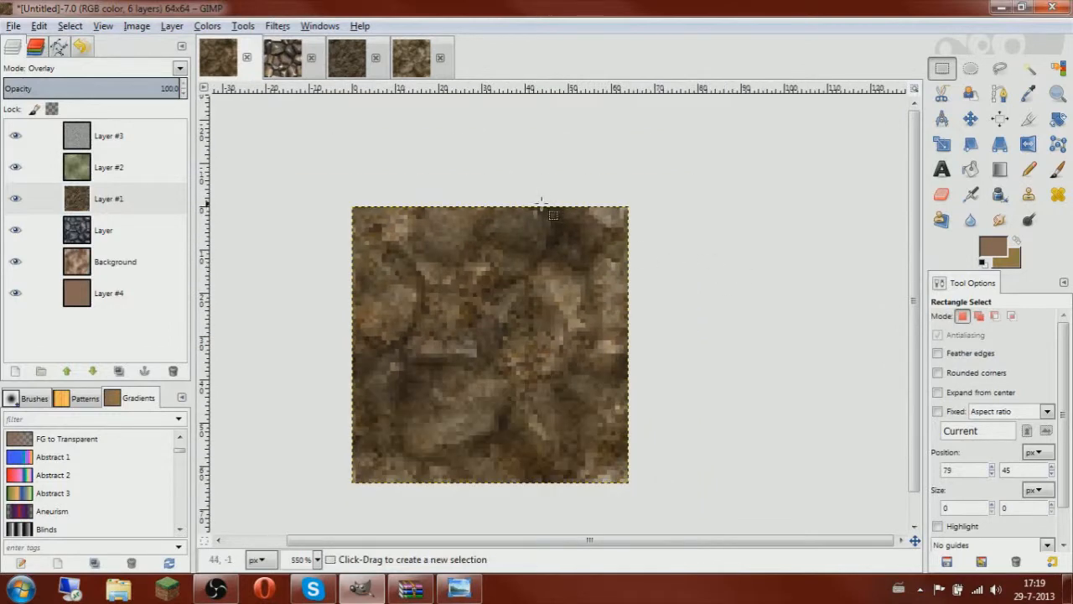
pyautogui.click(15, 198)
pyautogui.click(15, 198)
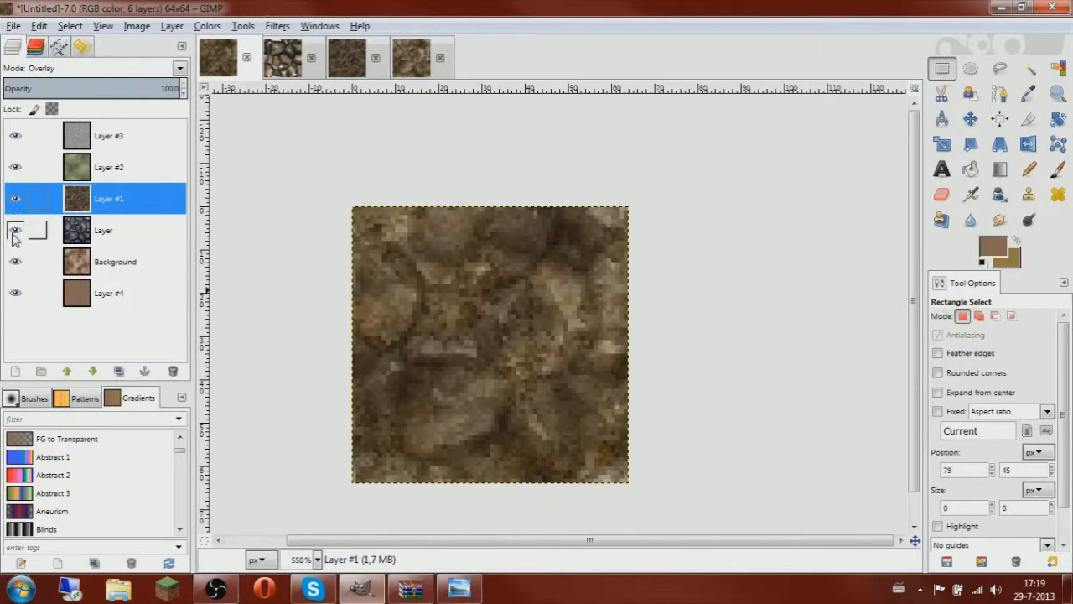
pyautogui.click(15, 231)
pyautogui.click(15, 231)
# Set the lightness of the layer named Layer to 62 with Hue-Saturation
pyautogui.click(104, 227)
pyautogui.click(207, 26)
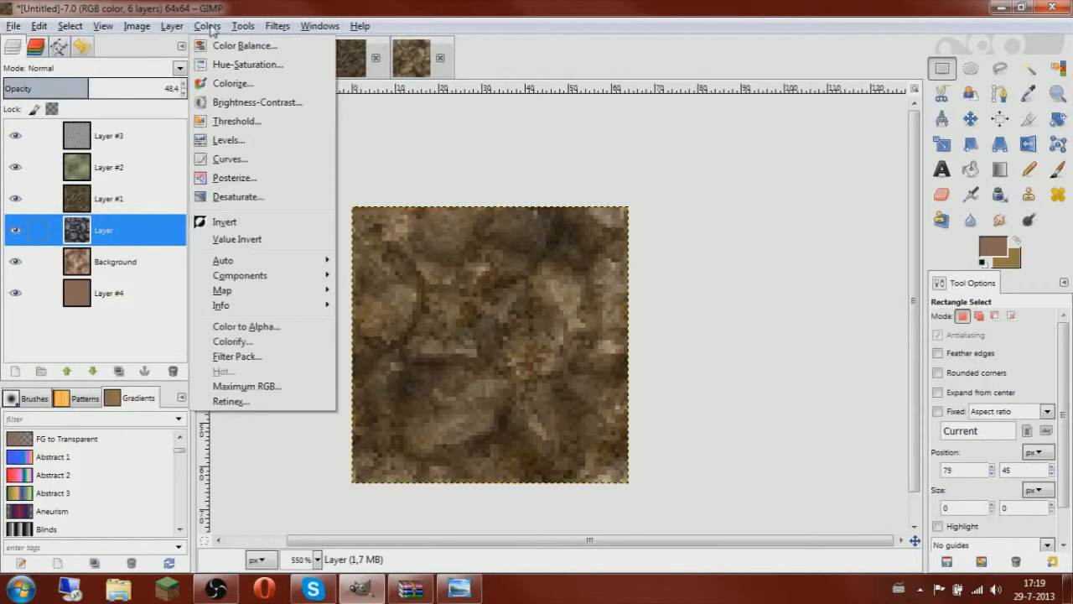
pyautogui.click(243, 66)
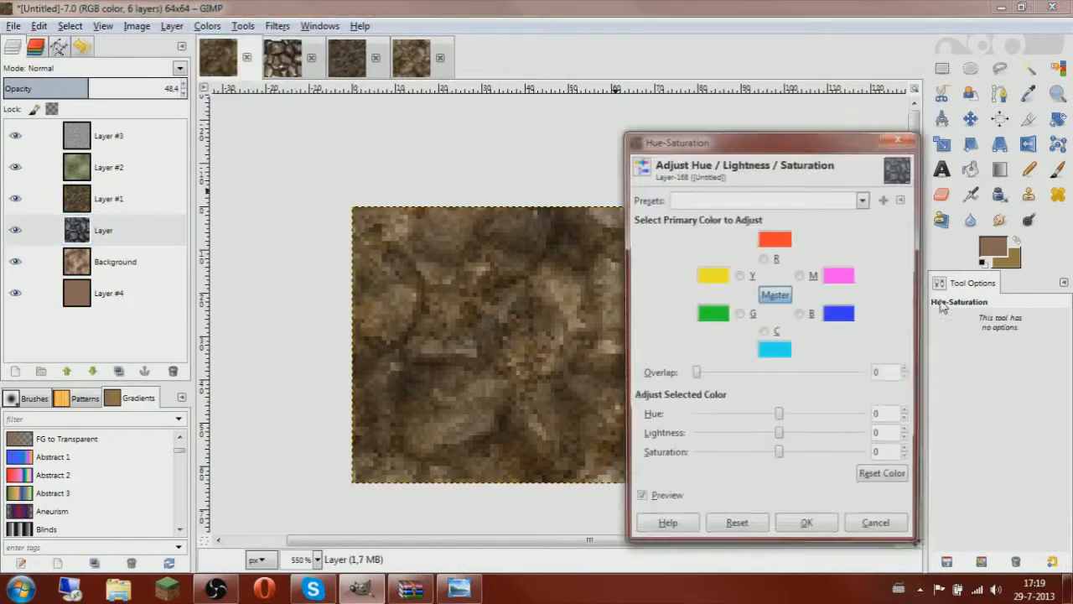
pyautogui.moveTo(780, 437); pyautogui.dragTo(836, 443)
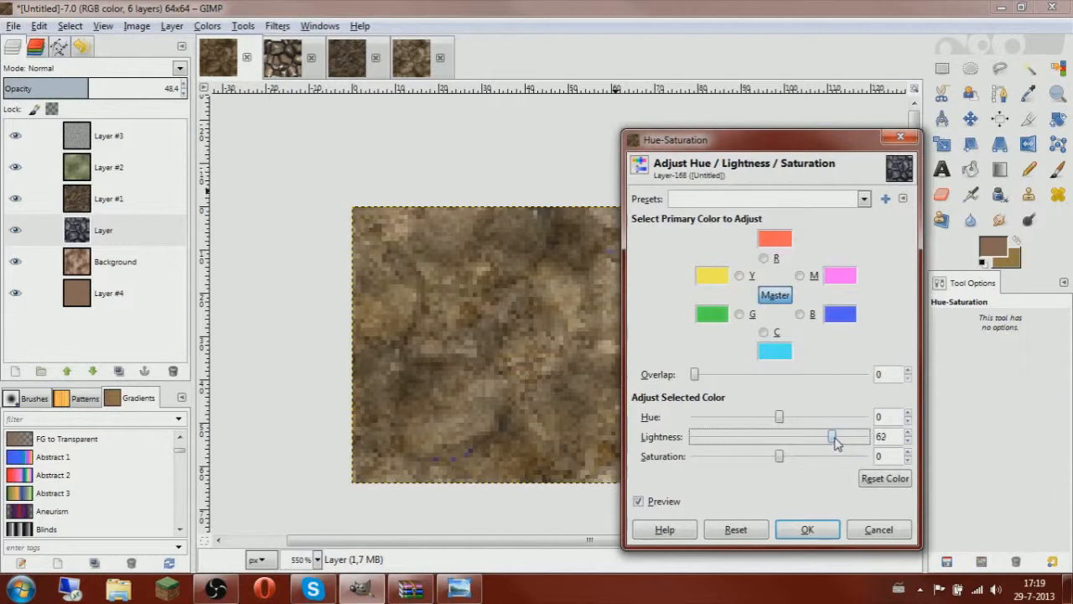
pyautogui.click(807, 528)
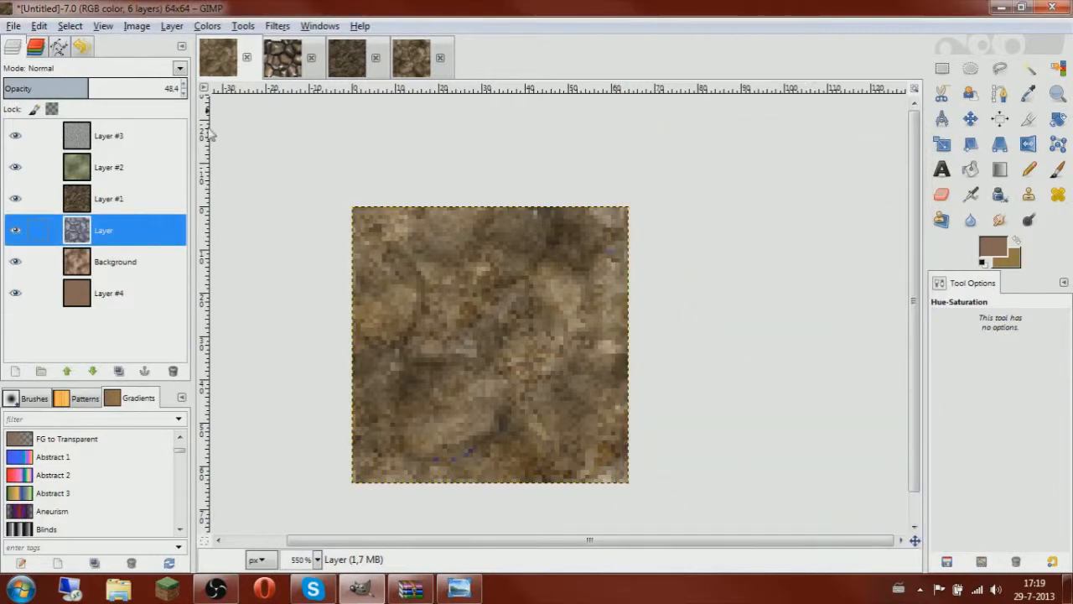
# Darken Layer with Curves, lowering input 169 to about 123, and set its opacity to 64
pyautogui.click(210, 28)
pyautogui.click(222, 156)
pyautogui.moveTo(226, 280)
pyautogui.mouseDown()
pyautogui.moveTo(246, 295)
pyautogui.moveTo(227, 265)
pyautogui.mouseUp()
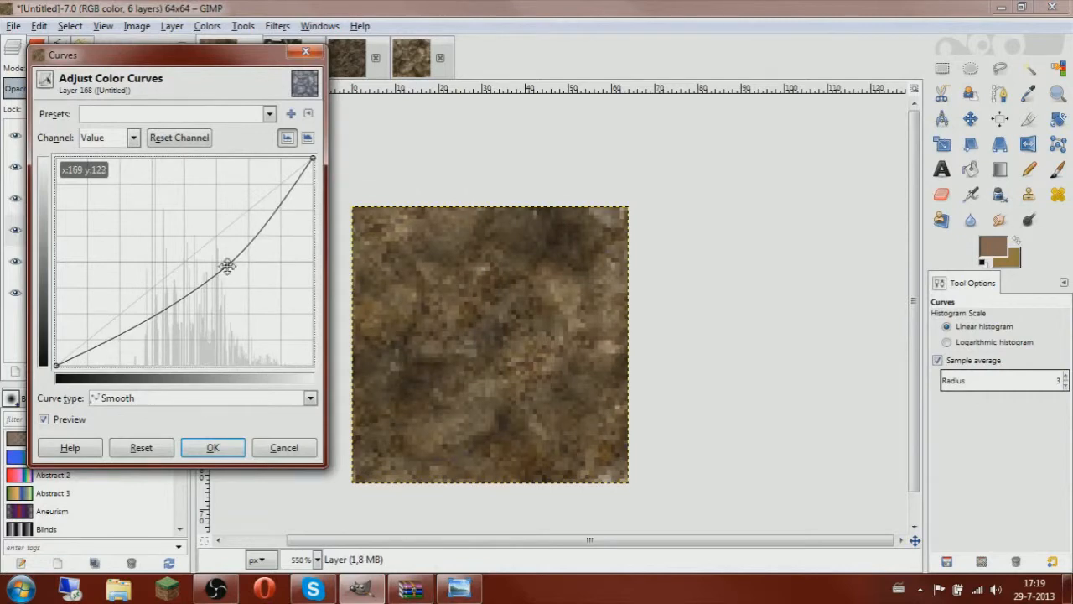
pyautogui.click(213, 447)
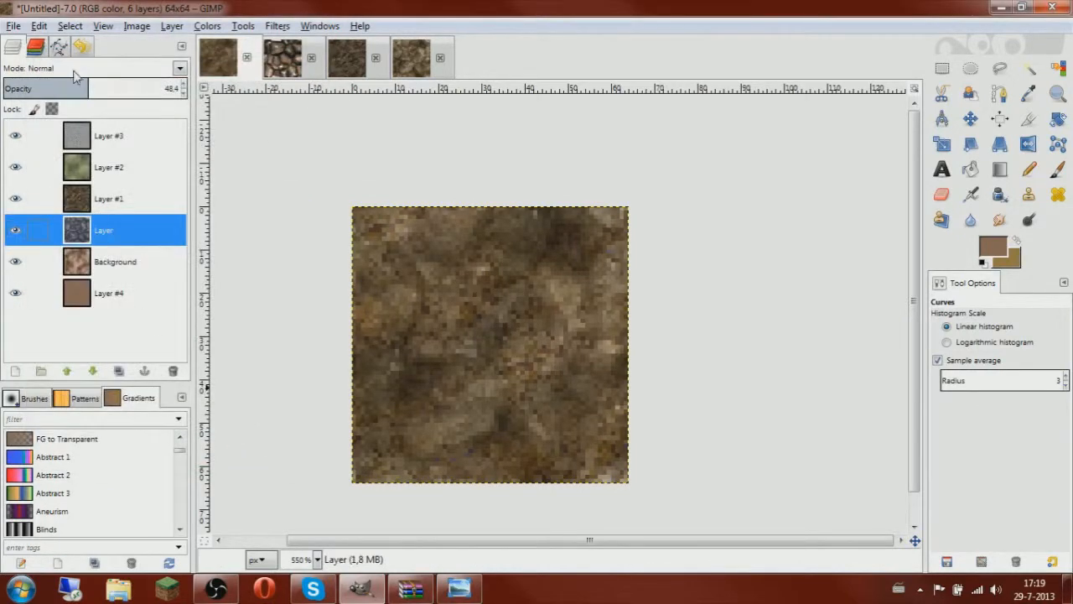
pyautogui.moveTo(86, 88); pyautogui.dragTo(122, 92)
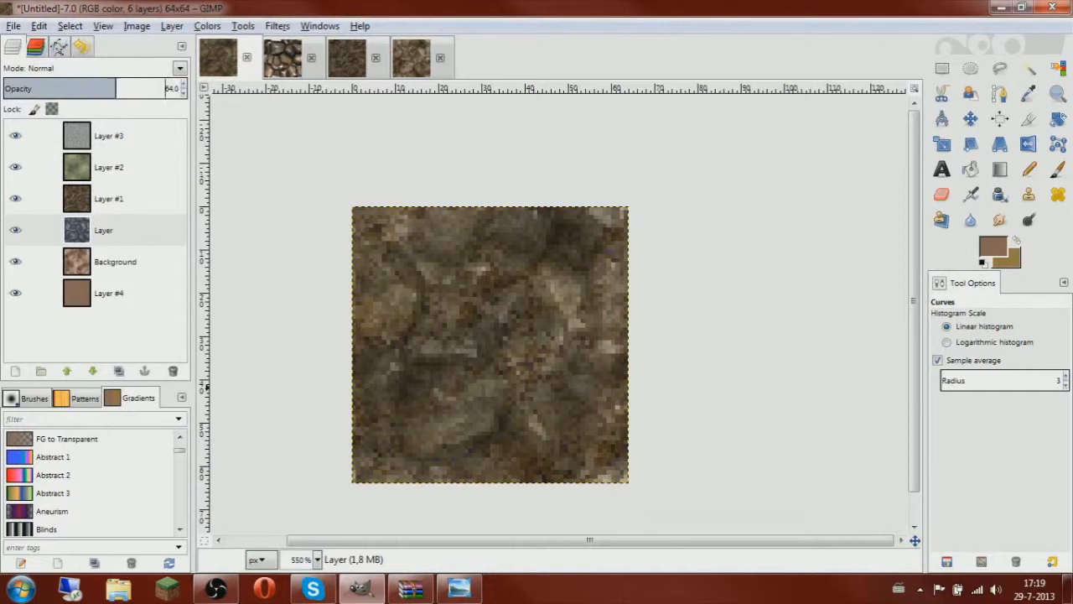
pyautogui.moveTo(457, 292); pyautogui.dragTo(503, 231)
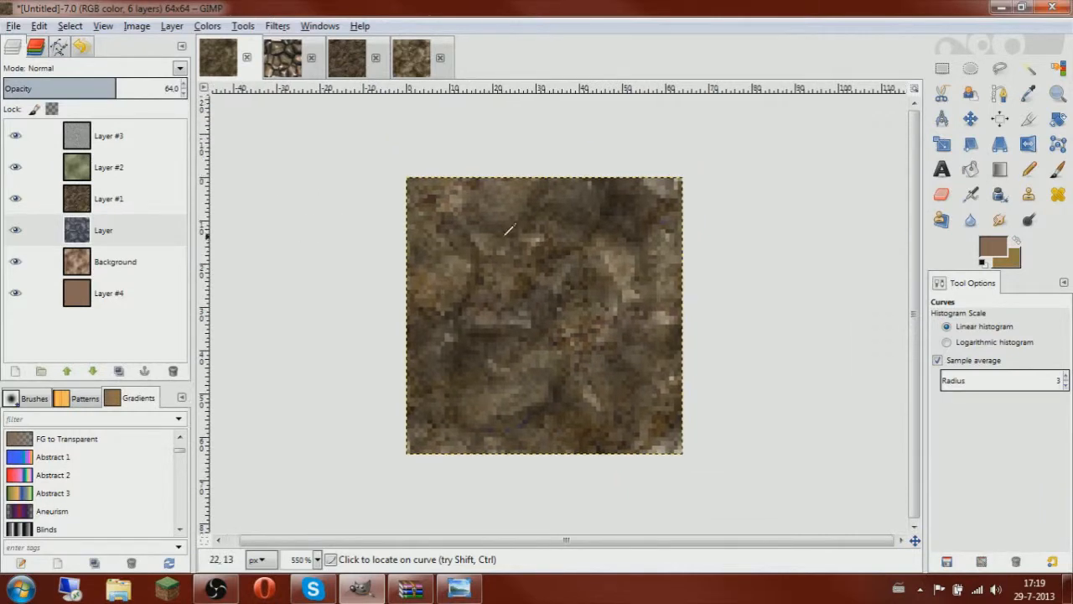
# Colorize Layer with a muted tint at saturation 5
pyautogui.click(127, 239)
pyautogui.click(209, 26)
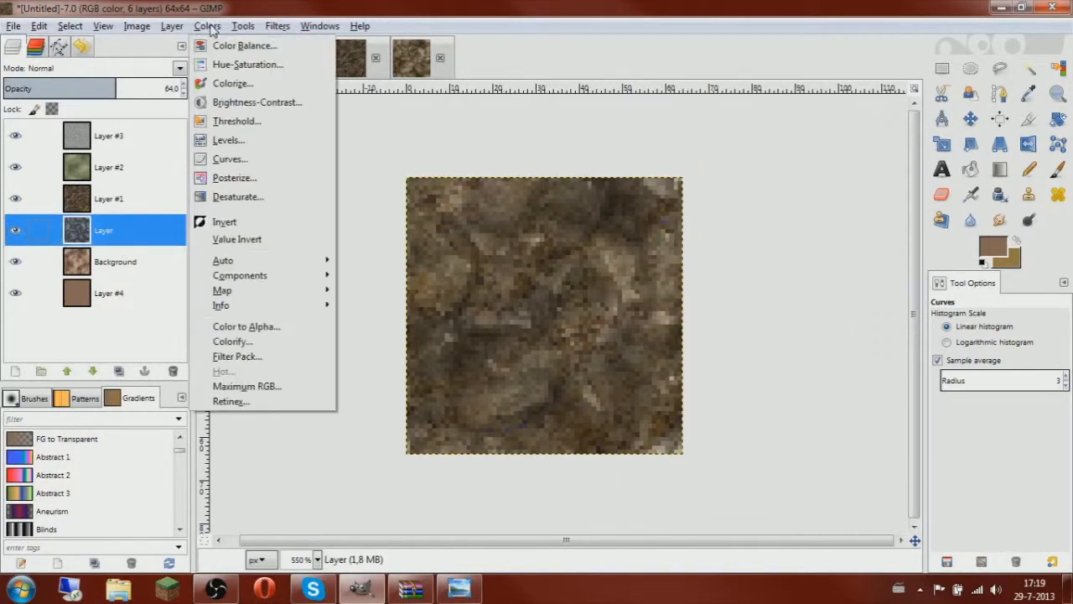
pyautogui.click(233, 84)
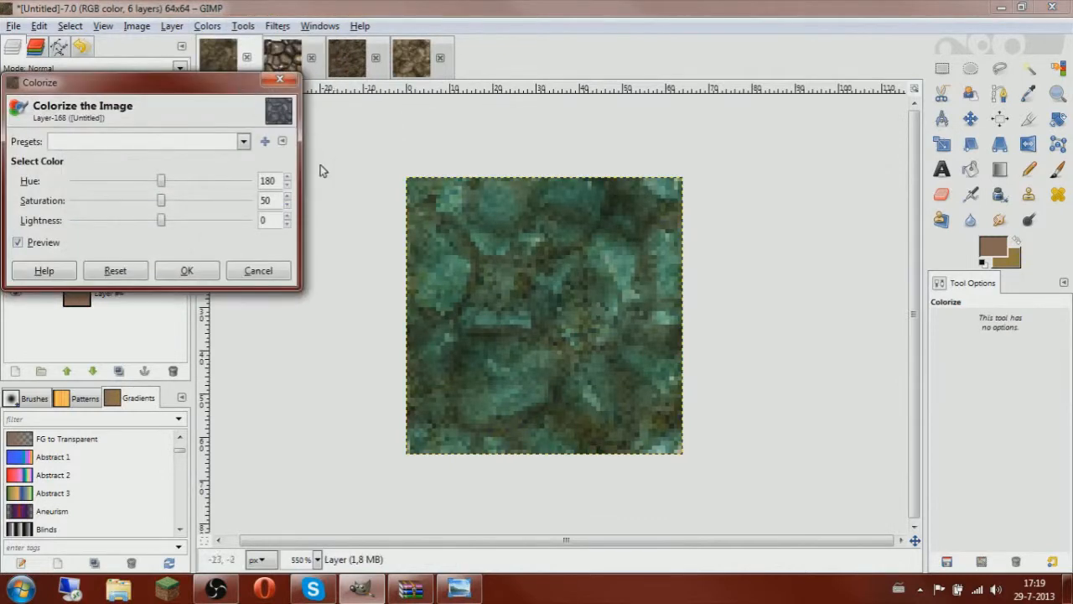
pyautogui.moveTo(161, 181); pyautogui.dragTo(223, 201)
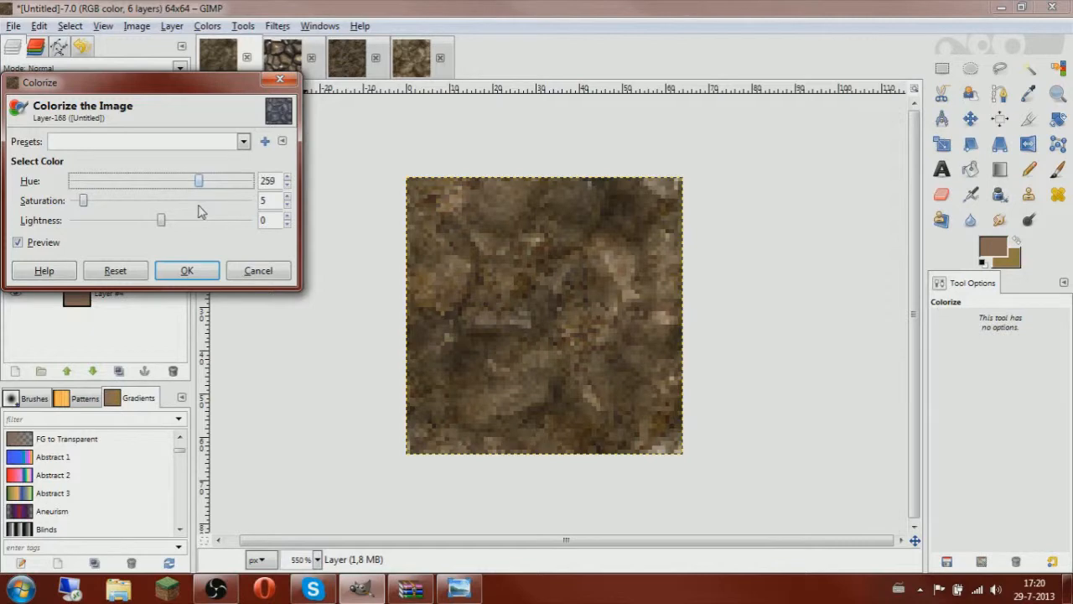
pyautogui.click(186, 268)
# Compare the texture with and without Layer #1, and set that layer's hue to 2 and saturation to -36 with Hue-Saturation
pyautogui.click(30, 209)
pyautogui.click(15, 198)
pyautogui.click(15, 199)
pyautogui.click(207, 26)
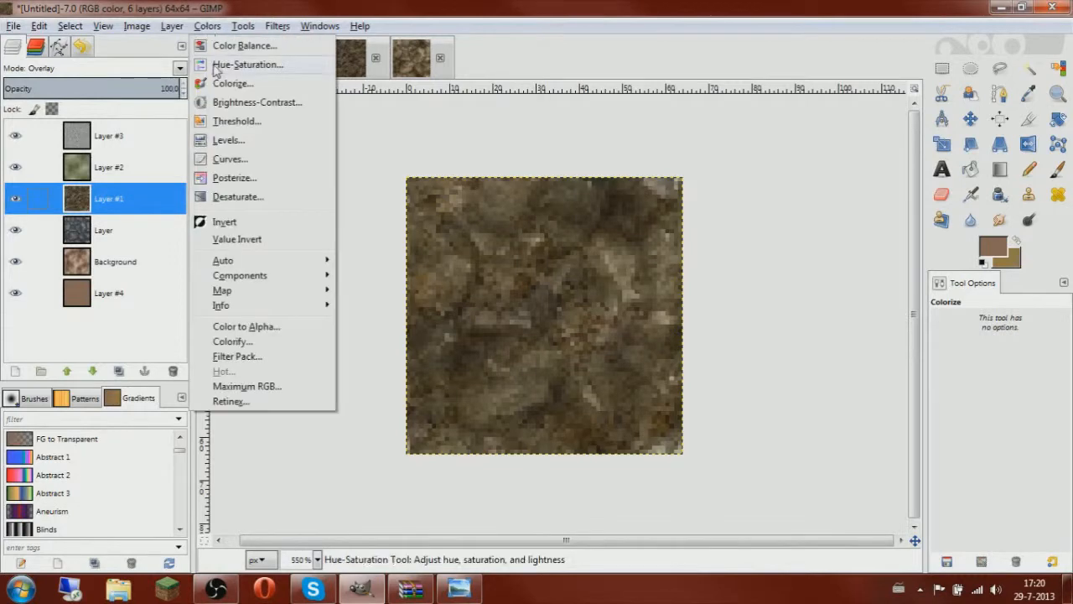
pyautogui.click(228, 66)
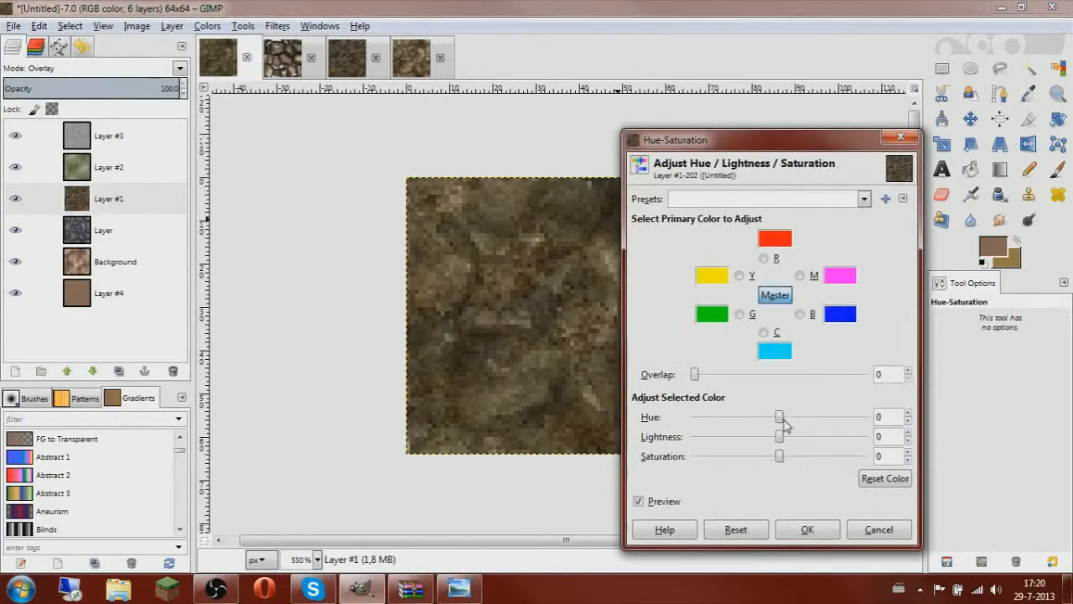
pyautogui.moveTo(780, 434); pyautogui.dragTo(749, 464)
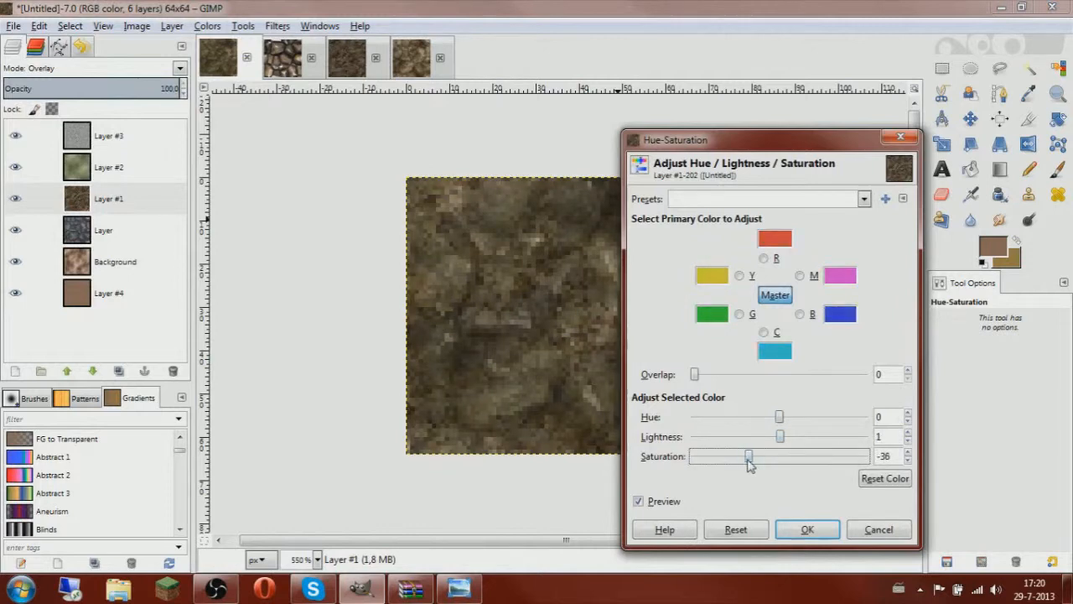
pyautogui.moveTo(780, 416); pyautogui.dragTo(781, 446)
pyautogui.click(807, 530)
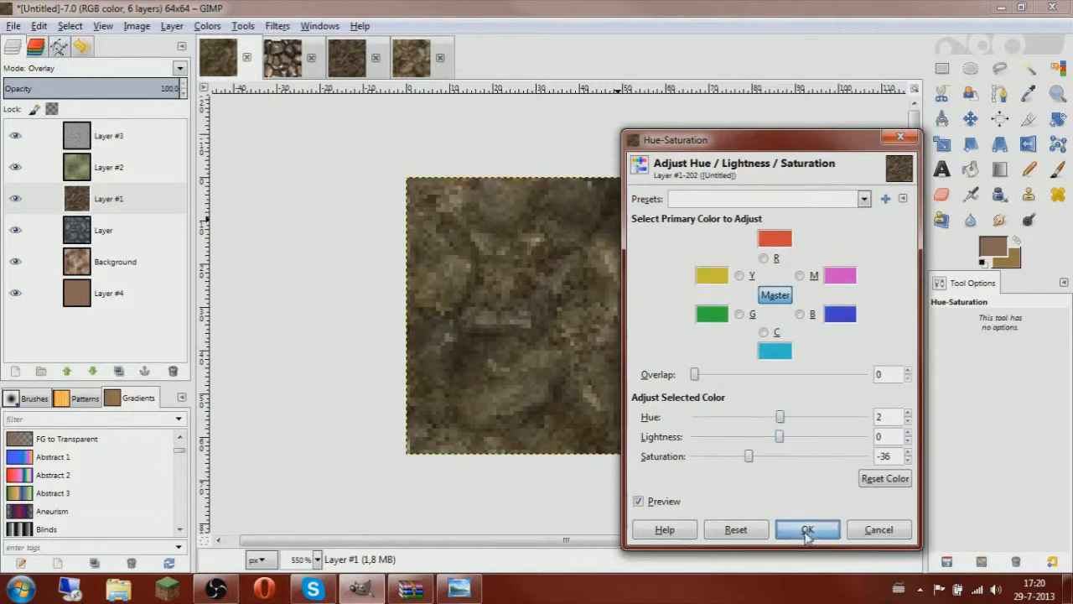
pyautogui.click(943, 68)
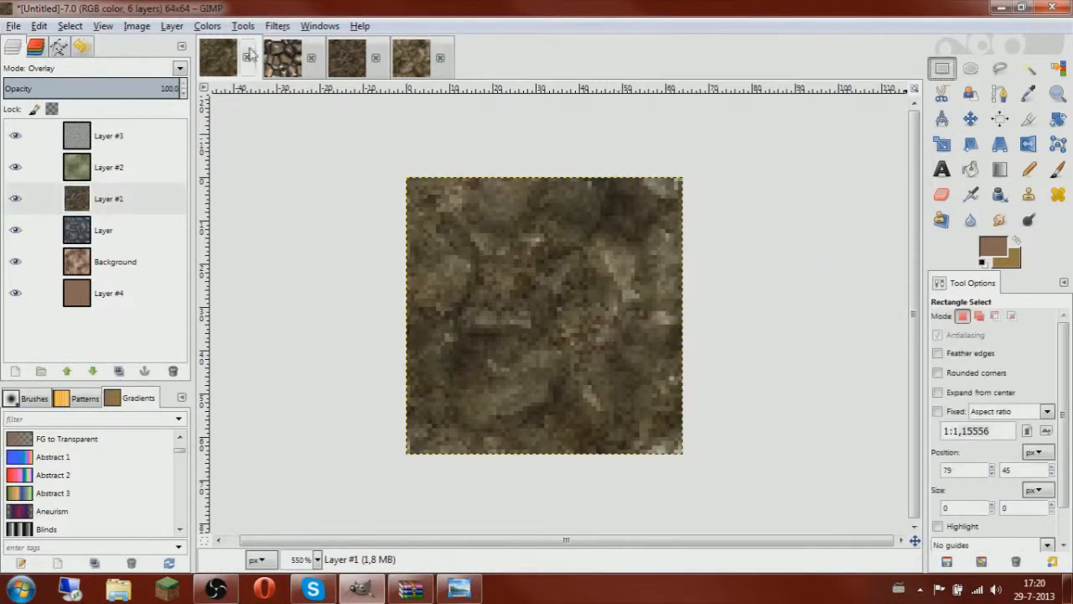
pyautogui.click(207, 26)
pyautogui.click(232, 159)
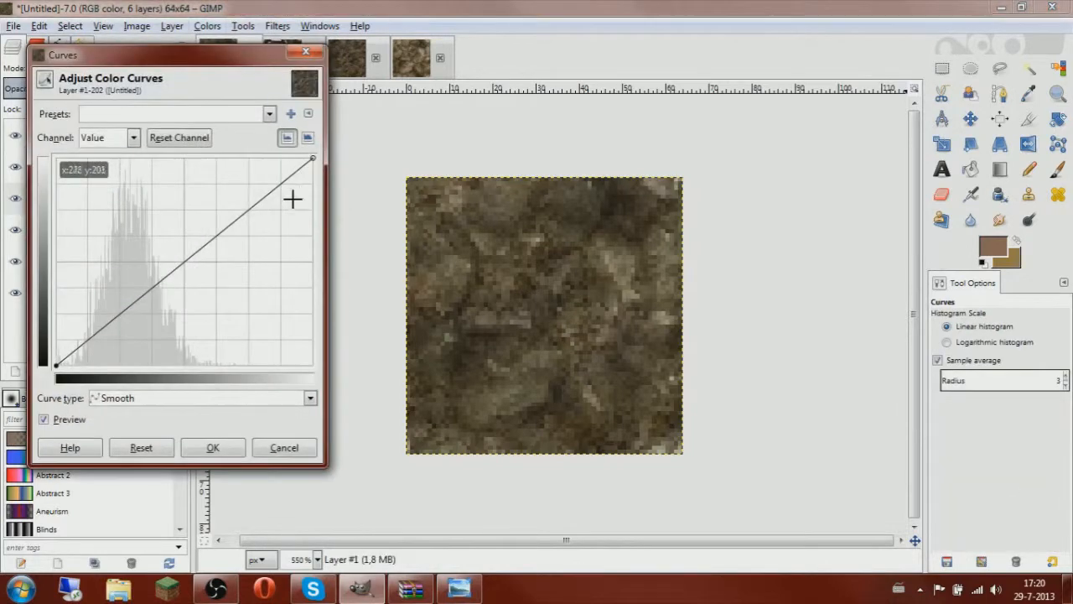
pyautogui.moveTo(160, 224); pyautogui.dragTo(208, 271)
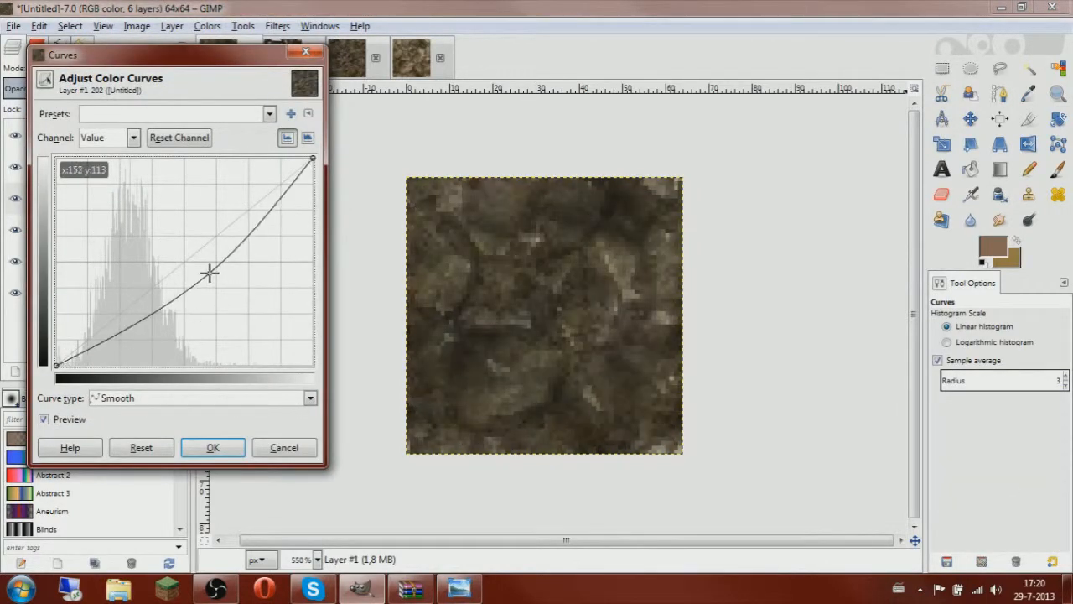
pyautogui.click(285, 447)
pyautogui.press('r')
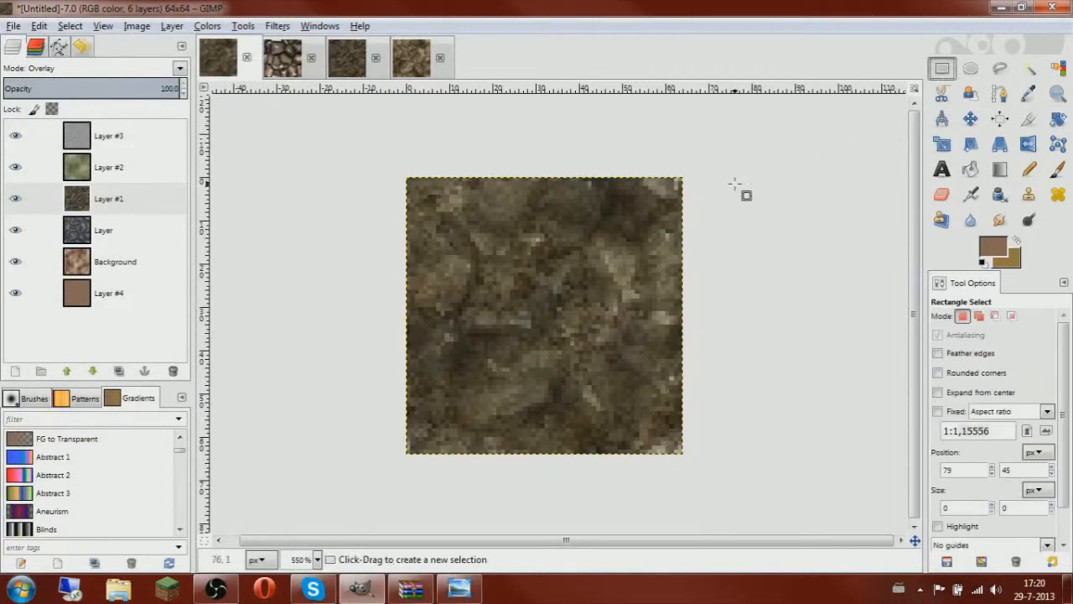
# Compare the texture with and without Layer, and use Hue-Saturation to raise its saturation to 33 and fine-tune its lightness
pyautogui.click(14, 233)
pyautogui.click(15, 233)
pyautogui.click(81, 235)
pyautogui.click(207, 26)
pyautogui.click(240, 64)
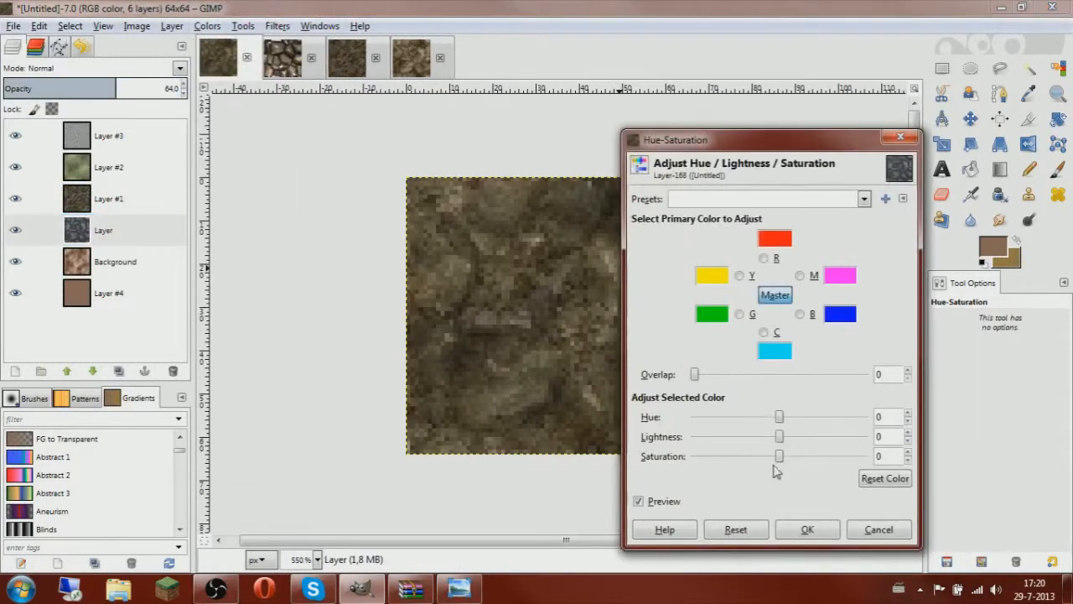
pyautogui.moveTo(780, 459); pyautogui.dragTo(868, 475)
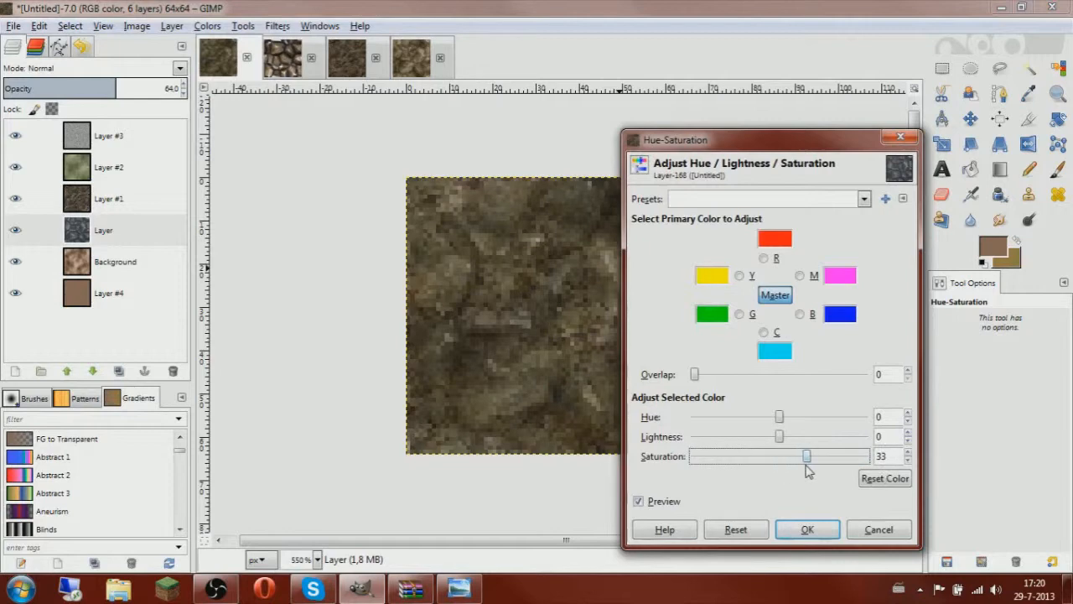
pyautogui.moveTo(779, 439)
pyautogui.mouseDown()
pyautogui.moveTo(807, 439)
pyautogui.moveTo(771, 444)
pyautogui.moveTo(812, 422)
pyautogui.moveTo(764, 422)
pyautogui.moveTo(785, 431)
pyautogui.moveTo(775, 429)
pyautogui.mouseUp()
pyautogui.click(807, 530)
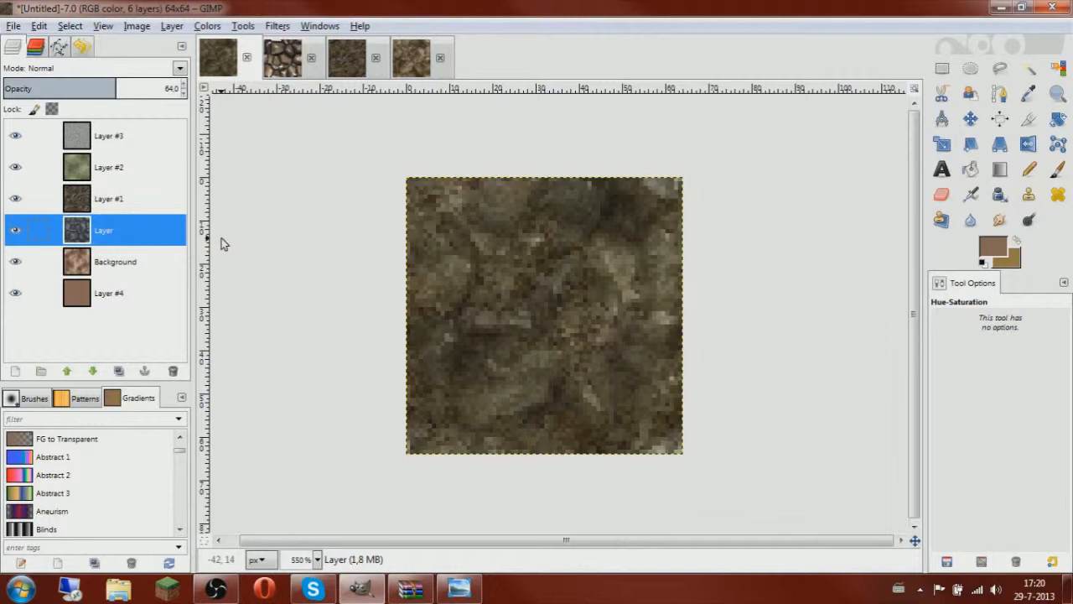
# Merge the visible layers to copy the combined texture, and undo the merge to keep the separate layers
pyautogui.rightClick(110, 272)
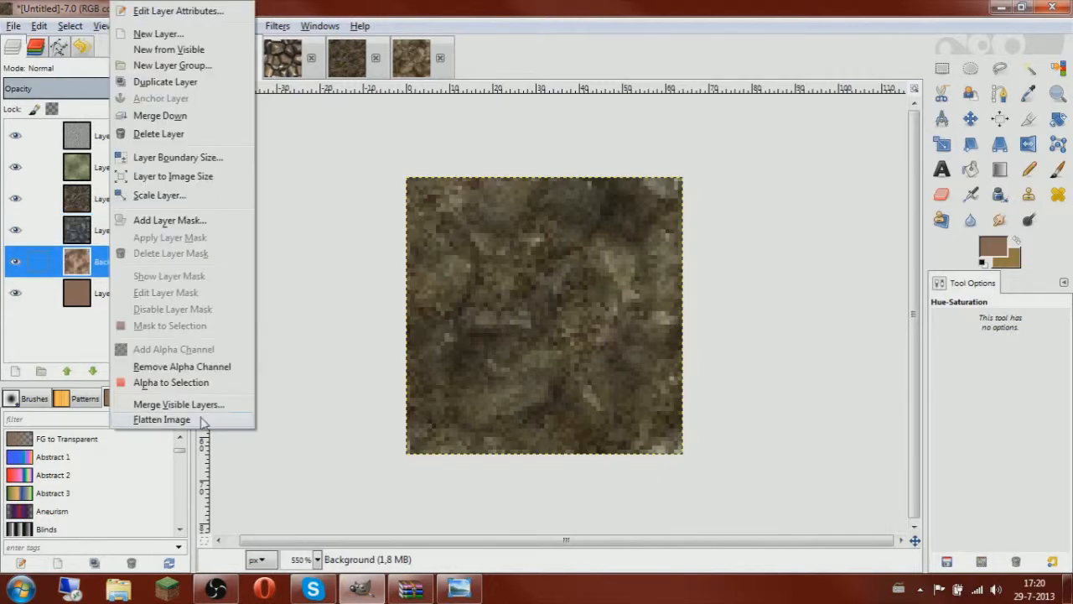
pyautogui.click(196, 406)
pyautogui.click(254, 344)
pyautogui.hotkey('ctrl', 'c')
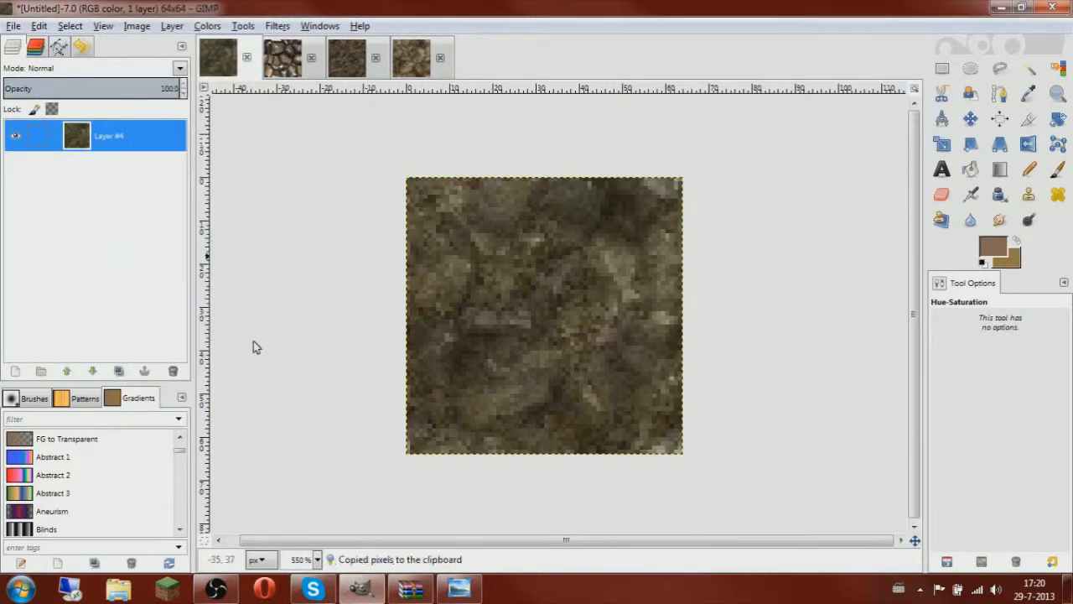
pyautogui.hotkey('ctrl', 'z')
# Paste the copied texture into the stone.png image and anchor the floating selection
pyautogui.click(417, 68)
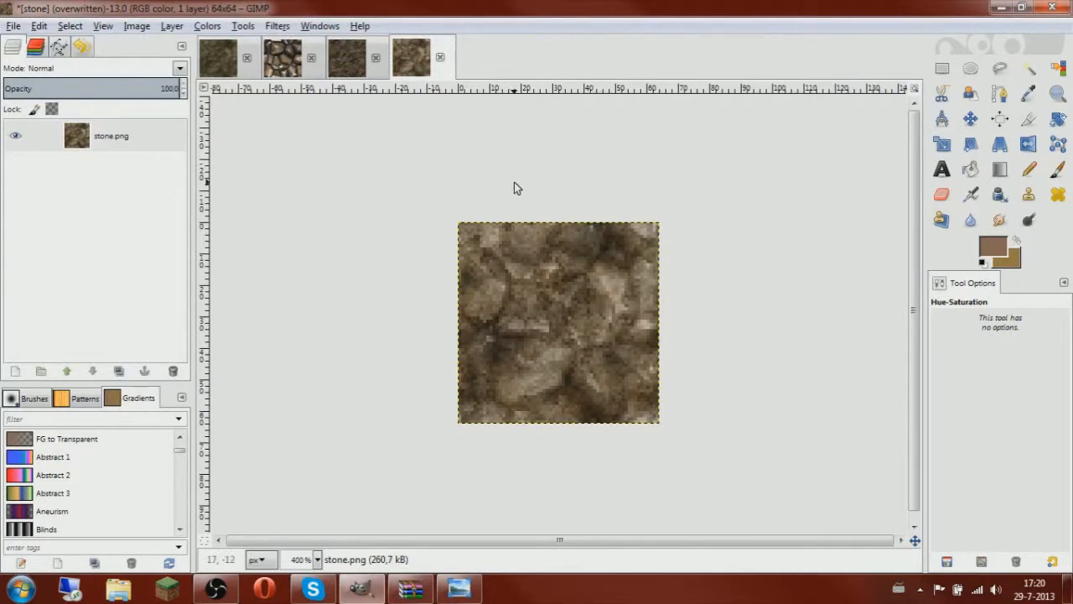
pyautogui.hotkey('ctrl', 'v')
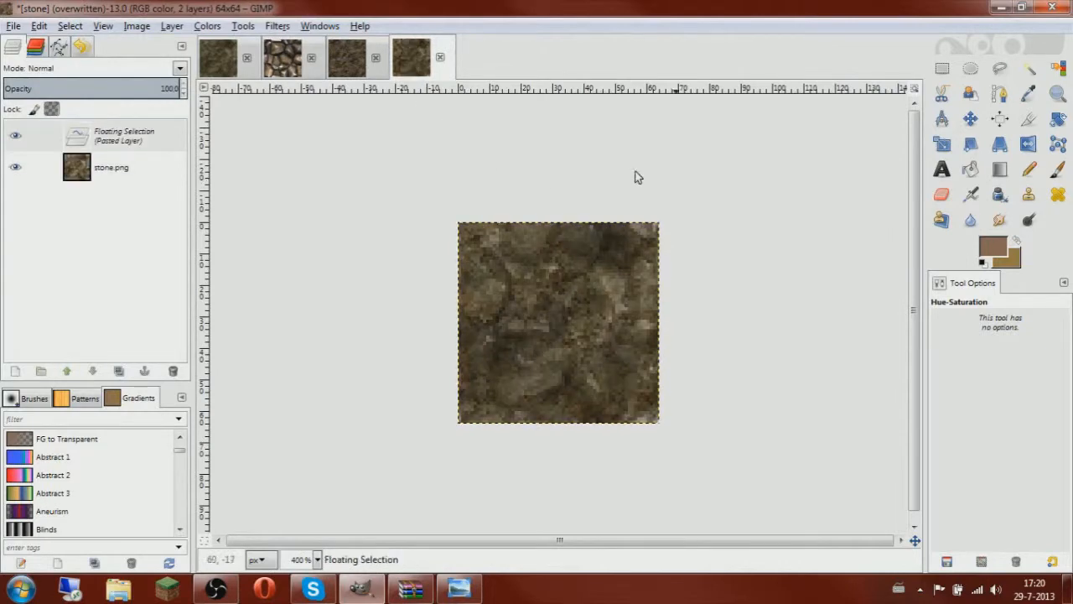
pyautogui.click(941, 69)
pyautogui.click(856, 182)
# Brighten the pasted stone.png texture by raising the midtones with Curves
pyautogui.click(207, 26)
pyautogui.click(227, 160)
pyautogui.click(179, 243)
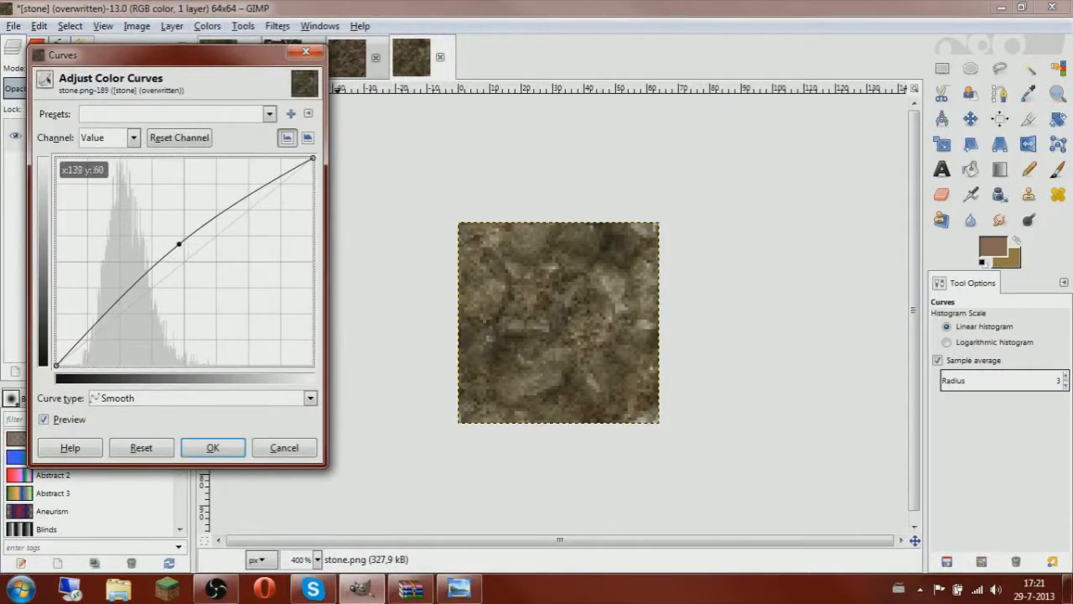
pyautogui.click(213, 447)
# Apply the Curves adjustment and export the brightened texture back over the original stone.png
pyautogui.click(209, 26)
pyautogui.click(195, 23)
pyautogui.click(39, 26)
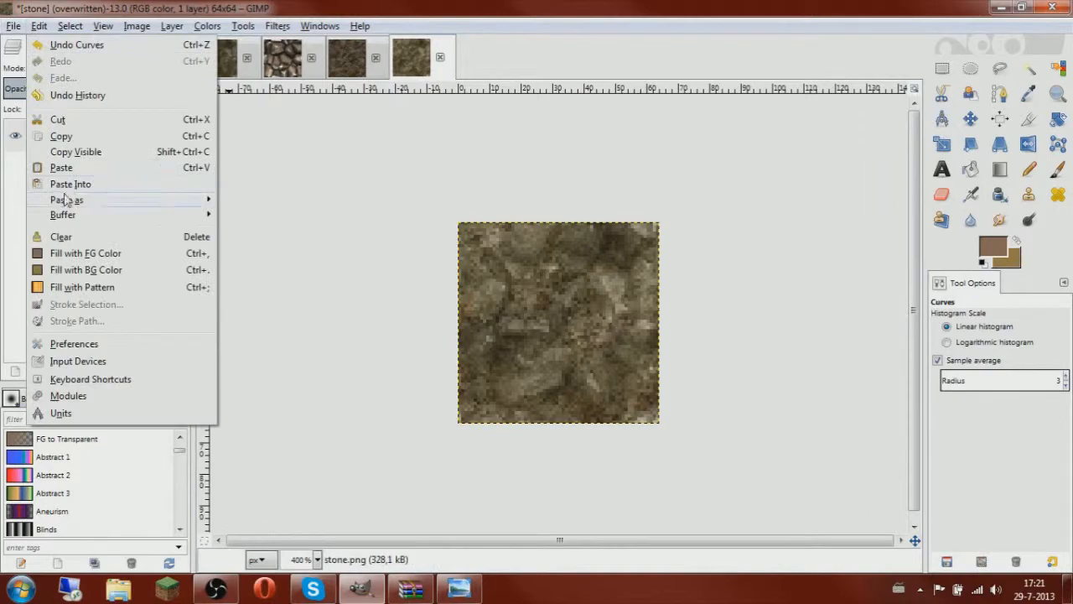
pyautogui.moveTo(10, 25)
pyautogui.click(65, 221)
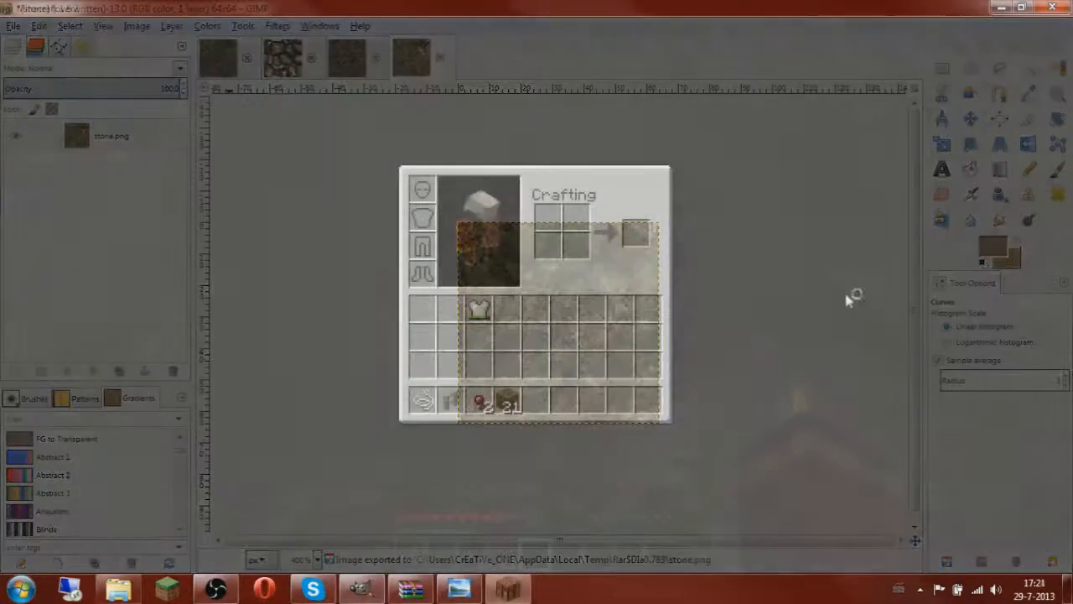
# Switch to Minecraft and examine the new stone texture on the cave wall from near and far
pyautogui.press('w')
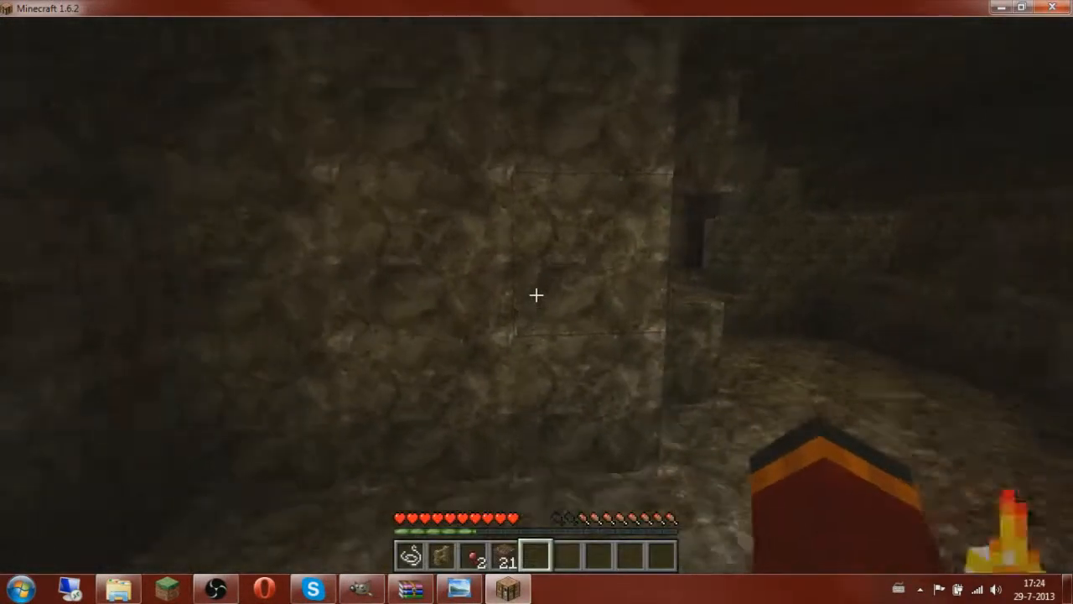
pyautogui.press('s')
pyautogui.press('w')
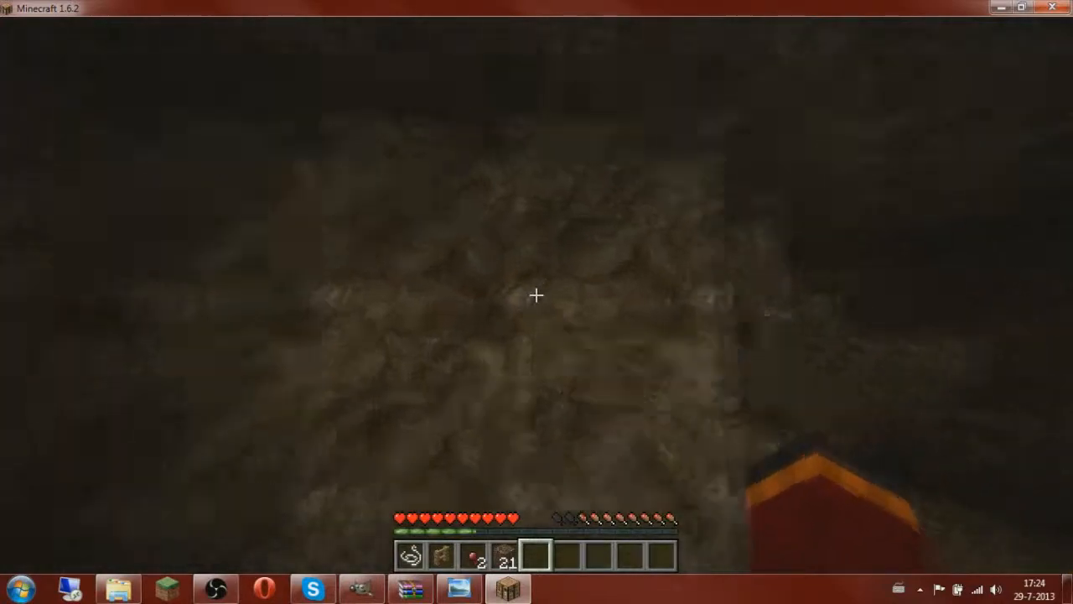
pyautogui.press('w')
pyautogui.click(537, 295)
pyautogui.press('s')
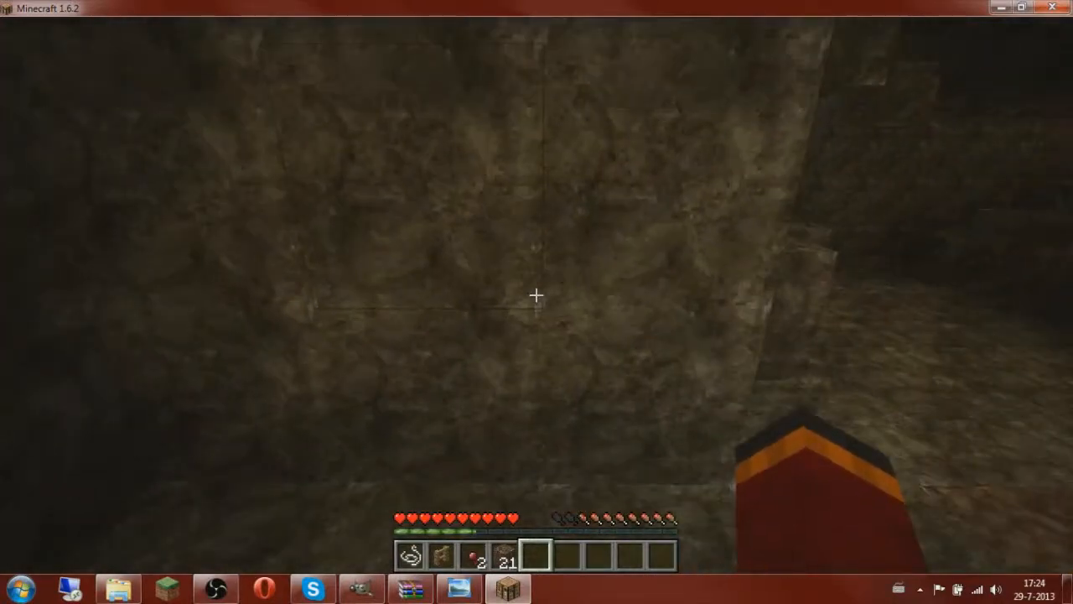
pyautogui.press('w')
pyautogui.click(537, 295)
pyautogui.press('s')
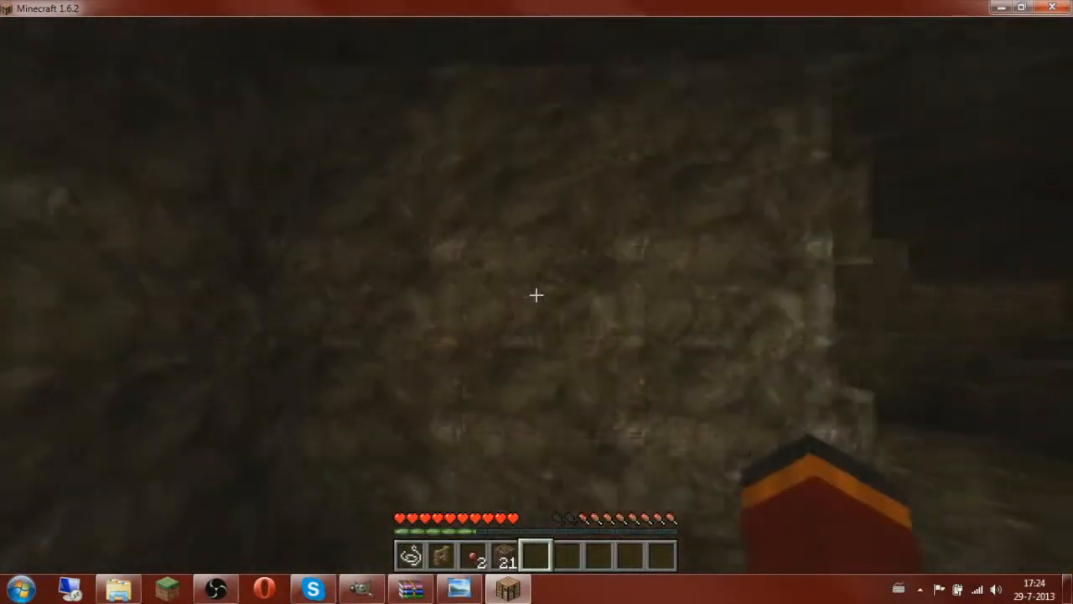
pyautogui.press('s')
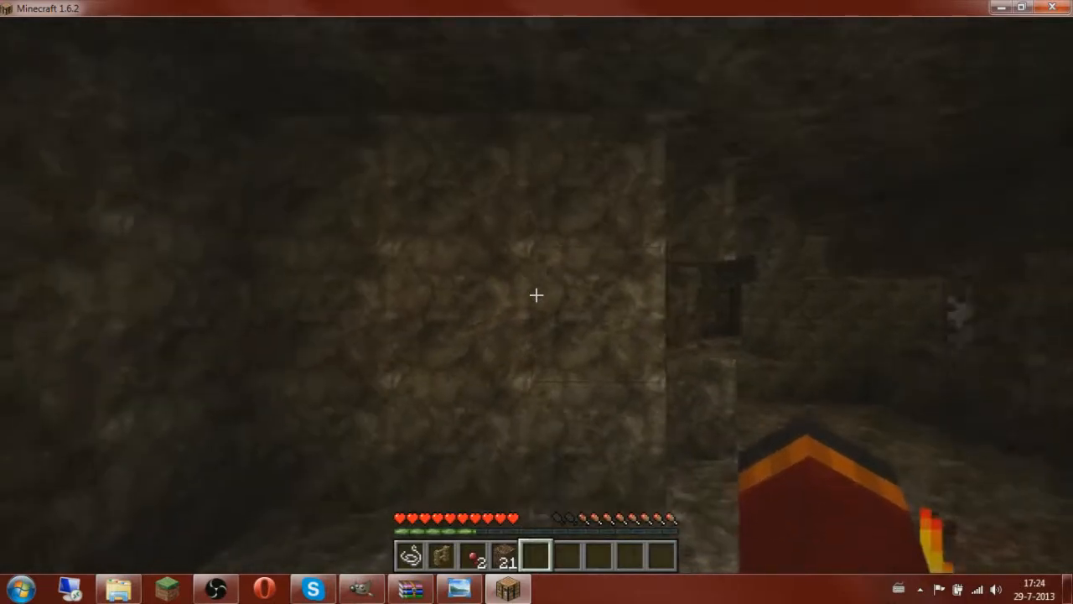
pyautogui.press('w')
pyautogui.press('s')
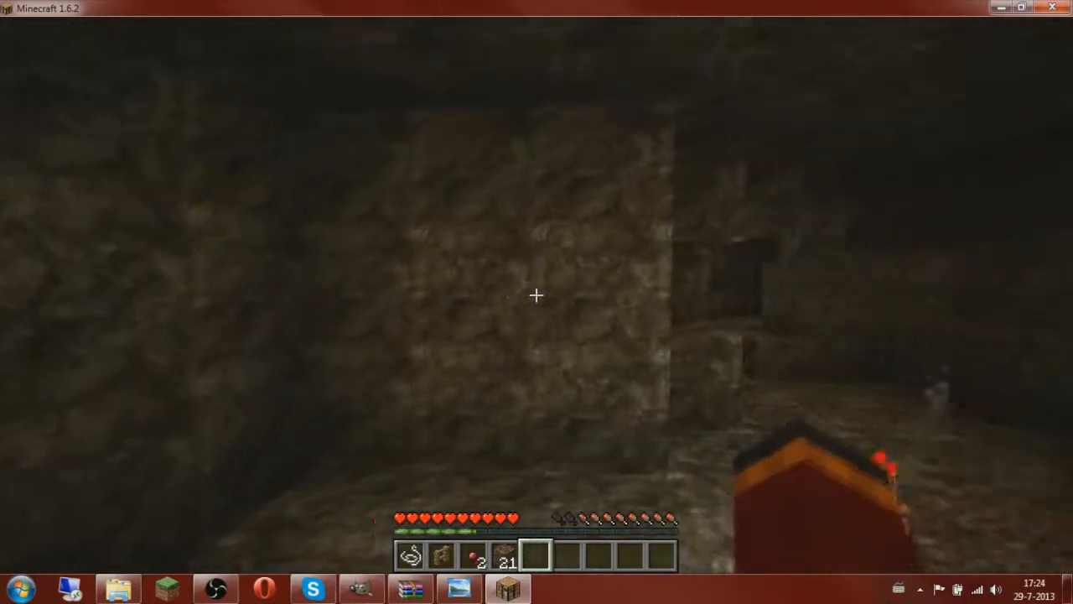
# Walk past the lava and deeper into the cave to examine the stone texture on floors and ledges
pyautogui.press('w')
pyautogui.press('w')
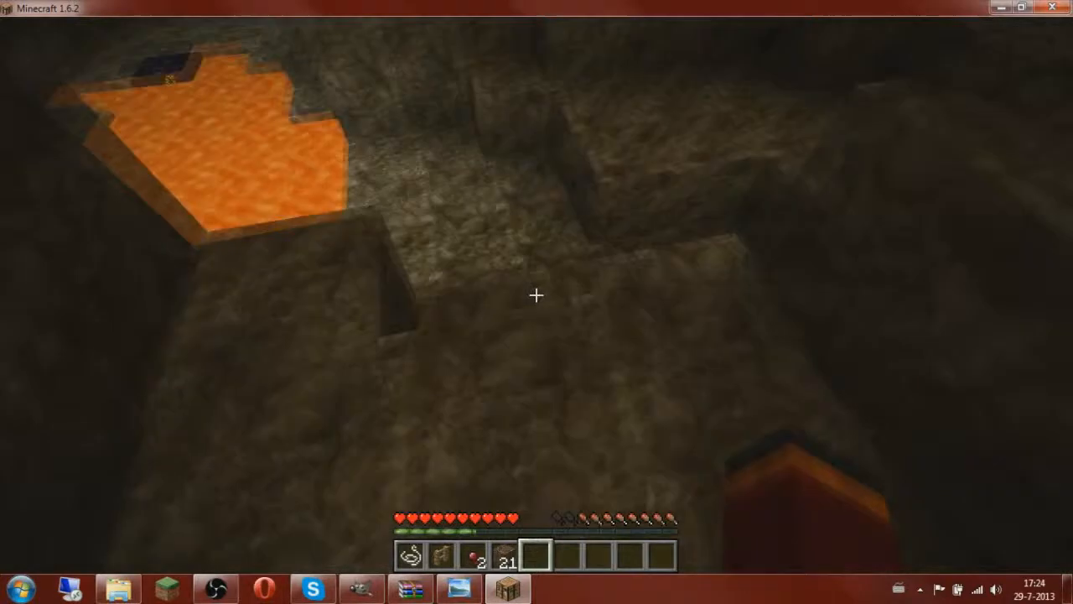
pyautogui.press('w')
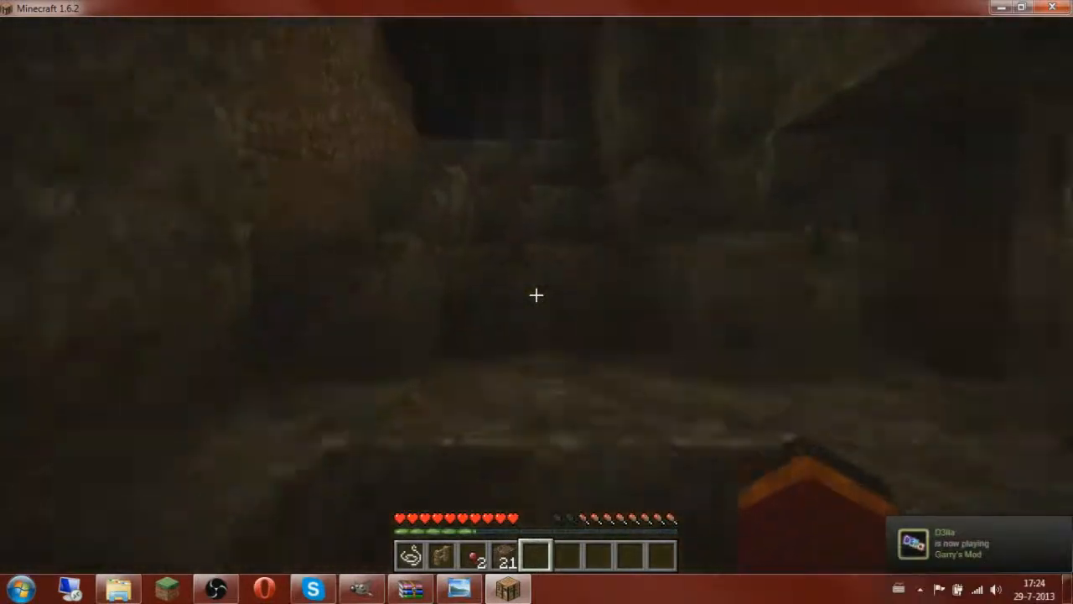
pyautogui.press('space')
pyautogui.press('w')
pyautogui.press('space')
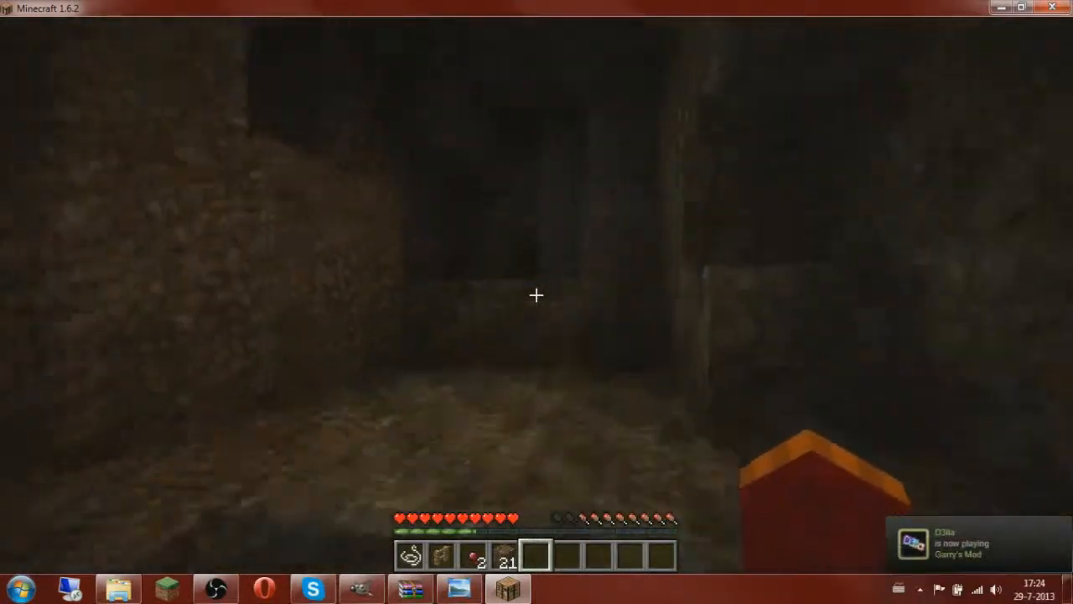